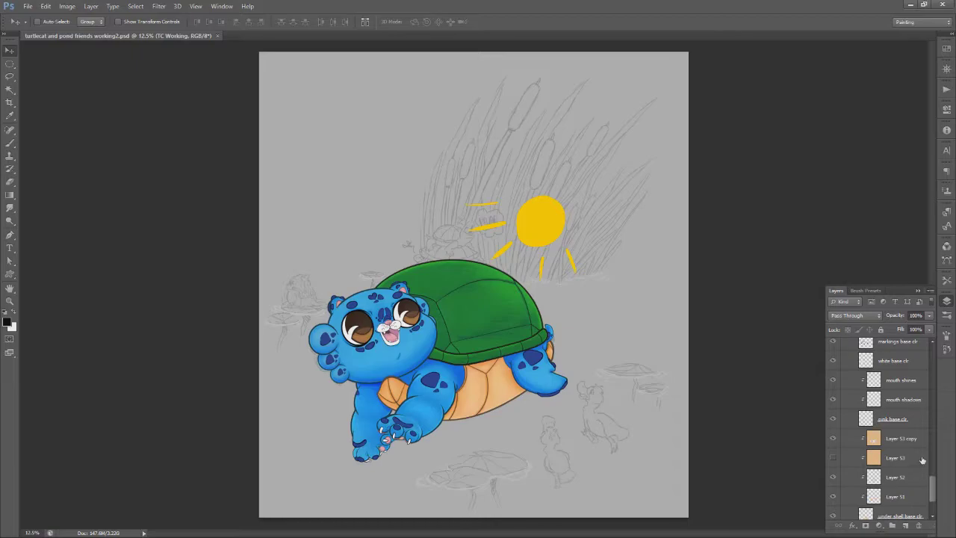
Select the eyebrows scales 1 layer among the character's skin shading layers
scroll(507, 333, "up", 5)
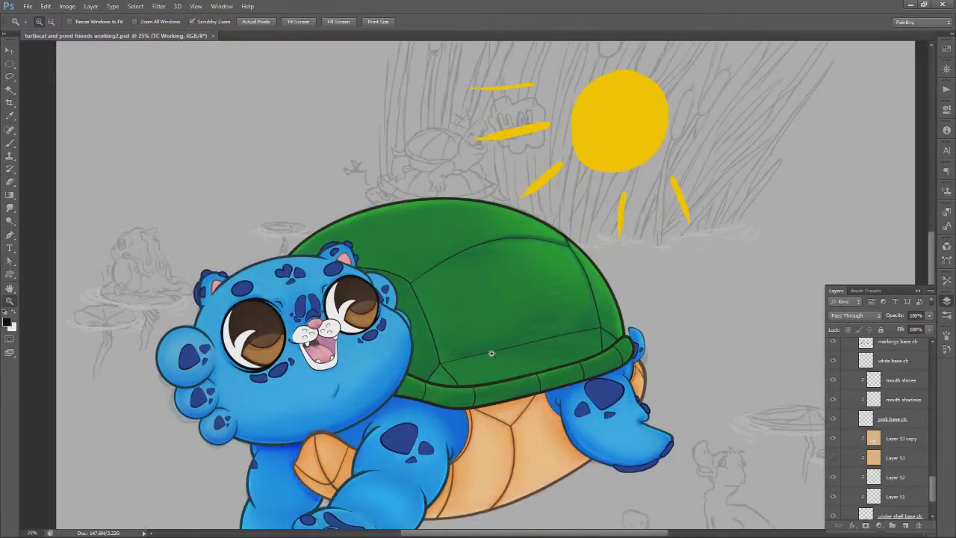
left_click_drag(501, 329, 514, 292)
left_click_drag(548, 375, 583, 335)
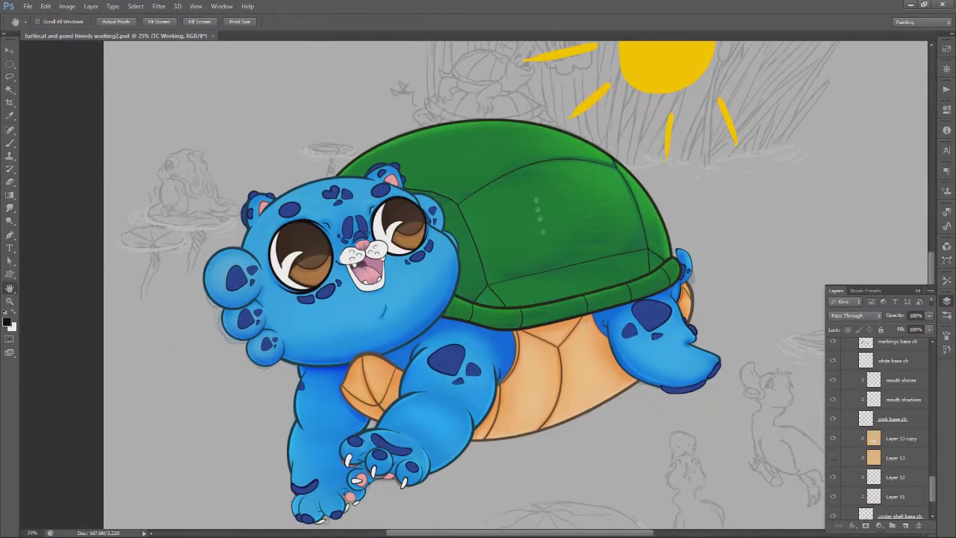
left_click_drag(538, 173, 514, 196)
key("z")
left_click(360, 339)
left_click(360, 339)
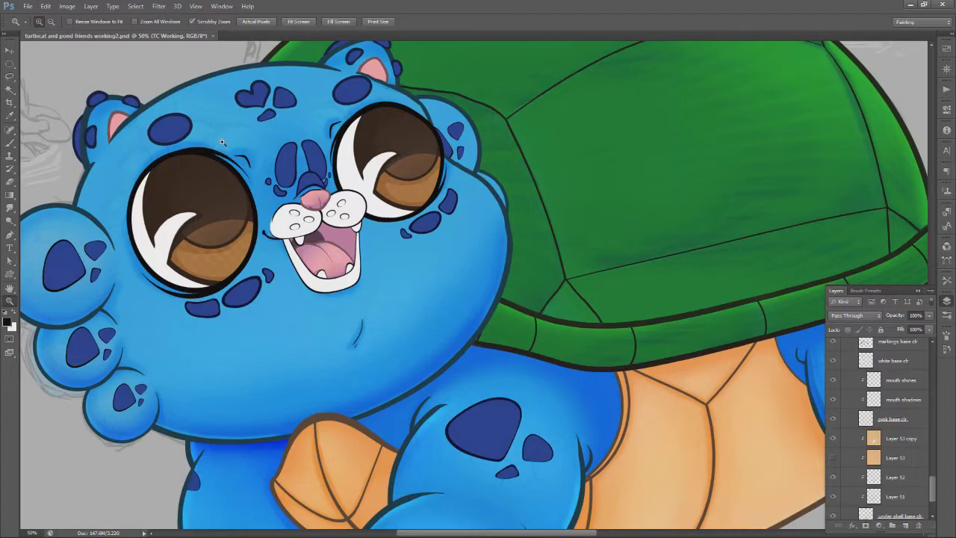
mouse_move(931, 481)
left_mouse_down()
mouse_move(931, 488)
mouse_move(932, 429)
left_mouse_up()
left_click(834, 445)
left_click(888, 403)
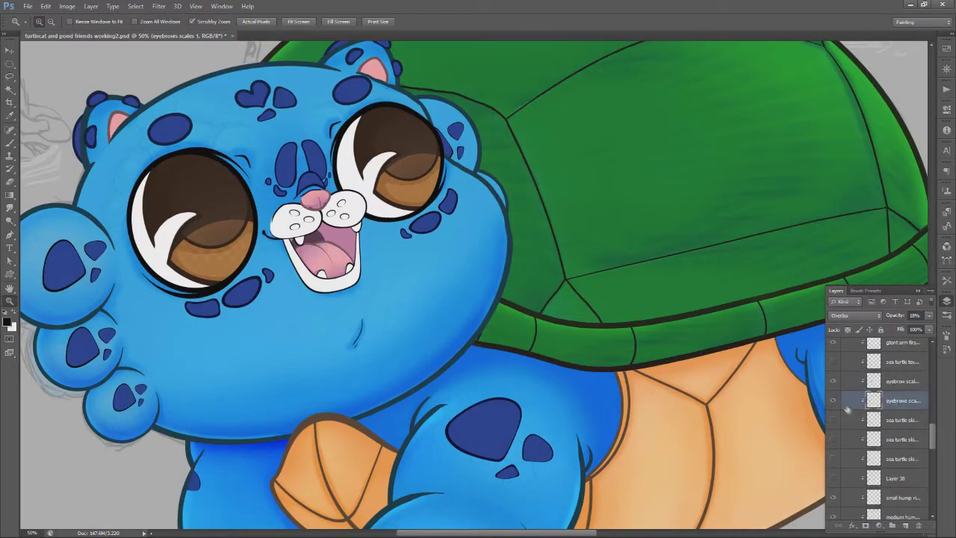
Hide and reshow the eyebrow scales layers to compare their effect on the face
left_click(834, 402)
left_click(835, 401)
left_click(835, 401)
left_click_drag(930, 441, 934, 403)
left_click(834, 402)
left_click(835, 383)
scroll(834, 389, "up", 2)
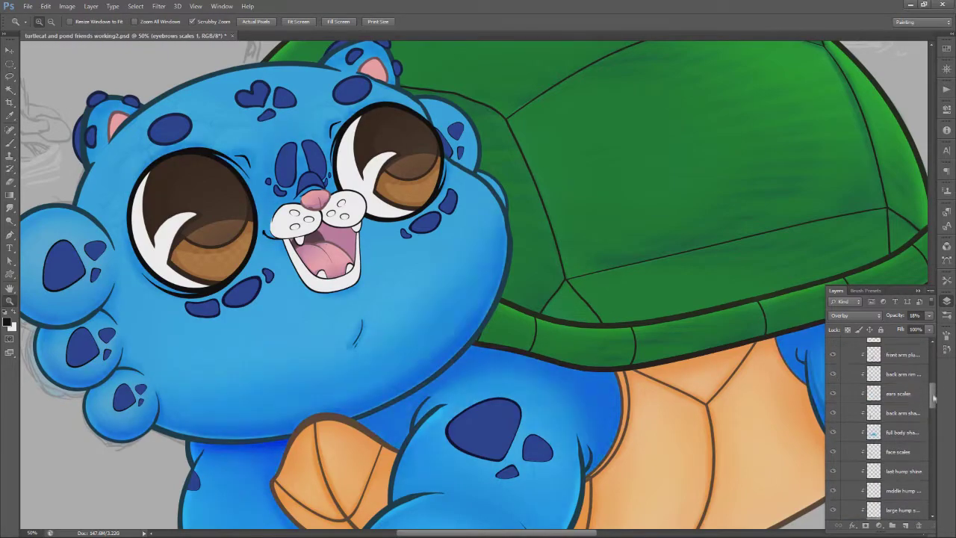
Select the ears scales layer and inspect both ears up close
left_click(896, 393)
key("e")
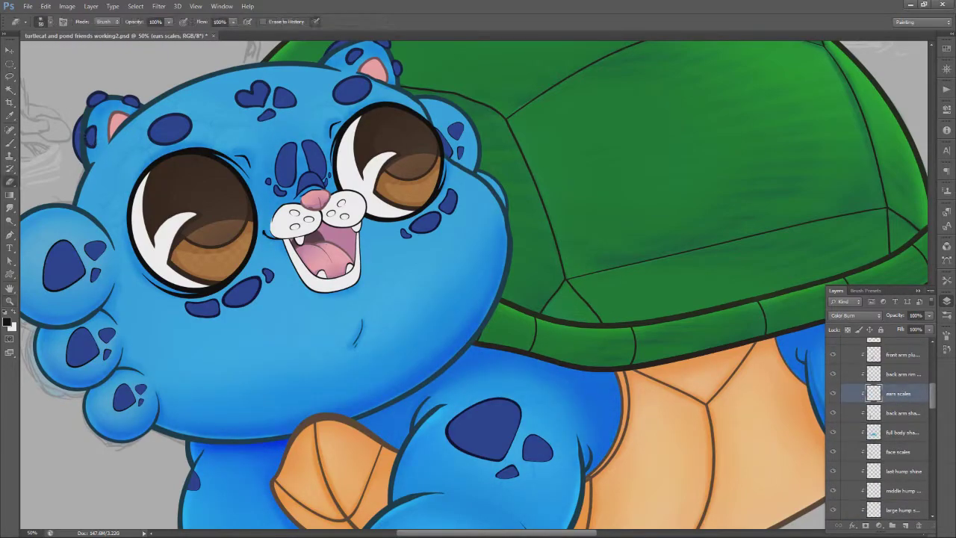
left_click(9, 301)
left_click(102, 118)
left_click(112, 123)
left_click(10, 288)
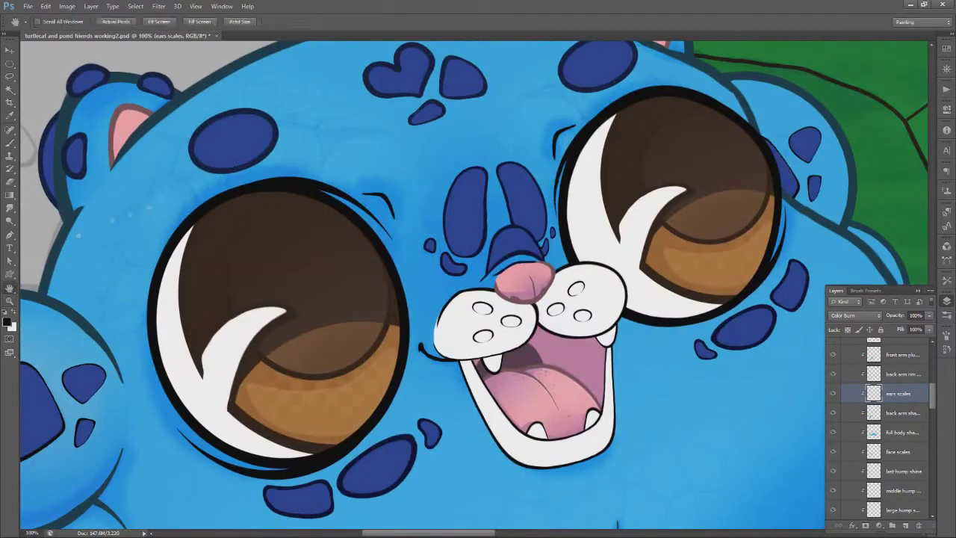
left_click_drag(635, 55, 344, 237)
scroll(824, 394, "down", 5)
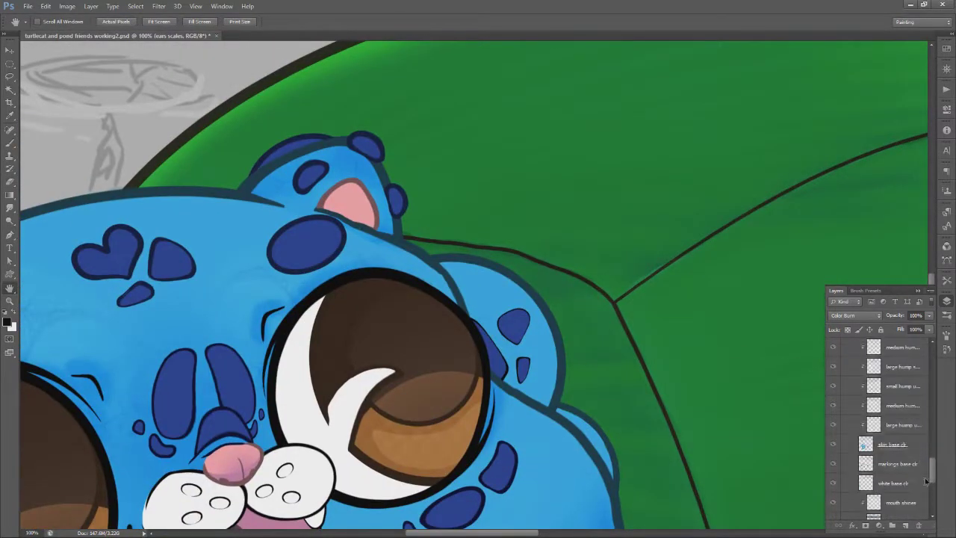
Erase stray skin colour at the ear's edge on the skin base clr layer with a smaller eraser
left_click(893, 444)
key("e")
right_click(429, 211)
left_click(449, 260)
left_click(394, 193)
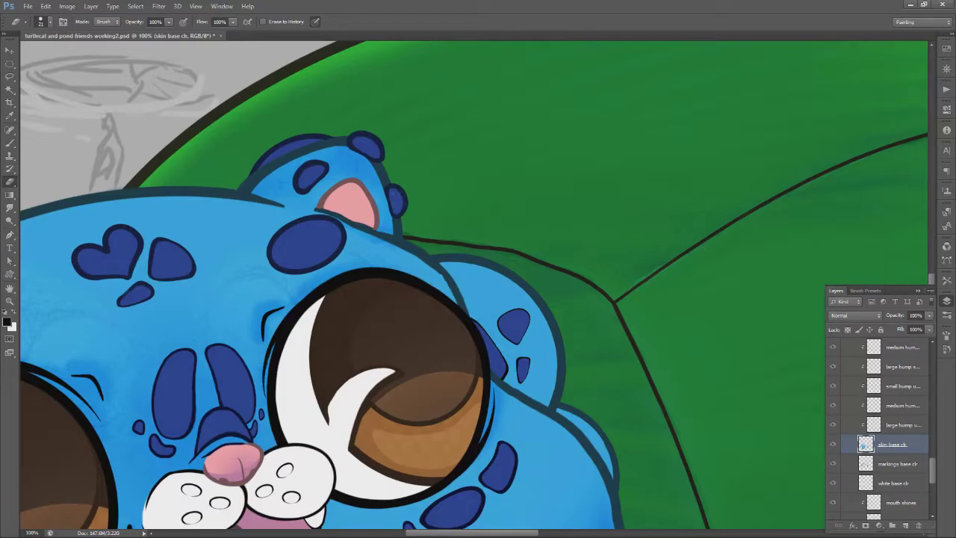
key("space")
left_click_drag(84, 298, 399, 295)
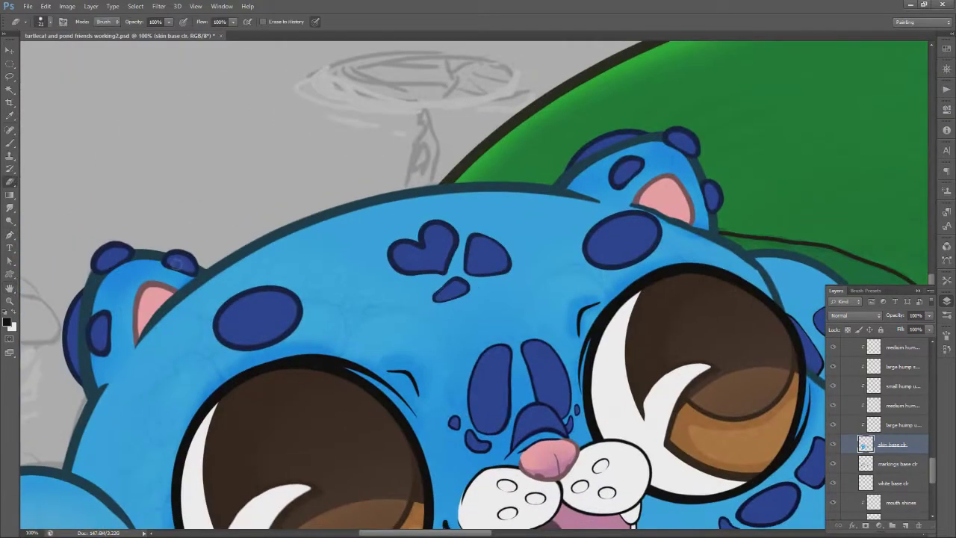
key("space")
left_click_drag(354, 515, 354, 116)
mouse_move(698, 147)
left_mouse_down()
mouse_move(389, 281)
mouse_move(316, 405)
mouse_move(219, 450)
left_mouse_up()
Locate the head outline's layer, head line copy 2, and make it active for erasing
key("b")
right_click(384, 245)
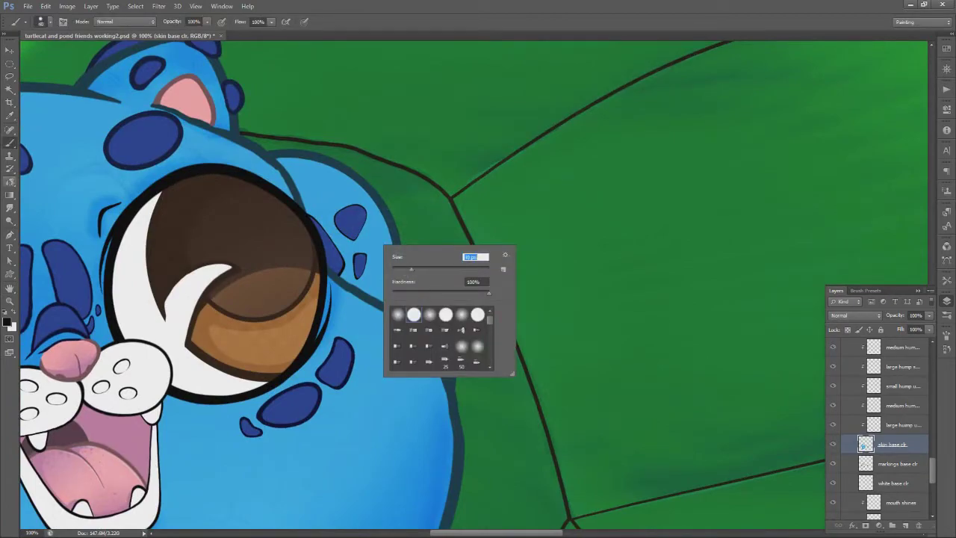
key("e")
right_click(374, 262)
key("Escape")
scroll(881, 418, "up", 10)
scroll(928, 395, "down", 10)
scroll(928, 396, "down", 8)
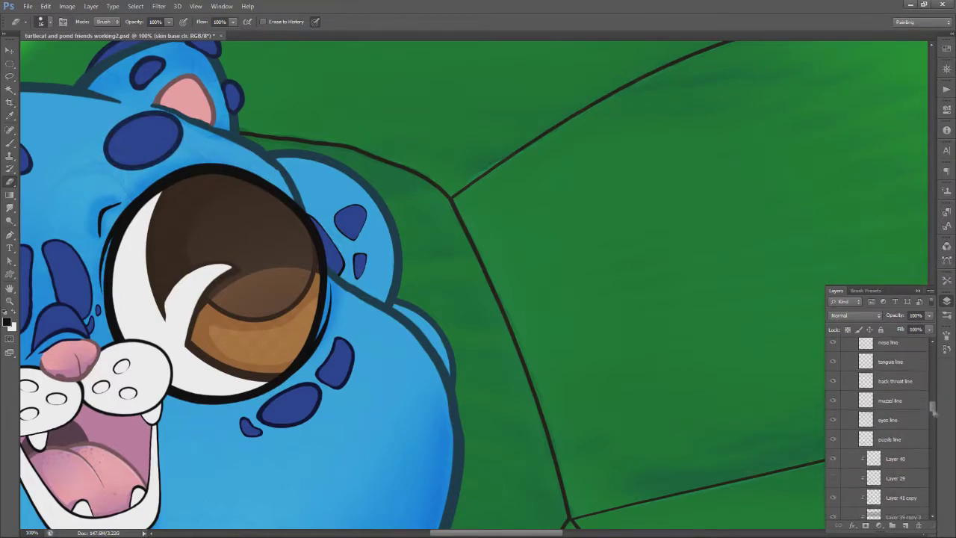
left_click(889, 419)
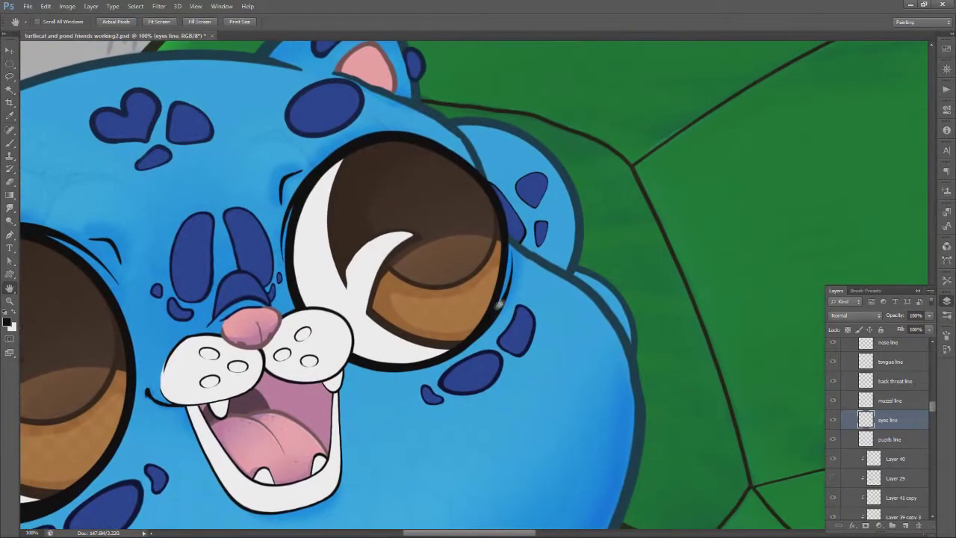
scroll(937, 404, "down", 10)
left_click(896, 380)
key("e")
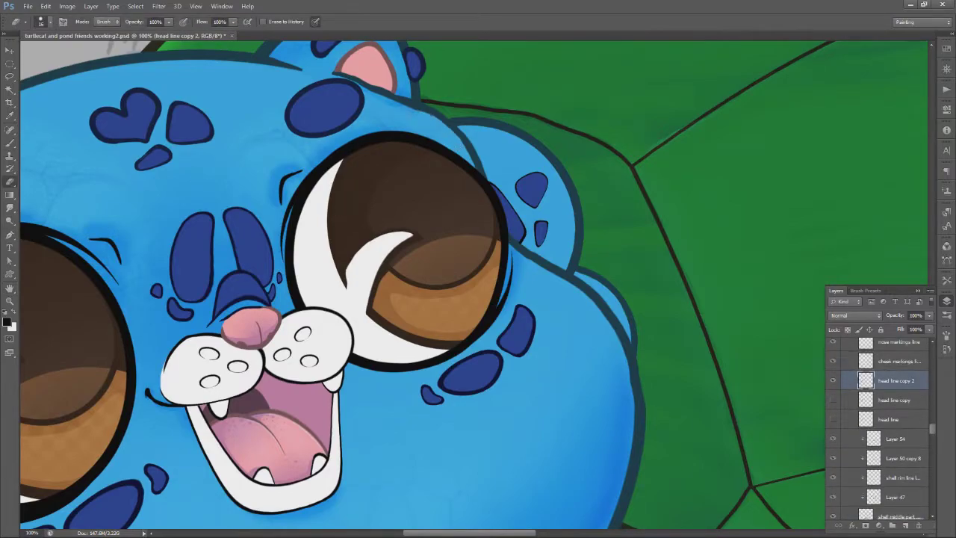
Touch up the head outline beside the shell-side eye using its sampled dark teal and a size 9 brush
key("z")
left_click(453, 159, "alt")
left_click(461, 159, "alt")
left_click(457, 144)
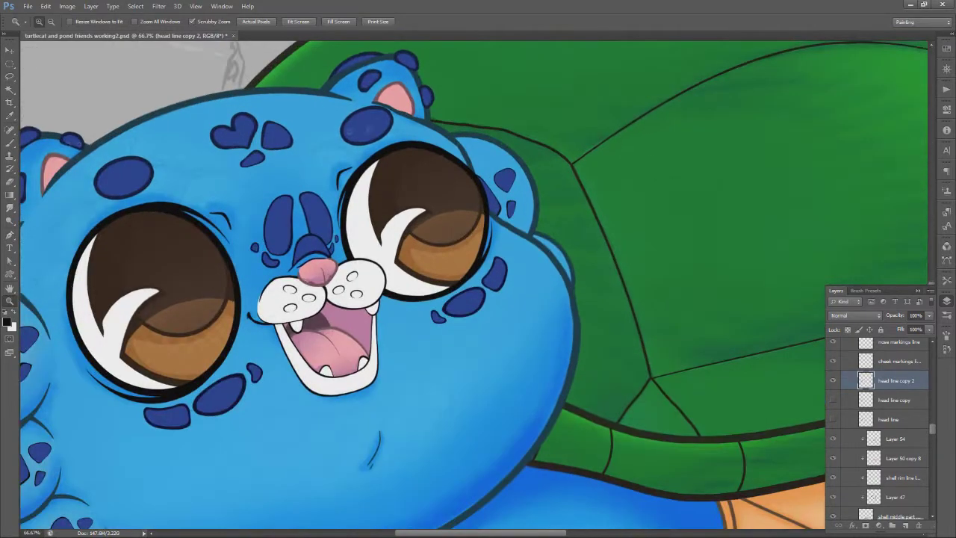
key("e")
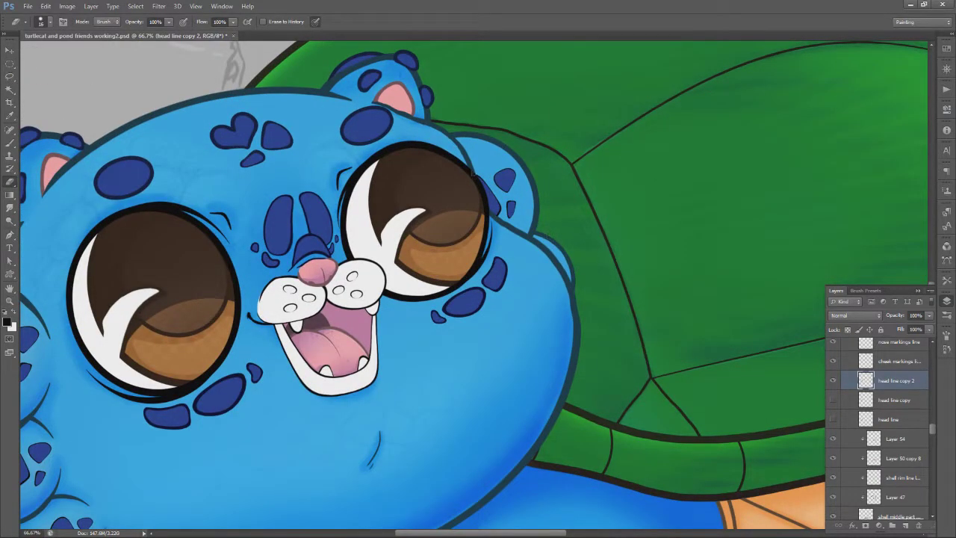
key("i")
left_click(452, 134)
key("z")
left_click(461, 151)
left_click(461, 150)
key("b")
right_click(464, 93)
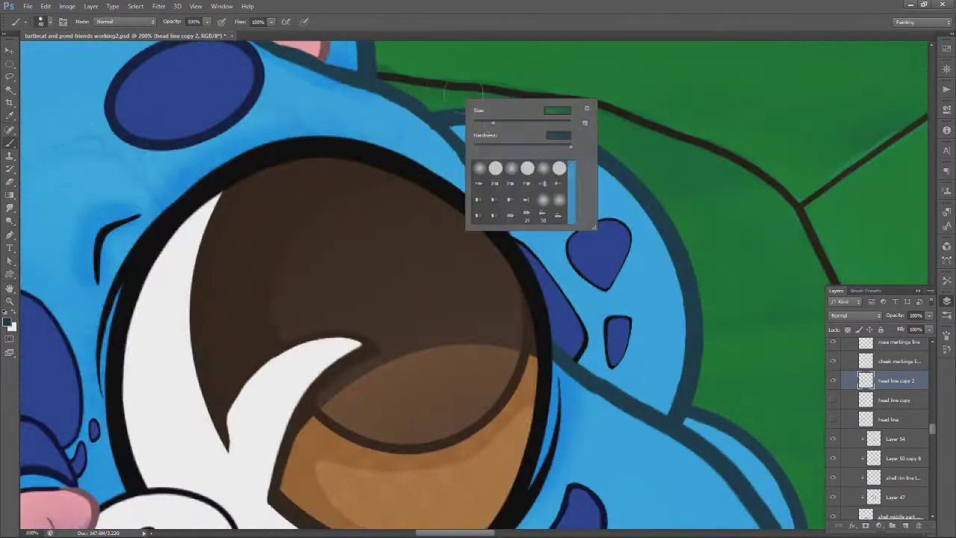
type("9")
key("Return")
left_click_drag(433, 125, 464, 163)
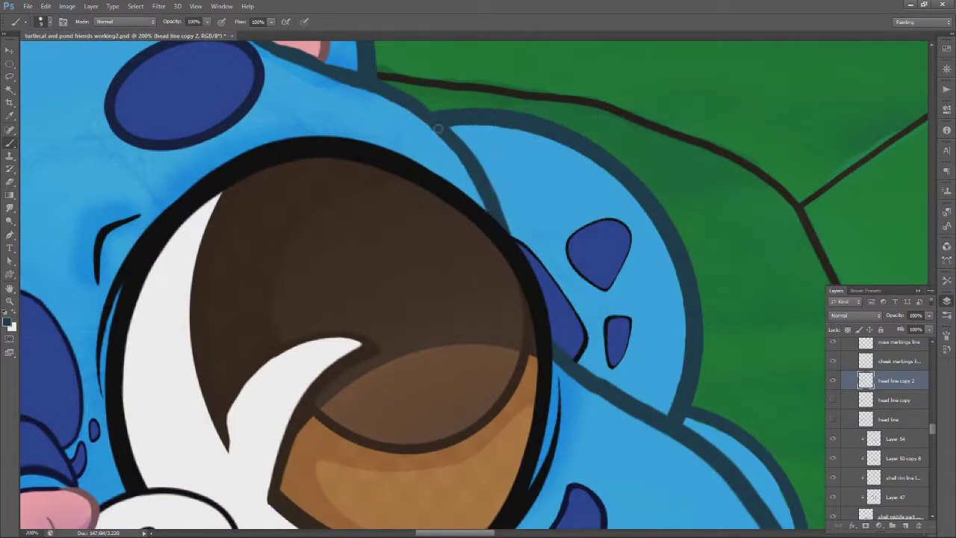
Save the touched-up illustration
key("z")
left_click(456, 170, "alt")
left_click(456, 169, "alt")
left_click(456, 170, "alt")
key("ctrl+s")
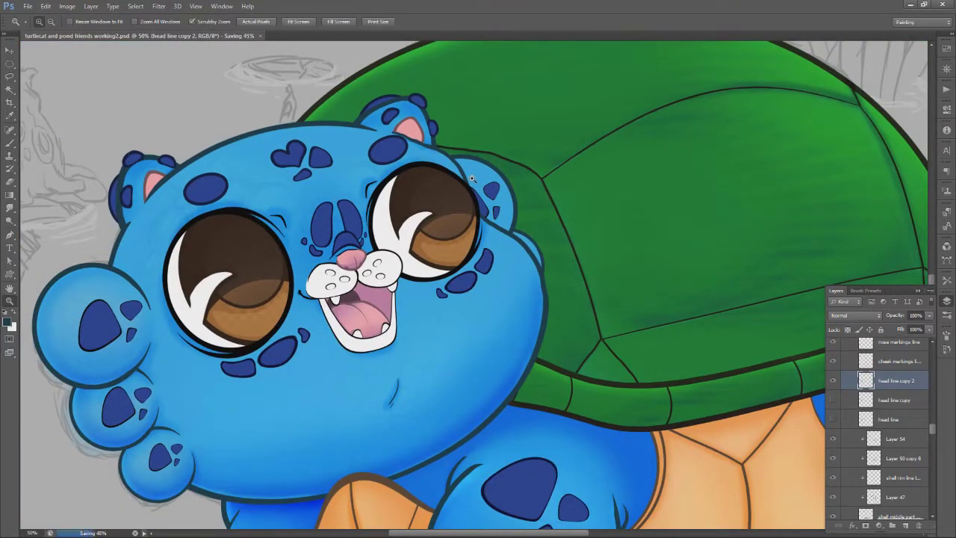
Rename the blue texture layer in the turtlecat clrs group as "scales pattern"
left_click_drag(934, 431, 932, 360)
left_click(853, 411)
scroll(881, 421, "down", 1)
double_click(888, 420)
type("scales pattern")
key("Return")
left_click(835, 401)
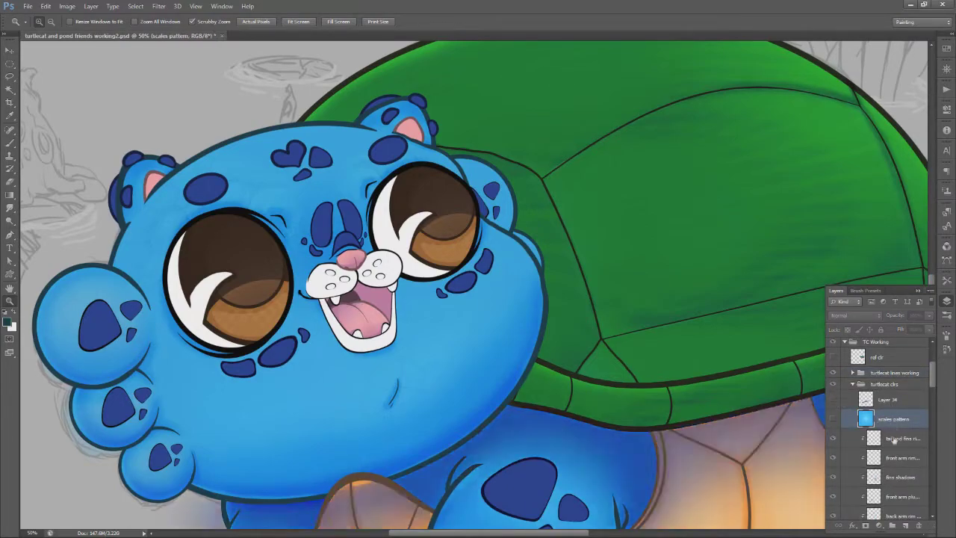
Select Layer 34 and compare the rear of the body with the scales pattern layer shown and hidden
left_click(889, 401)
key("space")
mouse_move(664, 502)
left_mouse_down()
mouse_move(547, 317)
mouse_move(617, 350)
left_mouse_up()
left_click_drag(810, 317, 563, 399)
left_click(834, 419)
key("l")
mouse_move(590, 260)
left_mouse_down()
mouse_move(717, 381)
mouse_move(463, 272)
left_mouse_up()
key("ctrl+d")
left_click(833, 420)
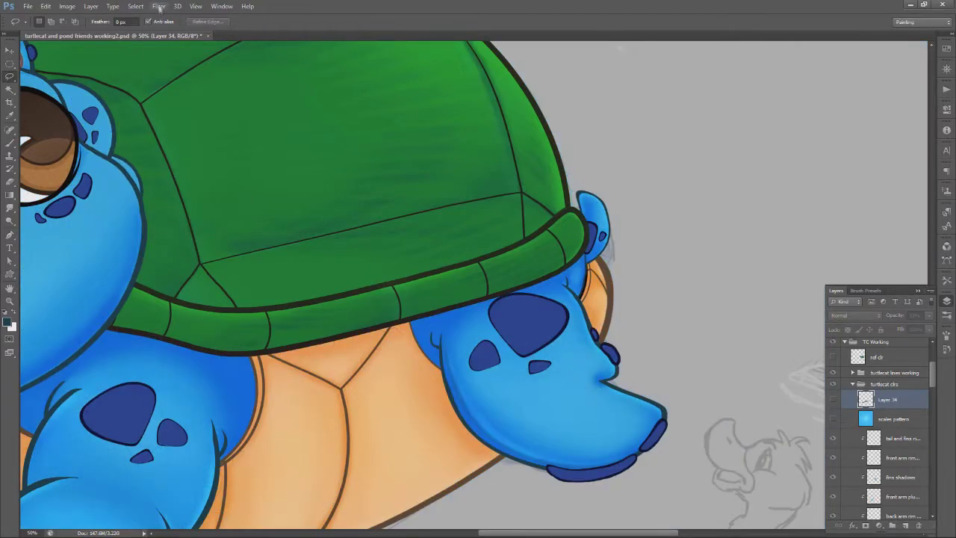
Inspect the underbelly, rear flipper and shell shading at different magnifications
left_click(160, 7)
left_click(32, 84)
key("z")
left_click(384, 433)
left_click(384, 433)
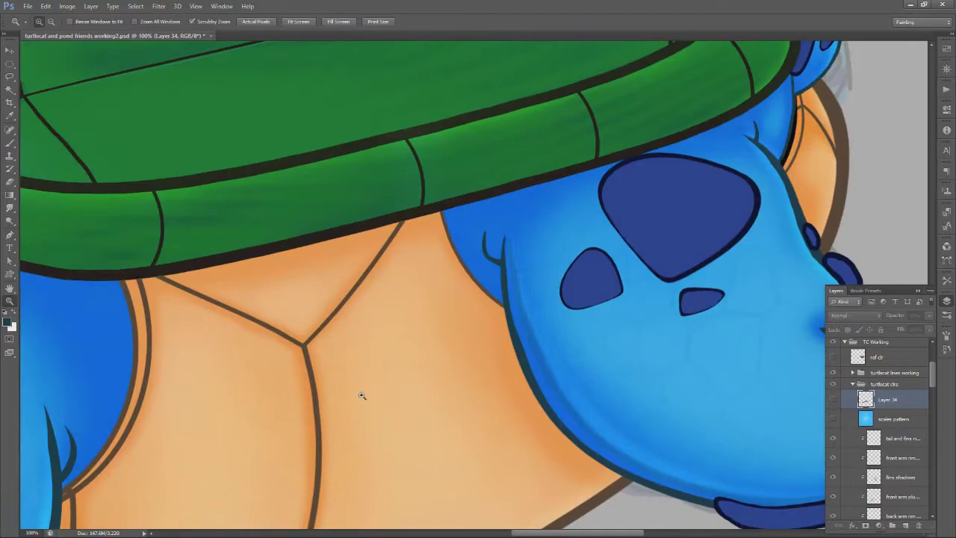
left_click(364, 399, "alt")
left_click(366, 398, "alt")
key("space")
left_click_drag(392, 162, 461, 258)
left_click(461, 258, "alt")
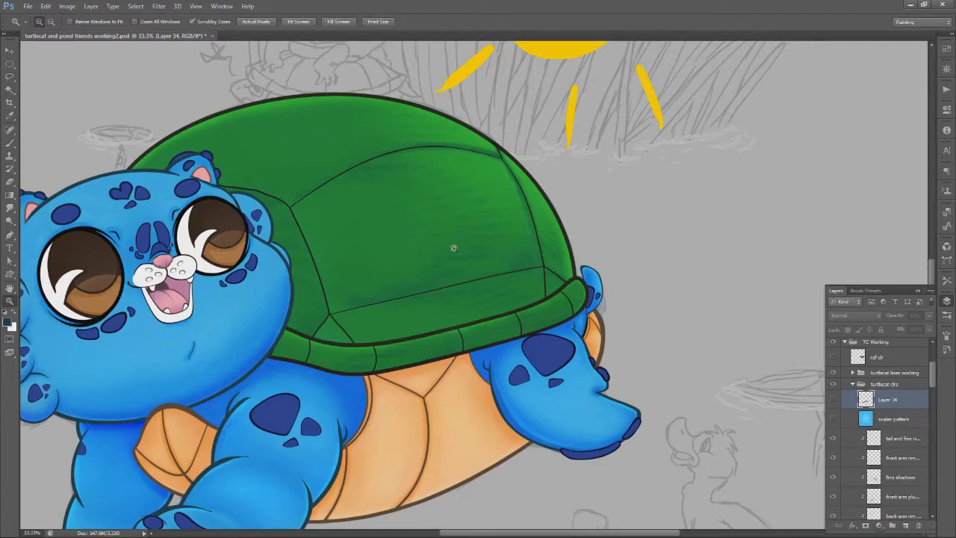
Collapse the turtlecat clrs group and go to the shell shading layers
left_click_drag(935, 383, 935, 456)
key("ctrl+plus")
key("ctrl+plus")
left_click(889, 463)
left_click(853, 463)
left_click_drag(933, 357, 920, 466)
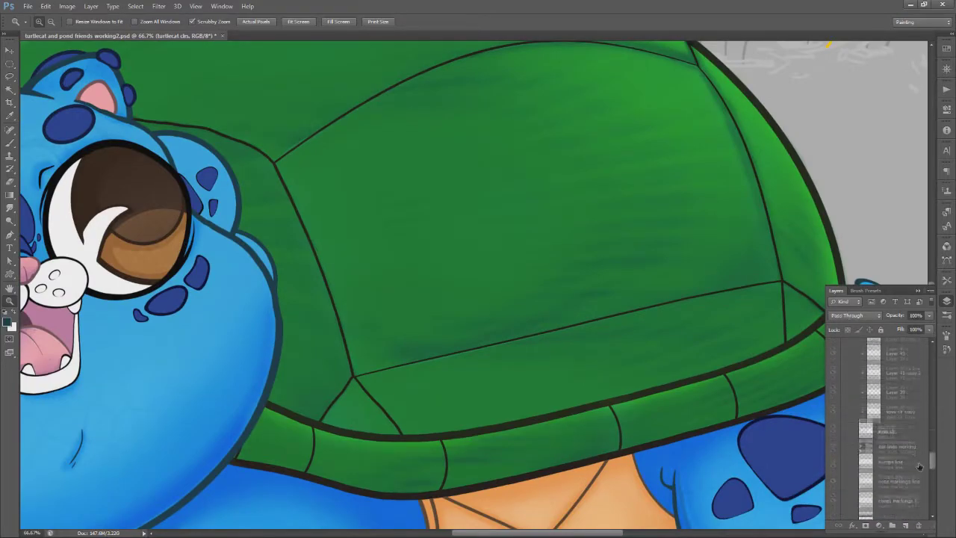
Hide and reshow the shell shading layers, including Layer 50 copy 3, to compare their effect
left_click(834, 444)
left_click(833, 404)
left_click(834, 405)
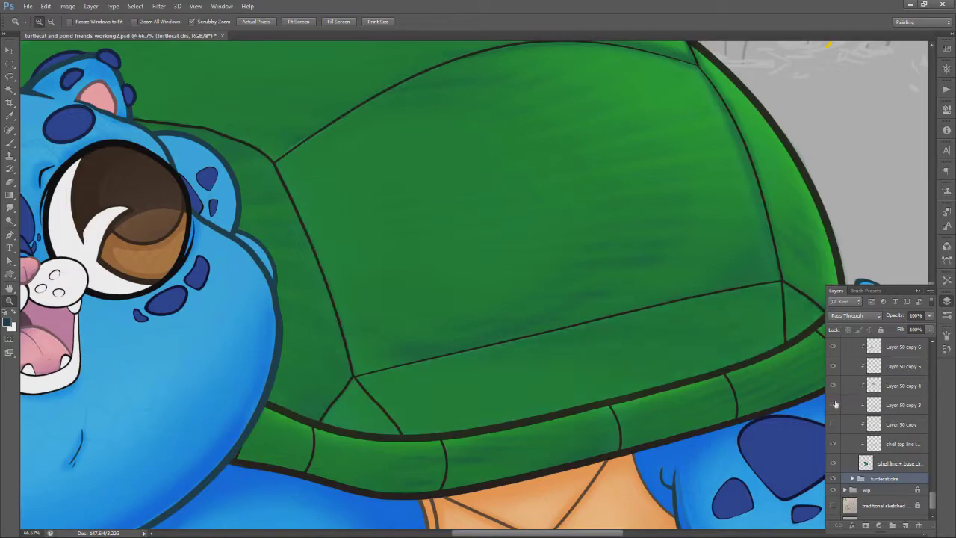
left_click(834, 405)
left_click(834, 405)
left_click(835, 387)
key("h")
left_click_drag(518, 252, 507, 341)
Check the shading on Layer 50 copy 4 and make that layer active for the Smudge tool
left_click(834, 386)
left_click(835, 386)
left_click(900, 386)
key("r")
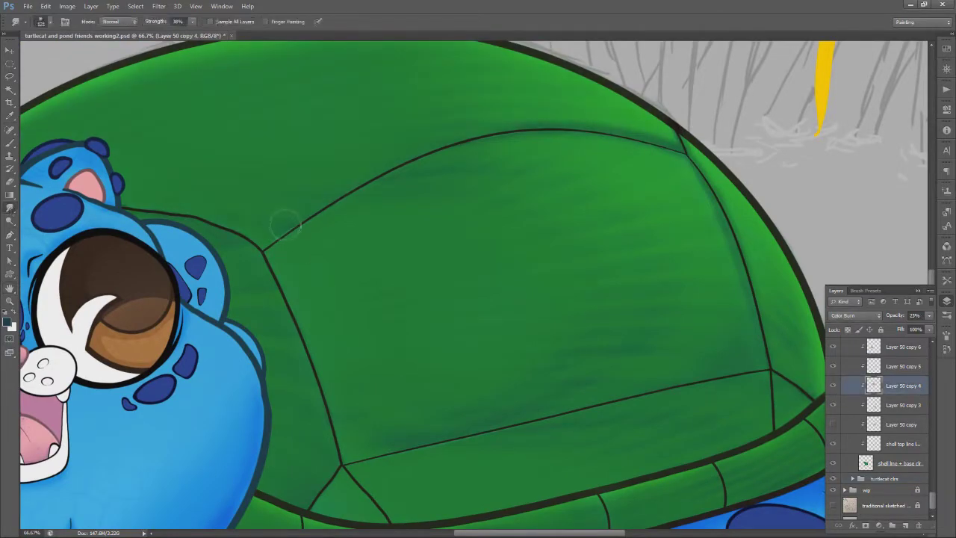
left_click(834, 387)
left_click(834, 386)
Compare the shell with and without Layer 50 copy 5, then make that layer active for erasing
left_click(835, 368)
left_click(835, 368)
left_click(835, 368)
left_click(835, 368)
left_click(900, 365)
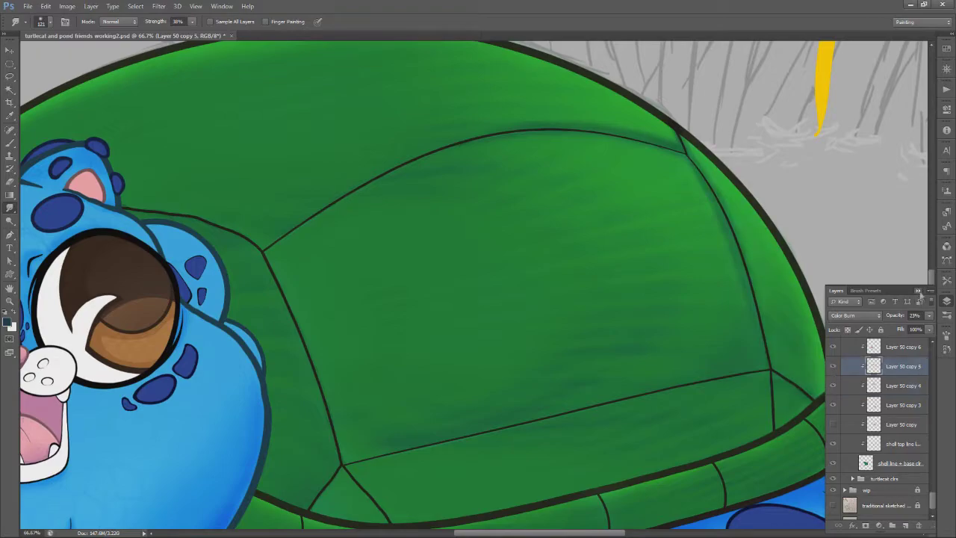
left_click(918, 291)
key("e")
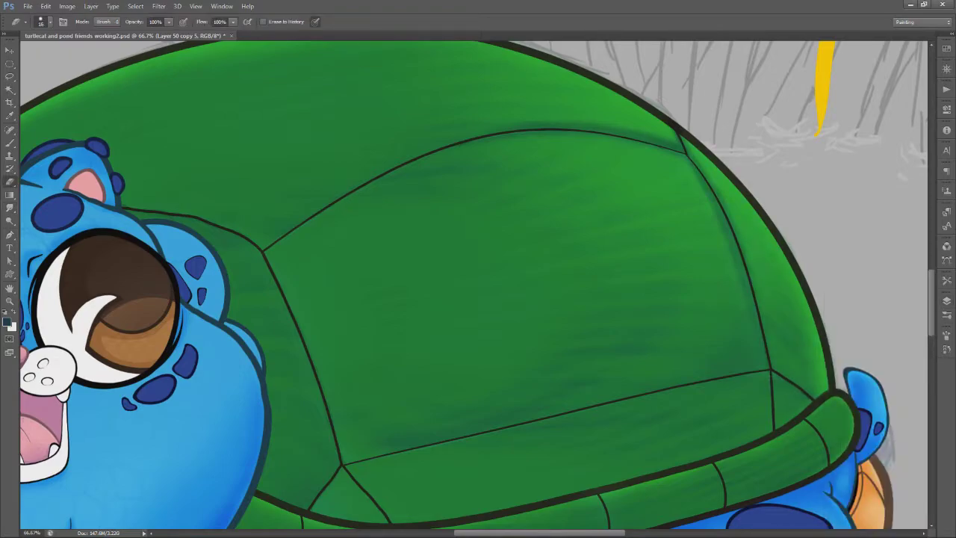
Compare the shell with Layer 50 copy 5 and copy 6 toggled, and select Layer 50 copy 6
left_click(946, 301)
left_click(834, 367)
left_click(834, 367)
left_click(835, 350)
left_click(834, 350)
left_click(894, 348)
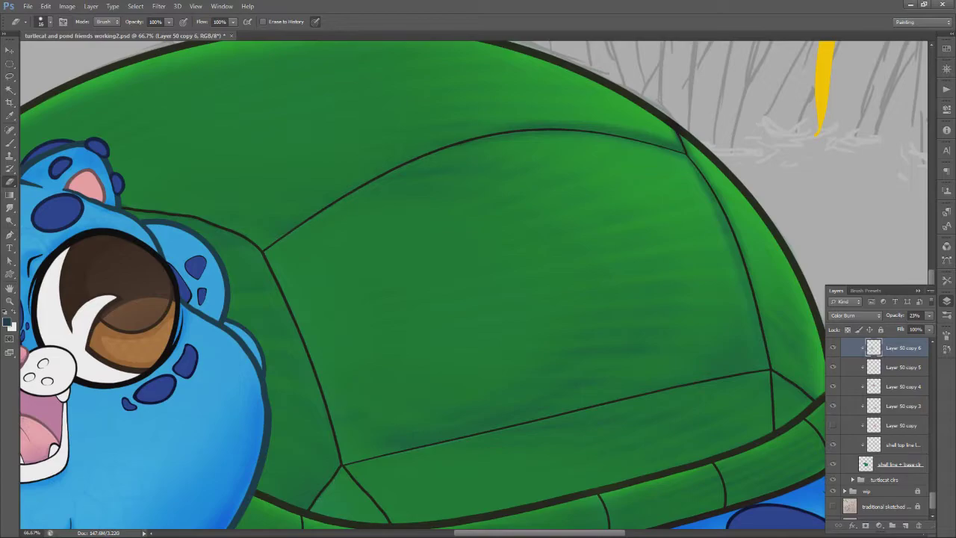
Select the Layer 50 copy 2 shell shading layer for erasing
left_click(10, 288)
left_click_drag(531, 317, 597, 331)
left_click(932, 342)
left_click(932, 343)
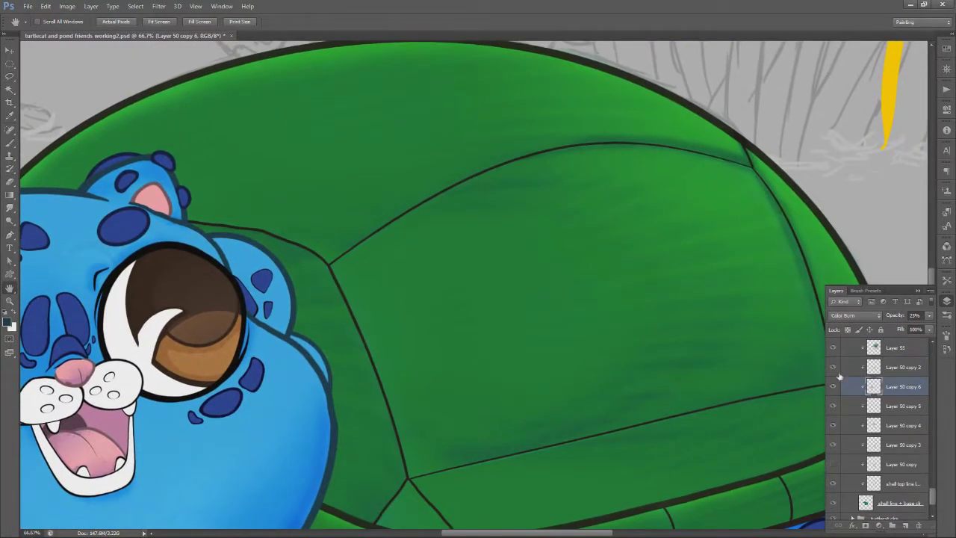
left_click(842, 367)
key("e")
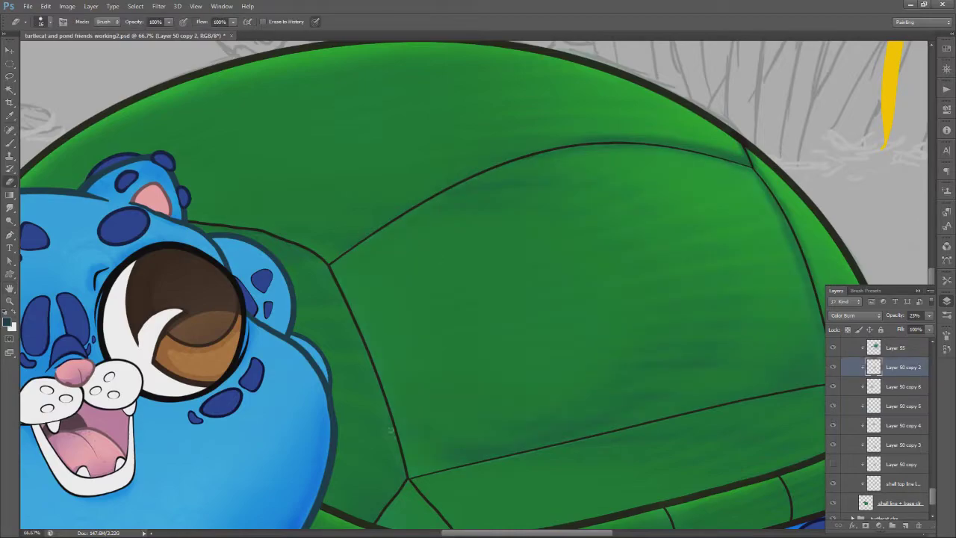
Check Layer 55's effect on the shell, rename the layer as "shell shine" and save the document
left_click(834, 349)
left_click(834, 348)
left_click(932, 343)
left_click(932, 343)
left_click(833, 387)
left_click(833, 386)
double_click(892, 387)
type("sh")
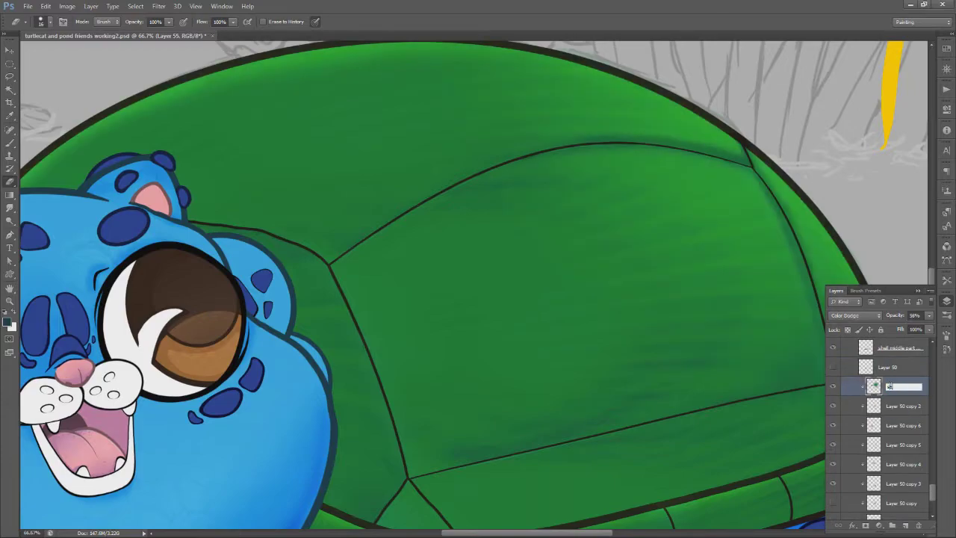
type("ell shine")
key("Return")
key("ctrl+s")
Compare Layer 50 copy 3 and copy 4 by toggling them, and select Layer 50 copy 4
left_click(834, 484)
left_click(834, 485)
left_click(834, 463)
left_click(835, 464)
left_click(899, 465)
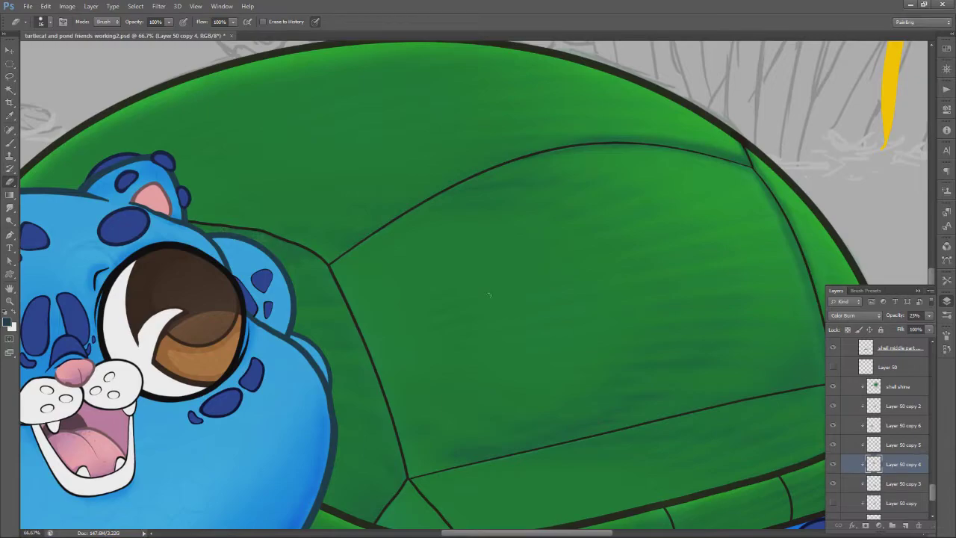
Toggle Layer 50 copy 4, copy 6 and copy 2 to compare the shading, and review the whole shell
left_click(833, 464)
left_click(833, 464)
left_click(833, 425)
left_click(833, 425)
left_click(834, 407)
left_click(833, 407)
key("z")
left_click(632, 373, "alt")
left_click(633, 371, "alt")
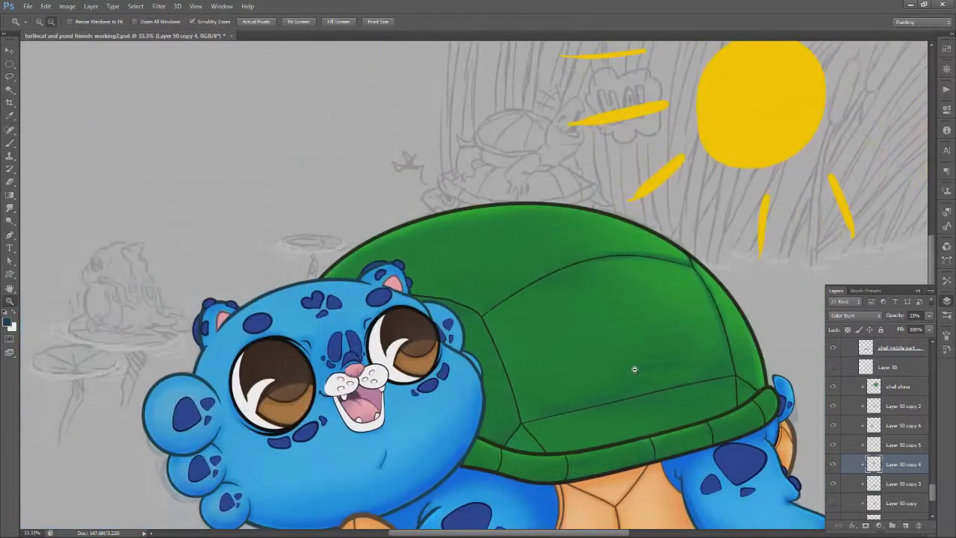
key("e")
key("h")
left_click_drag(712, 428, 576, 342)
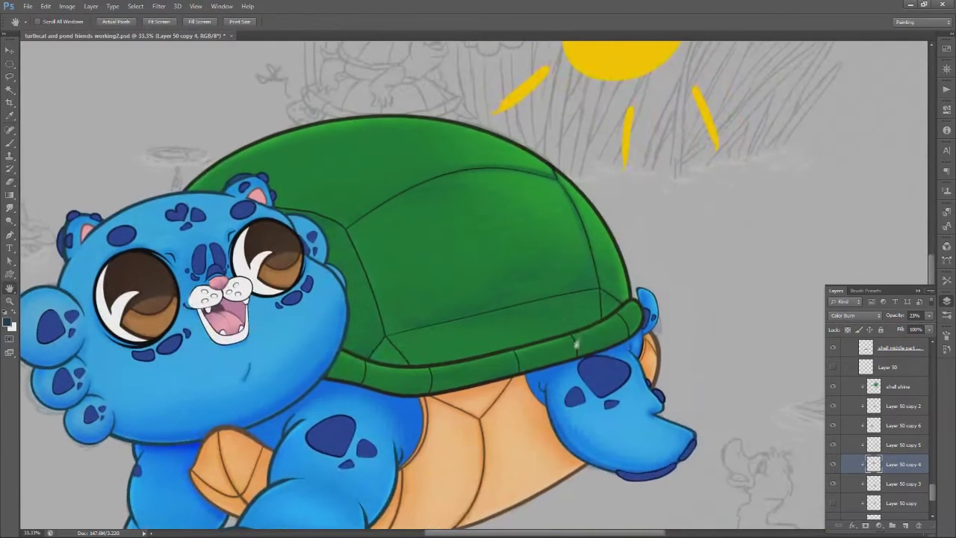
Toggle the visibility of the clipped shell shading layers and the shell shine layer to compare their effects
scroll(835, 439, "down", 4)
left_click(833, 429)
left_click(833, 429)
left_click(833, 391)
left_click(834, 391)
left_click(933, 343)
left_click(932, 343)
left_click(834, 430)
left_click(834, 431)
left_click(834, 371)
left_click(834, 371)
Select the shell shine layer and clear its painted highlights
left_click(904, 378)
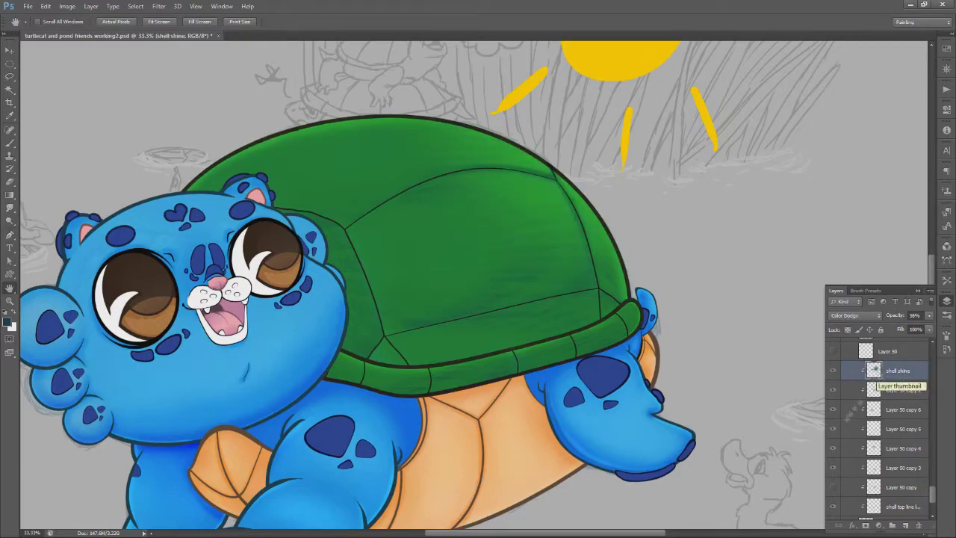
left_click(835, 446)
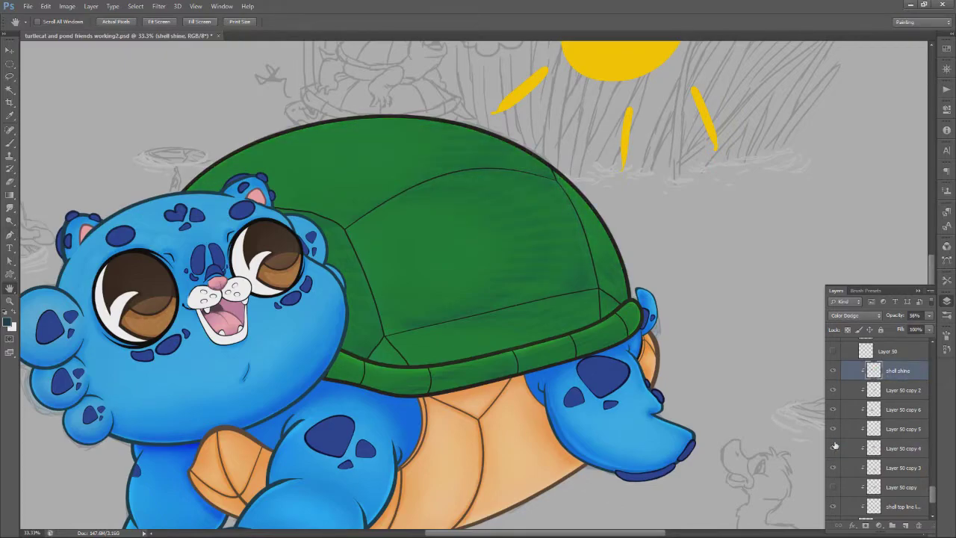
Add a layer above Layer 50 copy 2, name it "shell shadows" and set its blend mode to Color Burn
left_click(900, 390)
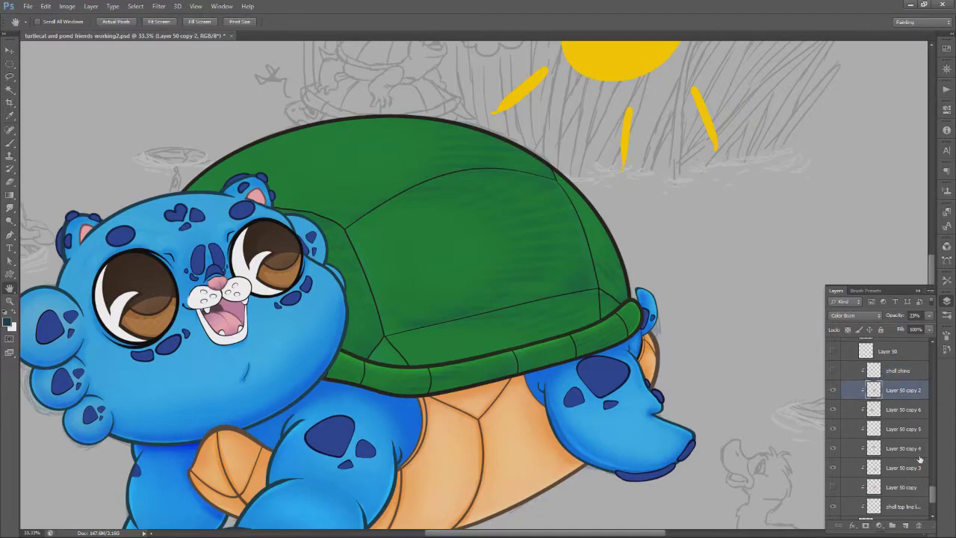
left_click(905, 525)
double_click(894, 390)
type("shell shadows")
key("Return")
left_click(855, 315)
left_click(859, 99)
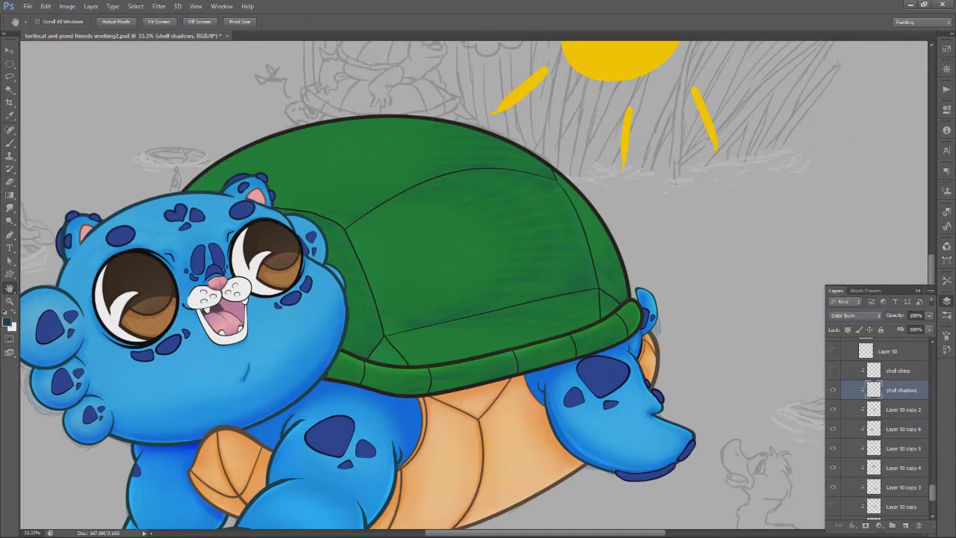
Check the clipped shading layers by toggling them, and sample the shell's green as the foreground colour
left_click_drag(933, 492, 932, 499)
left_click(833, 451)
left_click(834, 451)
left_click(835, 410)
key("i")
left_click(833, 429)
left_click(833, 429)
scroll(837, 412, "up", 5)
Try gradient shading on the shell shadows layer around the front of the shell
key("g")
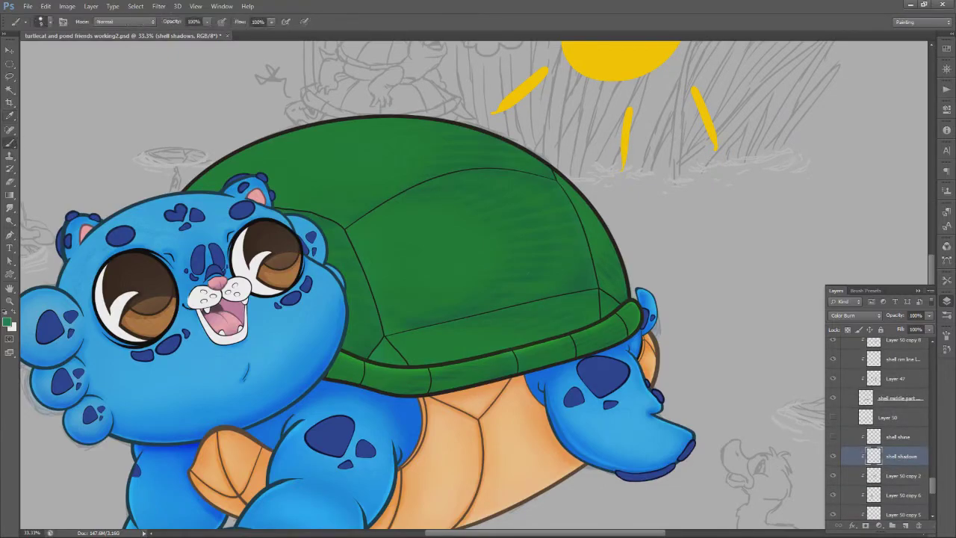
left_click_drag(301, 234, 350, 239)
left_click_drag(328, 341, 368, 345)
left_click_drag(217, 197, 243, 167)
key("ctrl+z")
left_click_drag(248, 243, 312, 291)
key("ctrl+alt+z")
key("ctrl+alt+z")
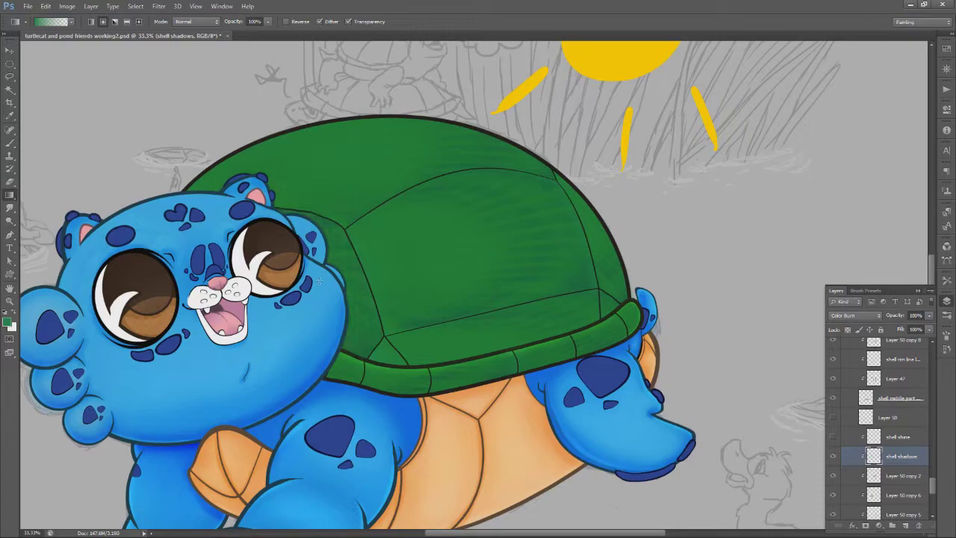
Paint soft shadow strokes with a larger brush along the shell's front seam lines beside the head
left_click(10, 301)
left_click(349, 224)
left_click(348, 224)
left_click(9, 143)
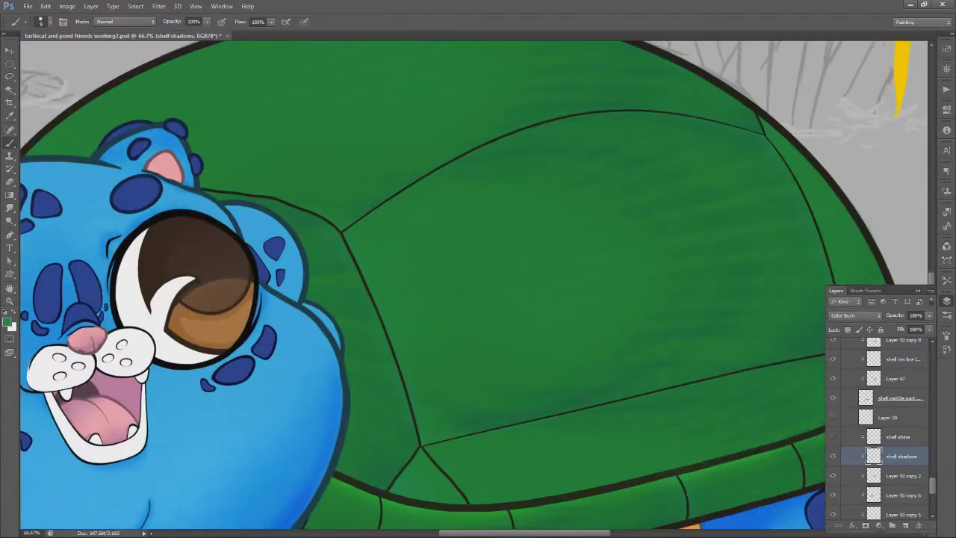
right_click(334, 169)
left_click(380, 238)
mouse_move(202, 187)
left_mouse_down()
mouse_move(269, 196)
mouse_move(345, 230)
mouse_move(420, 446)
mouse_move(386, 497)
mouse_move(420, 443)
mouse_move(338, 230)
mouse_move(470, 505)
left_mouse_up()
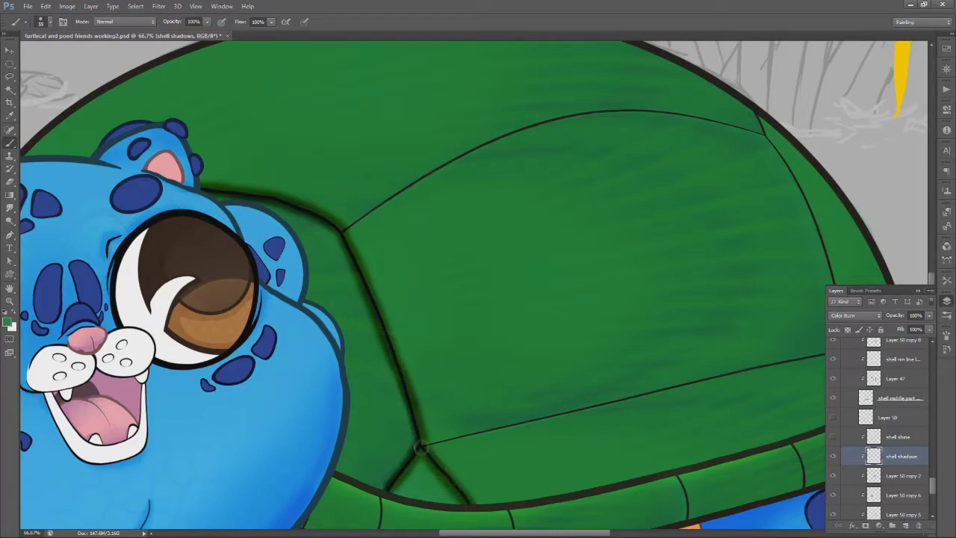
Paint shadow strokes along the lower, upper and rear seam lines of the shell's central panel
key("F7")
mouse_move(432, 442)
left_mouse_down()
mouse_move(847, 353)
mouse_move(848, 419)
left_mouse_up()
left_click_drag(852, 351, 893, 375)
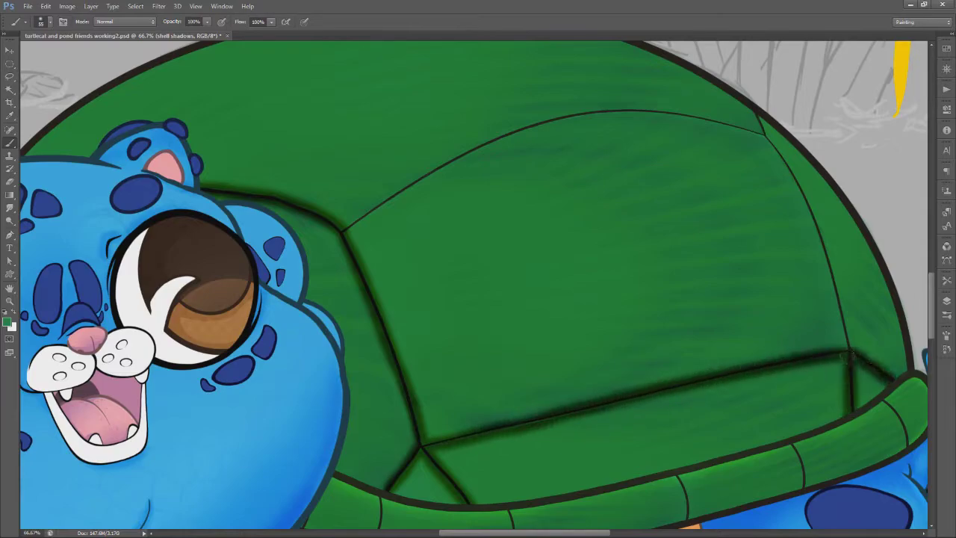
left_click_drag(646, 297, 595, 333)
key("r")
key("b")
left_click_drag(366, 466, 345, 394)
mouse_move(289, 266)
left_mouse_down()
mouse_move(368, 212)
mouse_move(478, 162)
mouse_move(579, 144)
mouse_move(652, 149)
mouse_move(714, 170)
mouse_move(708, 150)
mouse_move(767, 269)
mouse_move(796, 383)
left_mouse_up()
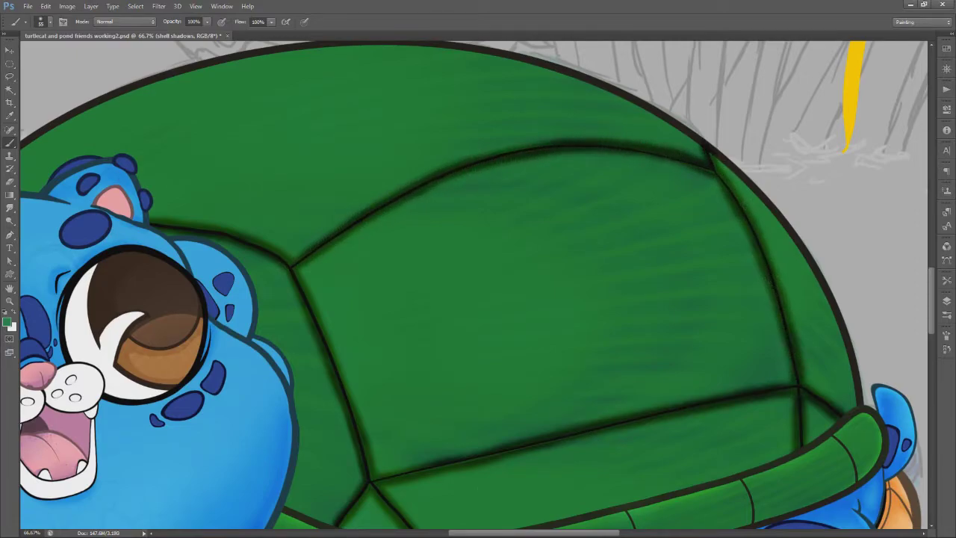
Soften the painted seam strokes on the shell shadows layer with a blur filter
left_click(549, 365, "alt")
left_click_drag(559, 371, 518, 366)
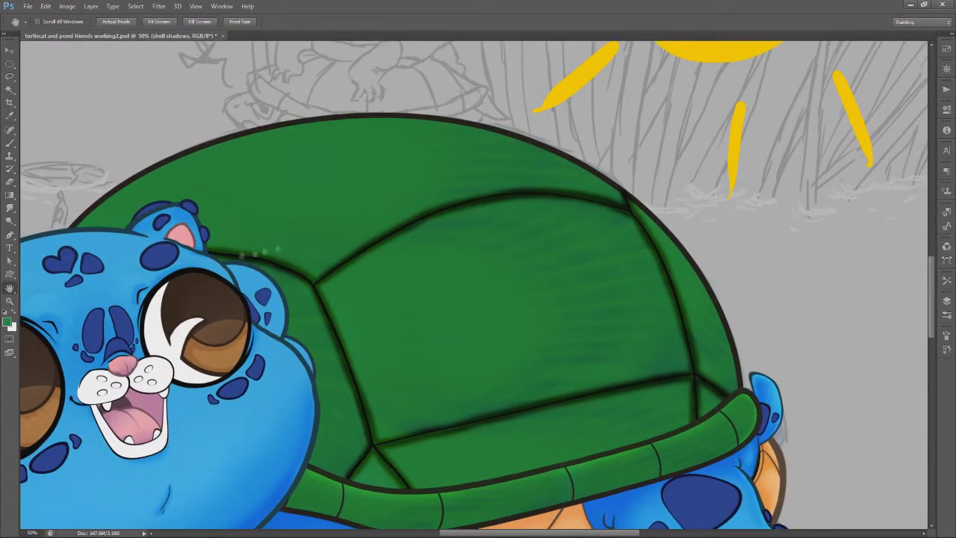
left_click(159, 7)
left_click(176, 46)
left_click(881, 93)
left_click(159, 7)
mouse_move(179, 106)
mouse_move(620, 311)
left_mouse_down()
mouse_move(634, 312)
mouse_move(623, 311)
left_mouse_up()
key("Return")
Set the shell shadows layer's opacity to 36%
left_click(947, 301)
left_click(929, 315)
left_click_drag(913, 327, 900, 328)
left_click(903, 481)
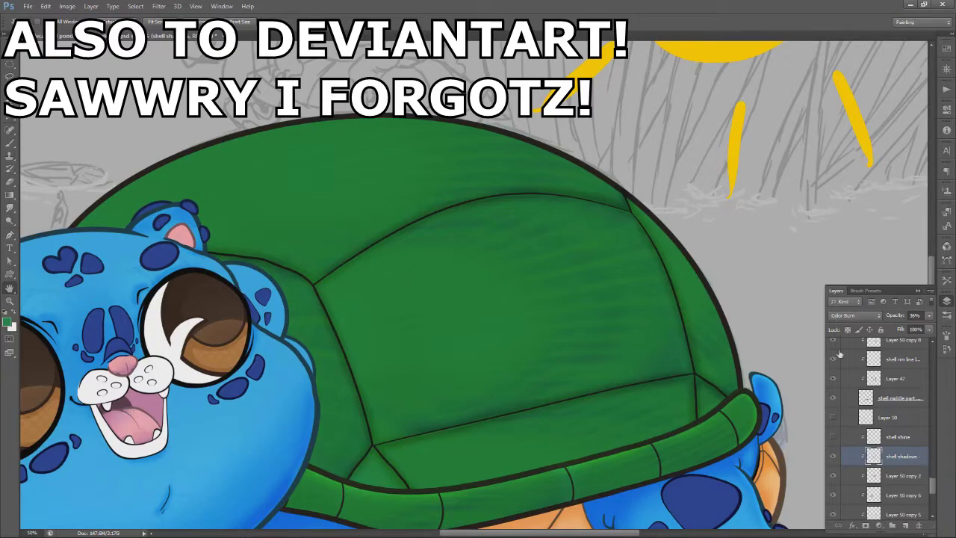
Duplicate the shell shadows layer, hide the original and place the copy beneath the shell shine layer
left_click_drag(903, 456, 905, 526)
left_click(833, 452)
left_click_drag(894, 434, 890, 481)
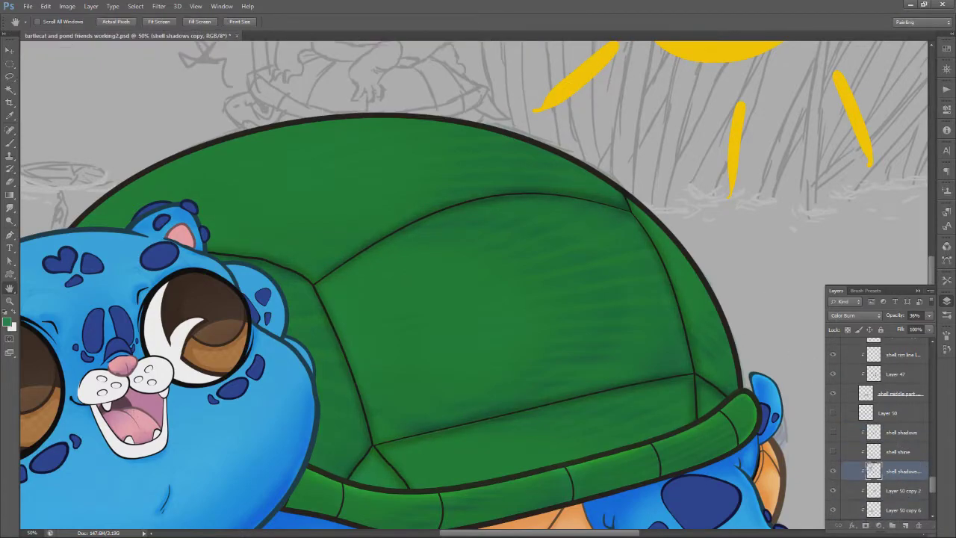
Try linear and radial gradient shadows along the shell's lower panels on the shell shadows copy layer
key("g")
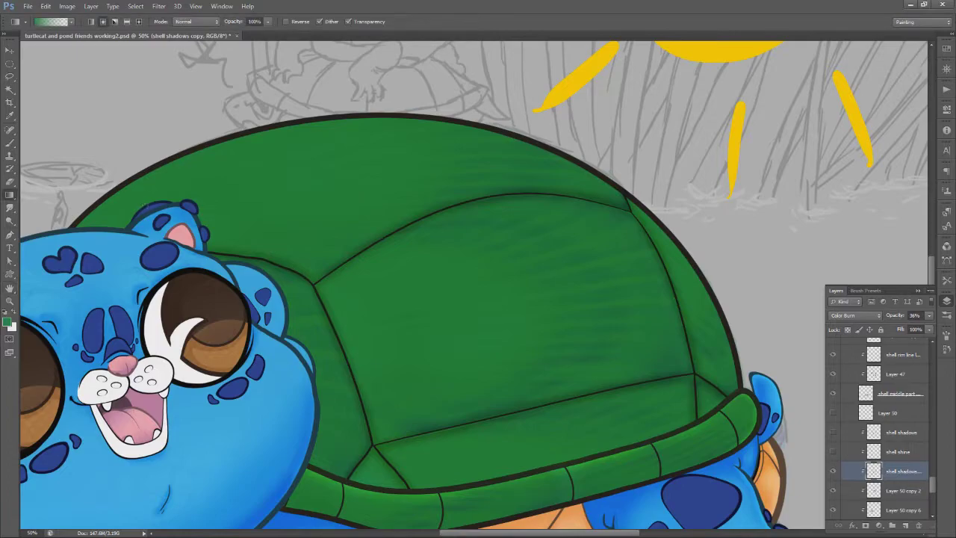
left_click(91, 22)
left_click_drag(509, 480, 519, 388)
key("ctrl+z")
left_click_drag(534, 482, 537, 396)
key("ctrl+z")
left_click_drag(534, 480, 542, 449)
left_click_drag(725, 423, 724, 383)
key("ctrl+z")
left_click(104, 22)
left_click_drag(321, 472, 348, 374)
left_click_drag(394, 492, 395, 431)
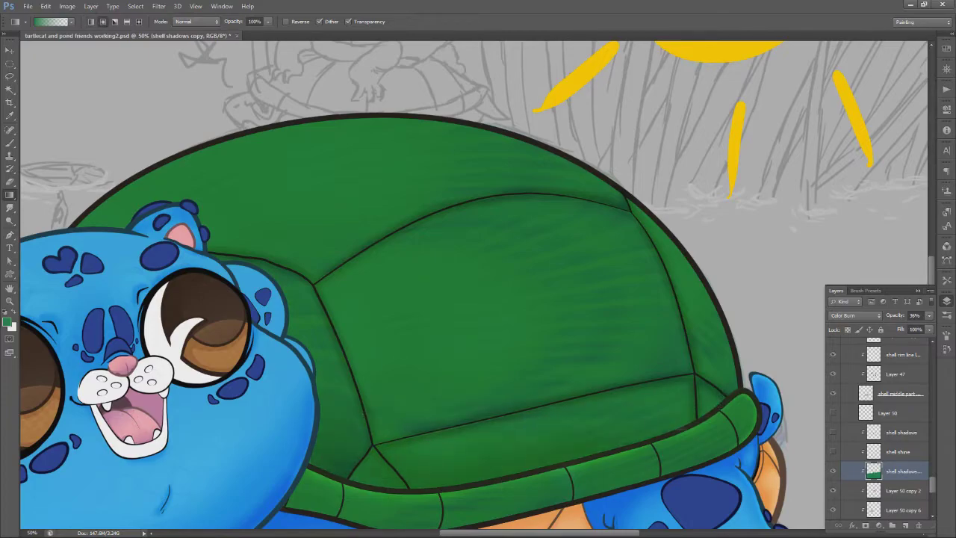
Step back through the gradient fills on the shell shadows copy layer
left_click(47, 6)
left_click(65, 36)
left_click(47, 6)
left_click(66, 36)
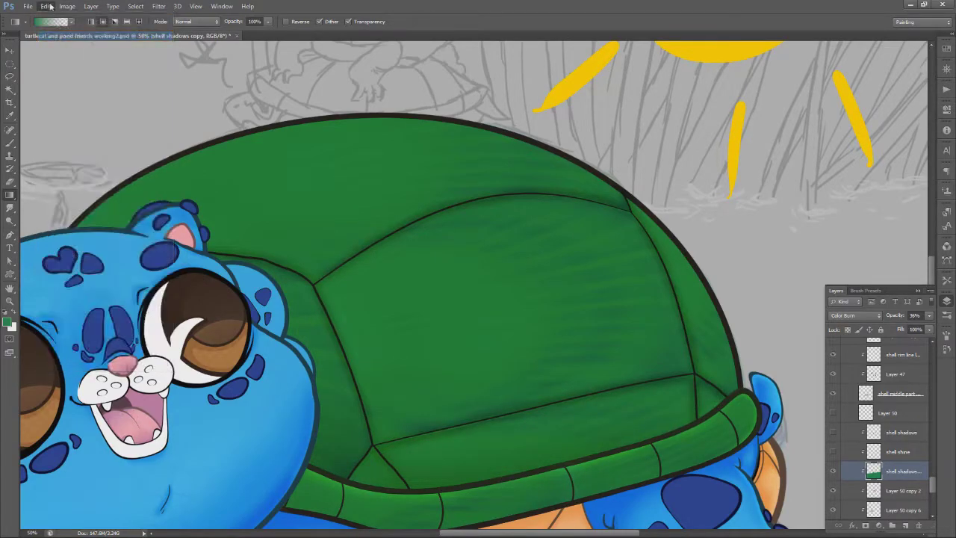
left_click(48, 6)
left_click(65, 36)
left_click(49, 5)
left_click(66, 36)
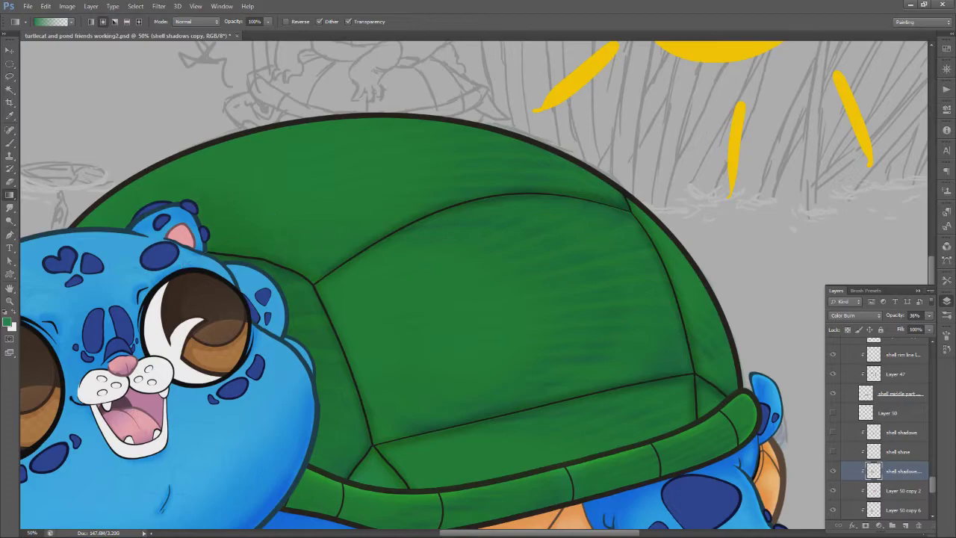
Shade the lower shell with a linear gradient on shell shadows copy at 40% opacity, and ready the shell shine layer for brushing
left_click_drag(530, 442, 530, 442)
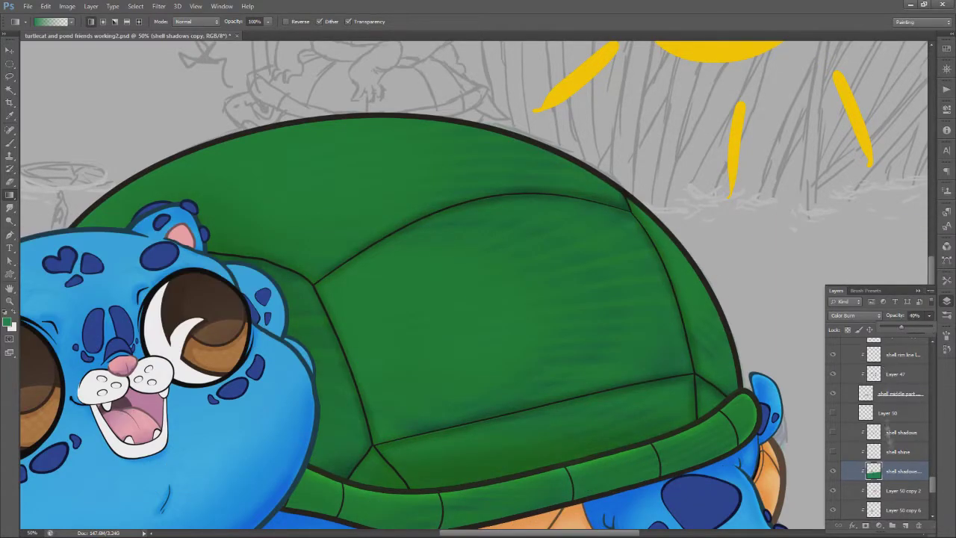
left_click(900, 452)
key("b")
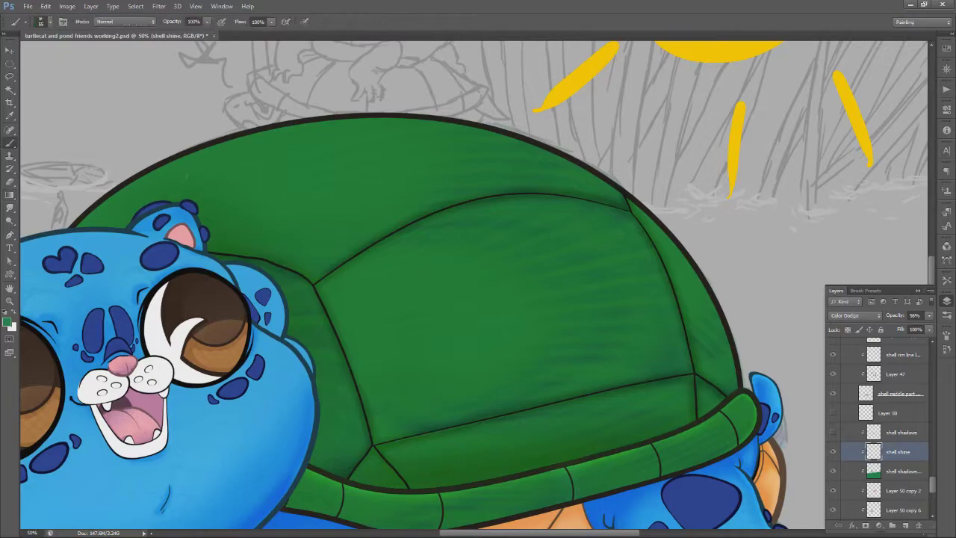
Rename the hidden Layer 50 copy as "no use" and move the layer selection back up the stack
left_click_drag(931, 486, 933, 494)
double_click(904, 484)
type("no use")
key("Return")
key("alt+bracketright")
key("alt+bracketright")
key("alt+bracketright")
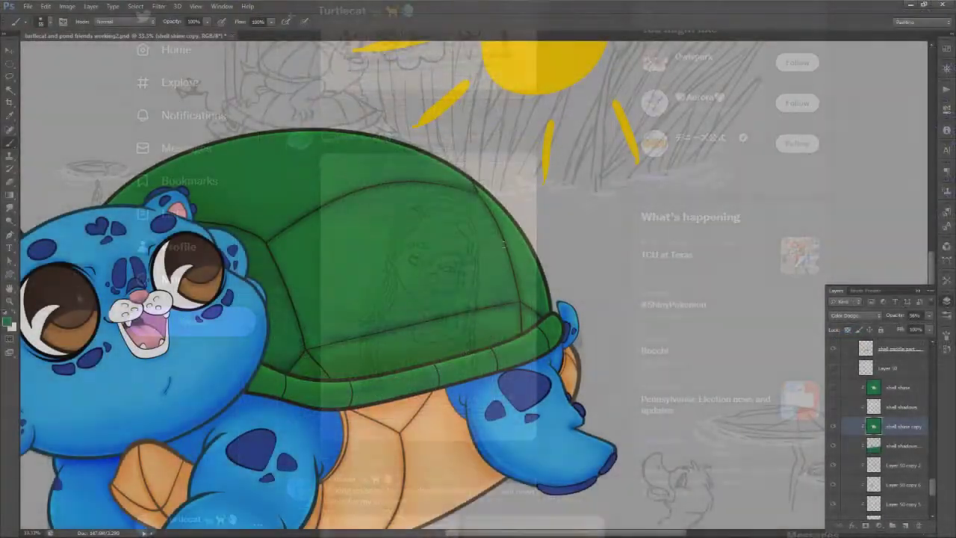
Paint soft highlights across the shell's panels on shell shine copy with a large brush at 25% opacity and 41% flow
right_click(523, 249)
left_click_drag(207, 22, 167, 34)
left_click_drag(271, 21, 239, 34)
left_click_drag(448, 218, 399, 217)
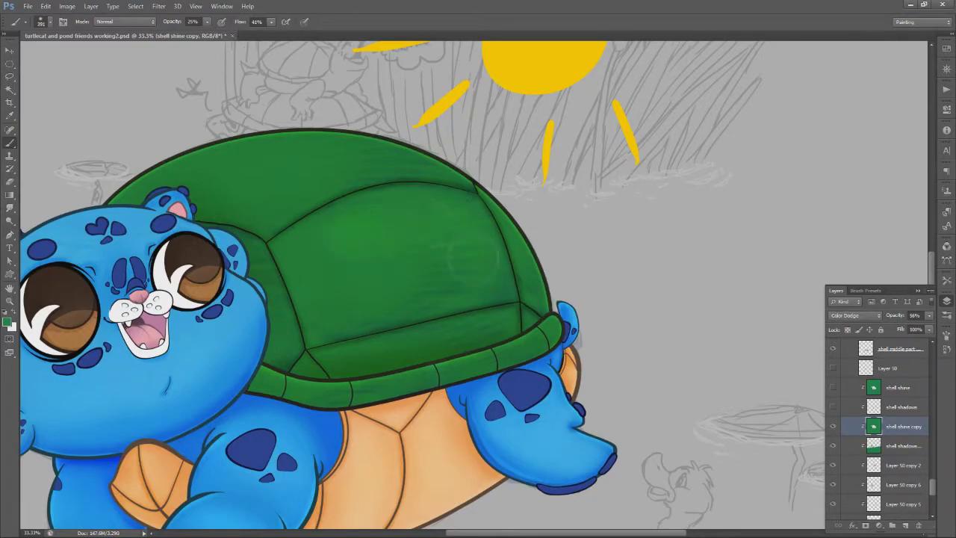
left_click_drag(381, 257, 325, 273)
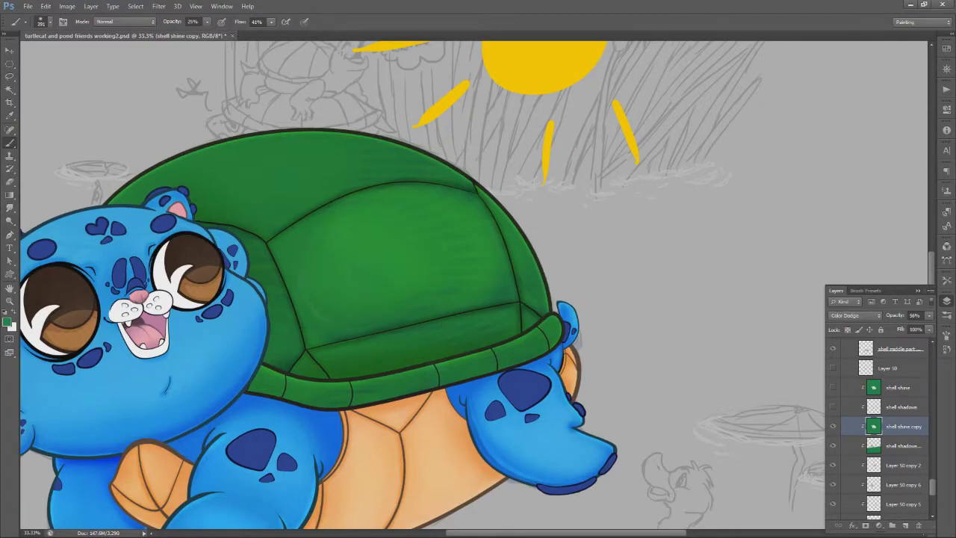
mouse_move(259, 190)
left_mouse_down()
mouse_move(201, 179)
mouse_move(295, 158)
left_mouse_up()
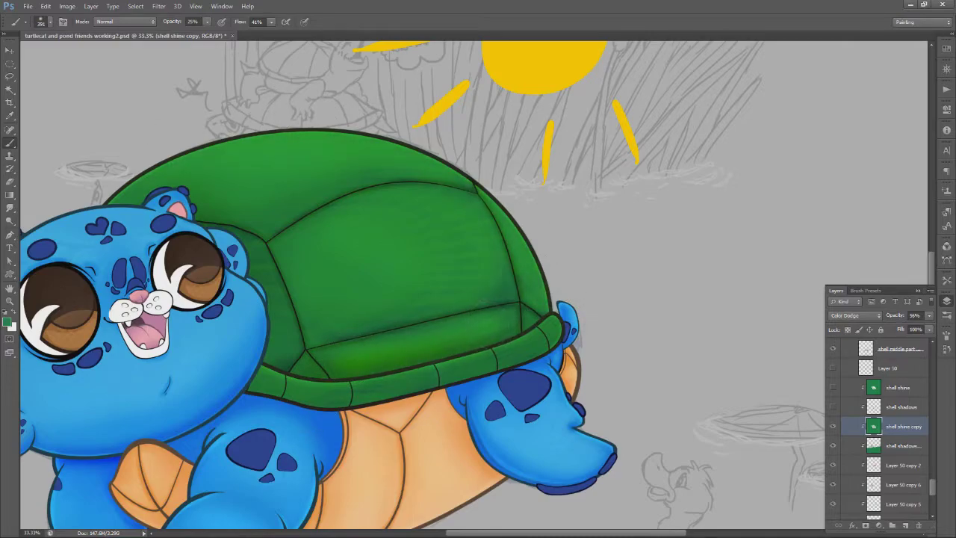
left_click_drag(282, 354, 269, 329)
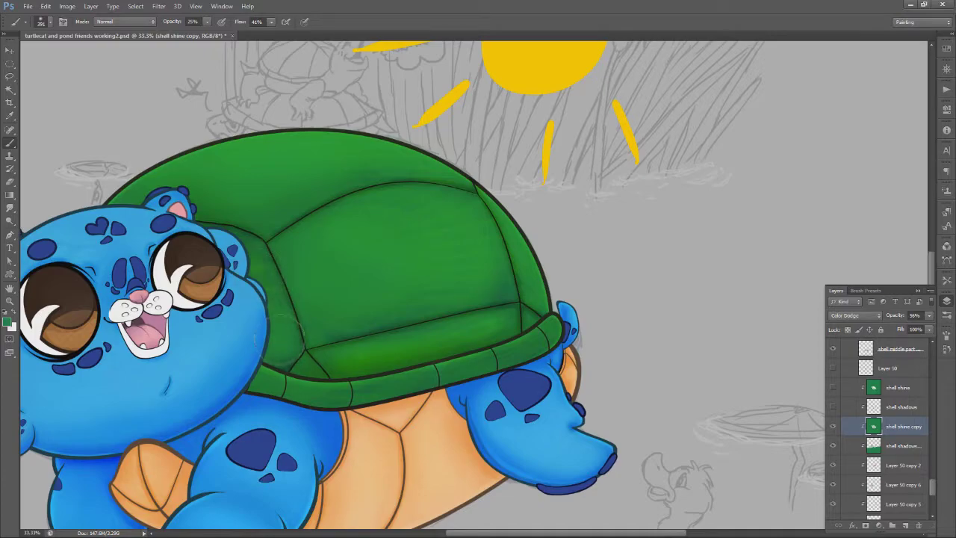
Try diagonal gradient highlights across the shell from its upper rear edge
key("g")
left_click_drag(498, 139, 387, 253)
key("ctrl+z")
left_click_drag(486, 103, 378, 270)
key("ctrl+z")
key("2")
key("8")
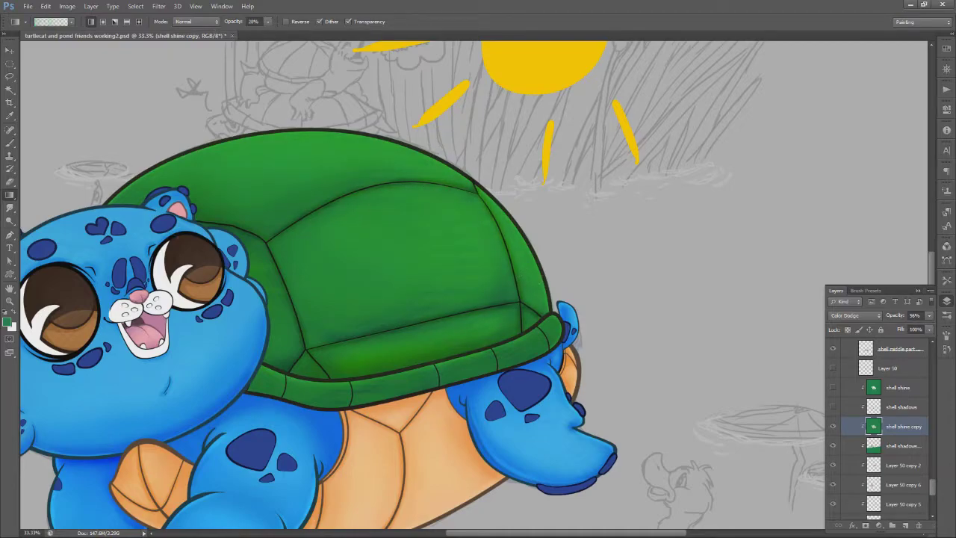
Lasso the water background around the sea turtle photo on Layer 55 and delete it
key("v")
left_click(504, 318, "alt")
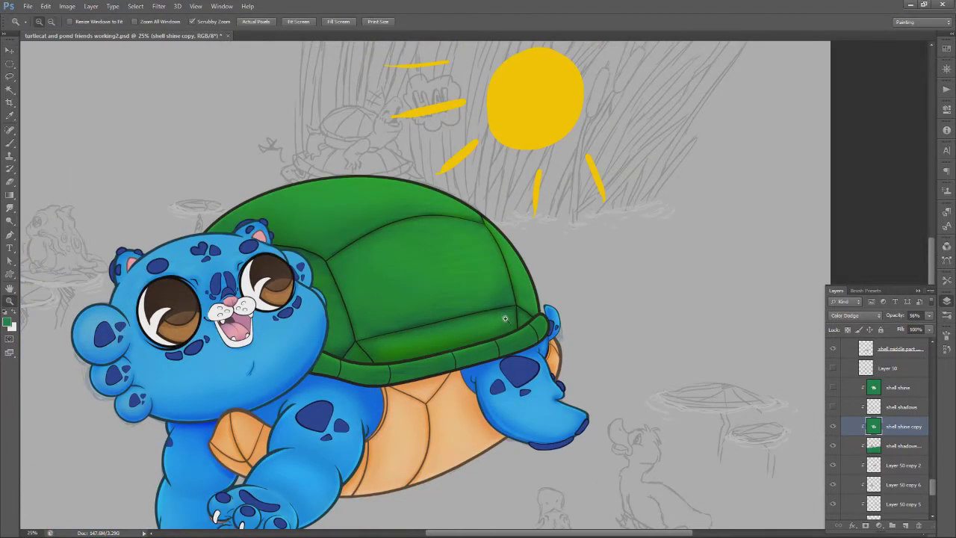
left_click_drag(485, 252, 451, 262)
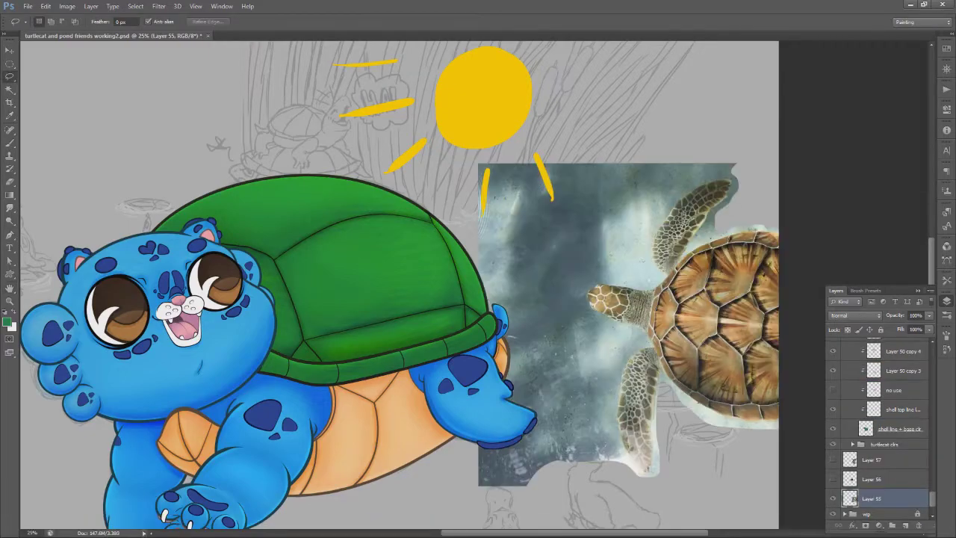
mouse_move(772, 225)
left_mouse_down()
mouse_move(594, 287)
mouse_move(637, 470)
mouse_move(664, 409)
mouse_move(739, 426)
mouse_move(467, 523)
mouse_move(769, 239)
left_mouse_up()
key("Delete")
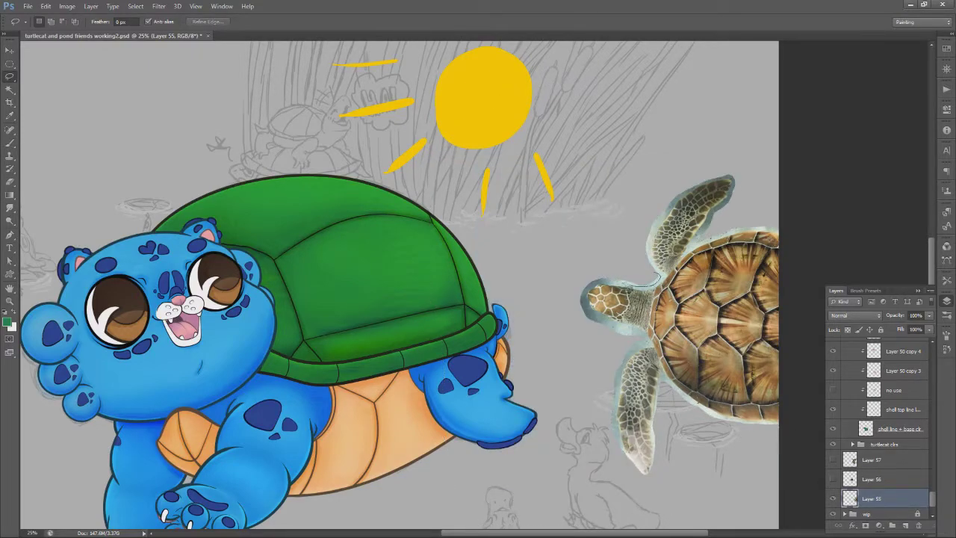
Trim the remaining background around the turtle's head, flippers and shell edge on Layer 55
mouse_move(586, 301)
left_mouse_down()
mouse_move(637, 331)
mouse_move(628, 366)
left_mouse_up()
mouse_move(620, 456)
left_mouse_down()
mouse_move(635, 146)
mouse_move(724, 231)
left_mouse_up()
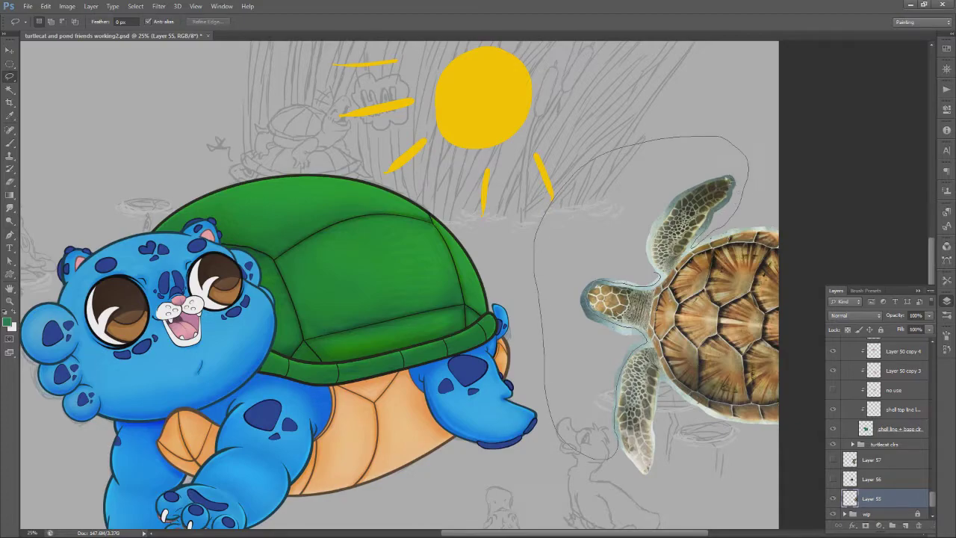
key("Delete")
key("ctrl+d")
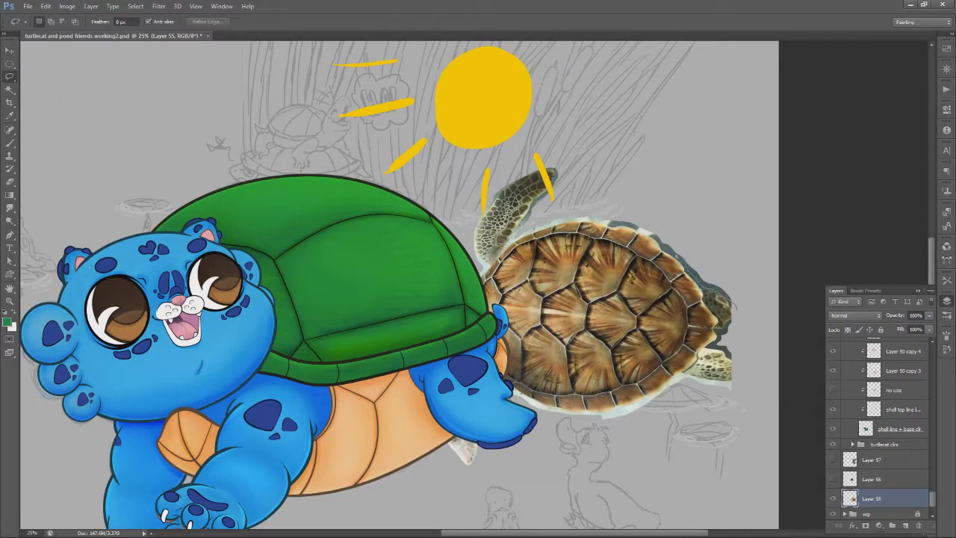
mouse_move(539, 209)
left_mouse_down()
mouse_move(739, 365)
mouse_move(721, 343)
mouse_move(741, 317)
left_mouse_up()
key("v")
Select Layer 57 and cut away the dark background around the second turtle's head and front flippers
left_click(871, 460)
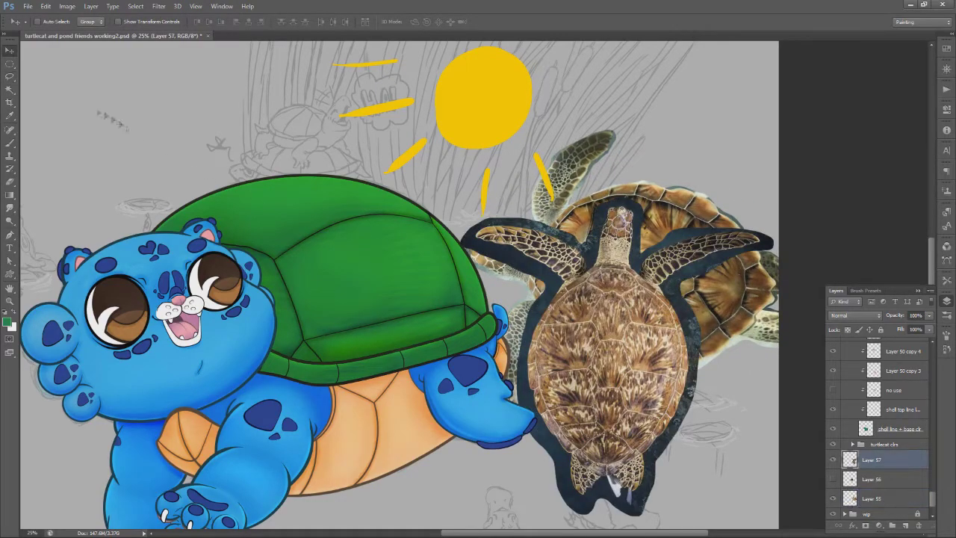
key("l")
mouse_move(649, 266)
left_mouse_down()
mouse_move(636, 228)
mouse_move(603, 205)
left_mouse_up()
mouse_move(567, 236)
left_mouse_down()
mouse_move(478, 245)
mouse_move(550, 304)
mouse_move(552, 445)
mouse_move(628, 510)
mouse_move(693, 351)
mouse_move(693, 271)
mouse_move(769, 243)
left_mouse_up()
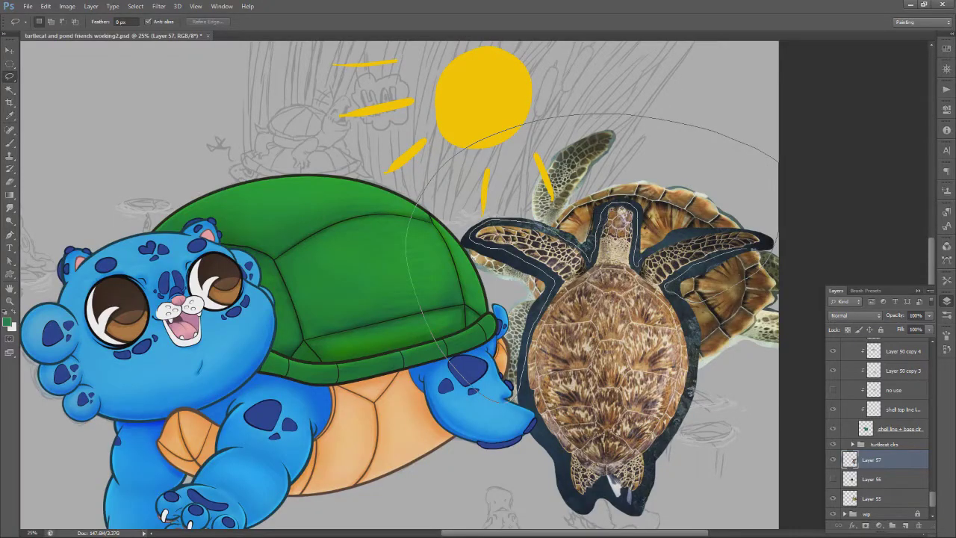
Delete the dark background around the shell and rear flippers of the turtle on Layer 57
mouse_move(761, 252)
left_mouse_down()
mouse_move(699, 235)
mouse_move(659, 297)
mouse_move(662, 280)
mouse_move(677, 308)
mouse_move(687, 416)
mouse_move(640, 502)
mouse_move(593, 485)
mouse_move(557, 444)
mouse_move(516, 367)
left_mouse_up()
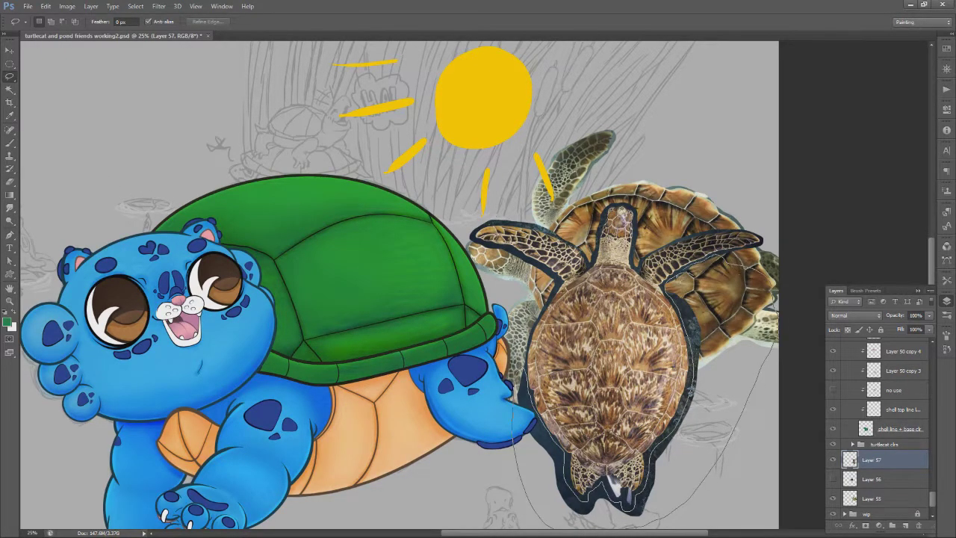
left_click_drag(667, 281, 665, 285)
key("Delete")
key("ctrl+d")
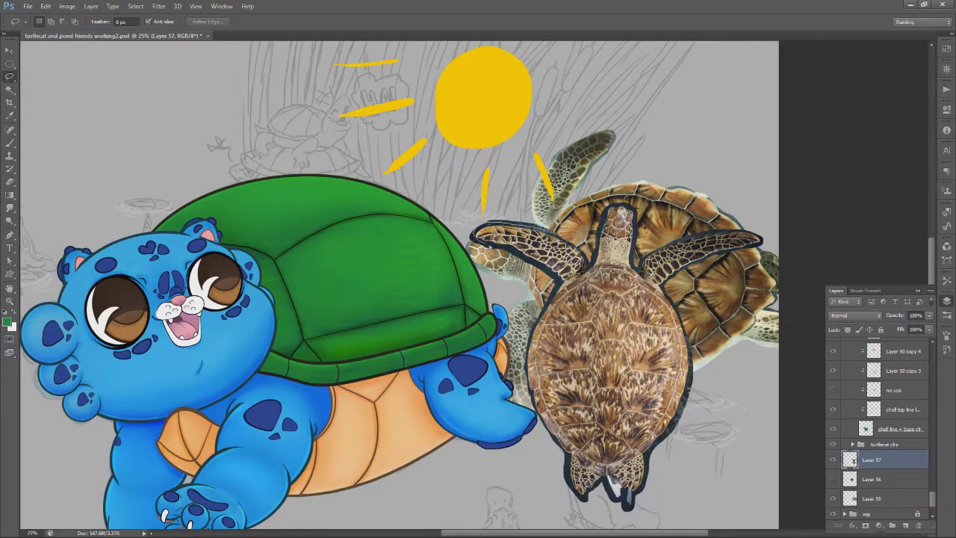
Trim the leftover dark edges beside the front flipper, shell sides and rear flipper on Layer 57
left_click_drag(538, 185, 454, 228)
left_click_drag(525, 302, 559, 283)
key("Delete")
key("ctrl+d")
mouse_move(696, 363)
left_mouse_down()
mouse_move(648, 479)
mouse_move(719, 381)
left_mouse_up()
key("Delete")
mouse_move(564, 455)
left_mouse_down()
mouse_move(582, 499)
mouse_move(616, 500)
mouse_move(555, 458)
left_mouse_up()
key("Delete")
key("ctrl+d")
key("v")
left_click_drag(934, 499, 939, 486)
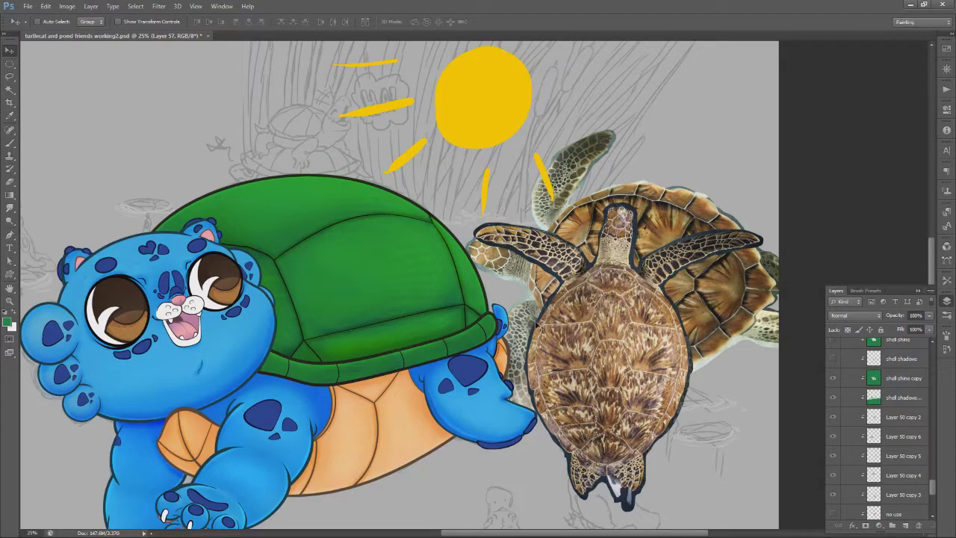
Try to lighten the shell top line layer with Hue/Saturation by raising its lightness
scroll(897, 419, "down", 2)
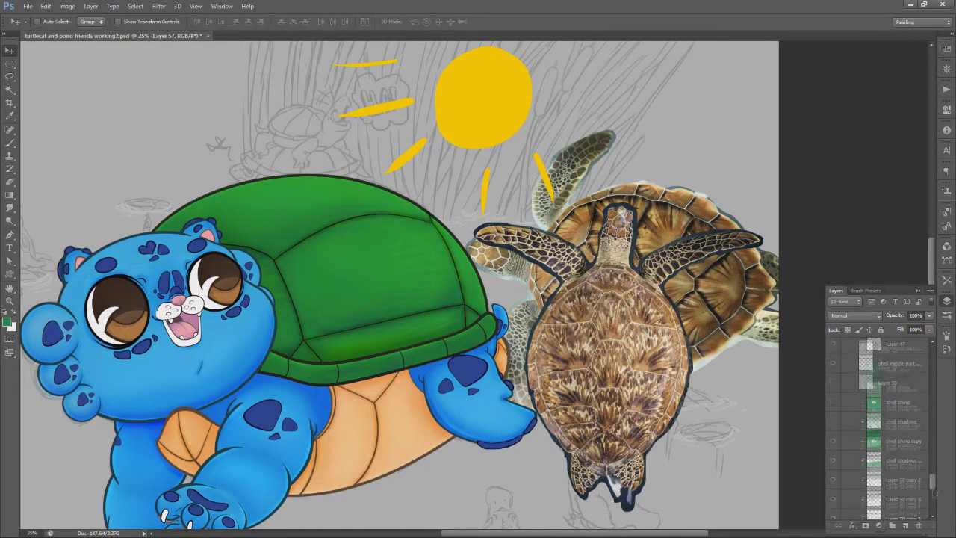
scroll(921, 473, "up", 3)
left_click(904, 440)
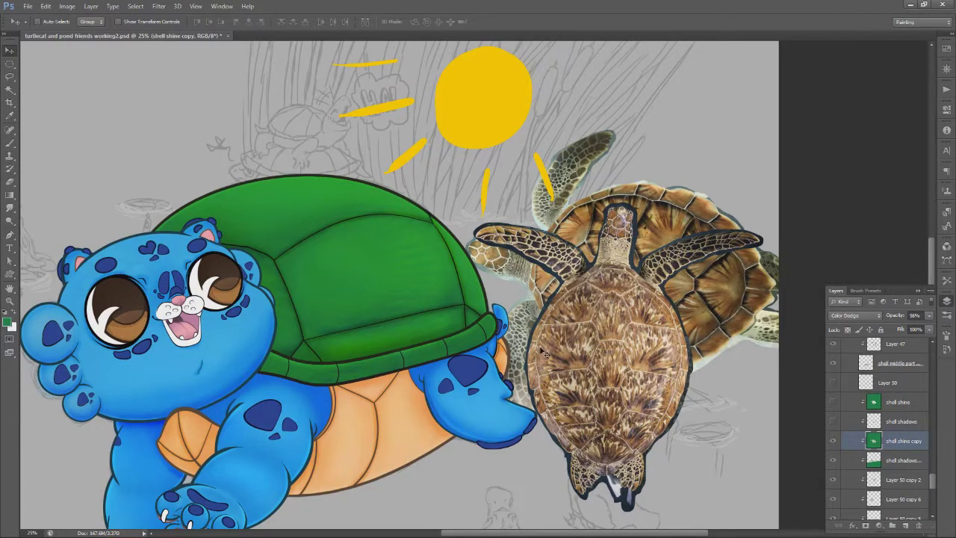
scroll(935, 487, "down", 3)
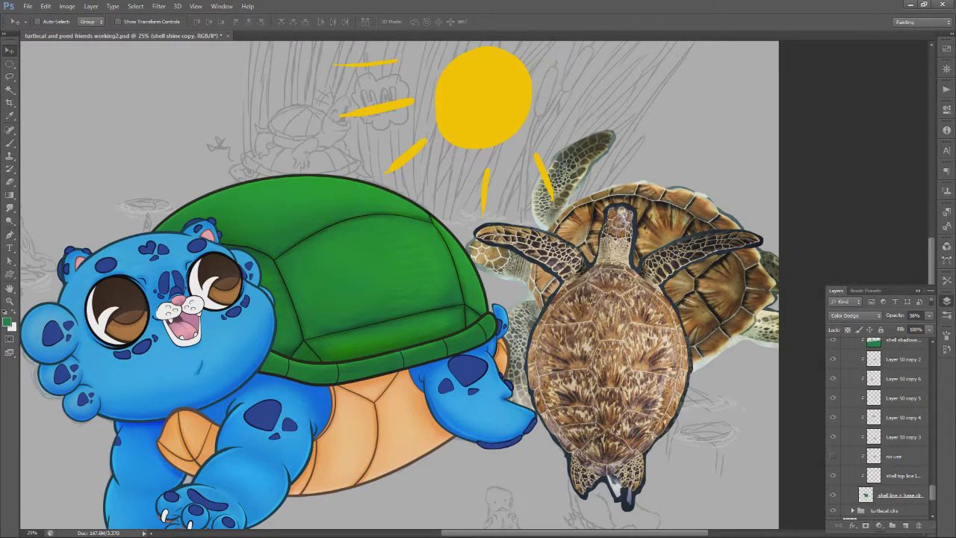
left_click(903, 475)
left_click(67, 6)
mouse_move(96, 30)
left_click(218, 76)
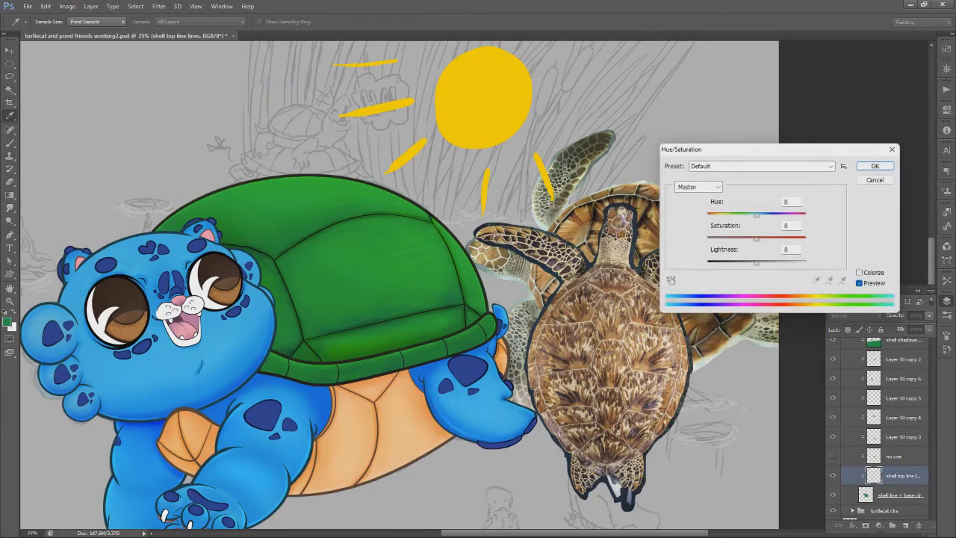
left_click_drag(757, 263, 796, 266)
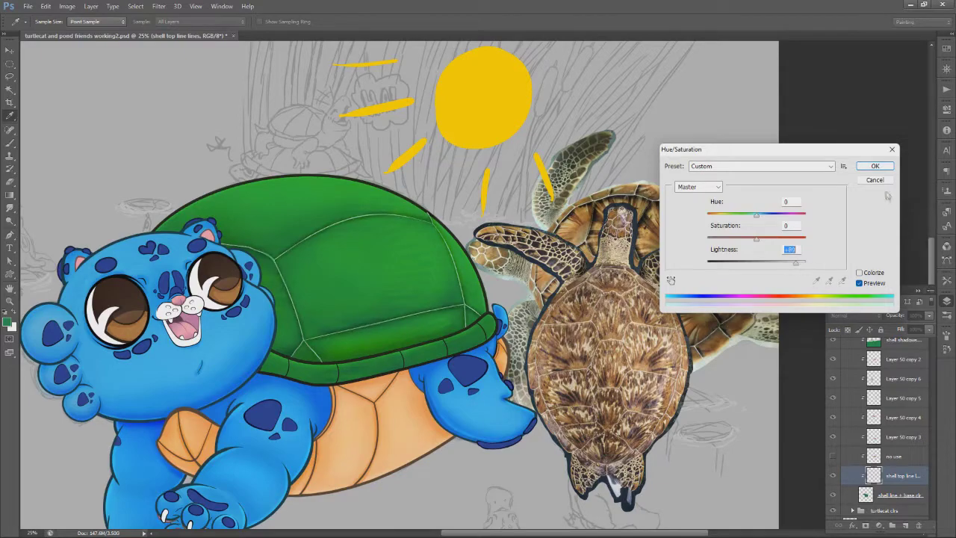
key("Return")
key("v")
Toggle Layer 47's visibility to check what it adds above the shell middle part layer
scroll(932, 500, "down", 3)
left_click_drag(933, 501, 933, 471)
left_click(896, 442)
left_click(833, 424)
left_click(832, 423)
left_click(833, 423)
left_click(833, 423)
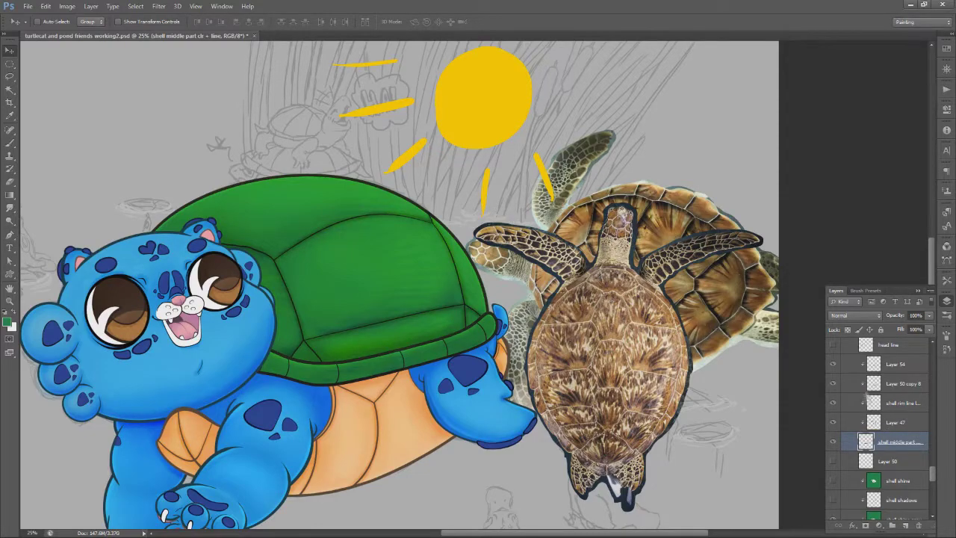
Release the clipping masks of the shell rim line, Layer 50 copy 8 and Layer 54 layers, and merge Layer 47 into the shell middle part layer
left_click(896, 403)
left_click(905, 366, "shift")
right_click(907, 369)
left_click(851, 278)
left_click(904, 425)
left_click(911, 442)
left_click(911, 423)
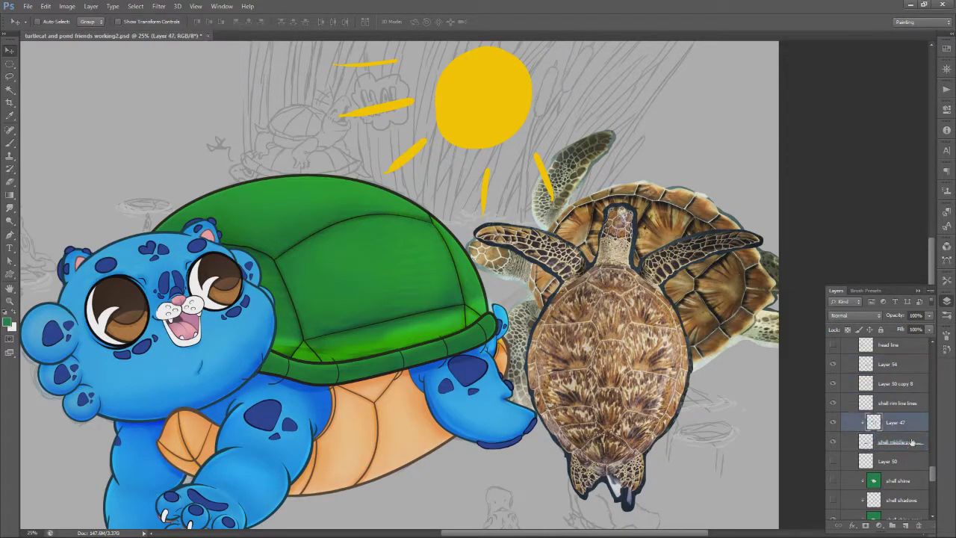
left_click(889, 363, "shift")
key("ctrl+e")
key("ctrl+z")
Clip the three rim layers back onto the shell middle part layer and save the document
right_click(892, 385)
left_click(844, 274)
left_click_drag(835, 404, 834, 364)
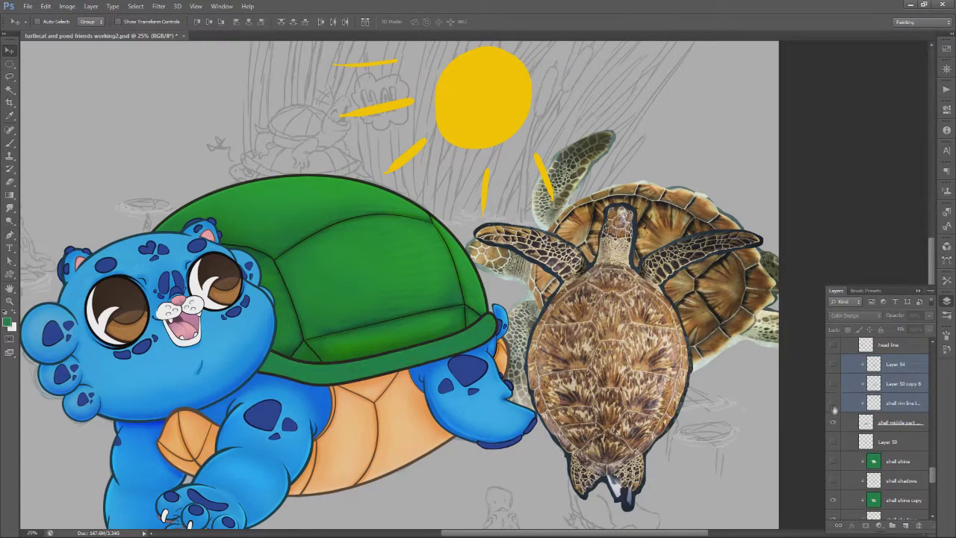
left_click(900, 423)
key("ctrl+s")
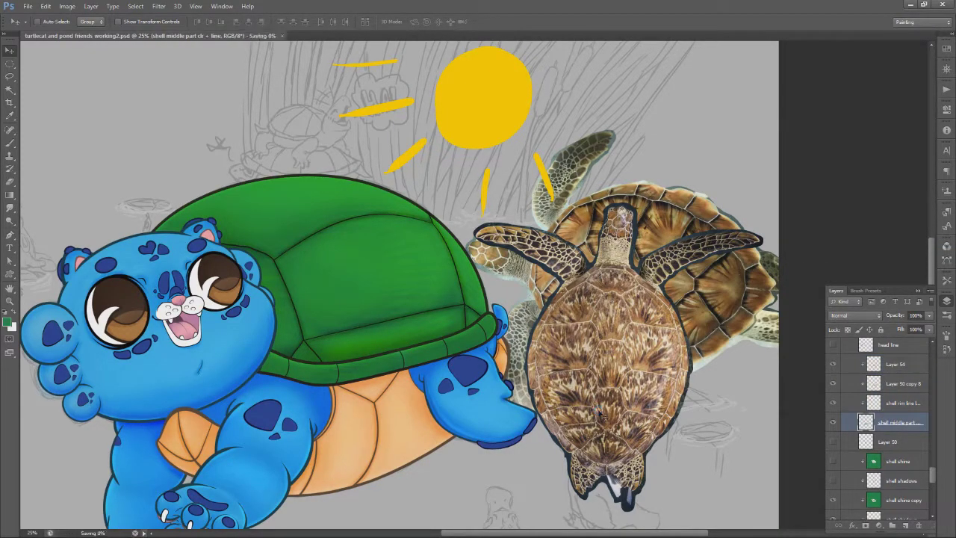
Add a layer named rim shell shadows directly above Layer 50 copy 8
left_click(9, 290)
left_click_drag(402, 382, 448, 352)
left_click_drag(932, 474, 943, 352)
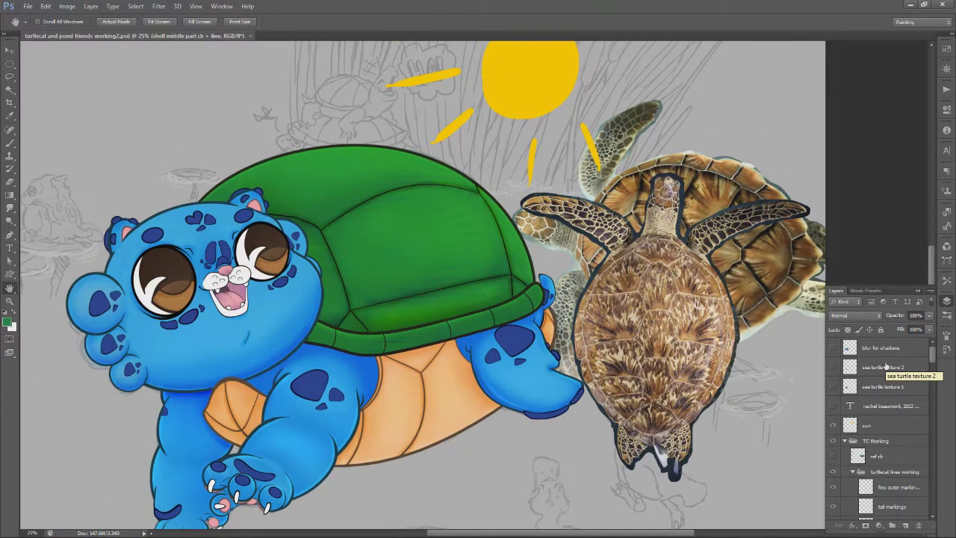
left_click_drag(328, 445, 340, 454)
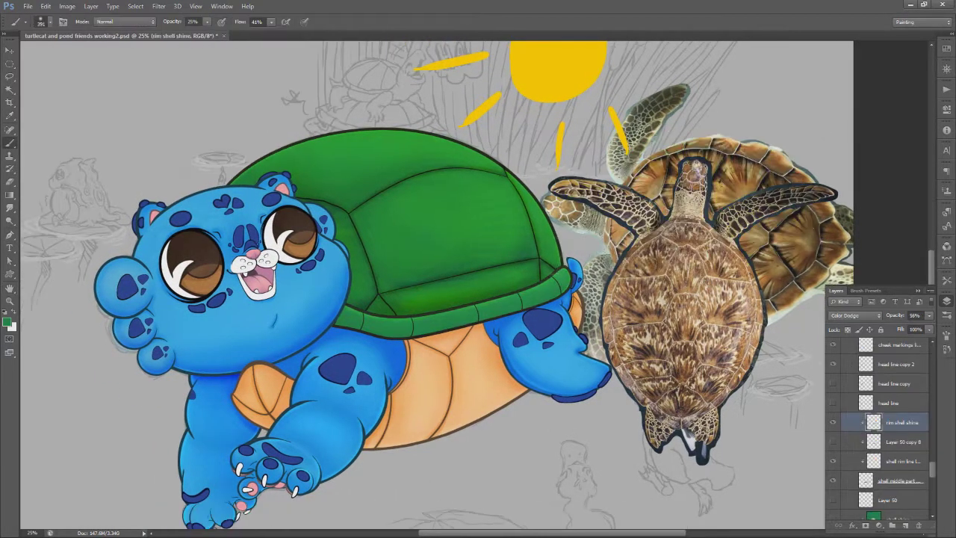
left_click(833, 444)
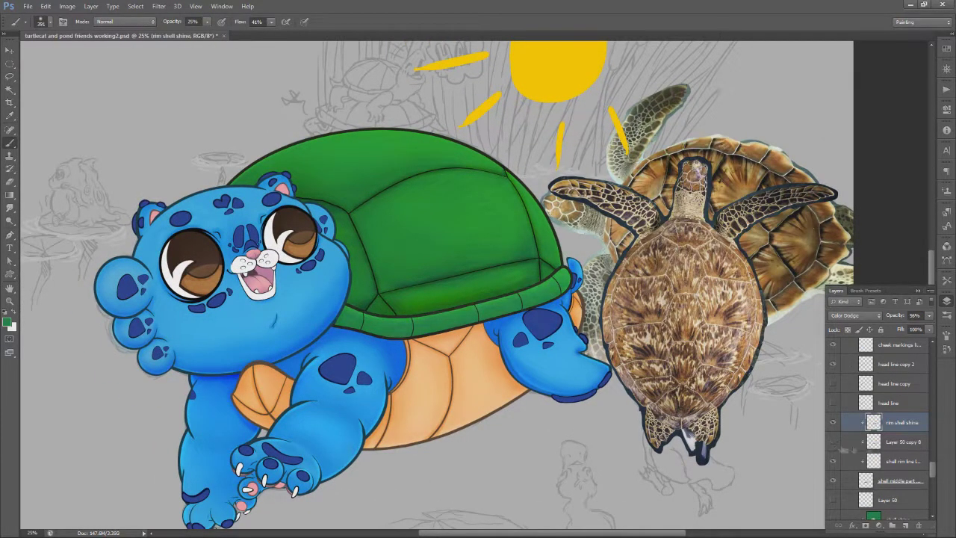
left_click(908, 447)
left_click(905, 526)
double_click(897, 395)
type("r")
type("rim shell shadows")
key("Return")
Set the rim shell shadows layer to Color Burn and brush shadow along the rim's underside at 100% brush opacity and flow
left_click(855, 315)
left_click(851, 99)
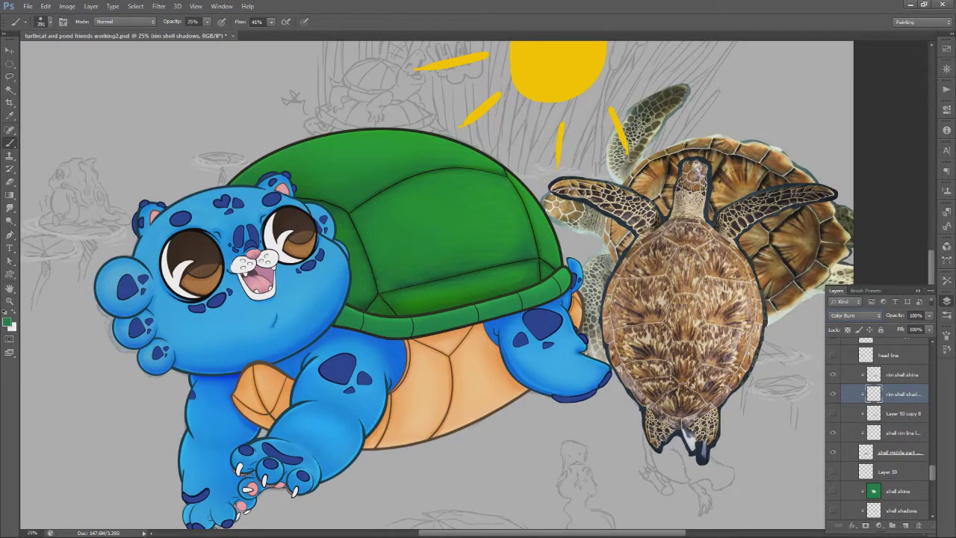
left_click_drag(207, 24, 269, 23)
left_click_drag(271, 23, 390, 25)
mouse_move(336, 325)
left_mouse_down()
mouse_move(422, 339)
mouse_move(517, 315)
mouse_move(562, 288)
left_mouse_up()
left_click_drag(523, 332, 562, 305)
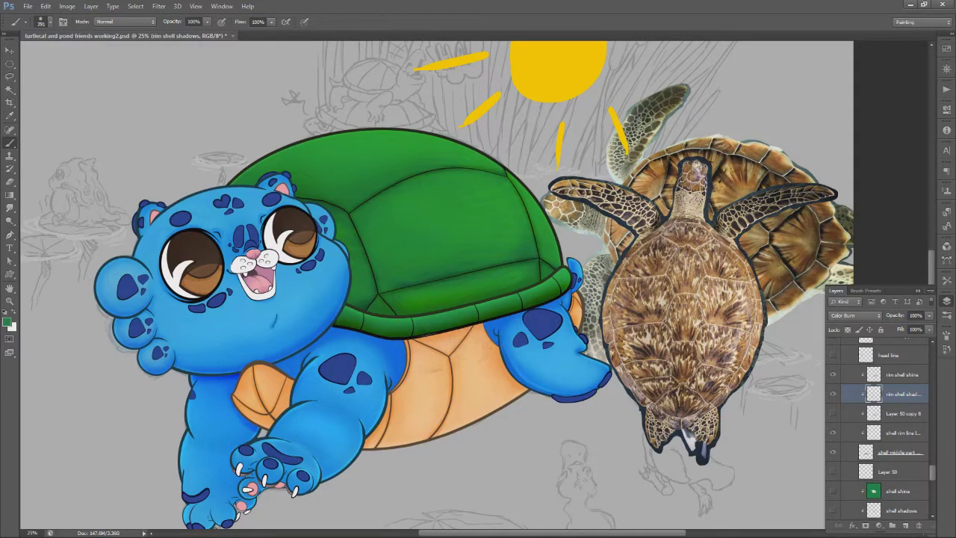
Set the rim shell shadows layer's opacity to 40%
mouse_move(933, 473)
left_mouse_down()
mouse_move(932, 485)
mouse_move(933, 470)
left_mouse_up()
left_click_drag(908, 316, 947, 316)
type("40")
key("Return")
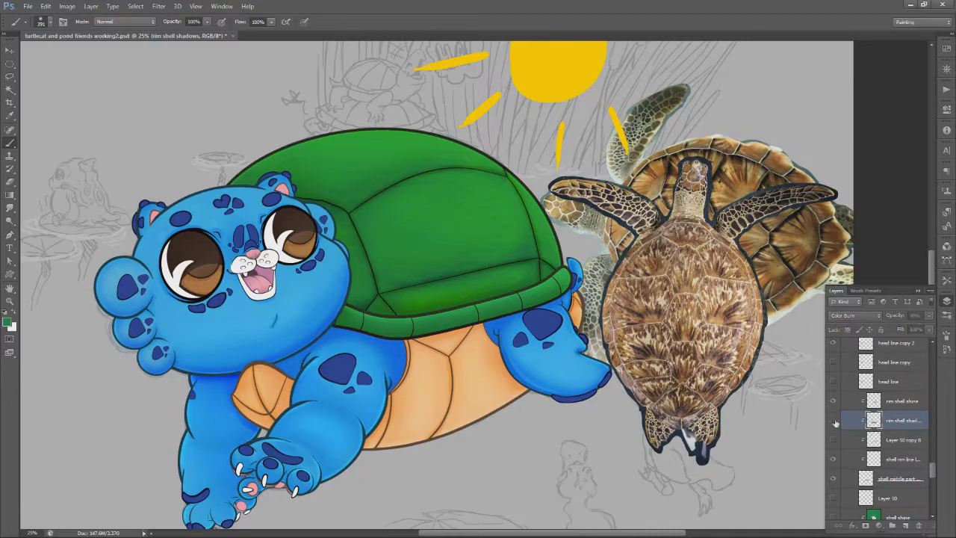
Reduce the brush size for finer shading on the rim shell shadows layer
right_click(392, 265)
left_click(398, 289)
key("Return")
right_click(391, 297)
left_click(401, 320)
key("Return")
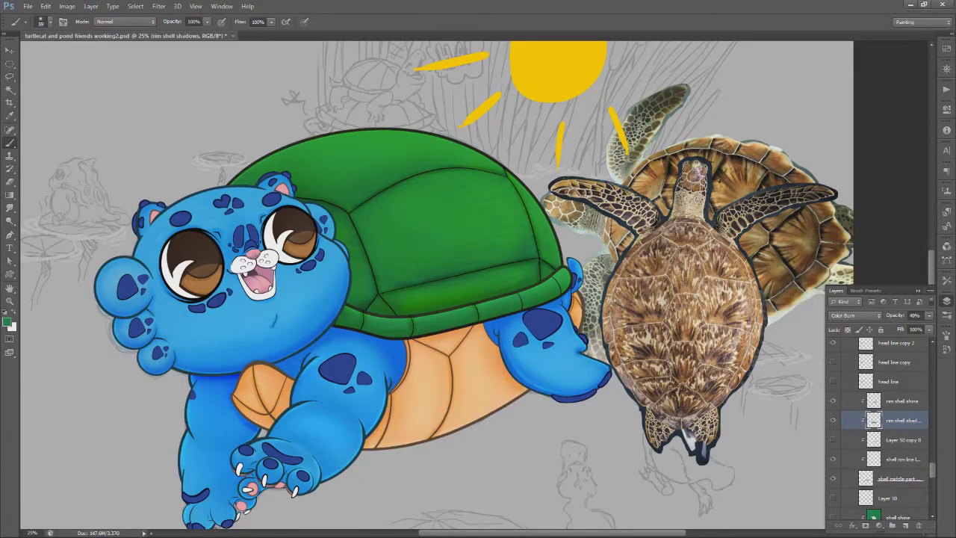
Apply a Gaussian Blur to the rim shell shadows layer
left_click(159, 6)
left_click(186, 18)
left_click(159, 6)
mouse_move(175, 108)
left_click(310, 177)
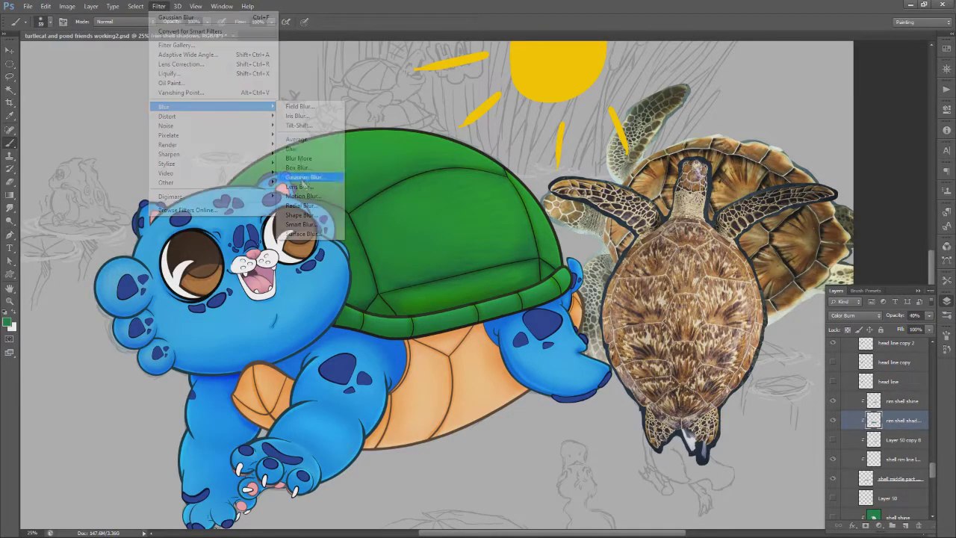
left_click(682, 182)
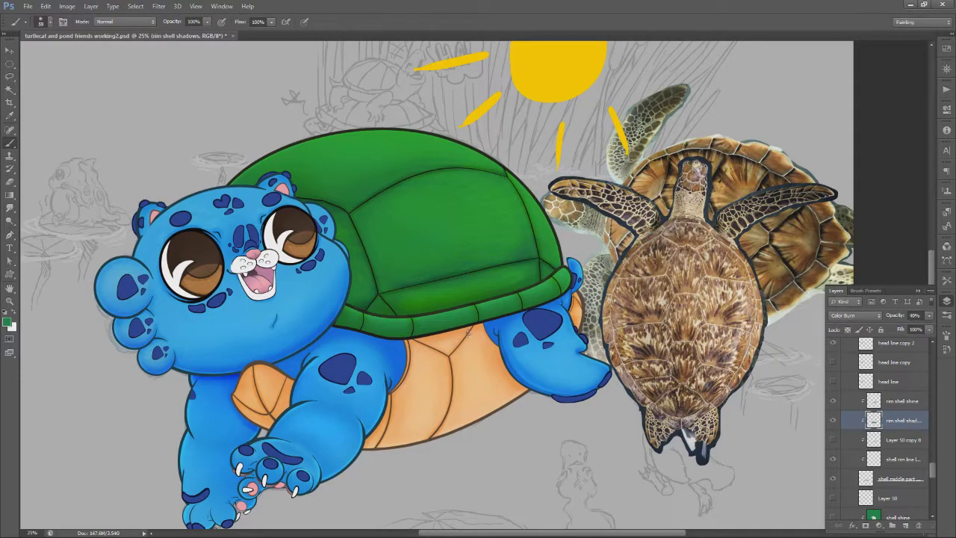
Inspect the shell rim up close by switching the visibility of the shell middle part and shell rim line layers
key("z")
left_click(413, 327)
left_click(832, 479)
left_click(833, 479)
left_click(835, 472)
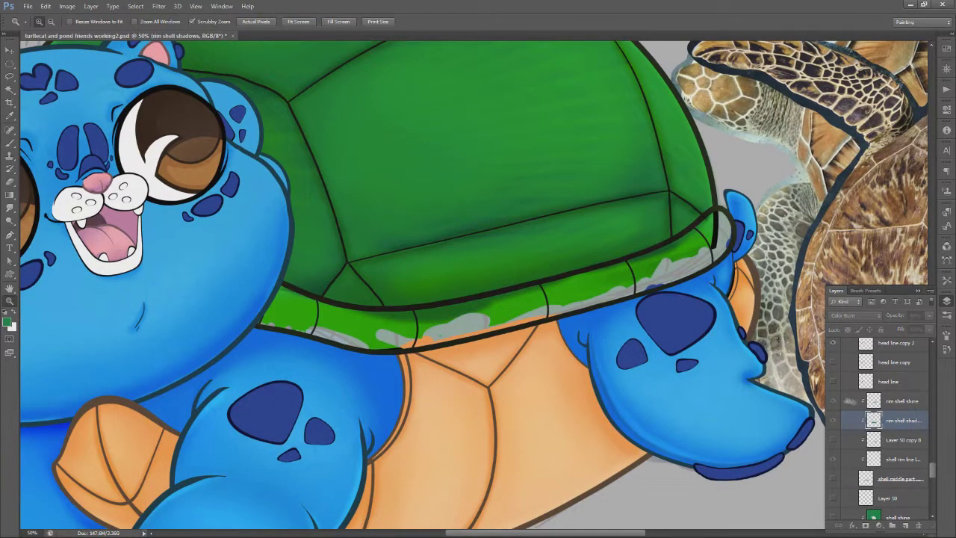
left_click(834, 462)
left_click(889, 479)
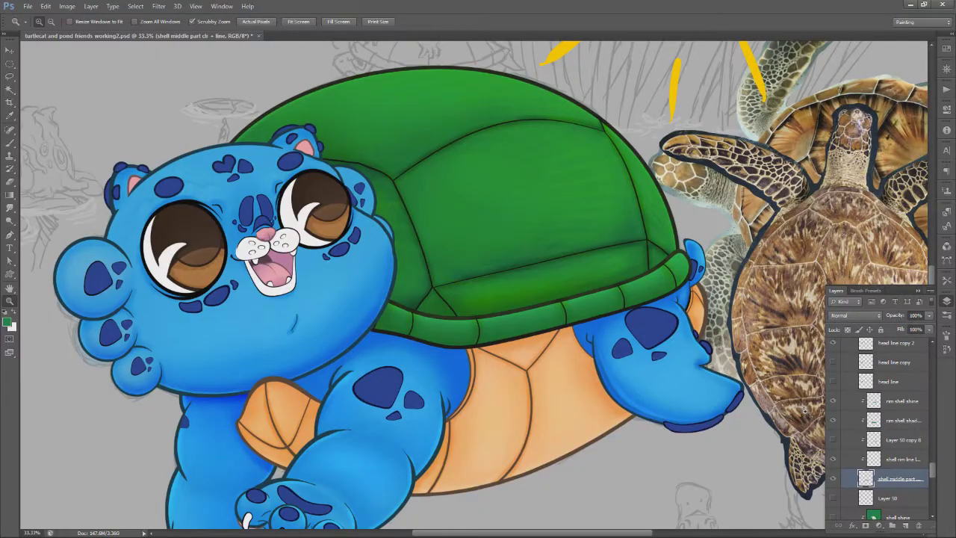
Identify the shell pattern on Layer 50 copy 3 and rename the layer as main shell bottom shell pattern
left_click(841, 440)
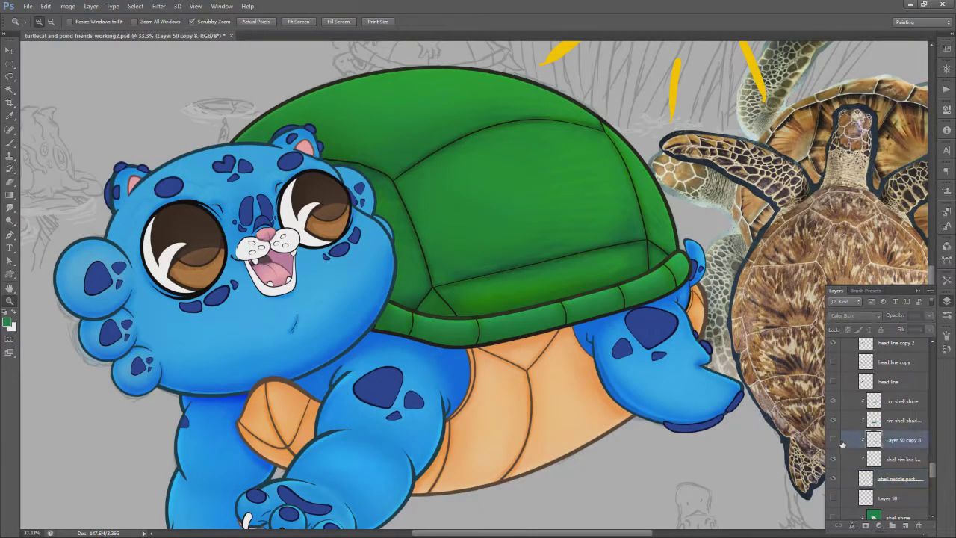
key("h")
left_click_drag(627, 351, 493, 392)
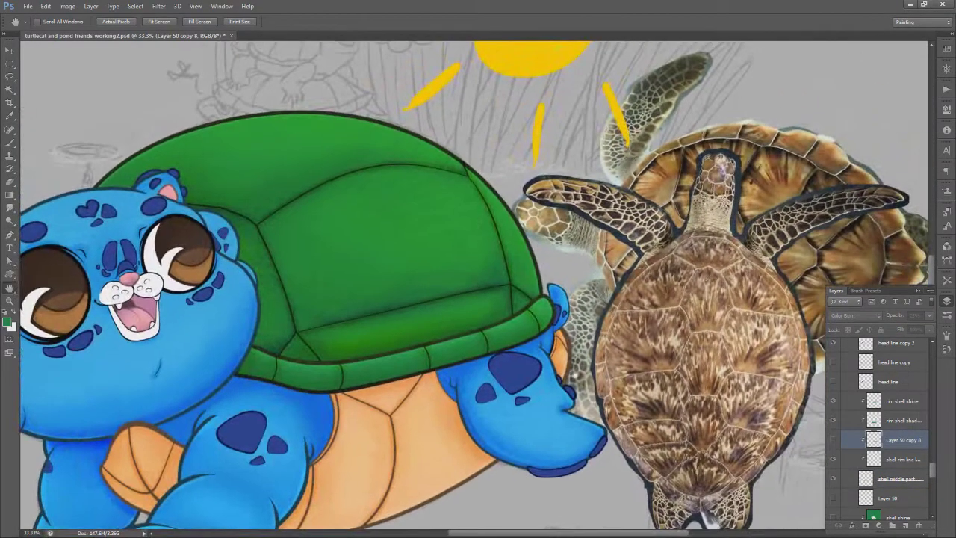
scroll(888, 463, "down", 5)
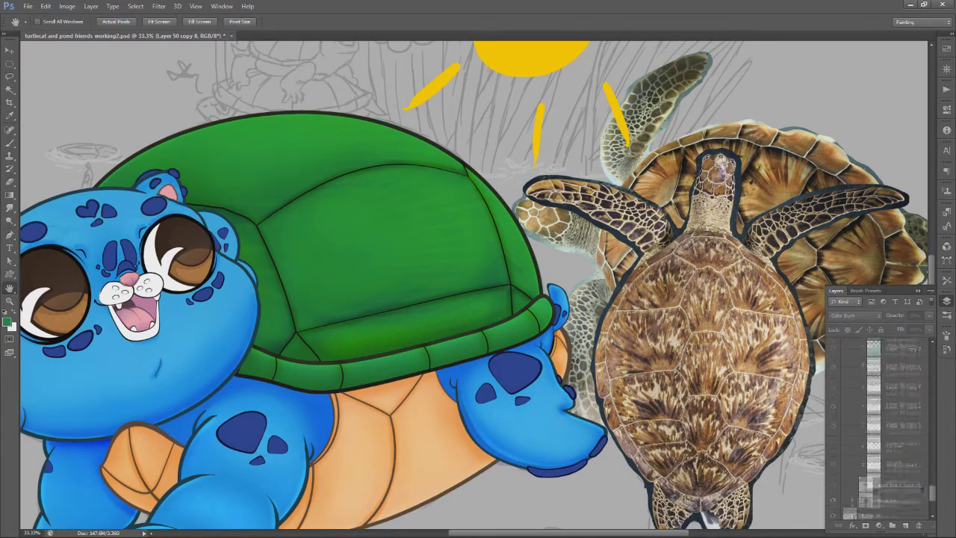
left_click(834, 422)
left_click(835, 422)
left_click(834, 404)
left_click(834, 404)
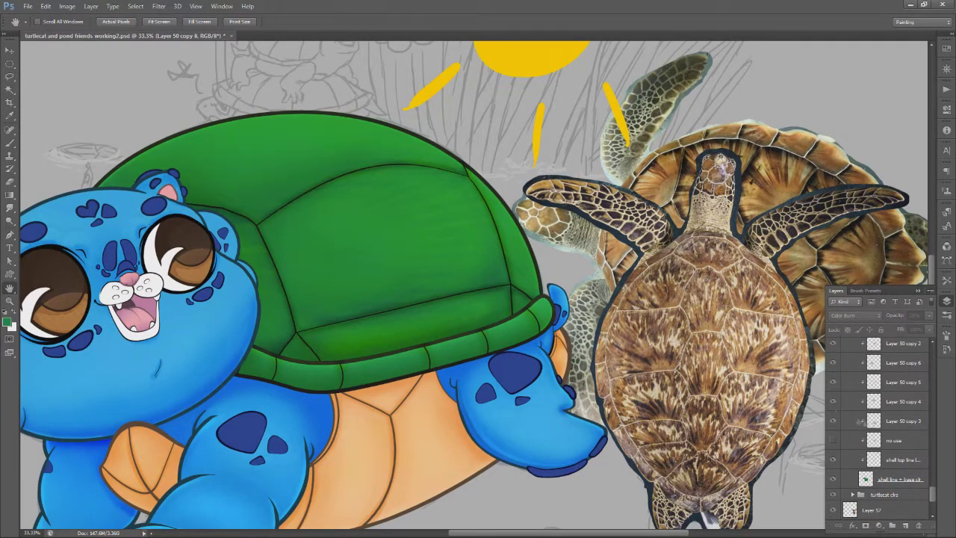
double_click(900, 421)
type("shell li")
type("ttom shell pattern")
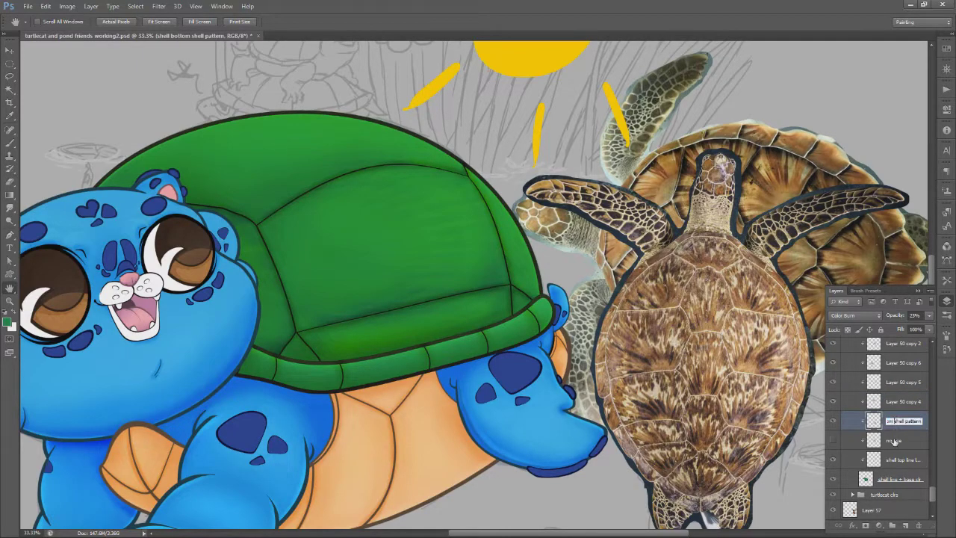
key("Return")
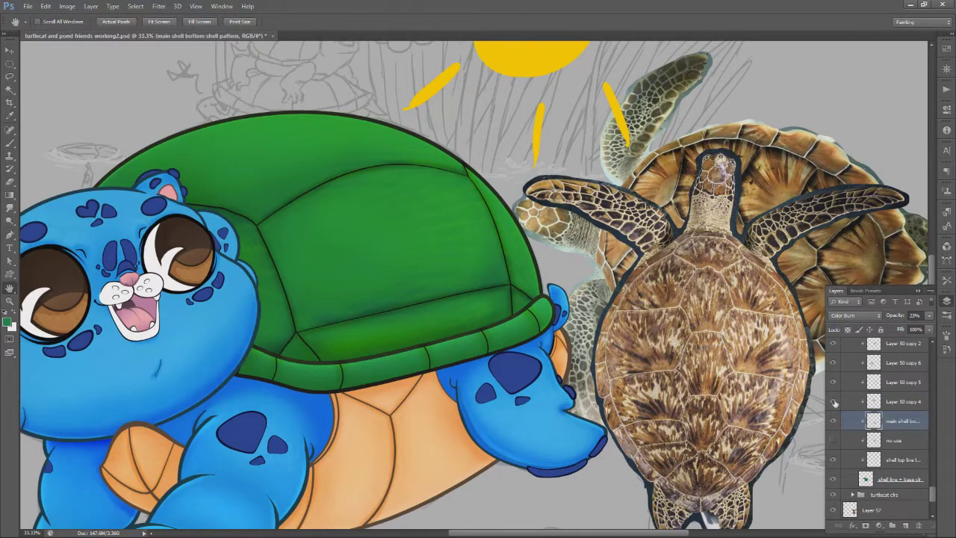
Rename Layer 50 copy 4 as main shell top shell pattern
double_click(900, 401)
type("mai")
type("n shell top shell pattern")
key("Return")
Check Layer 50 copy 5 and rename it as main shell right side shell pattern
left_click(833, 383)
left_click(833, 383)
double_click(909, 383)
type("main shell right side shell p")
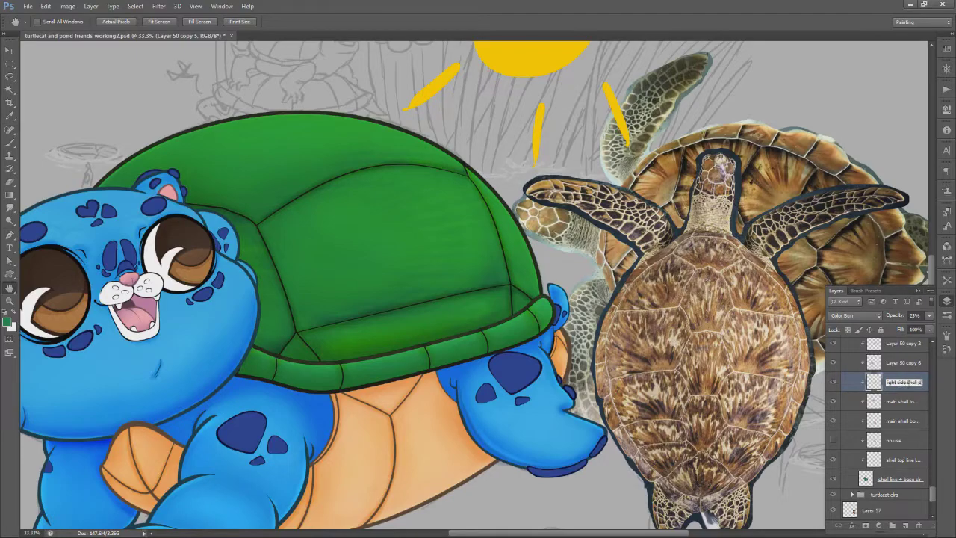
type("attern")
key("Return")
Check Layer 50 copy 6 and rename it as main shell near head shell pattern
left_click(833, 364)
left_click(833, 364)
double_click(903, 363)
type("main s")
type("hell near head shell pattern")
key("Return")
Check Layer 50 copy 2 and rename it as main shell middle shell pattern
left_click(834, 344)
left_click(833, 345)
scroll(867, 374, "up", 4)
double_click(900, 416)
type("main sshell middle shell pattern")
key("Return")
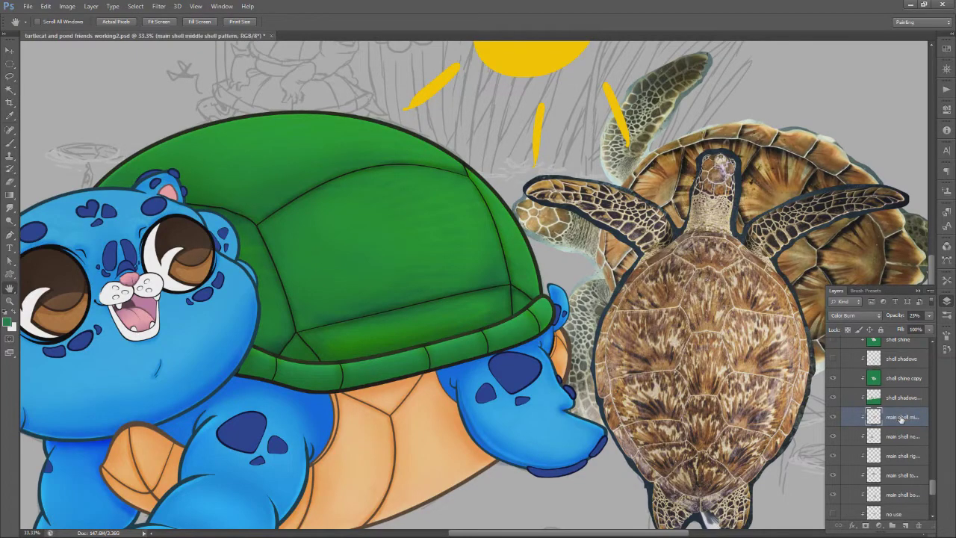
Duplicate the main shell middle shell pattern layer and clip the copy onto the shell middle part layer
left_click_drag(930, 487, 931, 484)
left_click_drag(912, 476, 907, 393)
left_click_drag(906, 394, 905, 525)
left_click_drag(905, 413, 906, 499)
left_click_drag(904, 393, 922, 379)
Move the copied pattern onto the rear end of the shell rim and place its layer above rim shell shine
key("v")
left_click_drag(499, 329, 560, 340)
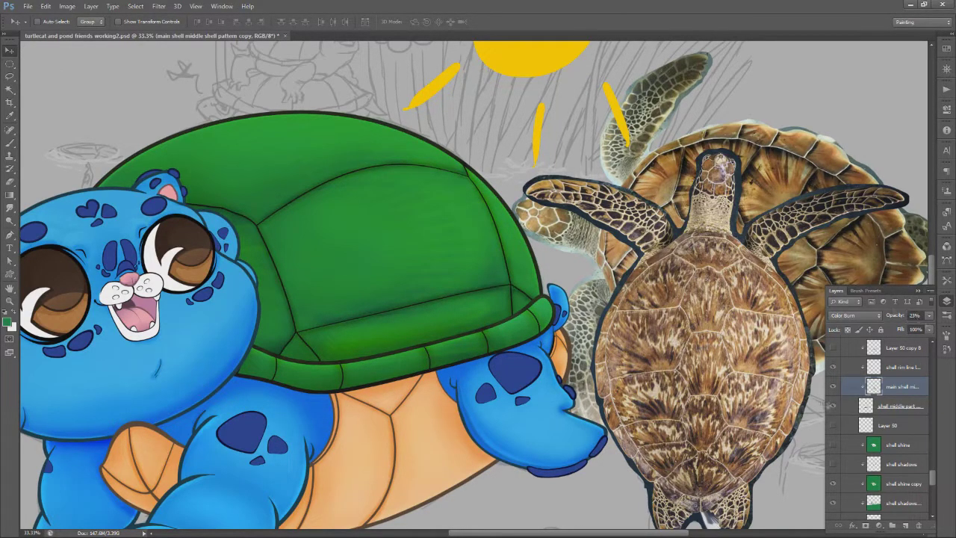
left_click_drag(508, 342, 521, 359)
mouse_move(912, 390)
left_mouse_down()
mouse_move(908, 346)
mouse_move(908, 377)
left_mouse_up()
left_click_drag(514, 339, 529, 340)
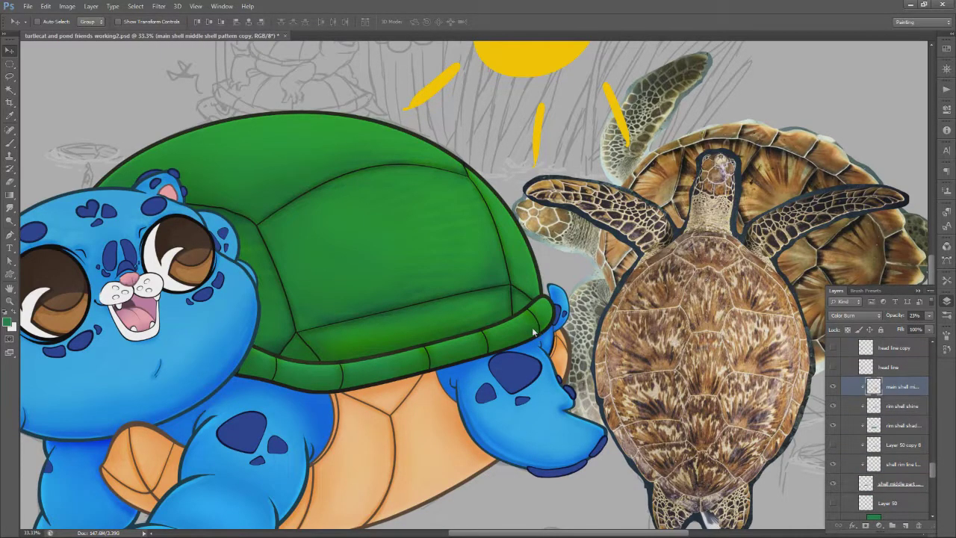
Scale and rotate the copied pattern with Free Transform to fit the rear segment of the shell rim
key("ctrl+t")
left_click_drag(612, 268, 511, 340)
left_click_drag(457, 386, 546, 329)
left_click_drag(562, 281, 545, 330)
left_click_drag(472, 308, 497, 317)
left_click_drag(551, 336, 549, 329)
left_click_drag(595, 326, 606, 305)
key("Return")
key("e")
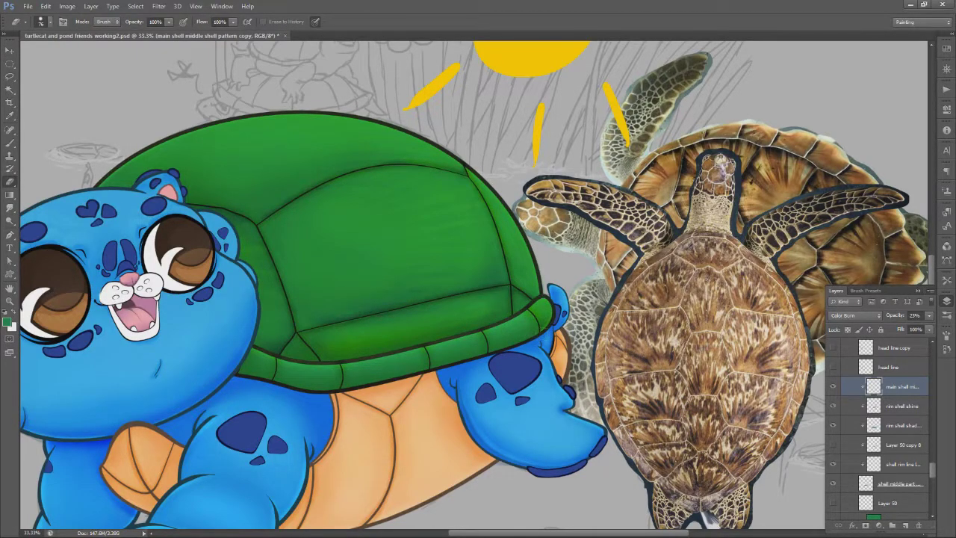
Duplicate the fitted rim pattern layer and warp the new copy to follow the adjacent rim segment
key("ctrl+j")
key("v")
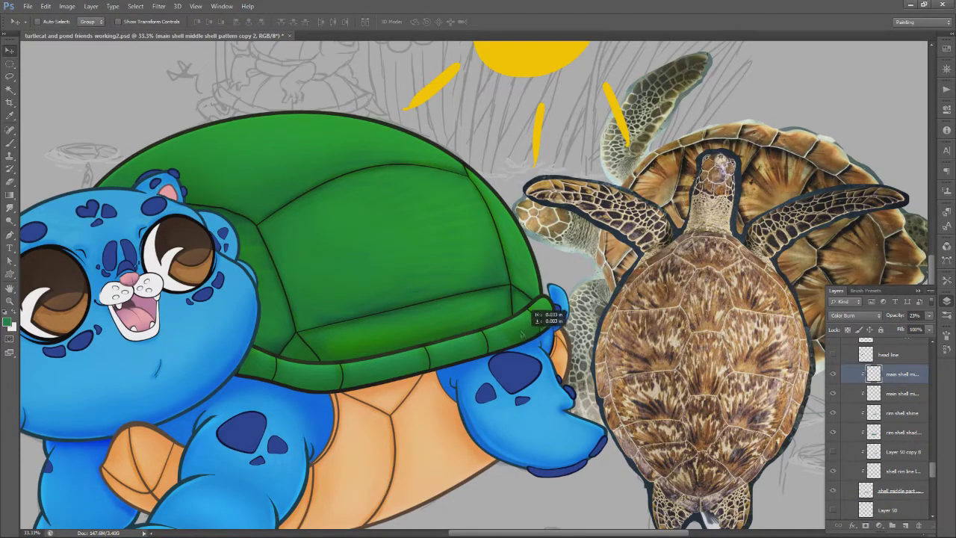
left_click(45, 6)
mouse_move(149, 192)
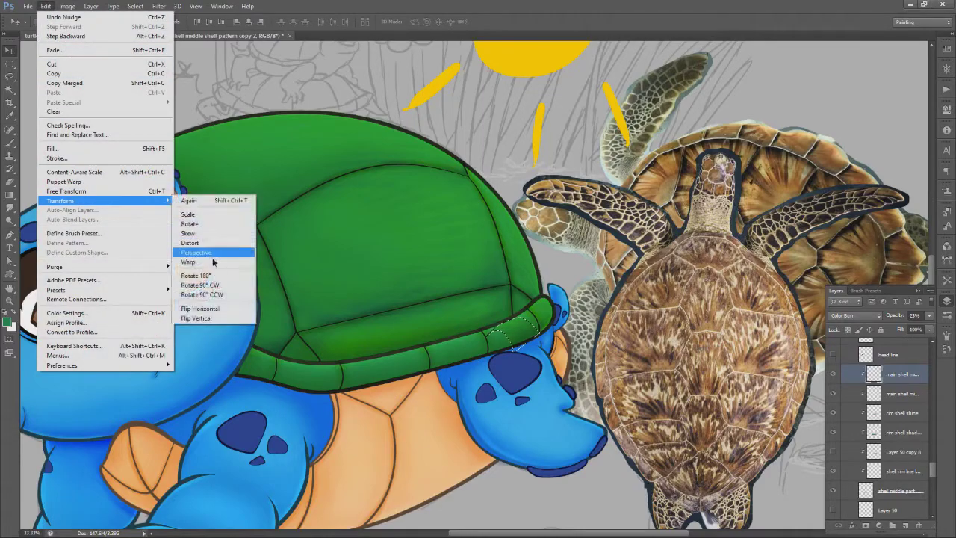
left_click(215, 258)
left_click_drag(527, 304, 547, 317)
left_click_drag(503, 354, 458, 380)
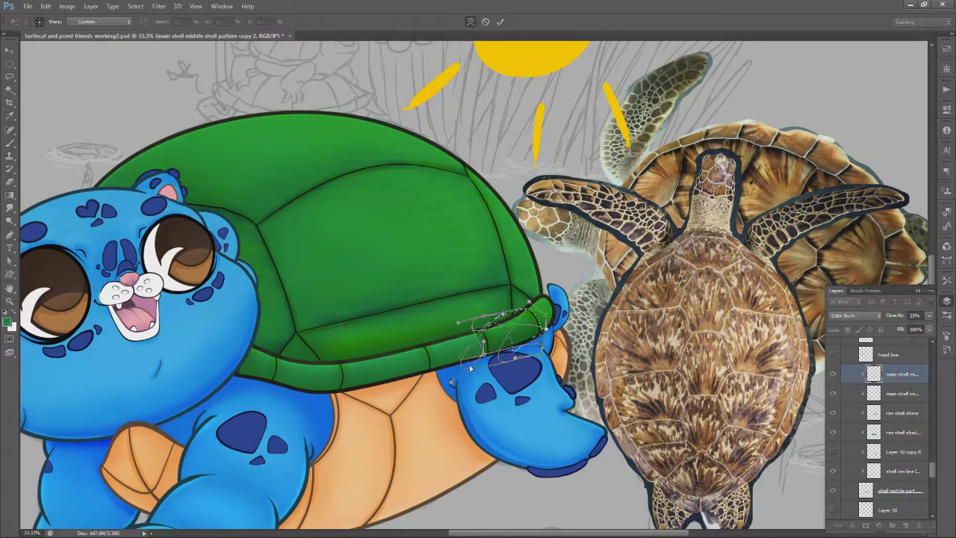
left_click_drag(503, 313, 499, 312)
left_click_drag(521, 354, 517, 357)
key("Return")
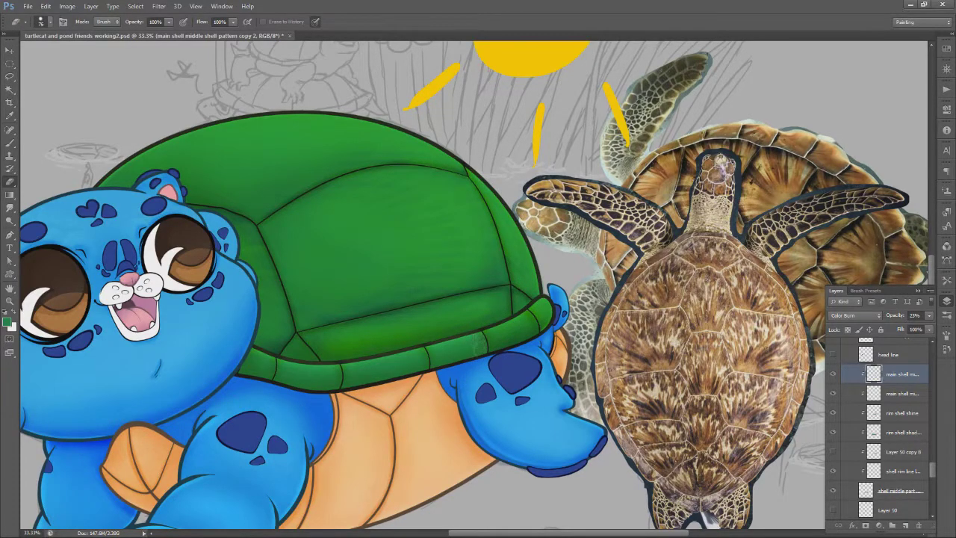
Duplicate the rim pattern layer and warp the copy to follow the rim segment above the hind leg
key("ctrl+j")
key("v")
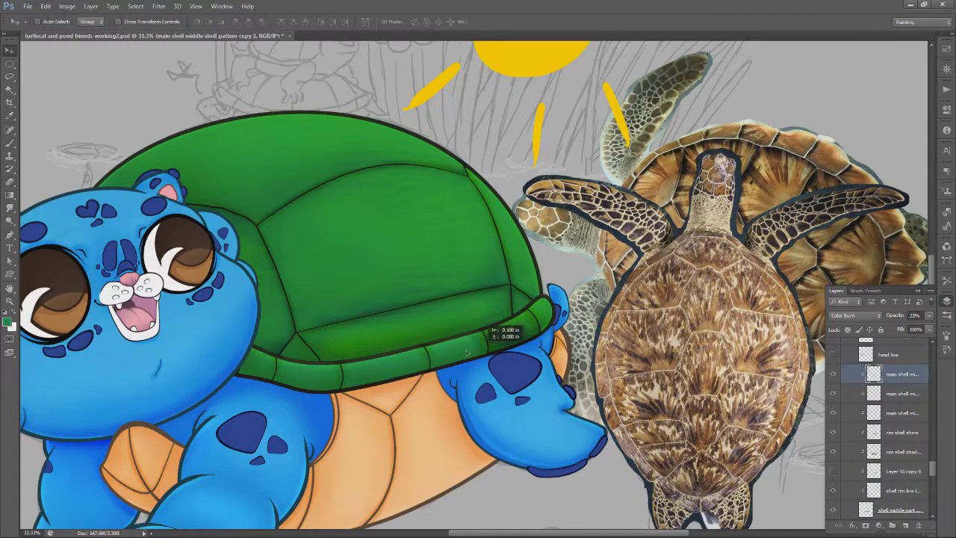
left_click(46, 6)
mouse_move(68, 200)
left_click(195, 262)
left_click_drag(490, 328, 491, 352)
left_click_drag(426, 348, 418, 341)
key("Return")
key("ctrl+d")
key("e")
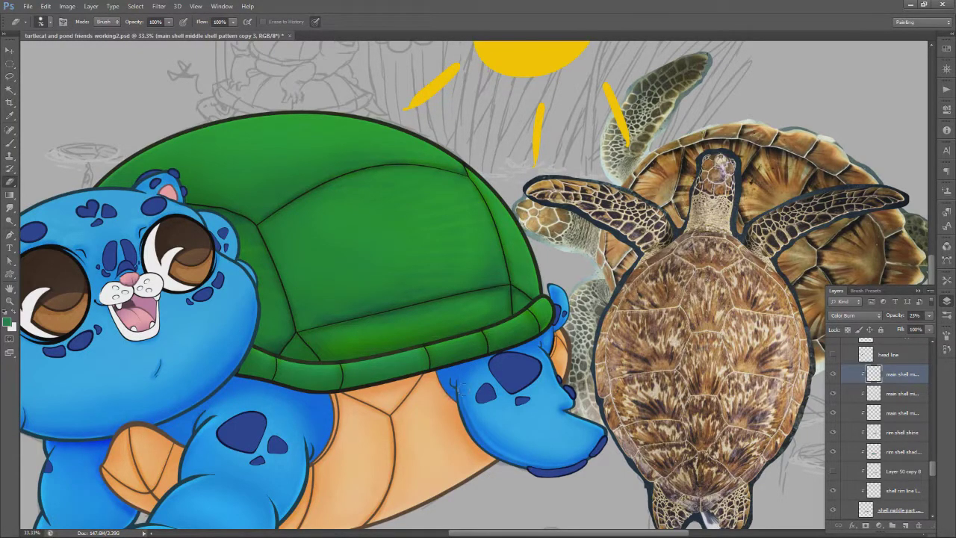
Duplicate the rim pattern again, warp the copy along the long rim segment above the belly, and save the document
key("ctrl+j")
key("v")
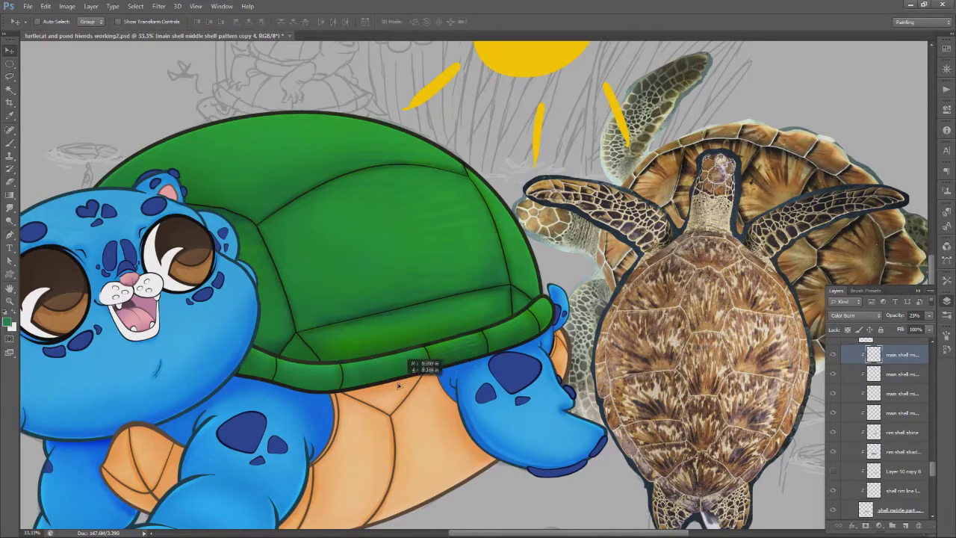
left_click(45, 6)
mouse_move(84, 199)
left_click(195, 260)
left_click_drag(360, 347, 338, 332)
left_click_drag(348, 363, 321, 370)
left_click_drag(359, 406, 317, 421)
left_click_drag(360, 386, 294, 375)
left_click_drag(351, 398, 337, 396)
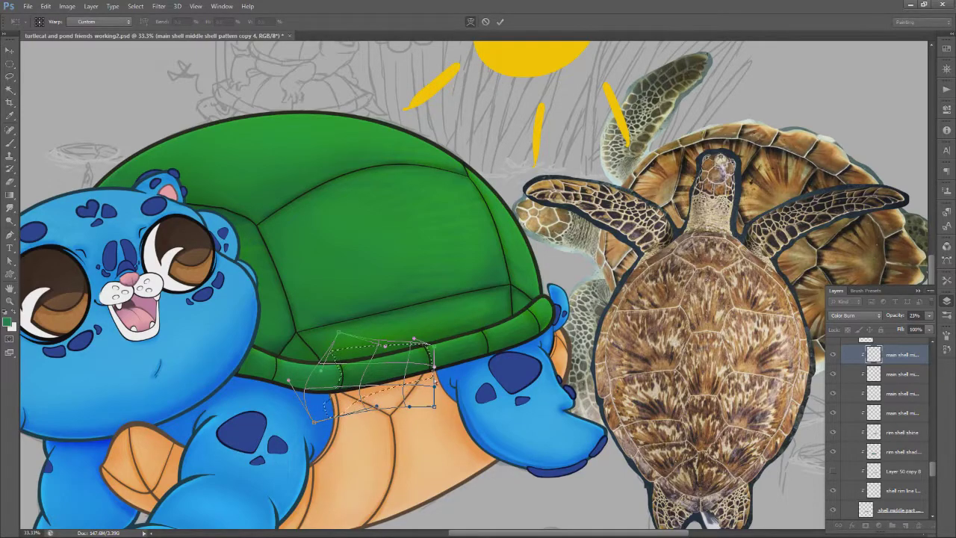
key("Return")
key("e")
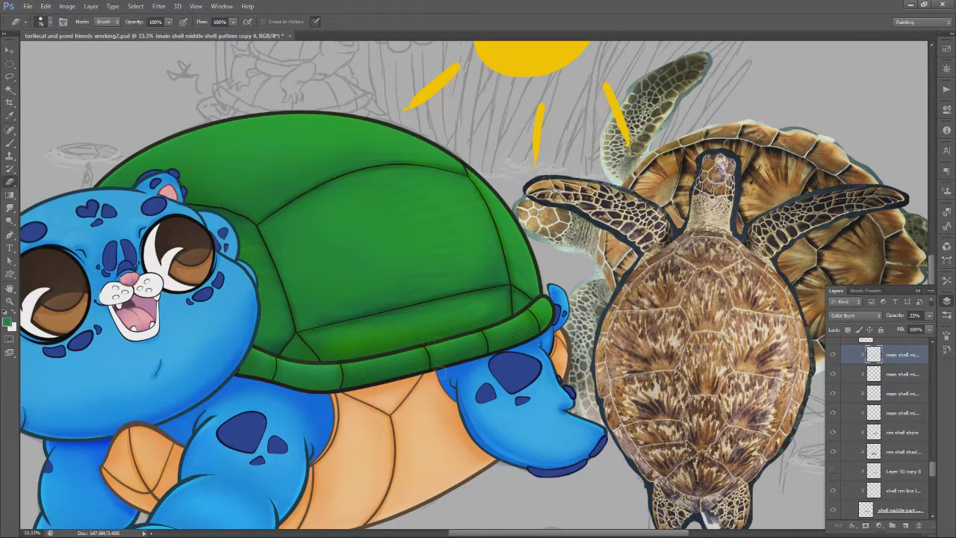
key("ctrl+s")
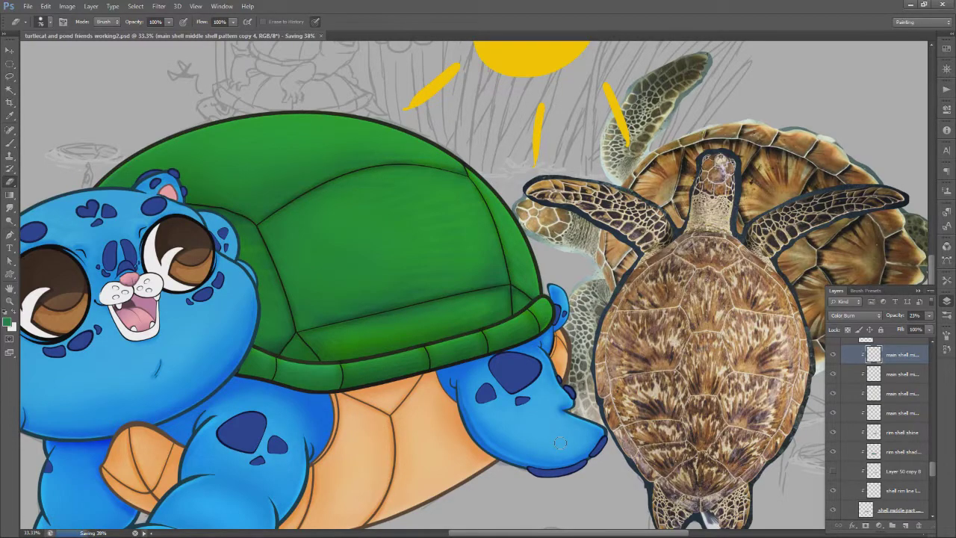
Copy the pattern onto the next rim segment toward the head and fit it with Free Transform
left_click_drag(911, 362, 906, 525)
key("v")
left_click_drag(317, 380, 346, 376)
key("ctrl+t")
left_click_drag(396, 336, 436, 366)
left_click_drag(324, 378, 349, 367)
key("Return")
key("e")
Duplicate the pattern once more and place the copy on the short rim segment beside the cat's cheek
key("ctrl+j")
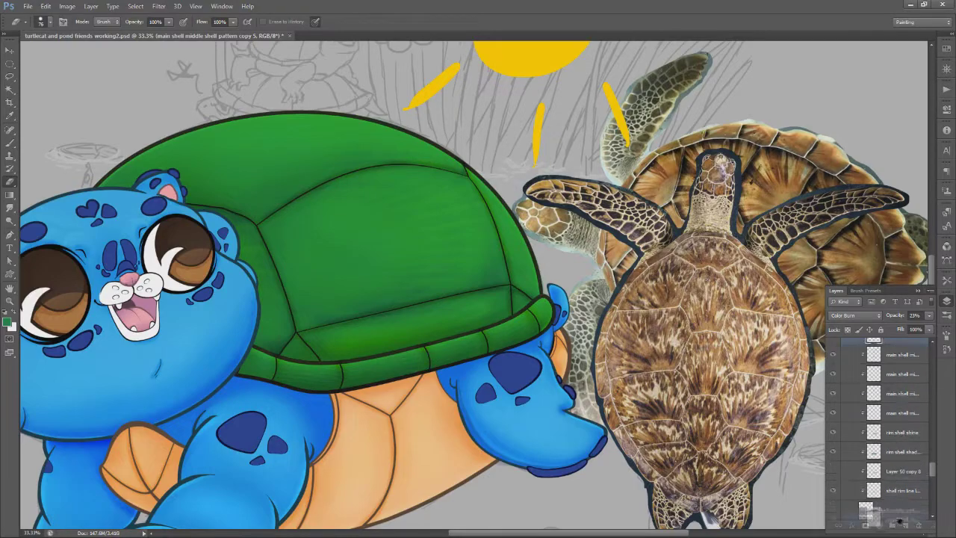
key("v")
left_click_drag(231, 358, 267, 369)
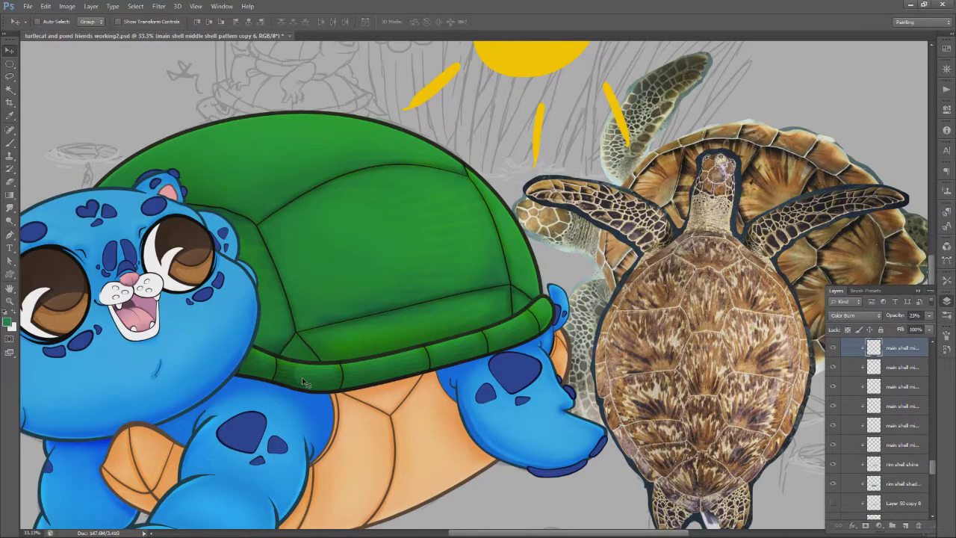
key("e")
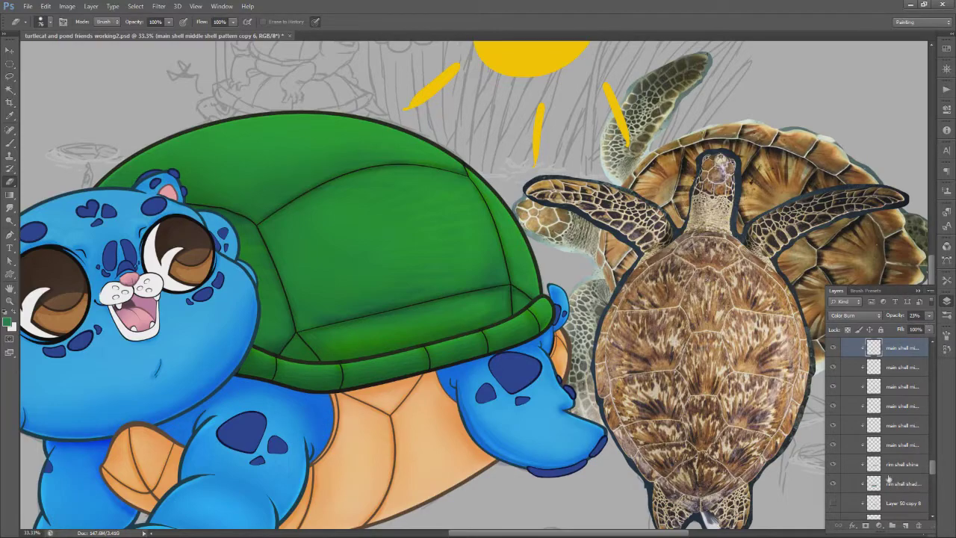
Merge the six rim pattern layers into one and set the merged layer's blend mode to Color Burn
left_click(895, 448, "shift")
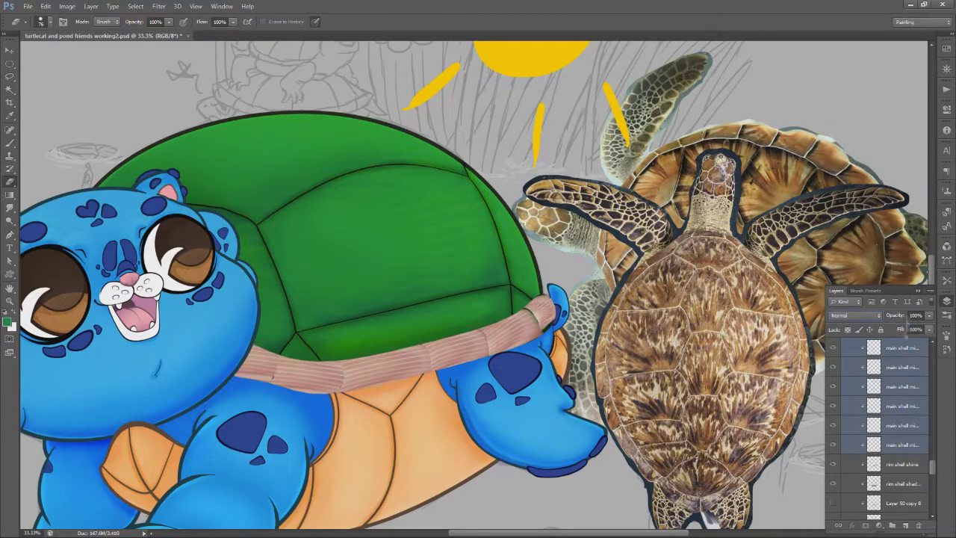
right_click(884, 377)
left_click(883, 379)
left_click(856, 315)
left_click(844, 97)
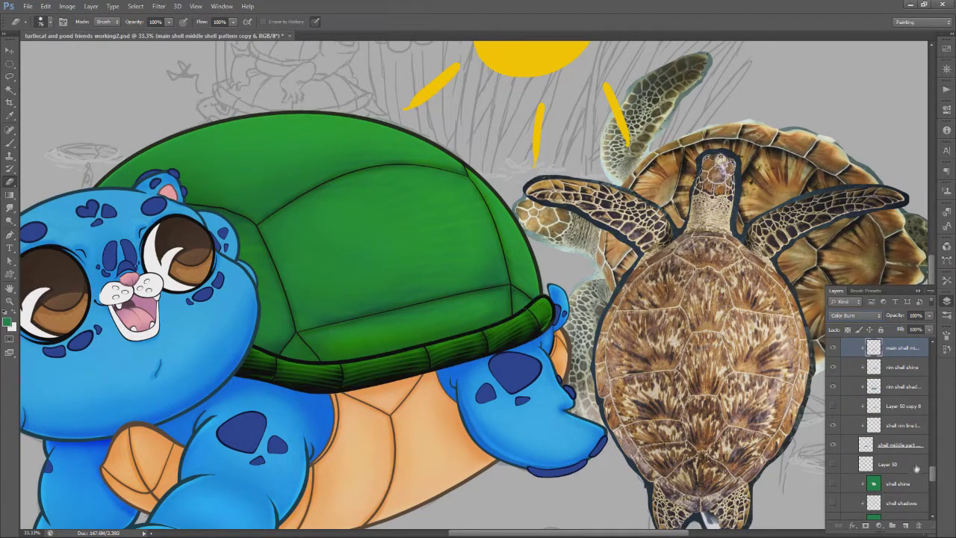
Lasso the pattern at the rear tip of the rim and warp it to fit the rounded end
key("l")
left_click_drag(538, 323, 526, 306)
key("v")
left_click(45, 6)
mouse_move(67, 200)
left_click(188, 261)
left_click_drag(567, 336, 568, 354)
key("Return")
key("Return")
key("v")
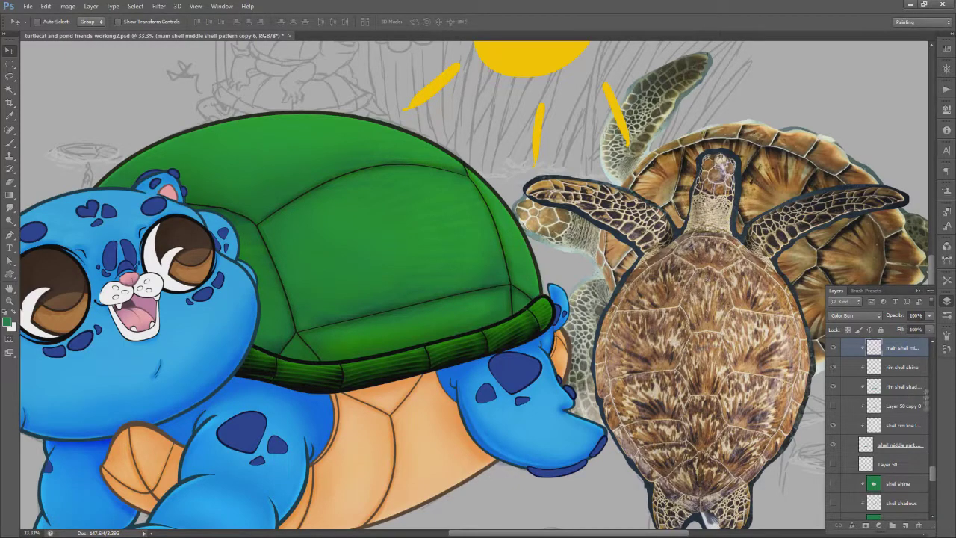
Lower the merged rim pattern's opacity to 23% and move it directly above the shell middle part layer, checking the shine and shadow layers
scroll(877, 426, "up", 2)
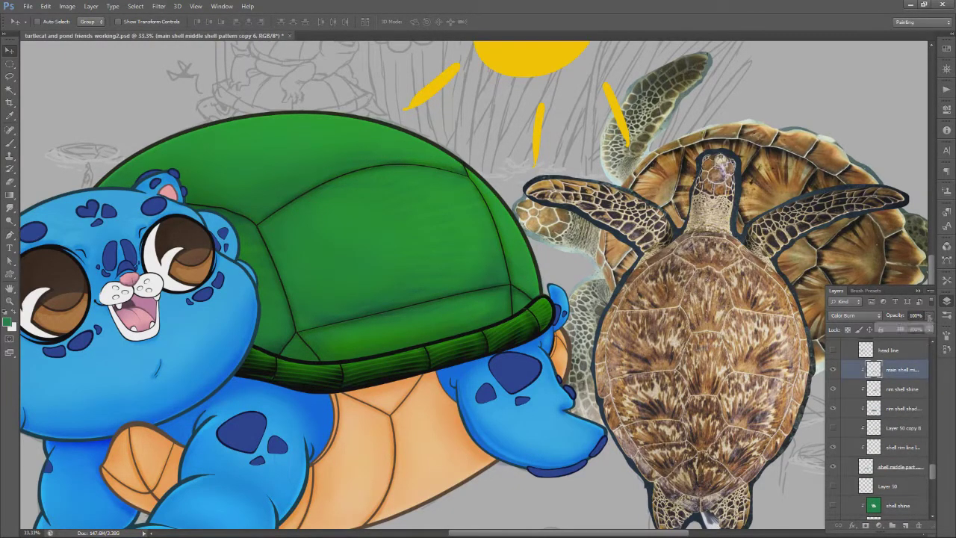
left_click_drag(897, 318, 859, 322)
left_click_drag(903, 370, 932, 471)
left_click(834, 396)
left_click(835, 397)
left_click(834, 416)
left_click(834, 416)
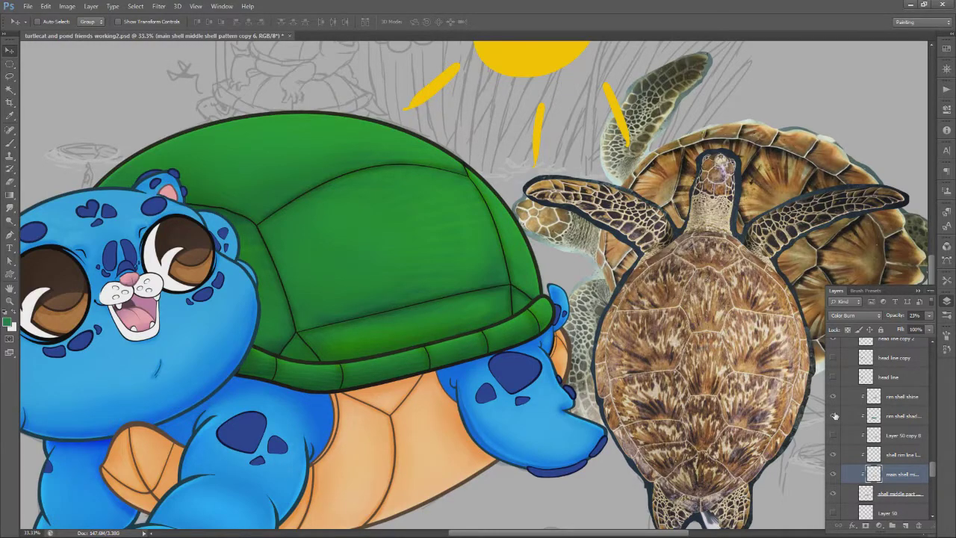
Touch up the rim shading on the rim shell shadows layer with a larger brush and save the document
left_click(896, 416)
key("b")
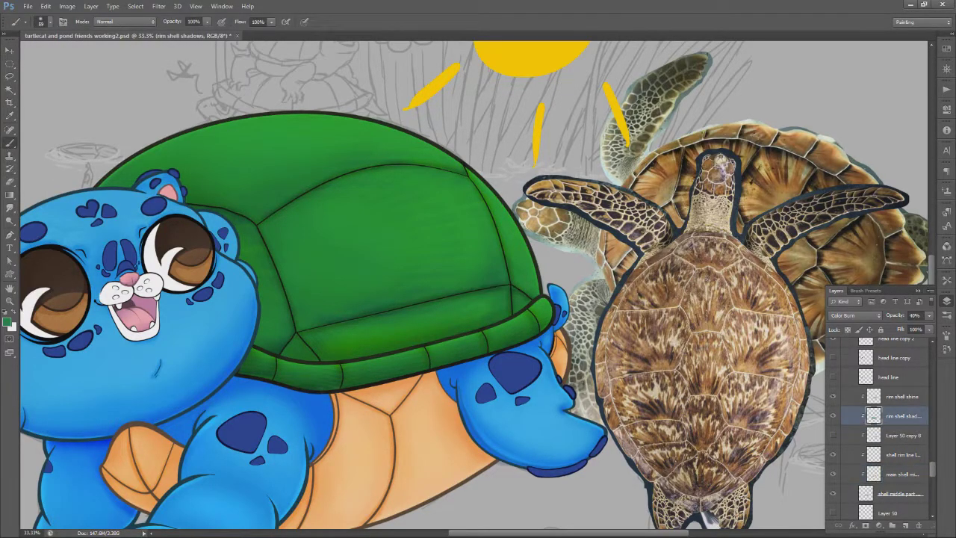
left_click_drag(369, 435, 374, 435)
key("ctrl+s")
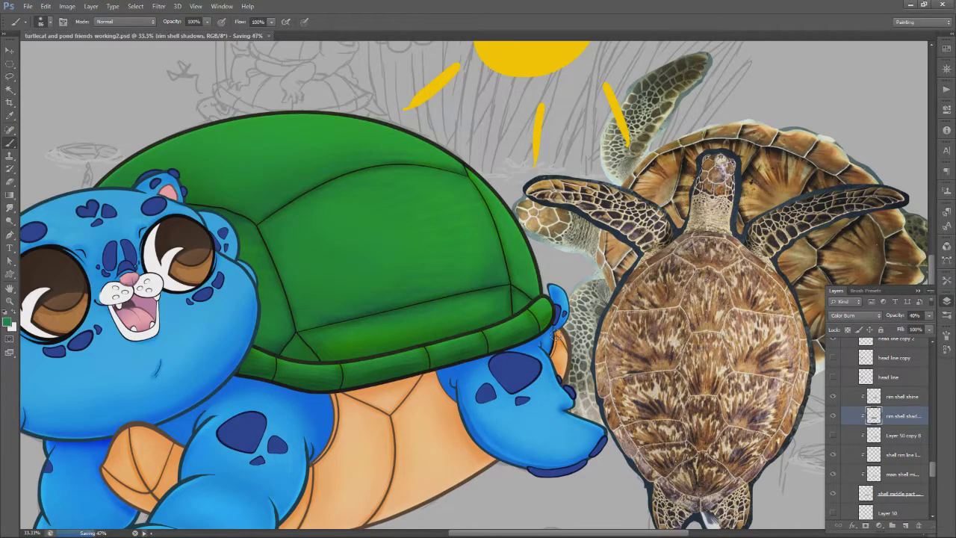
Paint shadow along the shell's lower edge above the rim on the shell shadows copy layer, using a resized brush
scroll(893, 362, "down", 4)
left_click(896, 424)
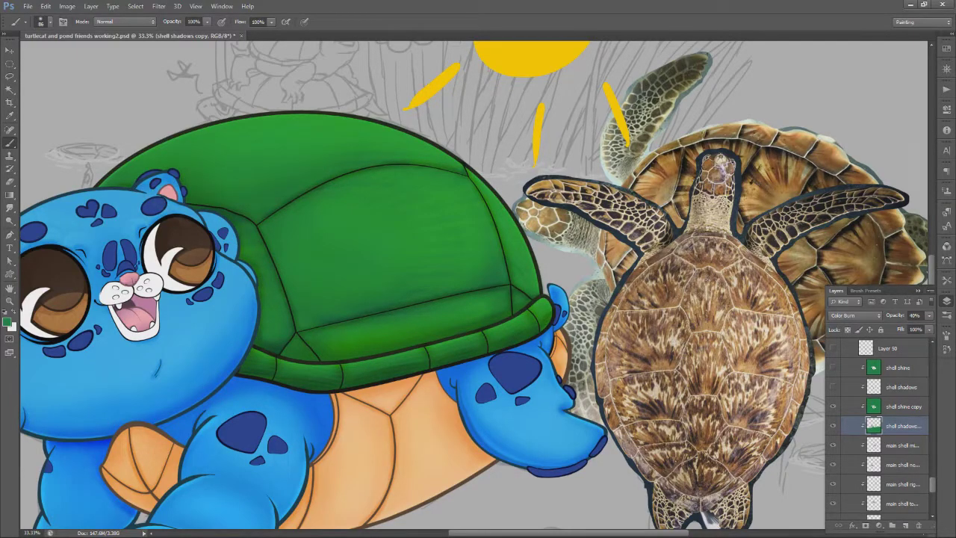
right_click(322, 292)
left_click_drag(374, 315, 416, 316)
left_click(276, 357)
right_click(346, 364)
left_click(387, 386)
left_click(309, 365)
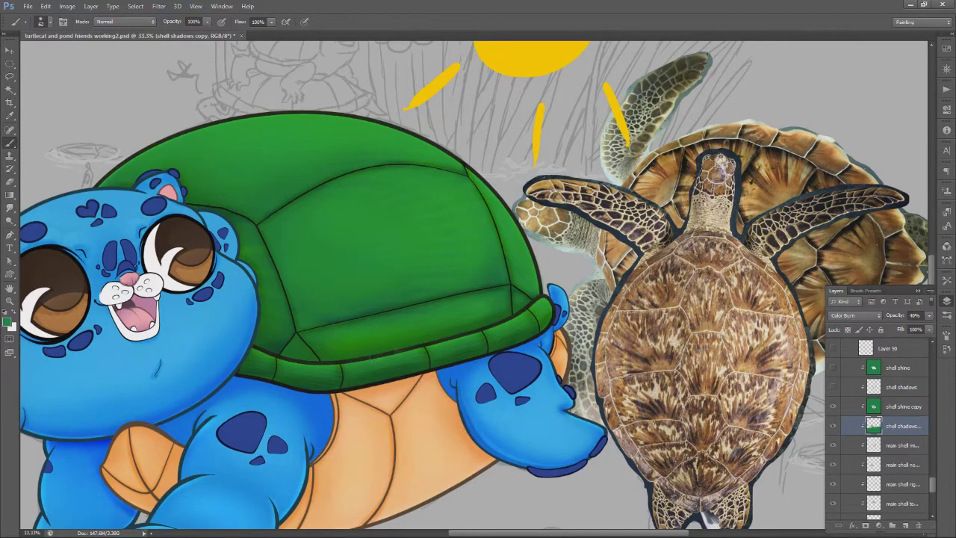
Soften the shine along the shell's lower edge on shell shine copy with a large eraser at 32% opacity and 22% flow
left_click(900, 406)
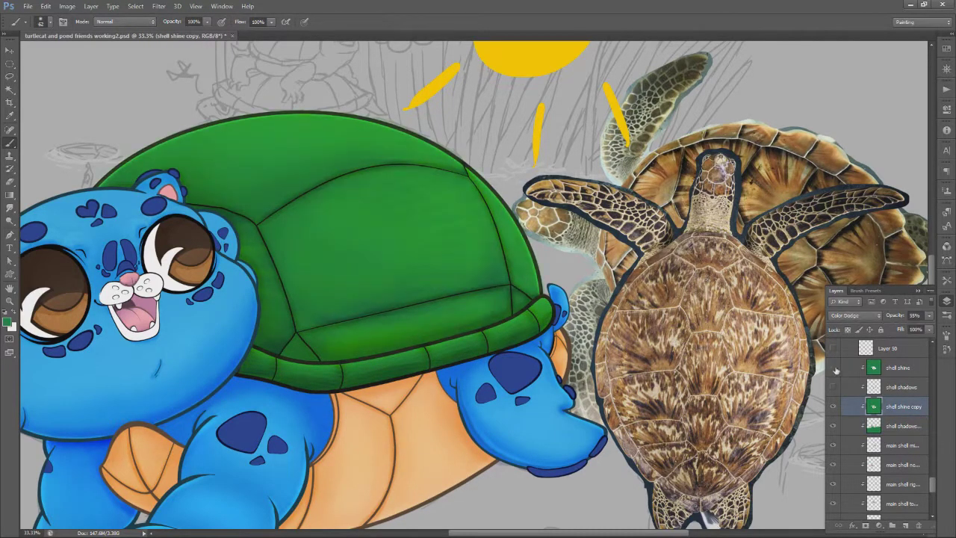
key("e")
right_click(551, 326)
left_click(581, 353)
left_click(350, 370)
left_click(168, 22)
left_click(136, 34)
left_click(233, 23)
left_click(195, 34)
right_click(567, 278)
left_click(602, 305)
key("Return")
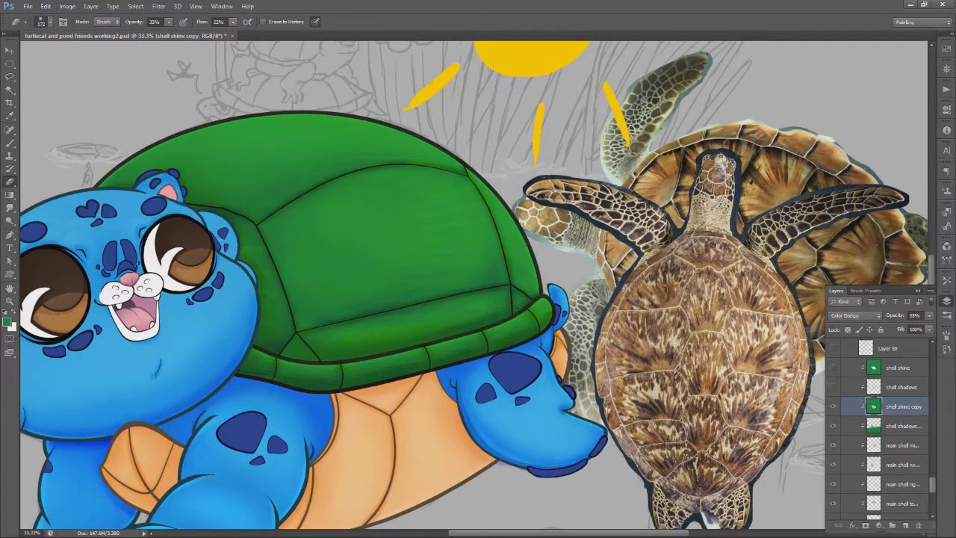
Save the document with the updated shell shading
key("v")
key("z")
left_click(429, 327, "alt")
key("h")
left_click_drag(395, 328, 295, 293)
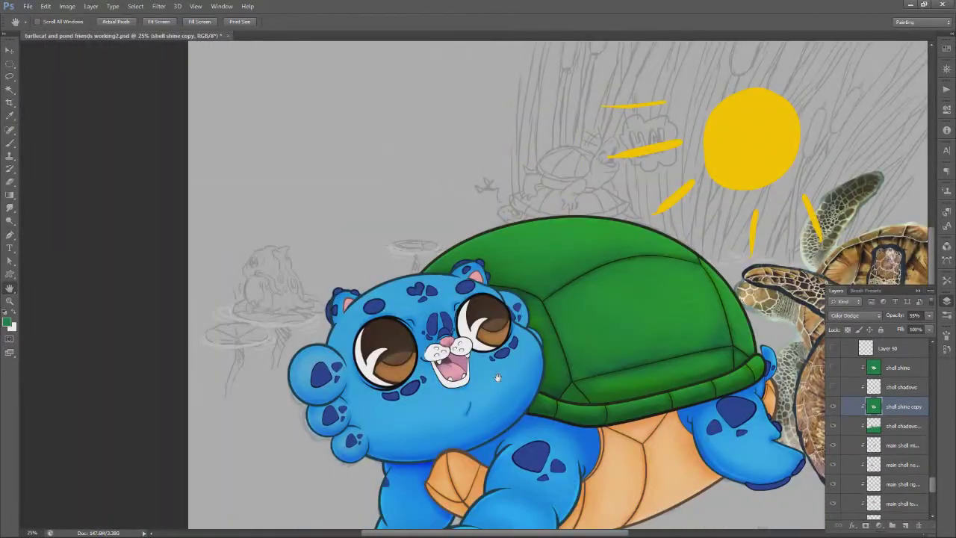
key("ctrl+s")
left_click(9, 261)
left_click(10, 288)
left_click(9, 274)
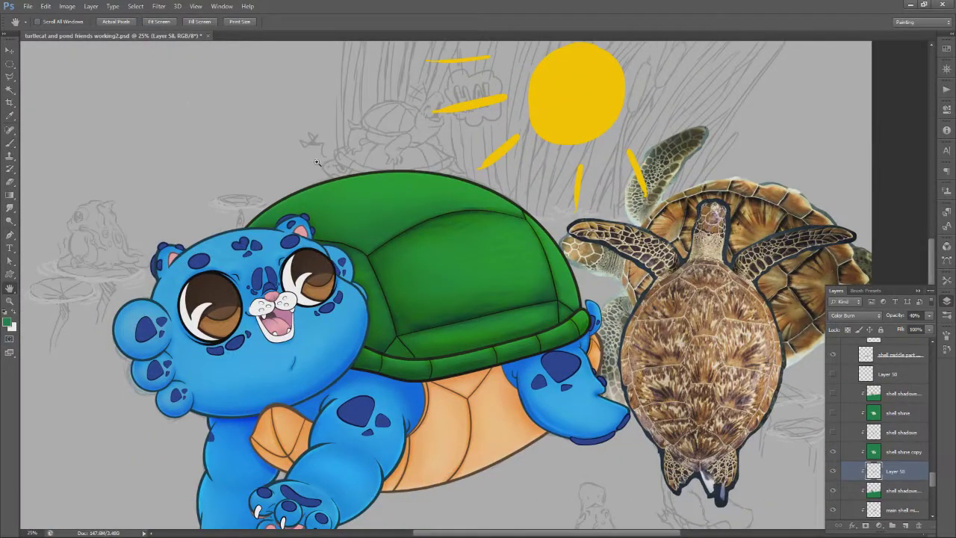
Step back through the history to restore the selection around the middle shell plate
left_click(45, 6)
left_click(60, 36)
left_click(46, 6)
left_click(60, 36)
Soften the middle plate's shadow on Layer 58 with Gaussian Blur, deselect it, and set the layer's opacity to 24%
left_click(159, 6)
mouse_move(179, 106)
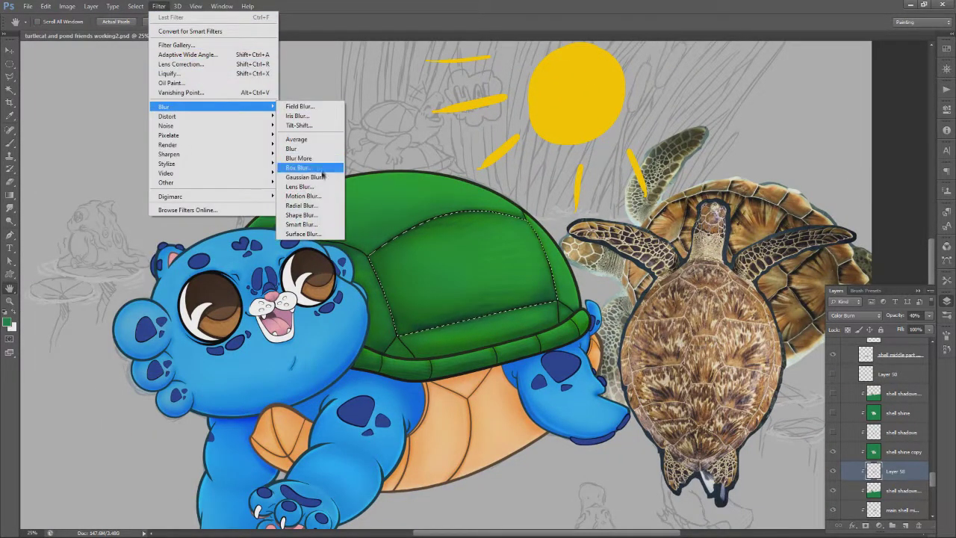
left_click(305, 177)
left_click_drag(583, 316, 590, 318)
left_click(683, 183)
key("ctrl+d")
left_click(929, 315)
left_click_drag(902, 328, 894, 334)
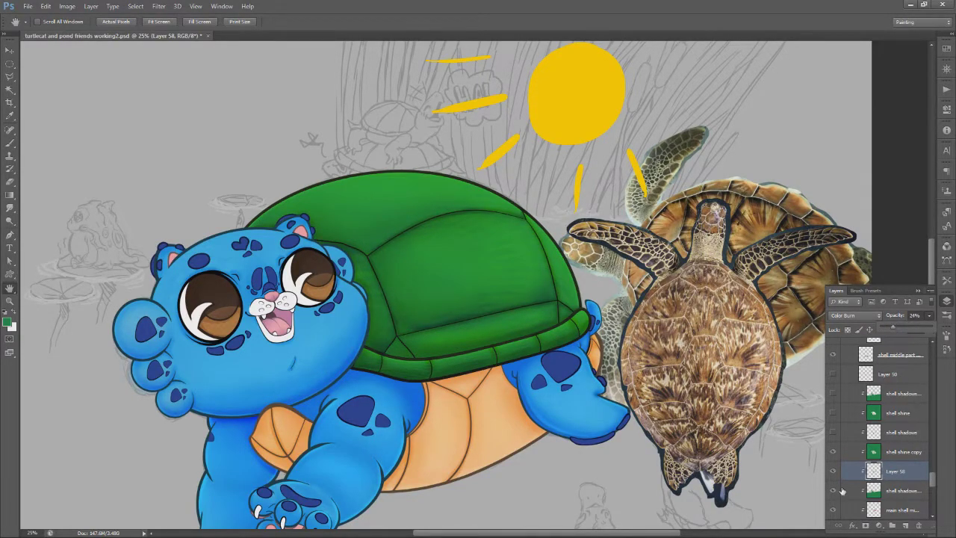
Outline the upper shell section with the Polygonal Lasso, following the seam from the ear to the middle plate's rear corner
left_click(406, 229, "ctrl")
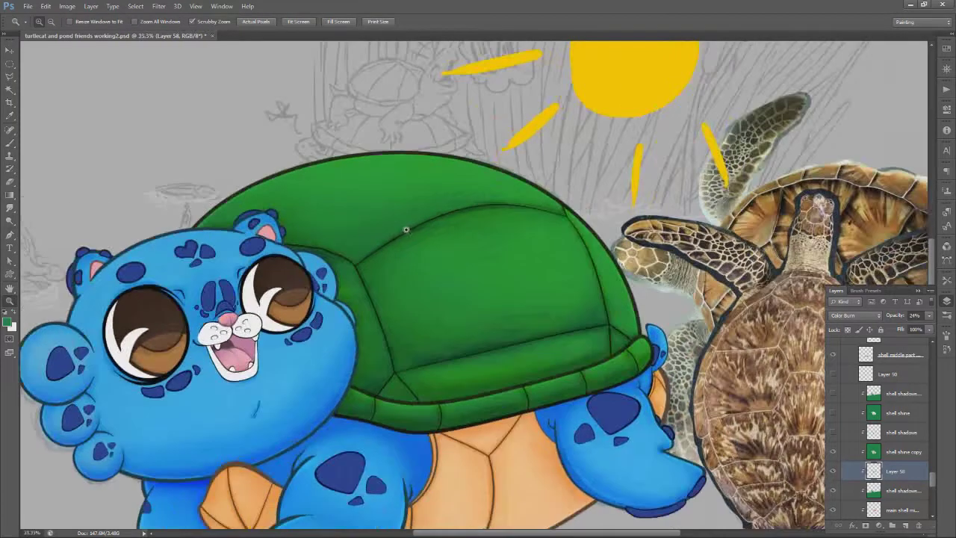
left_click(406, 229, "ctrl")
left_click_drag(286, 265, 334, 290)
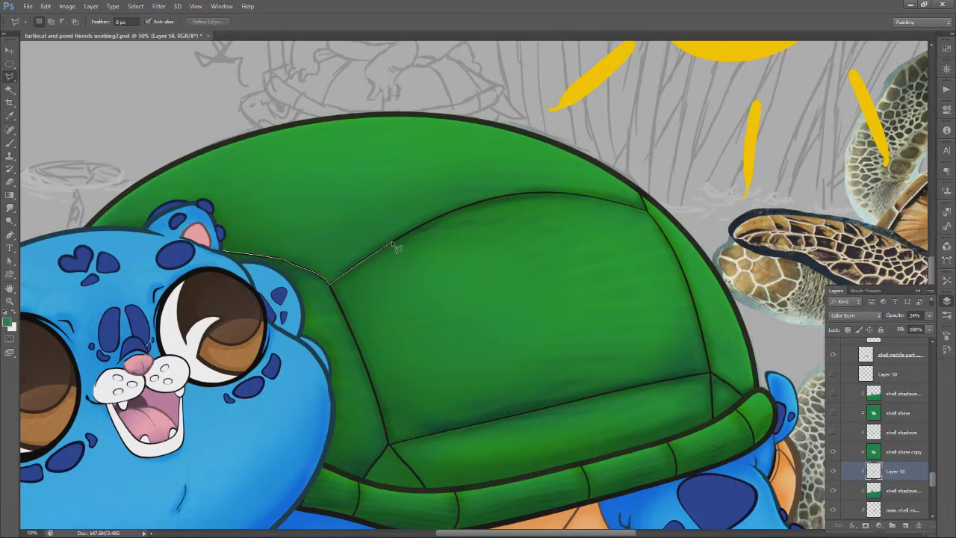
left_click_drag(452, 215, 501, 199)
left_click(589, 123)
left_click(319, 74)
left_click(158, 124)
left_click(82, 201)
left_click(68, 243)
left_click(223, 252)
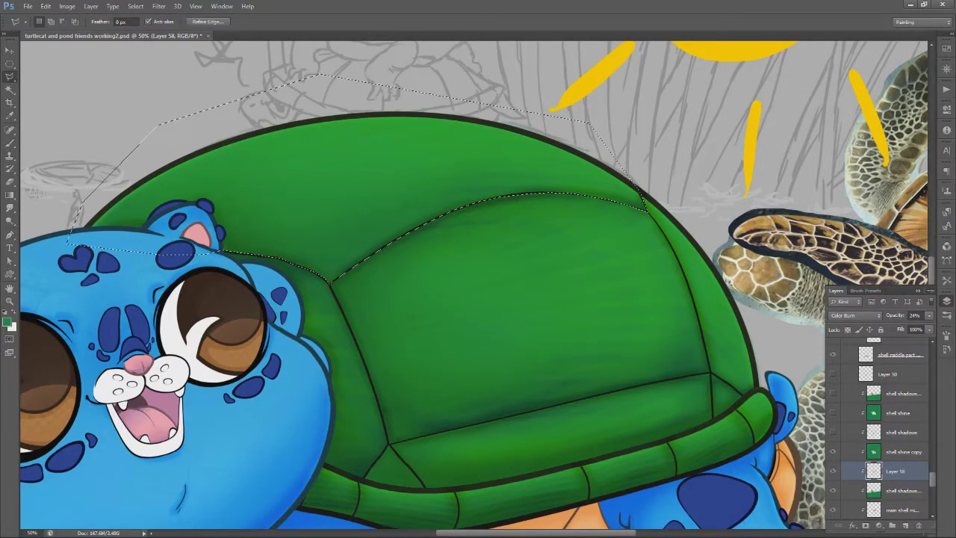
Shade the upper section with a gradient rising from the seam, soften it with Gaussian Blur, and deselect
key("g")
left_click_drag(486, 211, 477, 168)
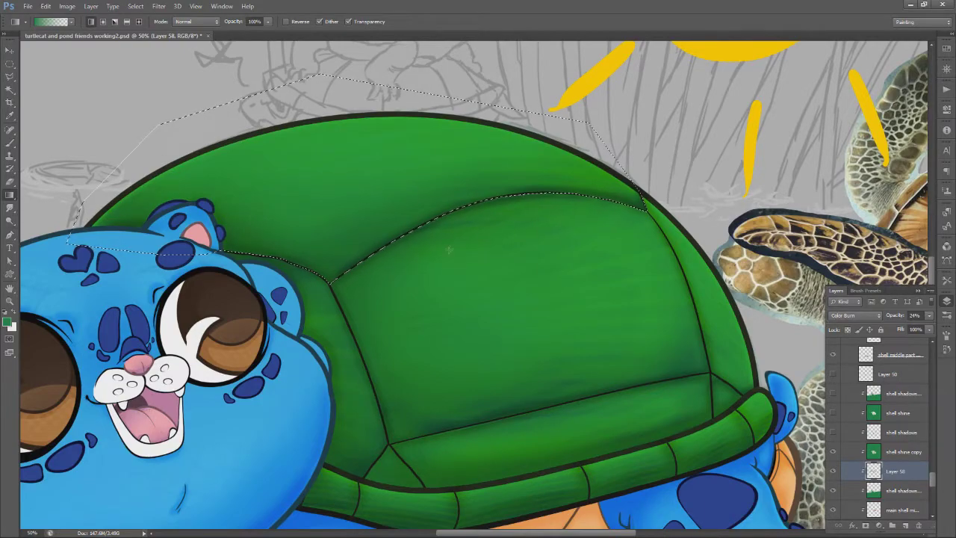
left_click(158, 6)
mouse_move(166, 106)
left_click(308, 181)
left_click(682, 183)
key("ctrl+d")
Outline the narrow rear shell section between the middle plate's seam and the shell's outer edge with the Polygonal Lasso
key("l")
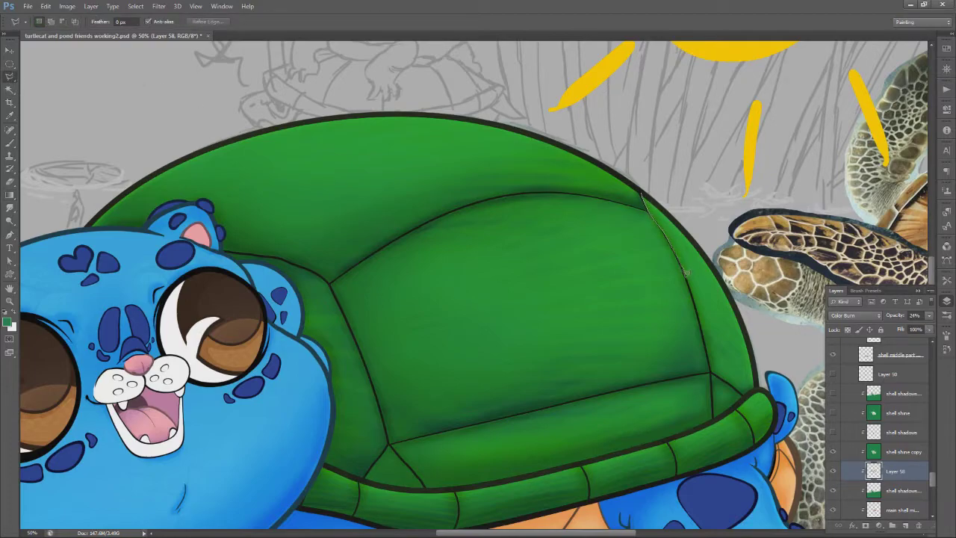
left_click(762, 388)
left_click(760, 310)
left_click(665, 181)
left_click(641, 192)
Shade the rear shell section with a gradient, soften it with Gaussian Blur, and deselect
key("g")
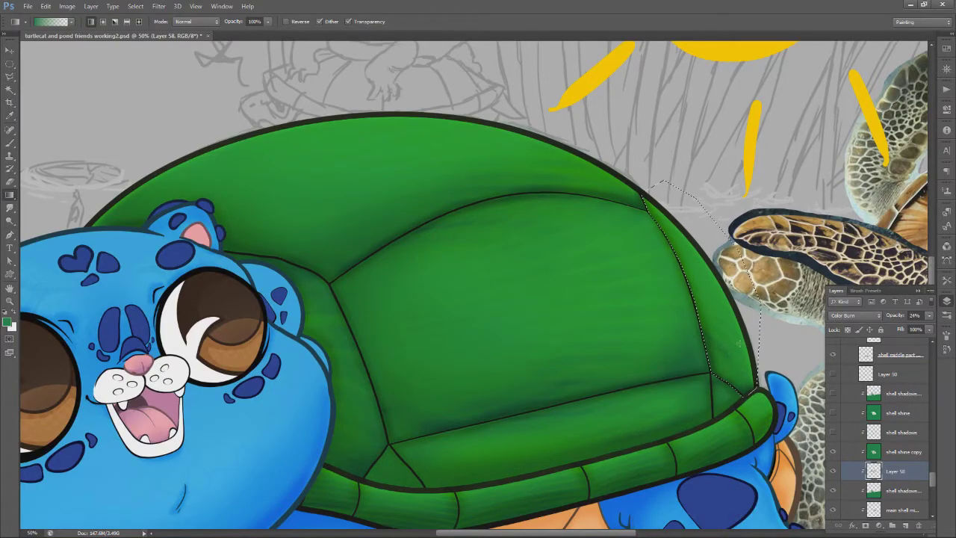
left_click(159, 6)
mouse_move(173, 105)
left_click(308, 179)
key("ctrl+d")
Compare the whole shell with the Layer 58 shading hidden and shown
key("z")
left_click(468, 373, "alt")
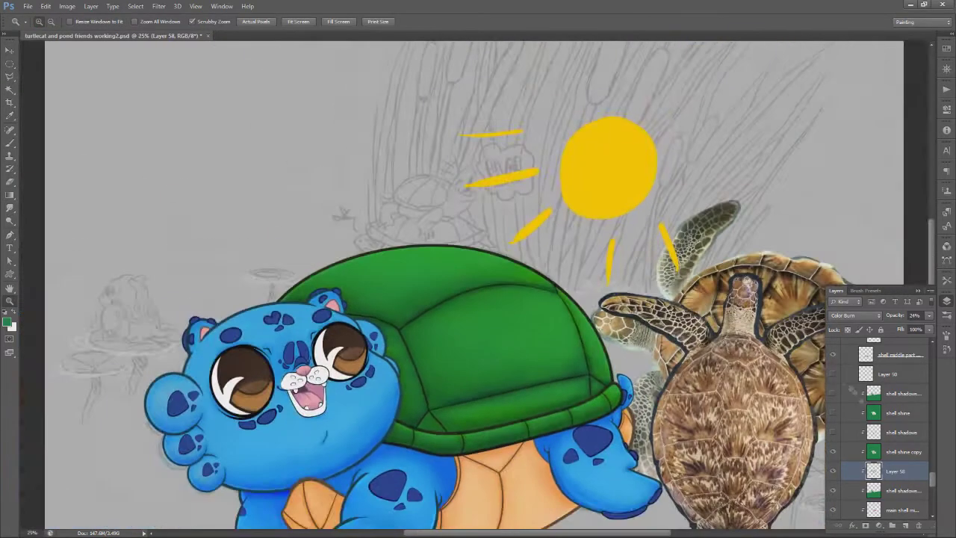
left_click(835, 473)
left_click(835, 472)
left_click(835, 472)
Outline the long shell section below the middle plate, down to the rim, with the Polygonal Lasso
key("l")
key("z")
left_click(450, 427)
left_click(451, 427)
left_click(451, 426)
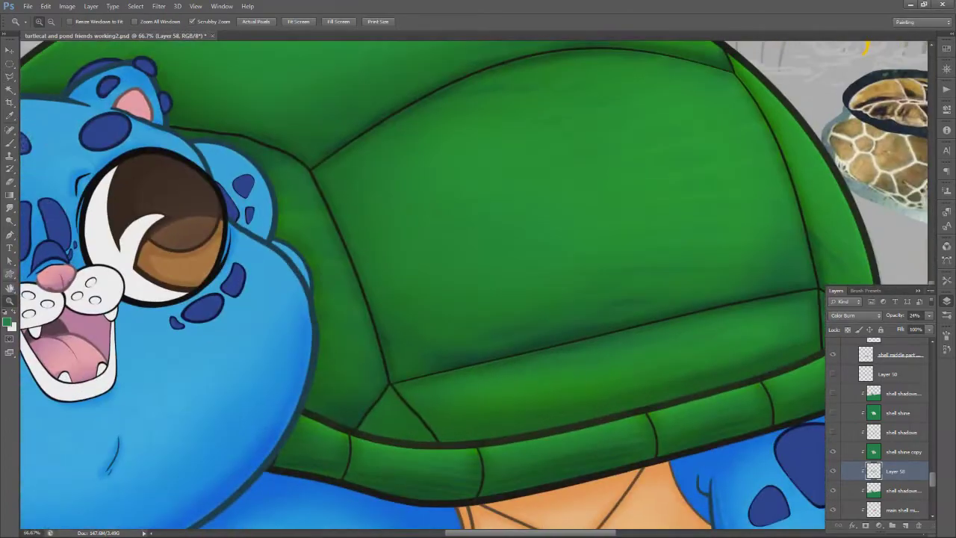
key("h")
left_click_drag(450, 427, 313, 405)
left_click(260, 361)
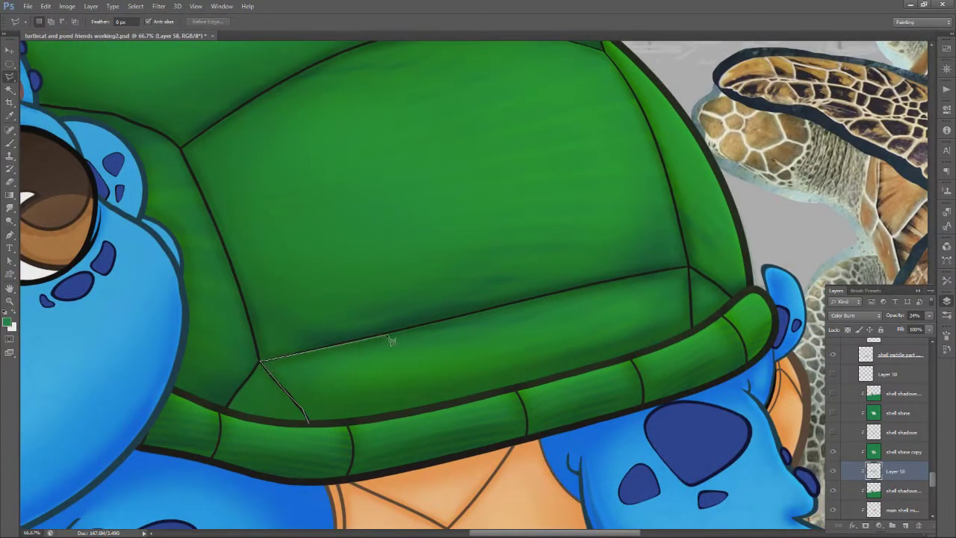
left_click(692, 333)
left_click(659, 348)
left_click(517, 389)
left_click(331, 424)
left_click(310, 423)
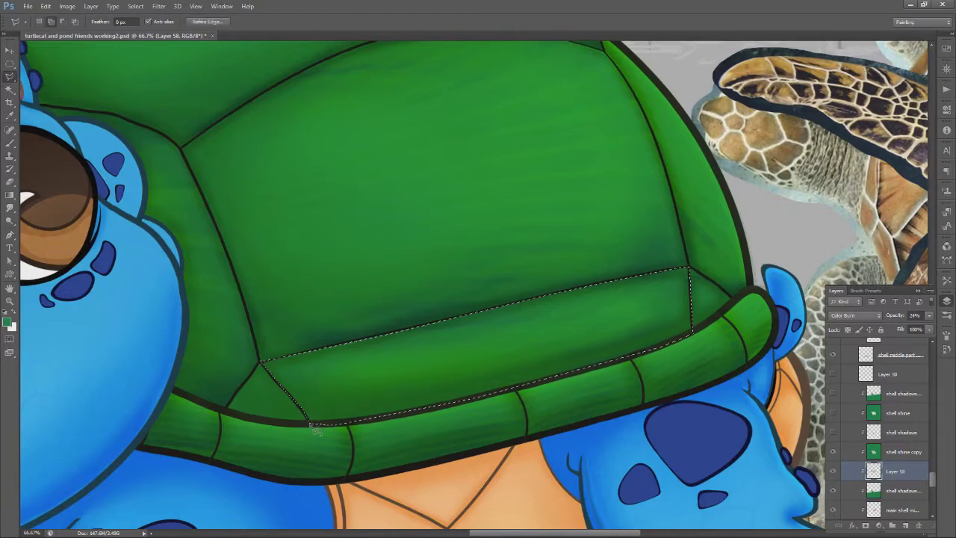
Shade the selected lower shell section with gradients from its front and lower edges, and deselect
key("g")
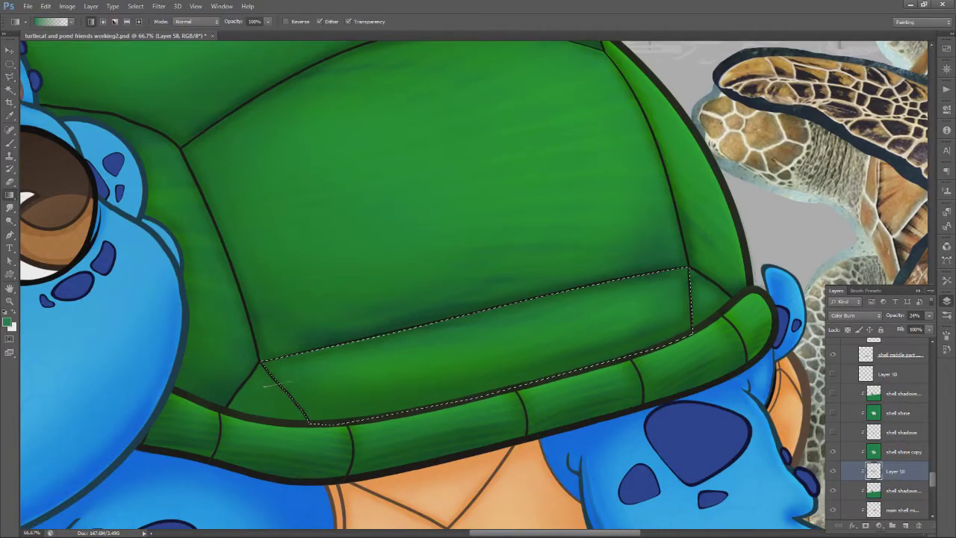
left_click_drag(262, 386, 292, 381)
left_click_drag(434, 420, 427, 373)
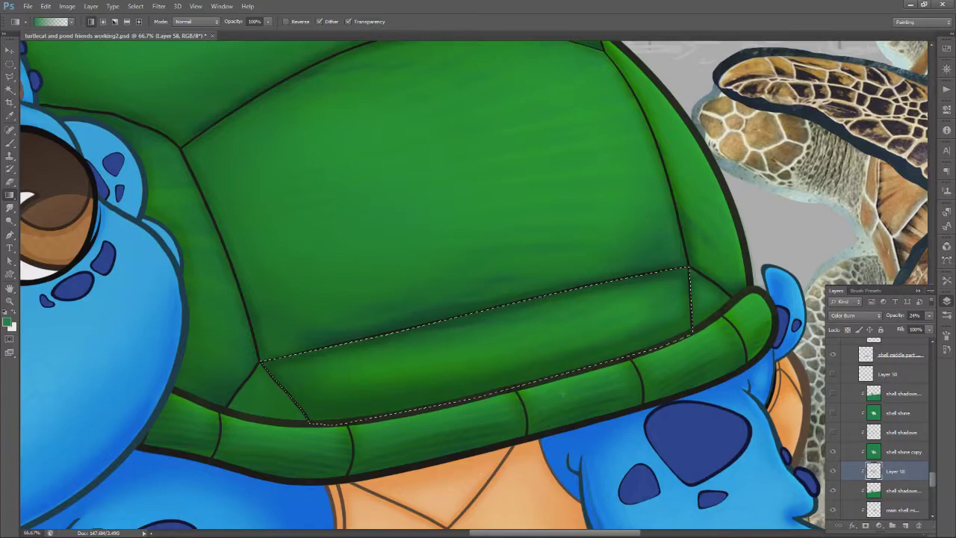
key("ctrl+d")
Select the small triangle at the shell's lower front corner with the Polygonal Lasso, shade it with a gradient, and deselect
key("l")
left_click(226, 410)
left_click(260, 363)
left_click(293, 399)
left_click(310, 423)
left_click(226, 410)
key("g")
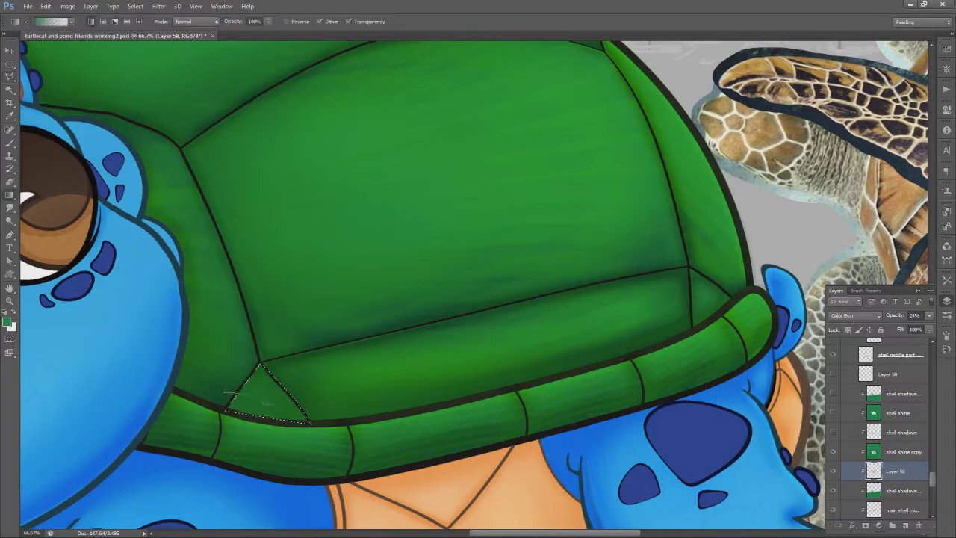
key("ctrl+d")
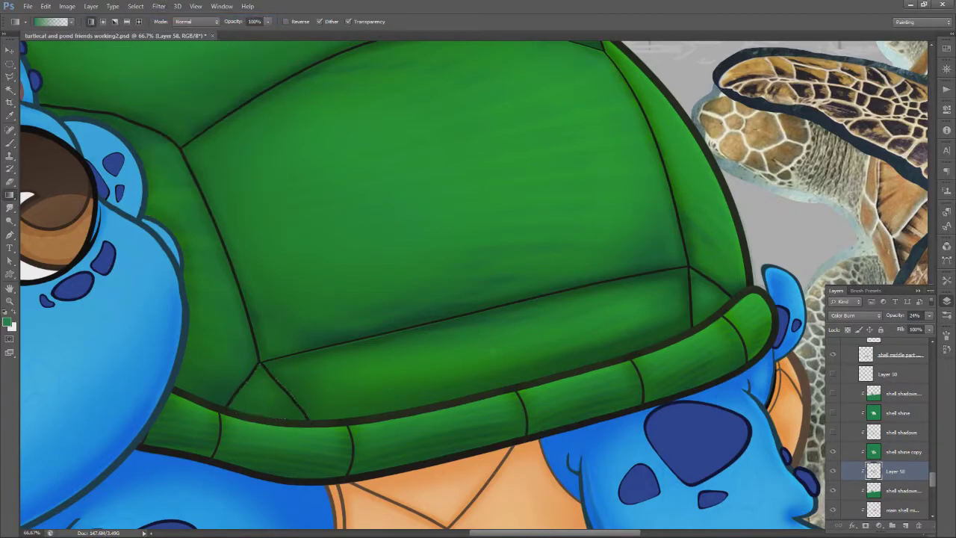
left_click(10, 208)
right_click(266, 358)
key("Escape")
Select the small triangle at the shell's lower rear corner, shade it with a gradient, soften it with Gaussian Blur, and deselect
key("l")
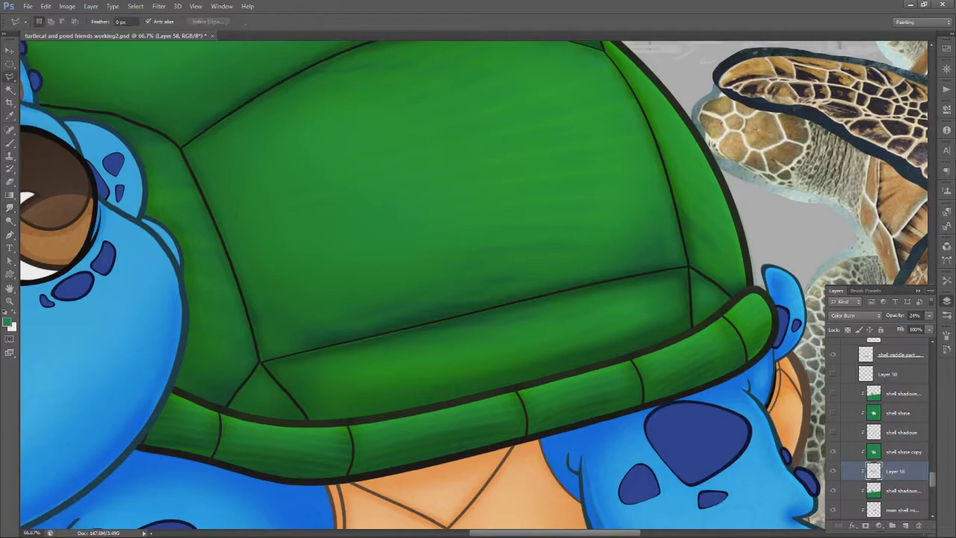
left_click(689, 266)
left_click(692, 333)
left_click(688, 267)
key("g")
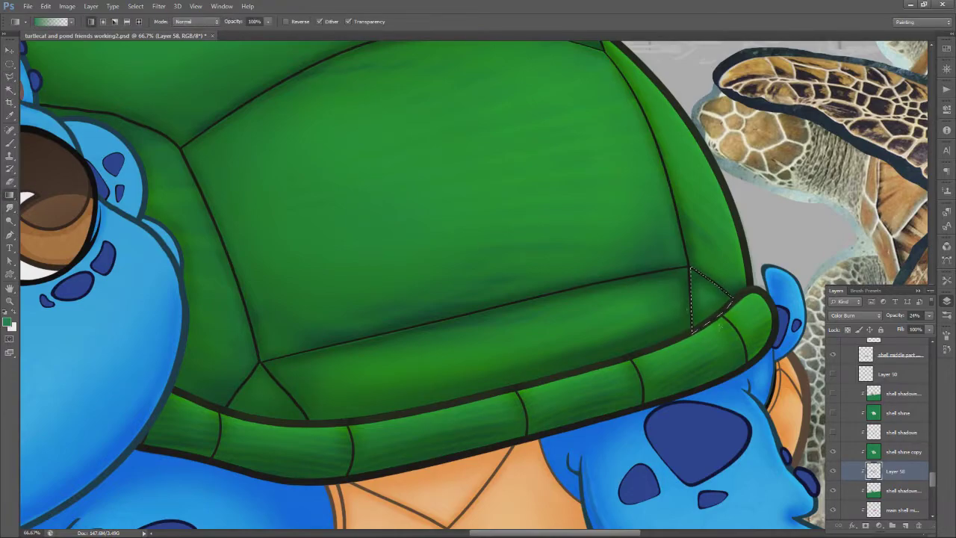
left_click(160, 7)
left_click(178, 16)
key("ctrl+d")
Outline the front shell section between the character's head and the middle plate with the Polygonal Lasso
key("l")
mouse_move(555, 293)
left_mouse_down()
mouse_move(622, 335)
mouse_move(676, 333)
left_mouse_up()
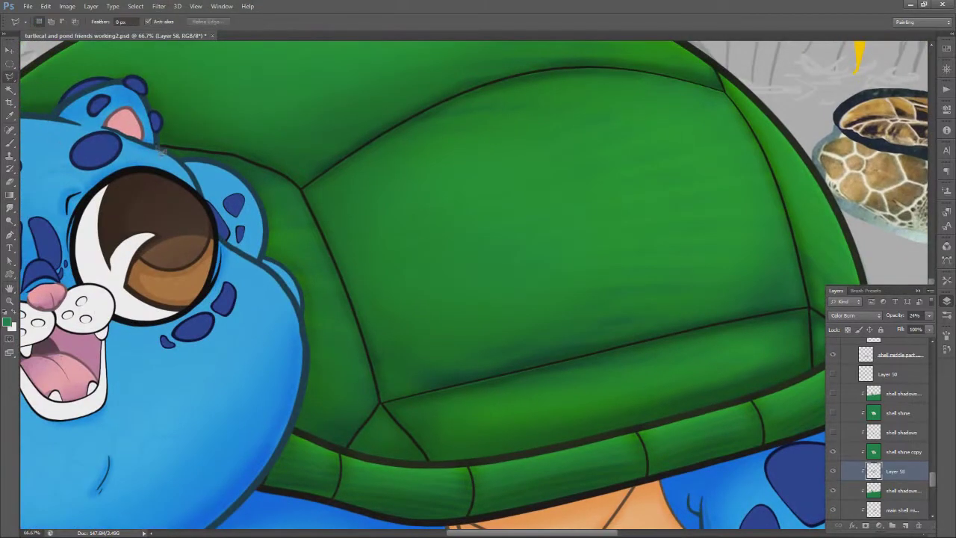
left_click(302, 190)
left_click(326, 242)
left_click(346, 288)
left_click(348, 449)
double_click(288, 430)
Shade the front shell section with gradients from its lower edge and the middle plate's seam, and deselect
key("g")
left_click_drag(320, 442, 334, 389)
left_click_drag(357, 302, 305, 320)
key("super")
key("super")
key("ctrl+d")
Soften the visible shell shadows copy layer below Layer 58 with Gaussian Blur
key("space")
left_click_drag(513, 265, 333, 277)
key("alt+space")
left_click(336, 287, "alt")
left_click(335, 287, "alt")
scroll(336, 287, "down", 1)
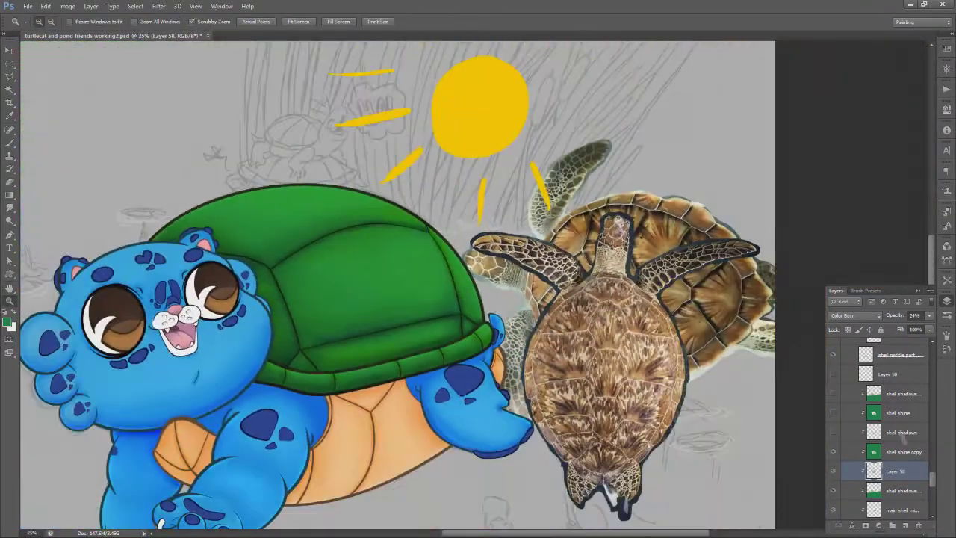
left_click(903, 491)
left_click(890, 470)
left_click(892, 493)
left_click(159, 7)
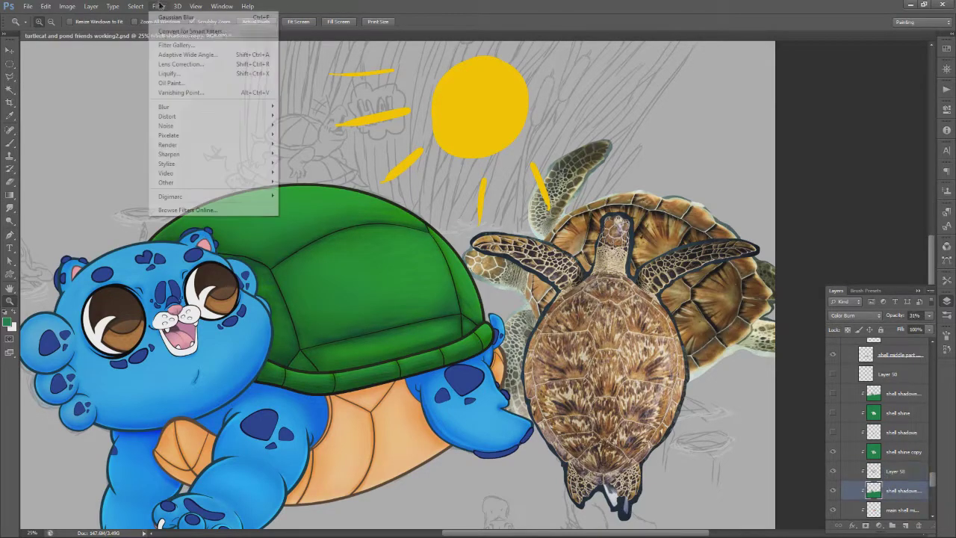
left_click(176, 18)
left_click(159, 7)
mouse_move(163, 106)
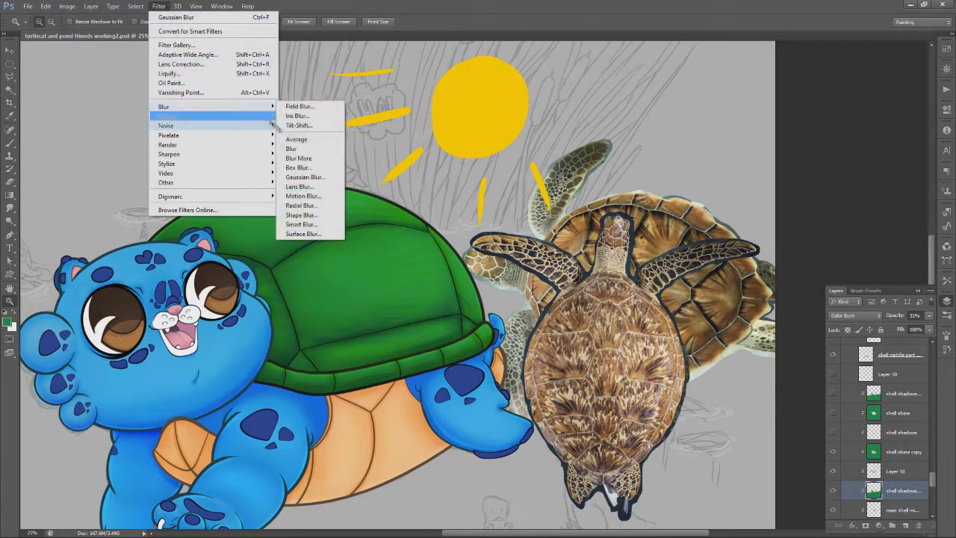
left_click(314, 177)
left_click_drag(605, 318, 595, 317)
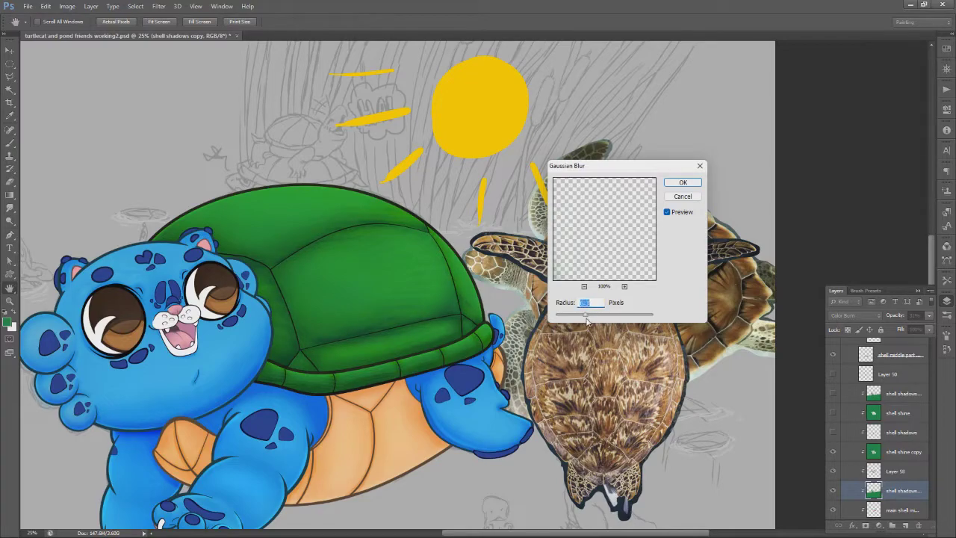
key("Return")
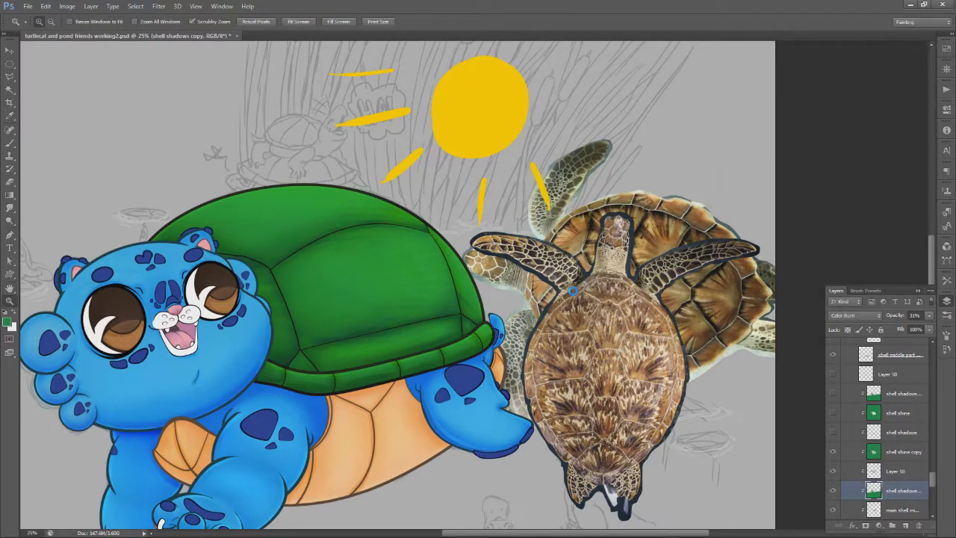
Try erasing part of the shell shine copy layer along the middle plate's upper seam
left_click(897, 412)
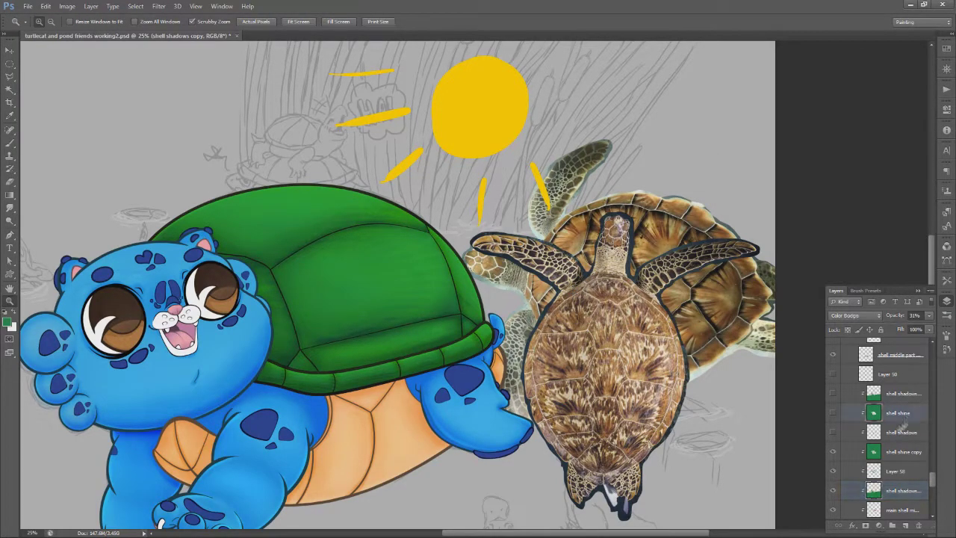
left_click(9, 182)
left_click(905, 459)
right_click(403, 277)
mouse_move(324, 253)
left_mouse_down()
mouse_move(419, 228)
mouse_move(336, 237)
left_mouse_up()
key("ctrl+z")
key("ctrl+z")
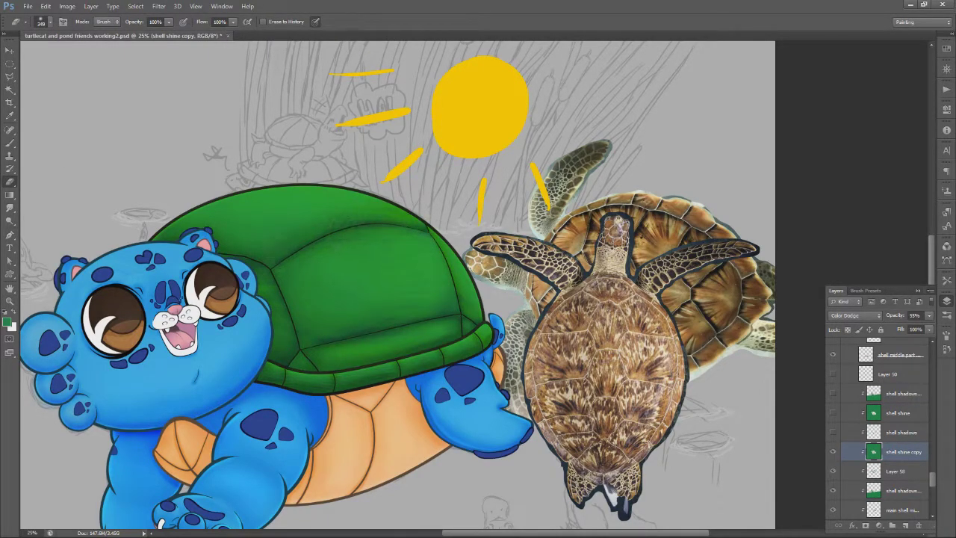
key("ctrl+z")
Add a new layer above the white base clr layer and clip it to that layer
left_click_drag(932, 472, 934, 356)
left_click(853, 446)
left_click(834, 457)
left_click(833, 456)
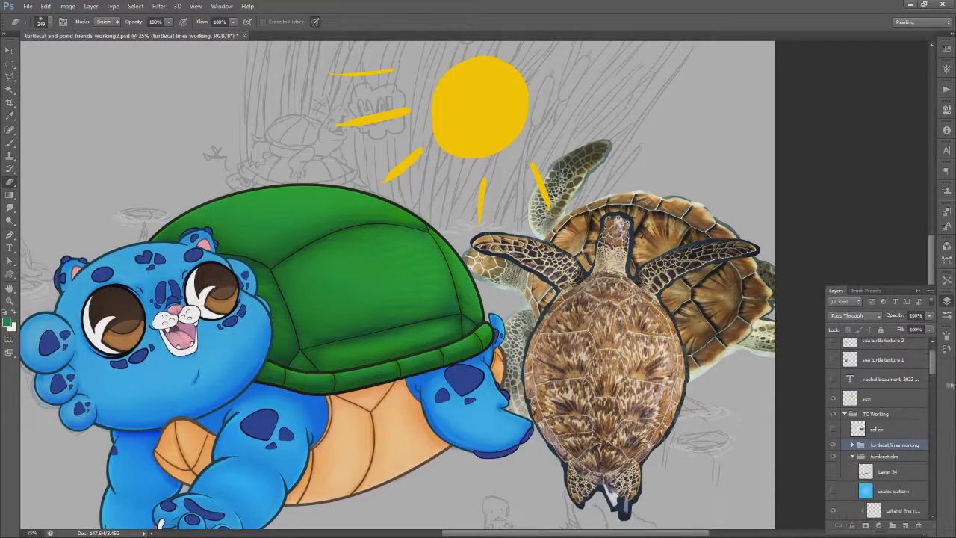
scroll(896, 433, "down", 5)
scroll(896, 433, "down", 3)
left_click(888, 452)
right_click(889, 452)
key("Escape")
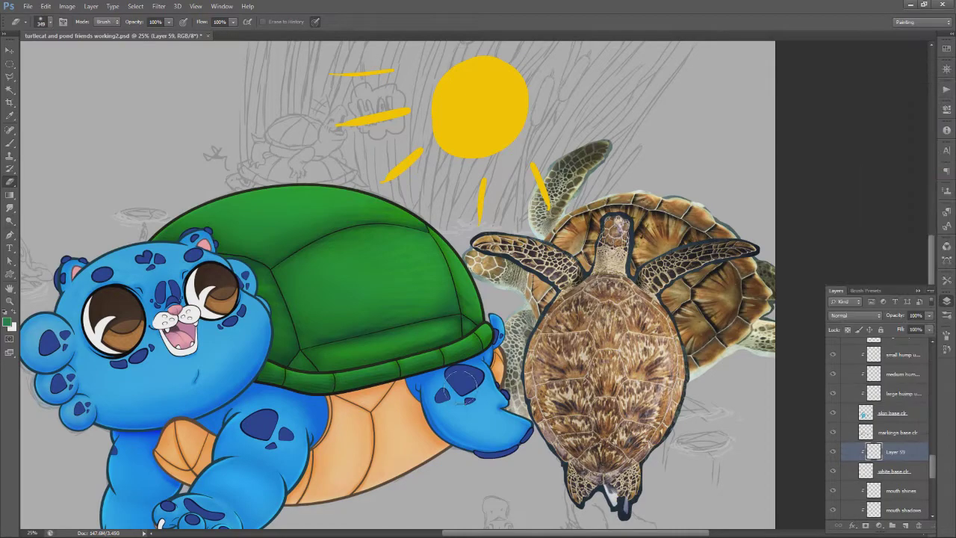
Paint soft blue shading along the edges of both eye whites on Layer 59
key("z")
left_click(187, 285)
key("h")
left_click_drag(189, 290, 286, 265)
key("b")
right_click(127, 210)
left_click(208, 236)
left_click_drag(124, 290, 121, 362)
mouse_move(311, 281)
left_mouse_down()
mouse_move(323, 235)
mouse_move(317, 288)
mouse_move(346, 326)
left_mouse_up()
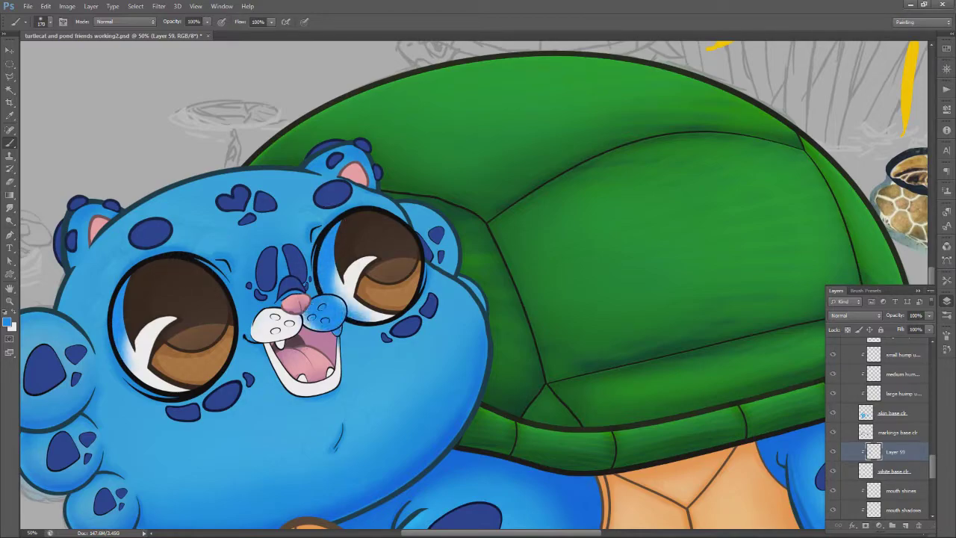
left_click_drag(118, 383, 112, 357)
Erase the blue spill from the muzzle with a 40 px eraser and set Layer 59's opacity to 39%
left_click(10, 184)
right_click(314, 291)
left_click(376, 363)
left_click(342, 315)
mouse_move(306, 322)
left_mouse_down()
mouse_move(319, 327)
mouse_move(336, 314)
mouse_move(323, 314)
left_mouse_up()
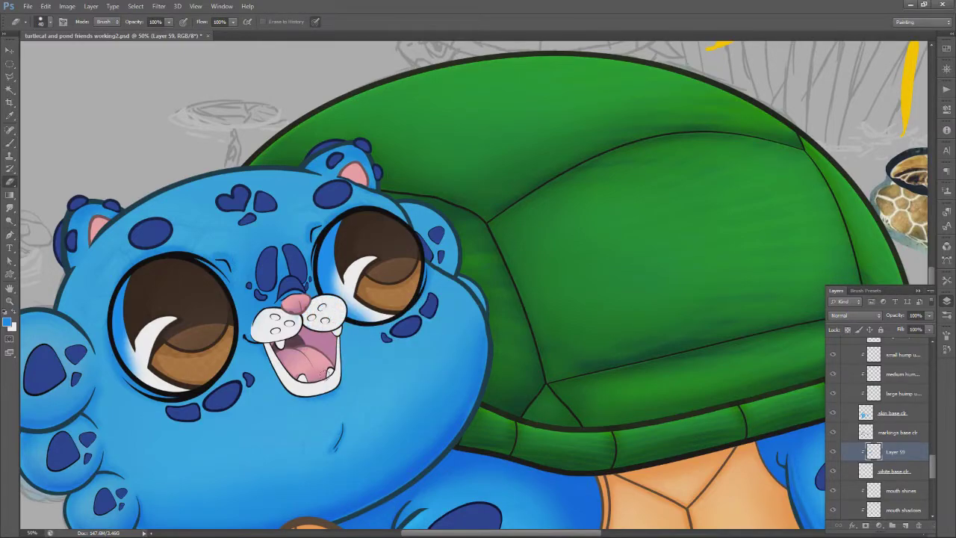
left_click(929, 315)
left_click_drag(893, 327, 898, 327)
Clear excess blue shading from the eyes using elliptical selections, and deselect
left_click(9, 64)
left_click_drag(131, 269, 244, 387)
mouse_move(200, 357)
left_mouse_down()
mouse_move(448, 359)
mouse_move(404, 293)
mouse_move(497, 379)
mouse_move(372, 275)
left_mouse_up()
key("Delete")
left_click(442, 312)
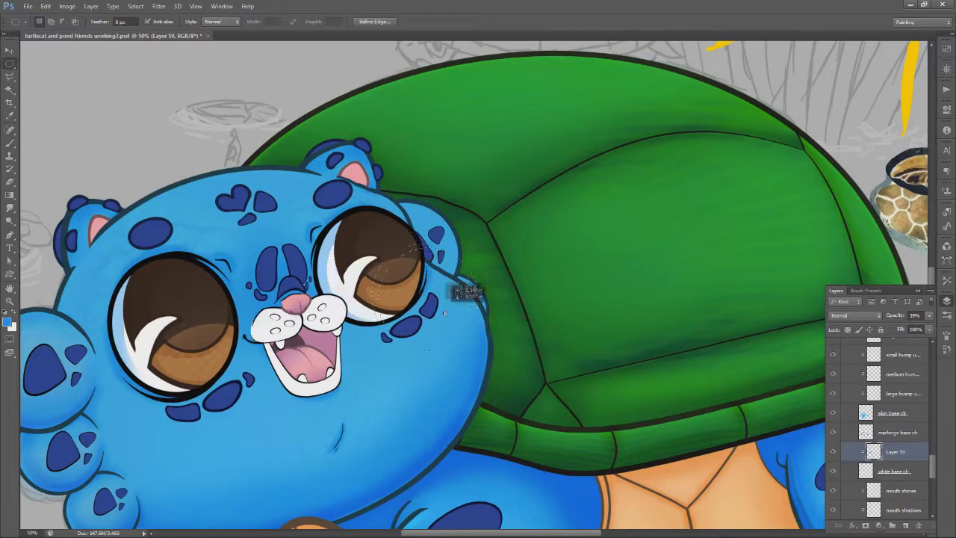
Soften the eye-white shading on Layer 59 by applying Gaussian Blur twice
left_click(159, 6)
left_click(179, 17)
left_click(160, 6)
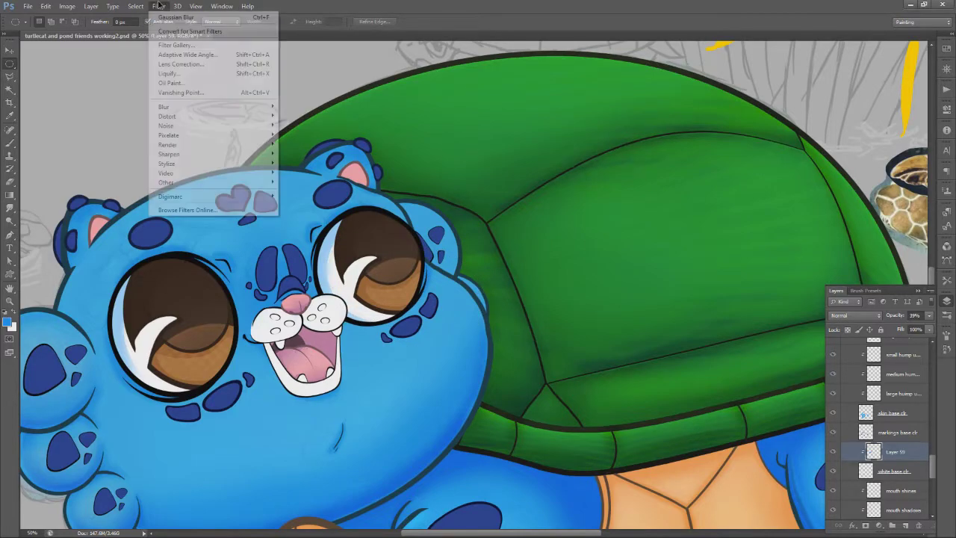
left_click(175, 16)
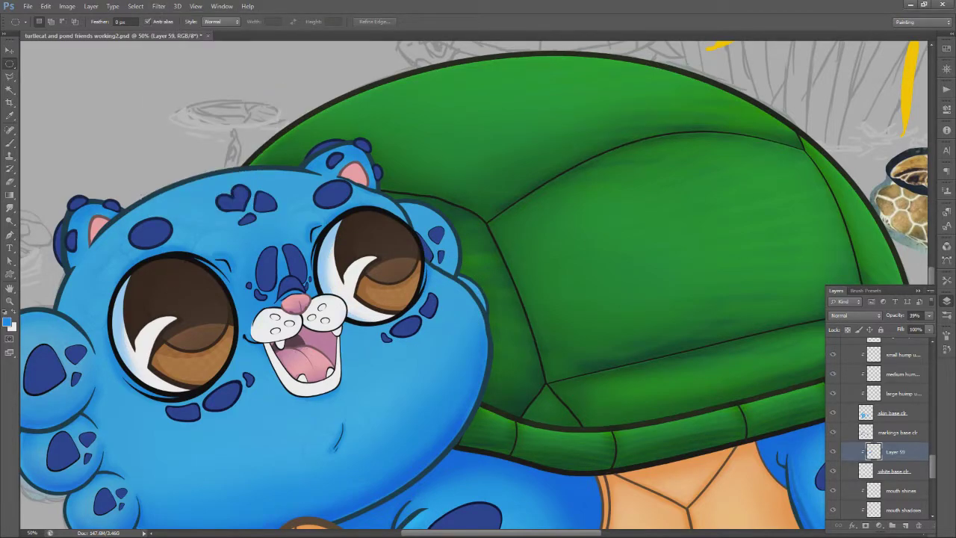
Add a new clipped layer above Layer 59 and paint soft blue shading along the undersides of both muzzle halves
key("ctrl+shift+alt+n")
key("z")
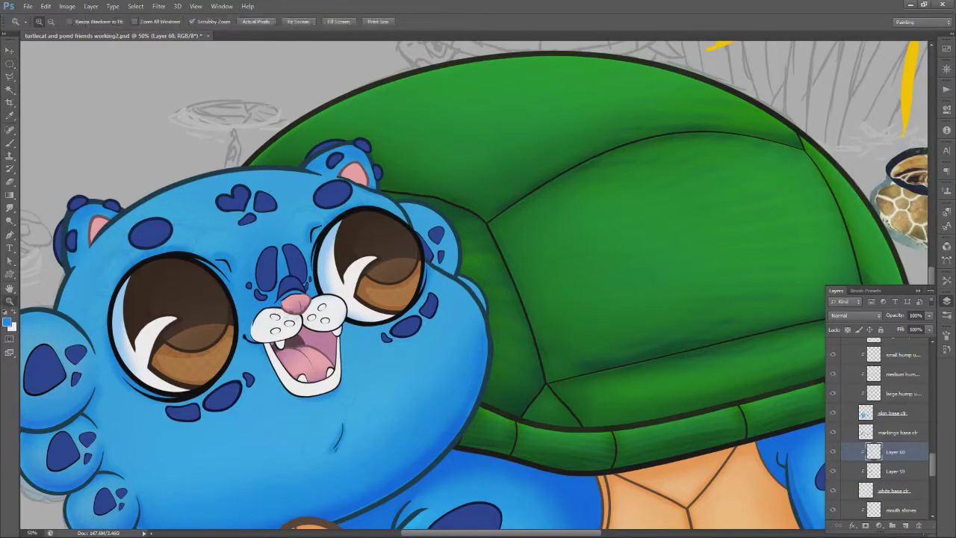
left_click(260, 320)
left_click(260, 319)
key("b")
right_click(281, 307)
left_click(342, 332)
left_click_drag(316, 303, 309, 339)
mouse_move(226, 350)
left_mouse_down()
mouse_move(295, 323)
mouse_move(369, 332)
mouse_move(404, 321)
left_mouse_up()
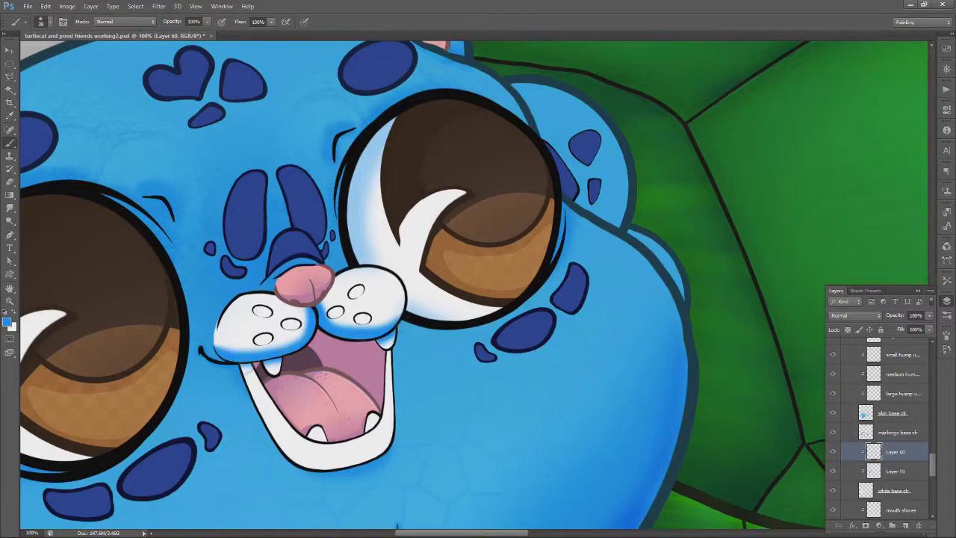
Paint blue shading on the lower teeth, around the white jaw edge, and on the muzzle beside the nose
left_click_drag(368, 427, 374, 419)
left_click_drag(311, 465, 389, 436)
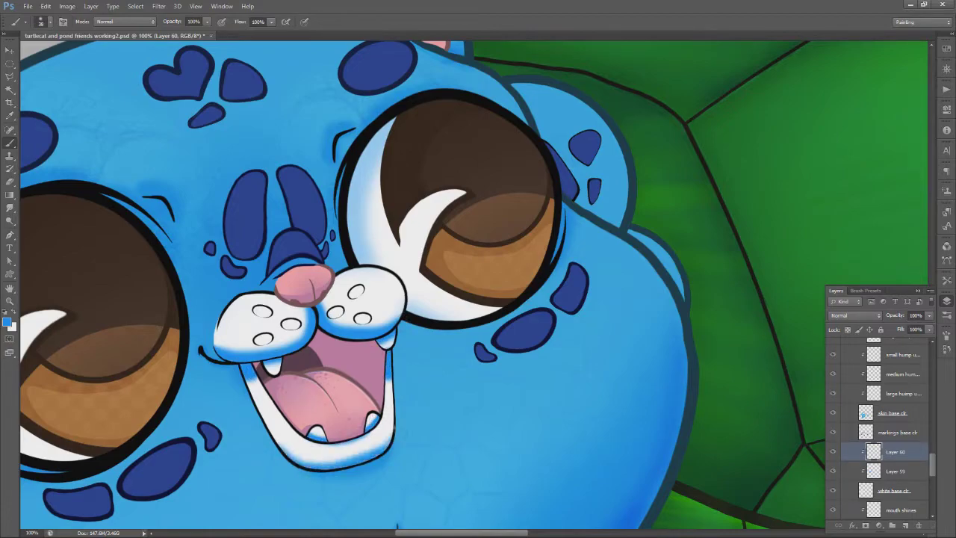
left_click_drag(278, 447, 293, 457)
left_click_drag(304, 308, 274, 298)
left_click_drag(333, 282, 321, 305)
Fill the muzzle's whisker spots with blue and set Layer 60's opacity to 39%
left_click(261, 312)
left_click(263, 339)
left_click(356, 291)
left_click(336, 312)
left_click(362, 319)
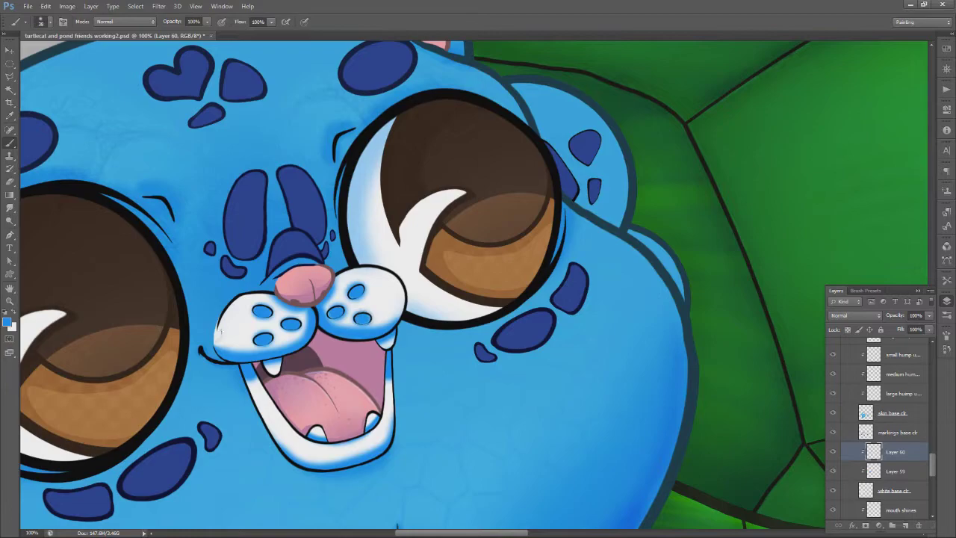
key("e")
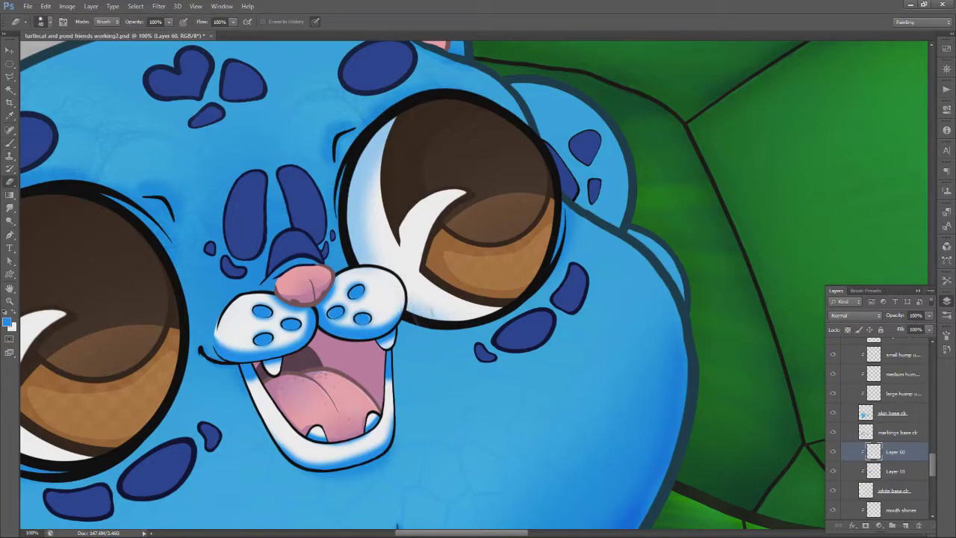
type("39")
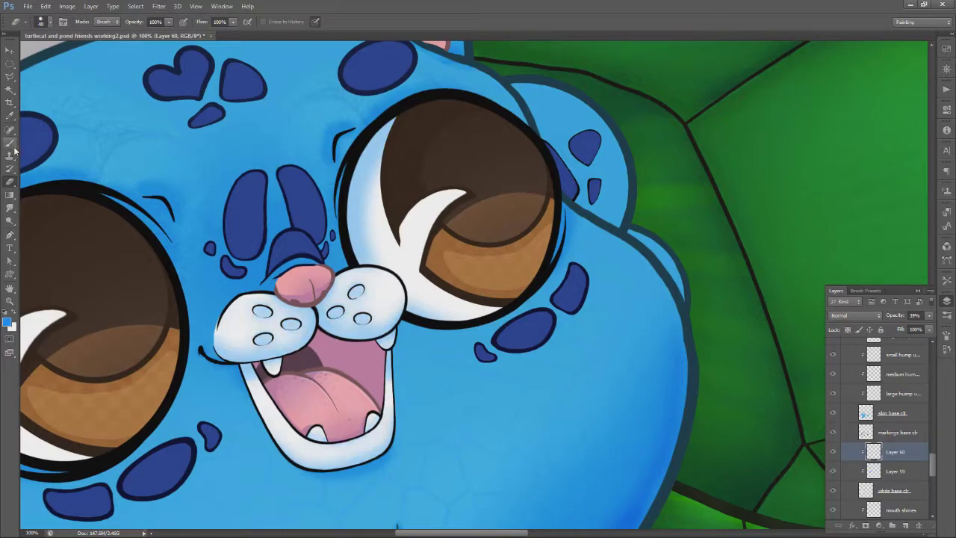
Set the eraser size to 7 px and erase small highlights into the blue shading on the upper fangs and around the whisker spots
scroll(275, 353, "up", 2)
right_click(302, 365)
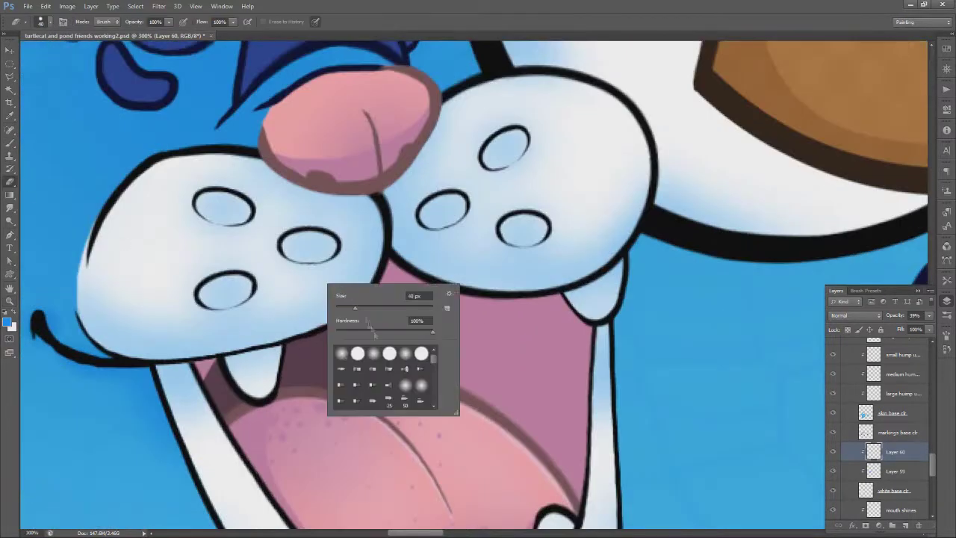
right_click(326, 414)
type("7")
key("Return")
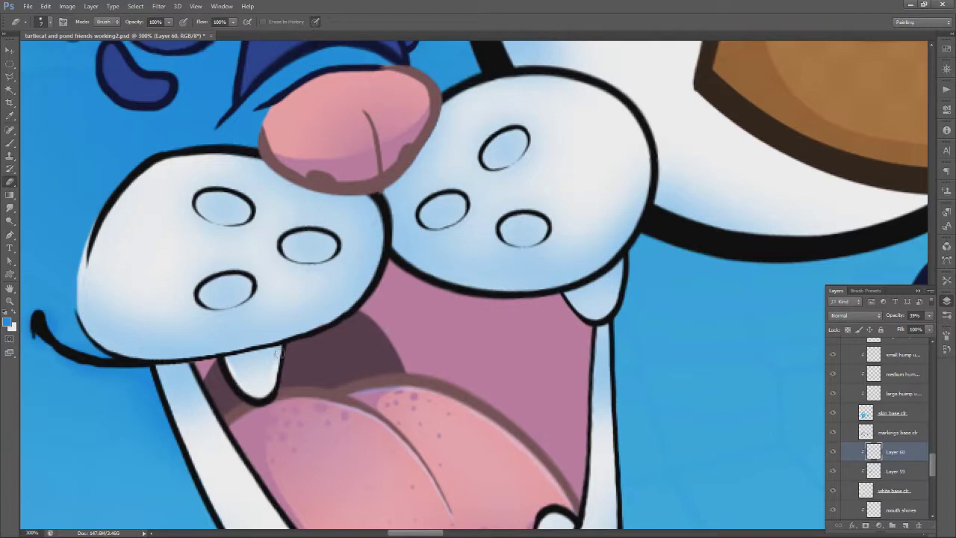
mouse_move(562, 290)
left_mouse_down()
mouse_move(589, 316)
mouse_move(607, 282)
left_mouse_up()
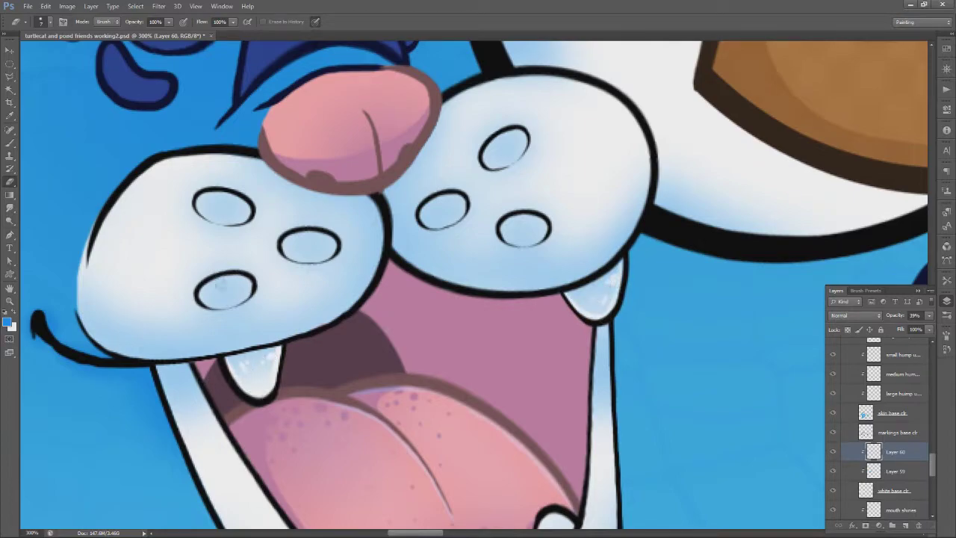
left_click_drag(305, 224, 341, 251)
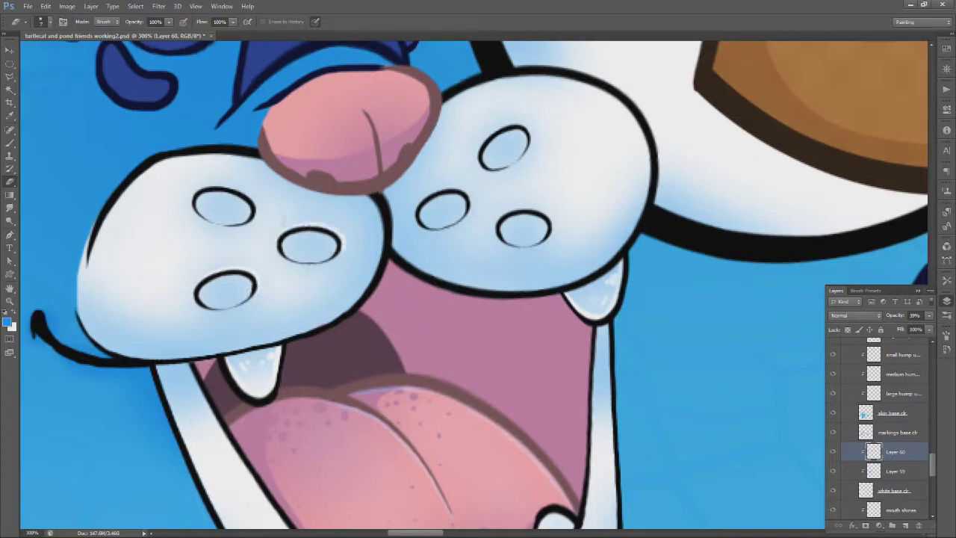
Erase thin rim highlights along the lower edges of both muzzle halves and smudge them soft
mouse_move(82, 318)
left_mouse_down()
mouse_move(129, 349)
mouse_move(186, 351)
mouse_move(325, 318)
mouse_move(364, 277)
mouse_move(386, 198)
left_mouse_up()
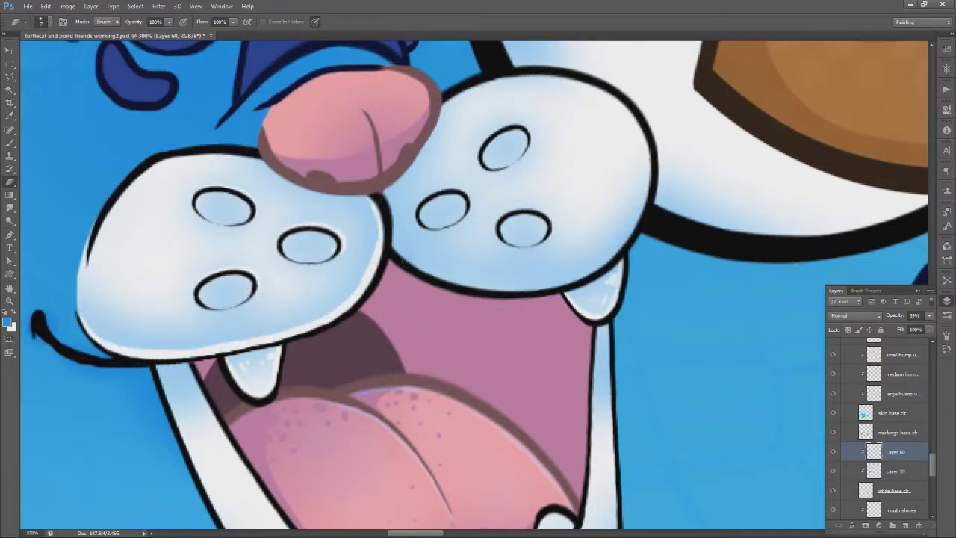
left_click(10, 208)
left_click_drag(372, 230, 358, 277)
key("e")
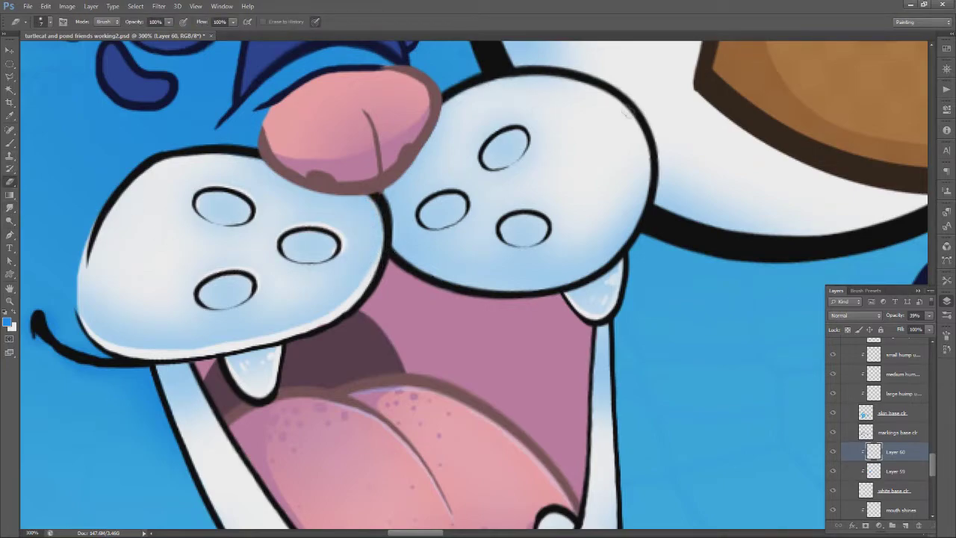
left_click_drag(637, 217, 580, 277)
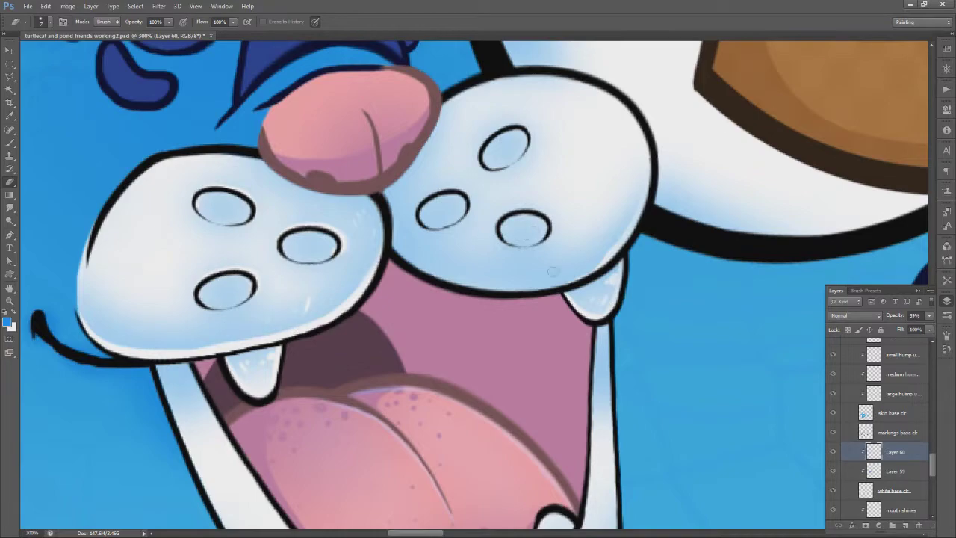
left_click_drag(427, 193, 469, 202)
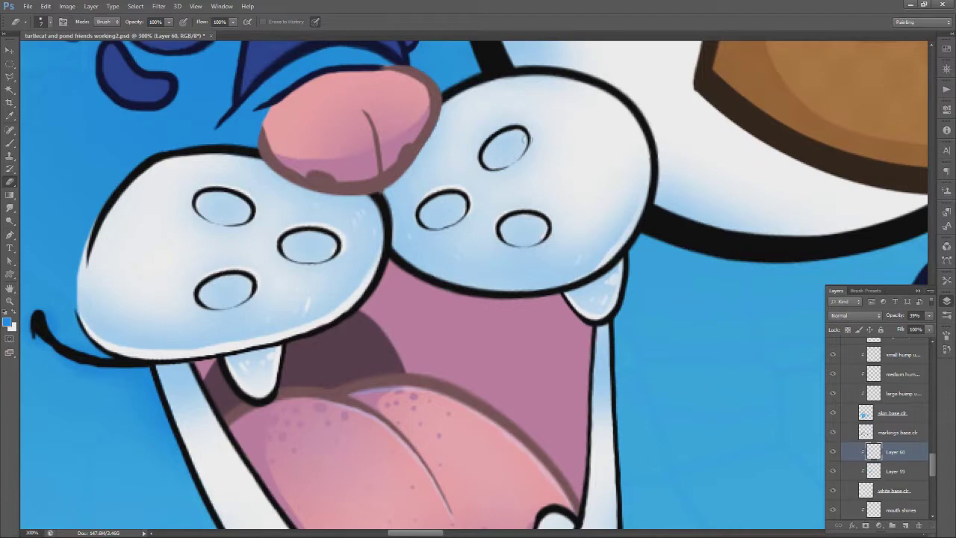
key("r")
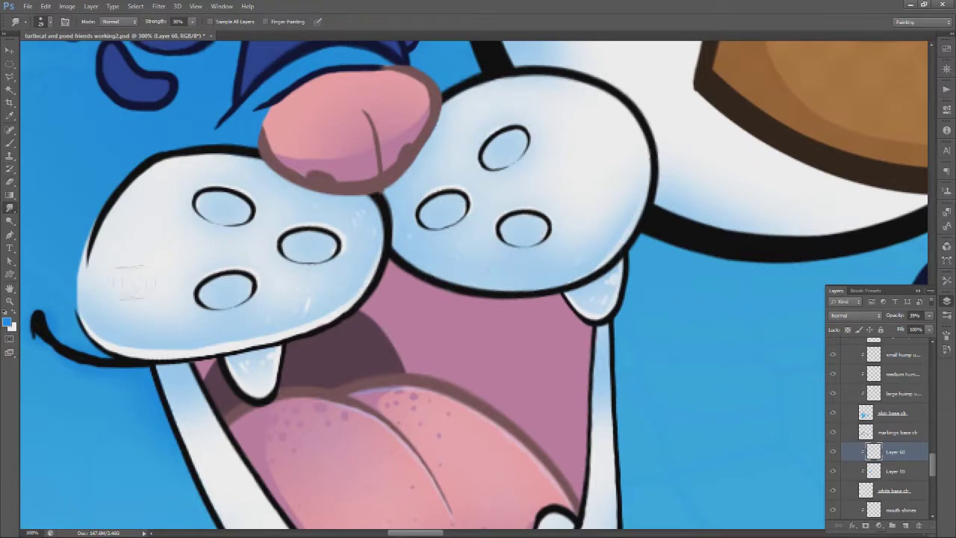
left_click_drag(154, 341, 204, 341)
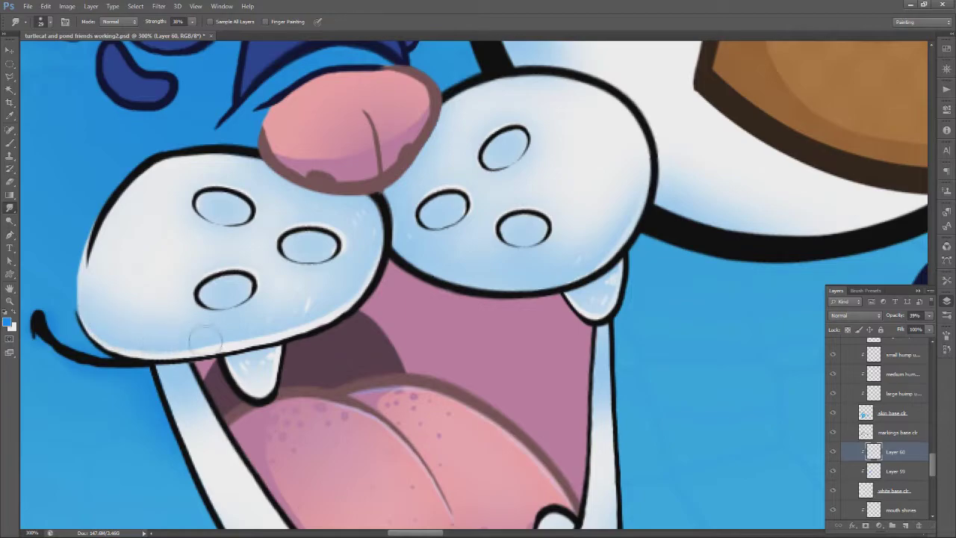
Soften the muzzle shading and highlights on Layer 60 with a slight Gaussian Blur
key("z")
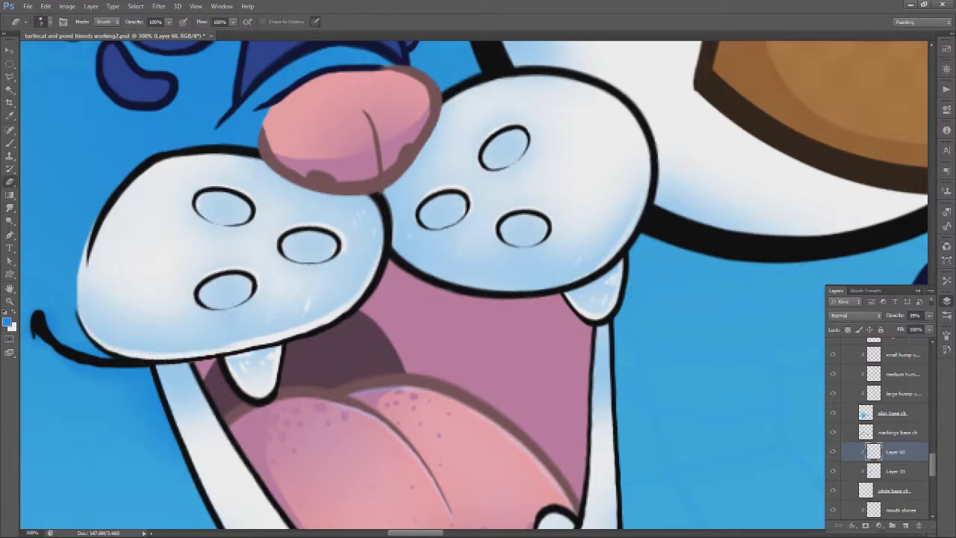
left_click(343, 356, "alt")
left_click(343, 356, "alt")
left_click(344, 356, "alt")
left_click(343, 356)
left_click(159, 6)
left_click(214, 71)
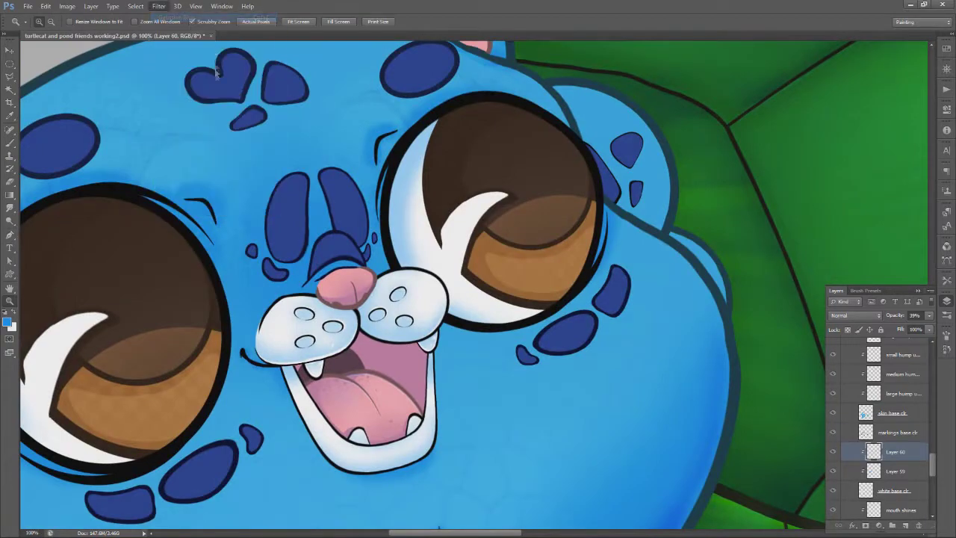
left_click(158, 6)
mouse_move(172, 115)
left_click(306, 182)
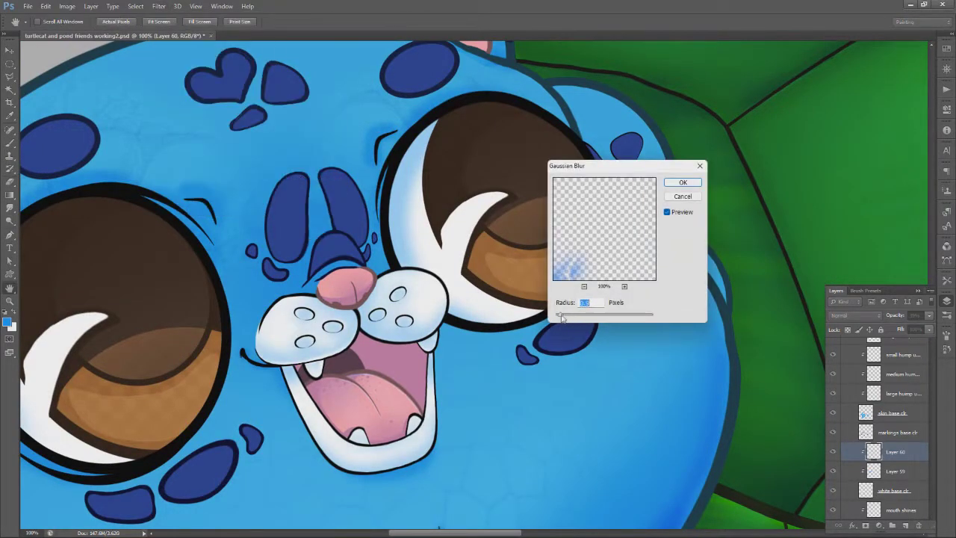
left_click(682, 183)
Lower the eraser's opacity to 52% and erase a faint highlight on the upper fang beneath the muzzle
key("e")
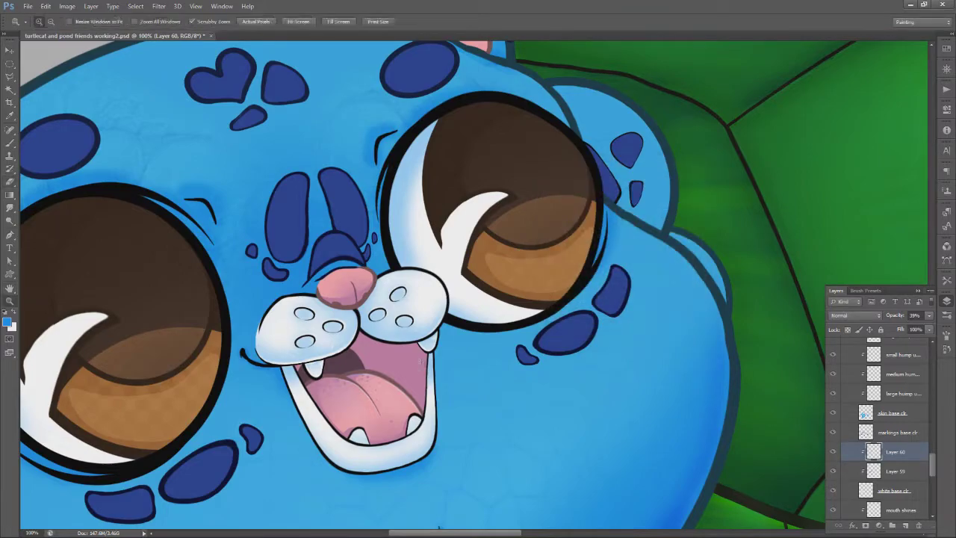
scroll(423, 354, "up", 2)
mouse_move(168, 21)
left_mouse_down()
mouse_move(131, 38)
mouse_move(145, 37)
left_mouse_up()
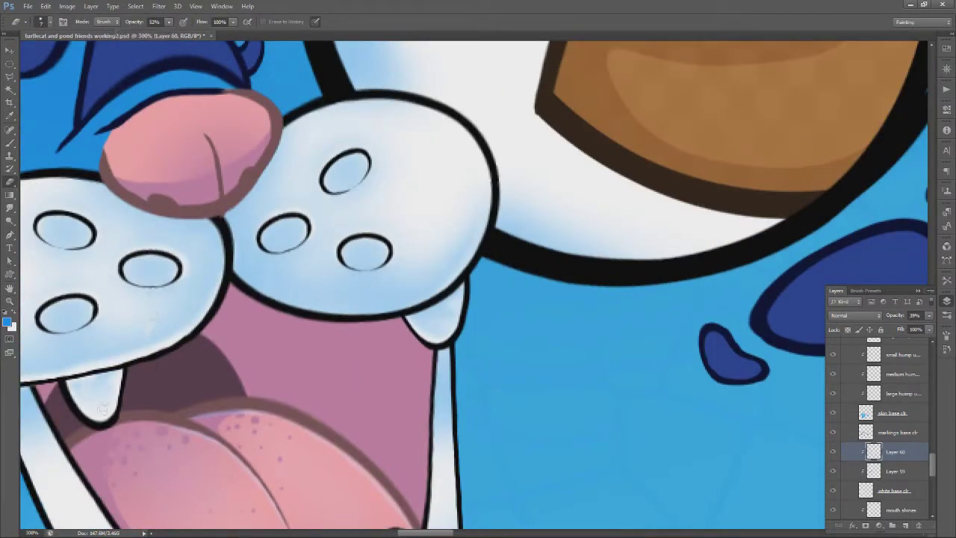
left_click_drag(233, 22, 200, 36)
left_click_drag(119, 373, 111, 424)
left_click(45, 6)
left_click(64, 36)
right_click(298, 324)
left_click_drag(314, 350, 342, 350)
left_click(130, 408)
Restore the eraser to 100% opacity, resize it, and erase a highlight down the side of the white jaw
left_click(10, 288)
left_click_drag(186, 404, 242, 226)
left_click(9, 182)
left_click_drag(168, 21, 287, 34)
right_click(668, 276)
left_click(699, 345)
left_click_drag(682, 299, 680, 300)
mouse_move(502, 174)
left_mouse_down()
mouse_move(503, 288)
mouse_move(504, 183)
mouse_move(516, 256)
mouse_move(510, 398)
left_mouse_up()
left_click(46, 6)
left_click(61, 36)
left_click(10, 288)
left_click_drag(527, 273, 533, 200)
left_click(10, 182)
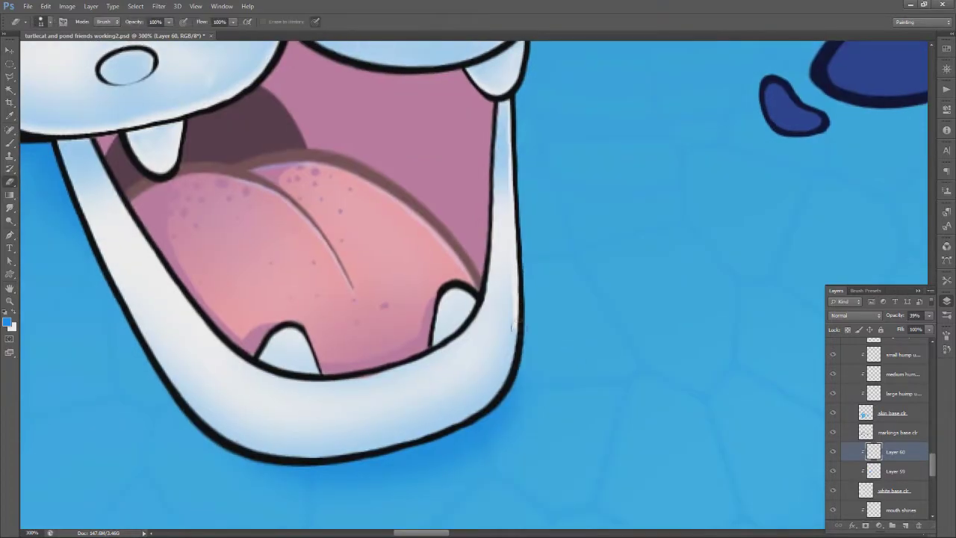
Erase a thin highlight along the jaw's lower outer edge, smudge it soft, and add glints to the lower teeth
mouse_move(512, 326)
left_mouse_down()
mouse_move(501, 379)
mouse_move(463, 423)
left_mouse_up()
left_click_drag(448, 423, 346, 438)
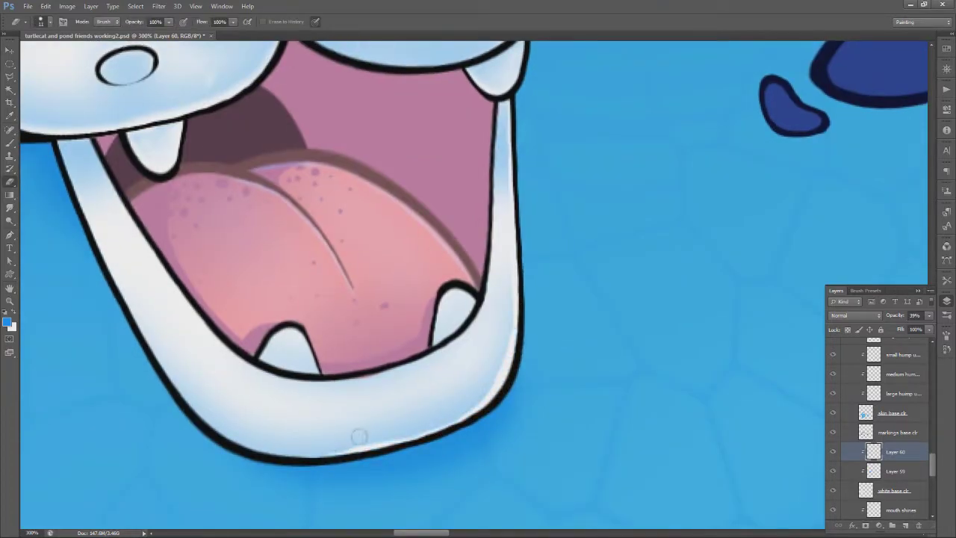
key("r")
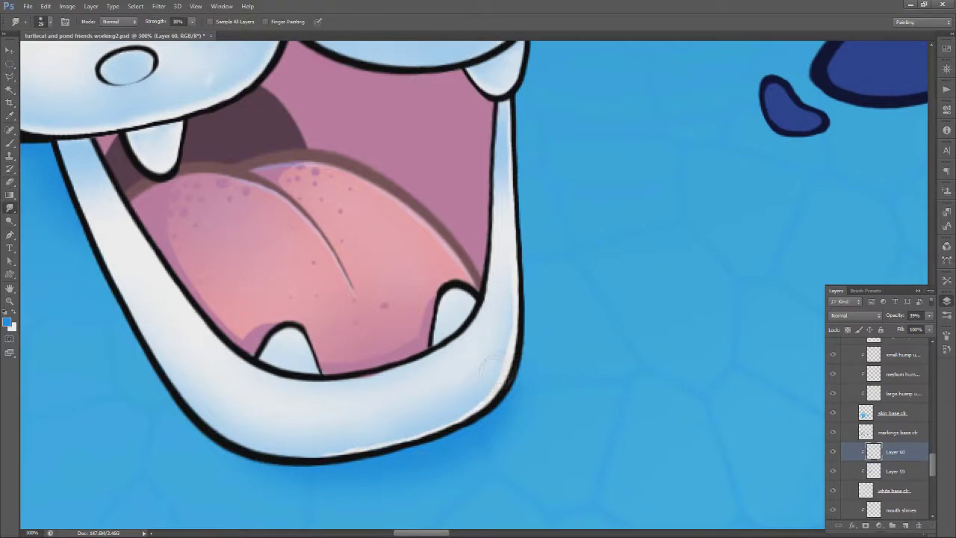
key("b")
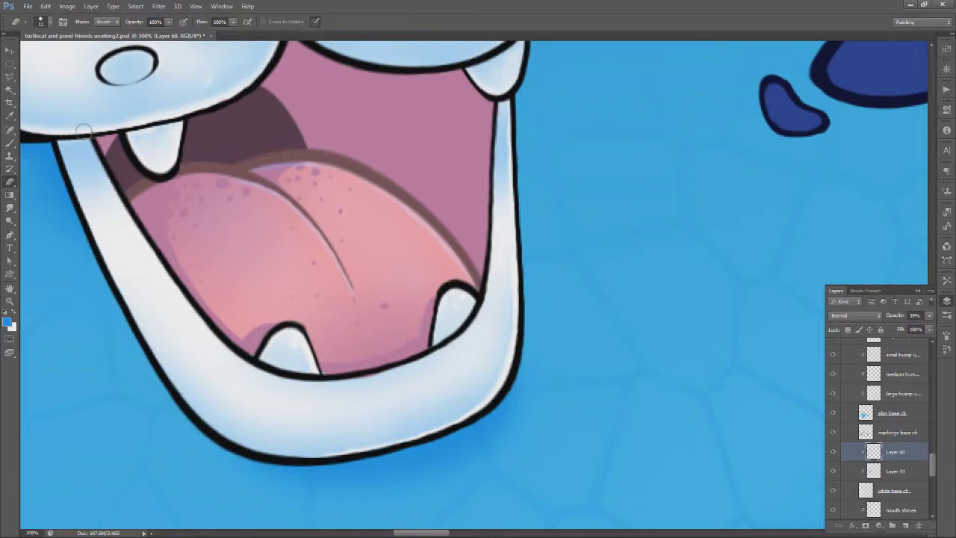
key("r")
Try erasing a spot on the pink base clr layer where the muzzle meets the mouth
left_click_drag(932, 470, 932, 495)
left_click(896, 380)
key("space")
left_click_drag(284, 256, 266, 328)
key("e")
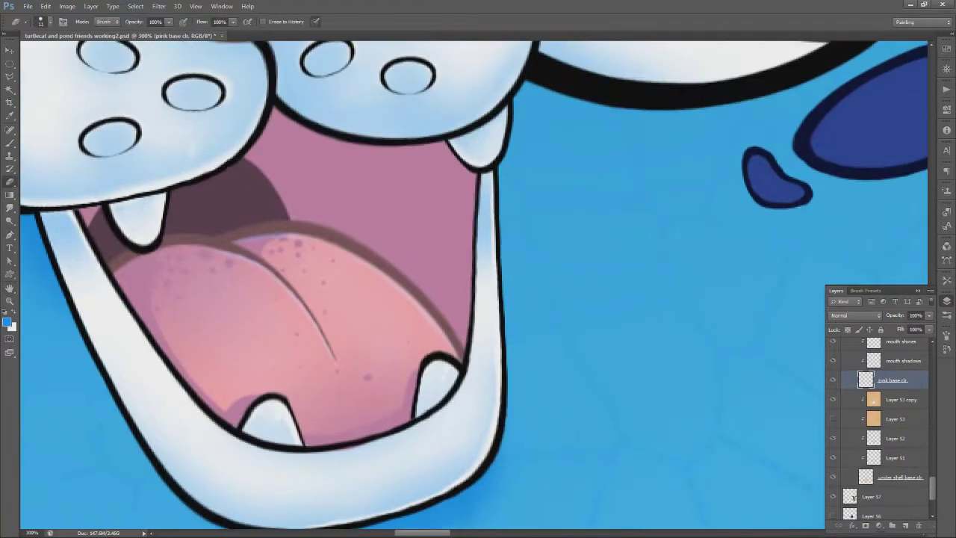
key("space")
left_click_drag(83, 99, 139, 278)
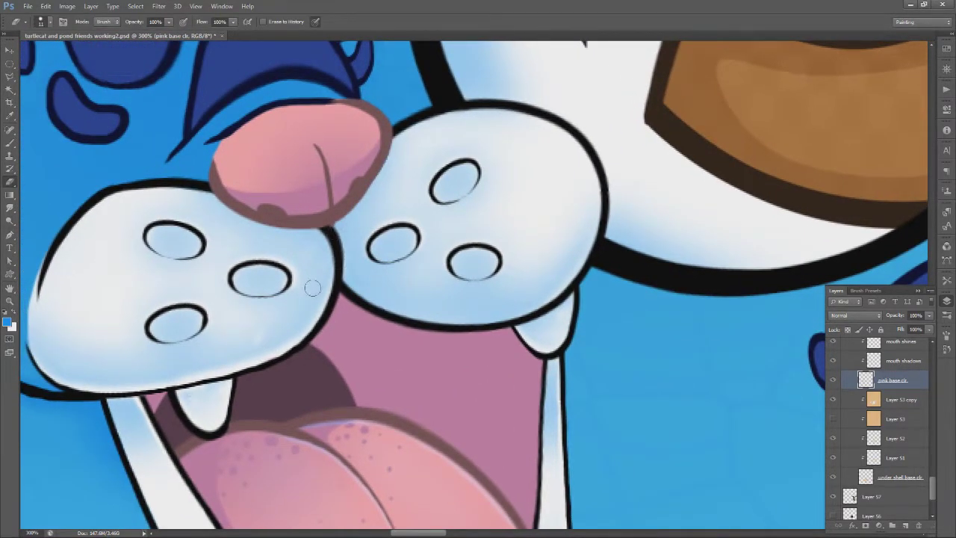
key("space")
left_click(339, 313)
left_click(46, 6)
left_click(46, 6)
left_click(52, 35)
Sample the mouth's pink and touch up the pink base clr layer with a small brush along the mouth's lower edge
key("space")
left_click_drag(413, 378, 469, 278)
left_click(442, 284, "alt")
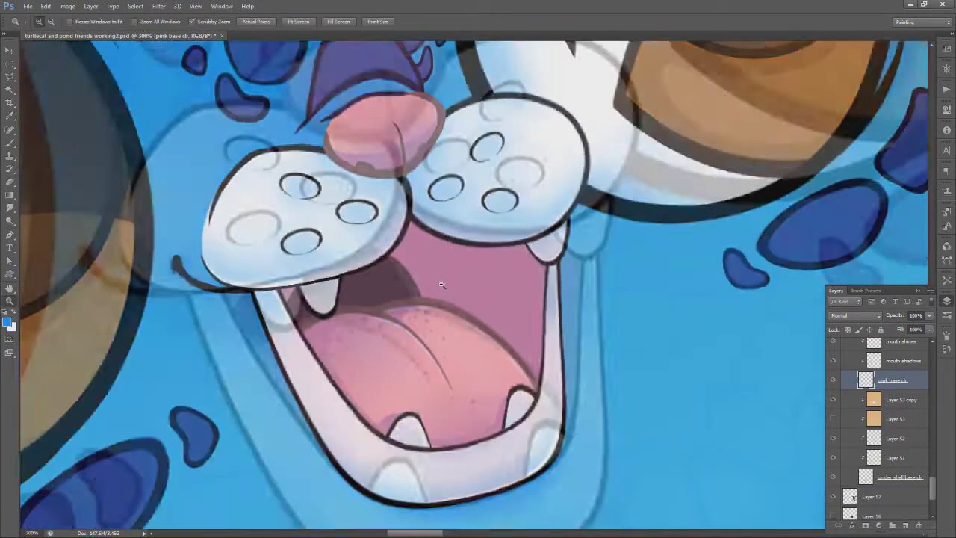
left_click(441, 284, "alt")
left_click(452, 365, "ctrl")
left_click(451, 366, "ctrl")
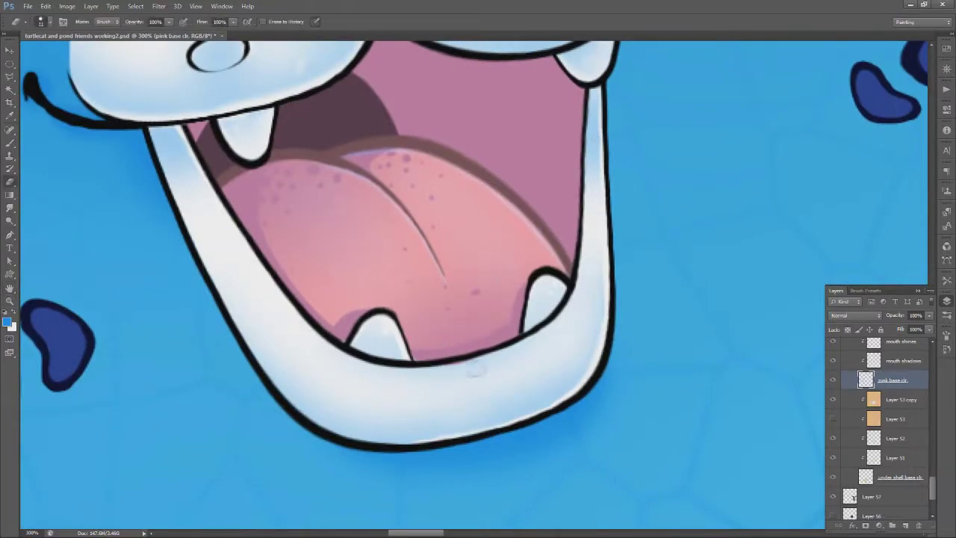
left_click_drag(932, 480, 932, 471)
left_click_drag(833, 422, 833, 403)
key("i")
left_click(486, 239)
key("b")
right_click(445, 320)
left_click_drag(471, 349, 465, 348)
left_click(415, 359)
right_click(439, 316)
left_click(416, 360)
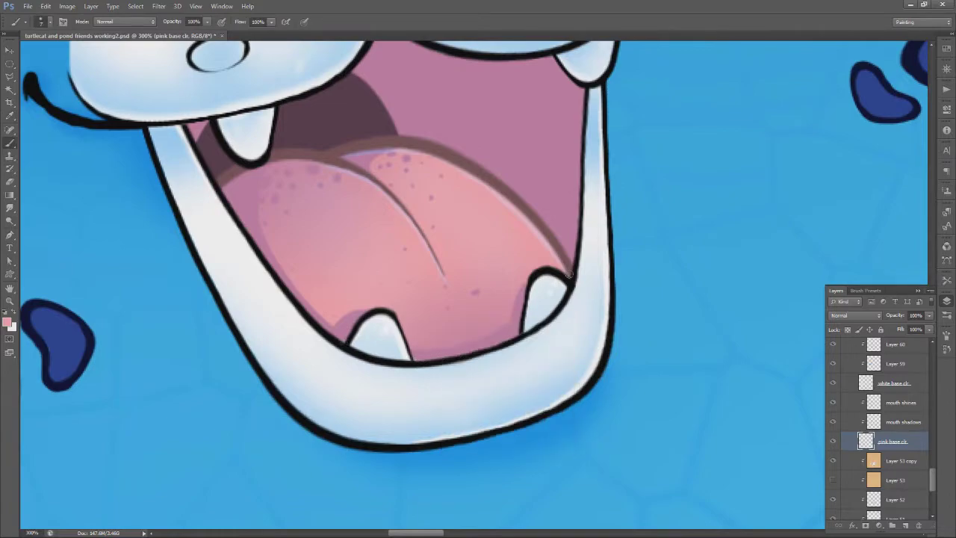
Clean up the white base clr layer along the jaw's inner outline with the eraser and reselect the pink base clr layer
left_click(912, 384)
key("e")
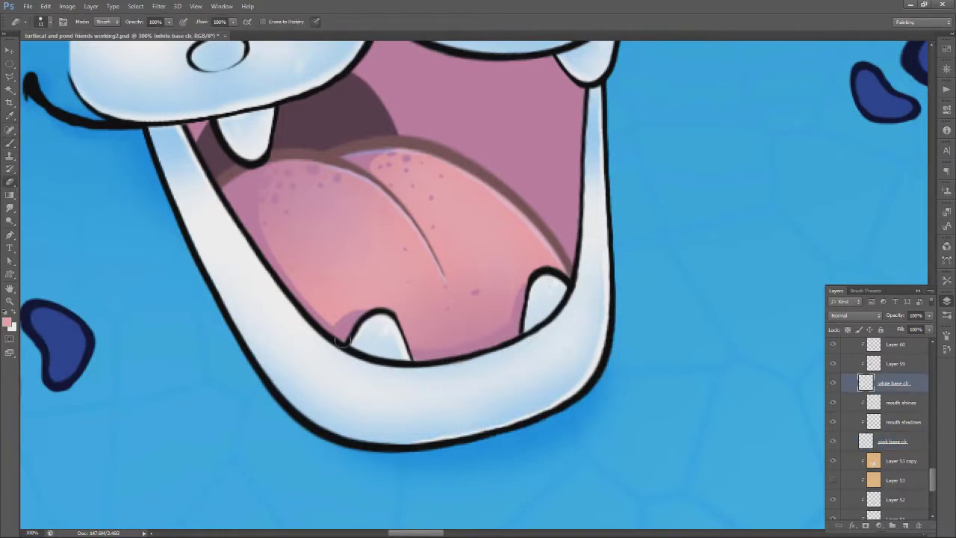
right_click(412, 360)
key("Escape")
left_click(911, 441)
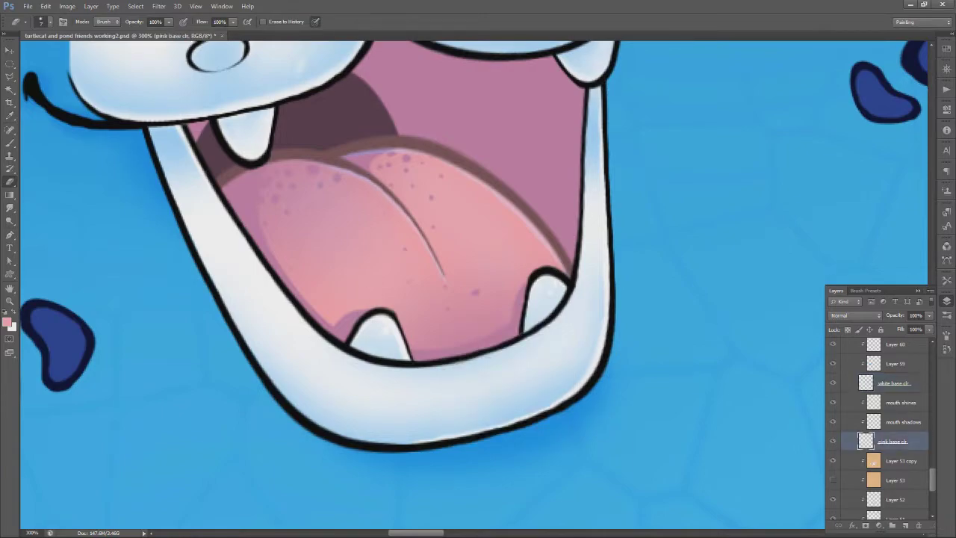
Adjust the opacity of Layer 59 and set Layer 60's opacity to 46%, judging the shading on the whole character
key("z")
left_click(488, 215, "alt")
left_click(495, 221, "alt")
left_click(495, 224, "alt")
left_click(497, 228, "alt")
left_click(500, 235, "alt")
key("e")
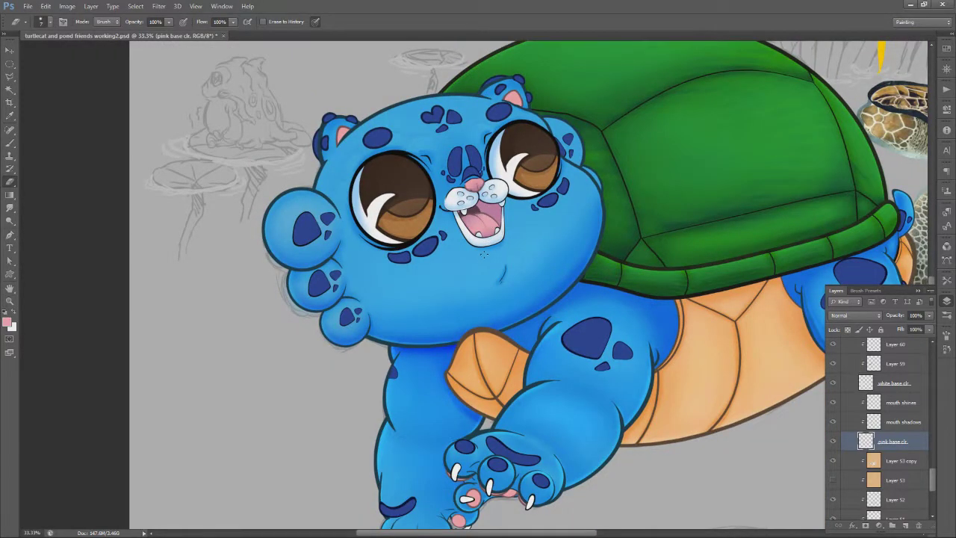
left_click_drag(484, 254, 428, 291)
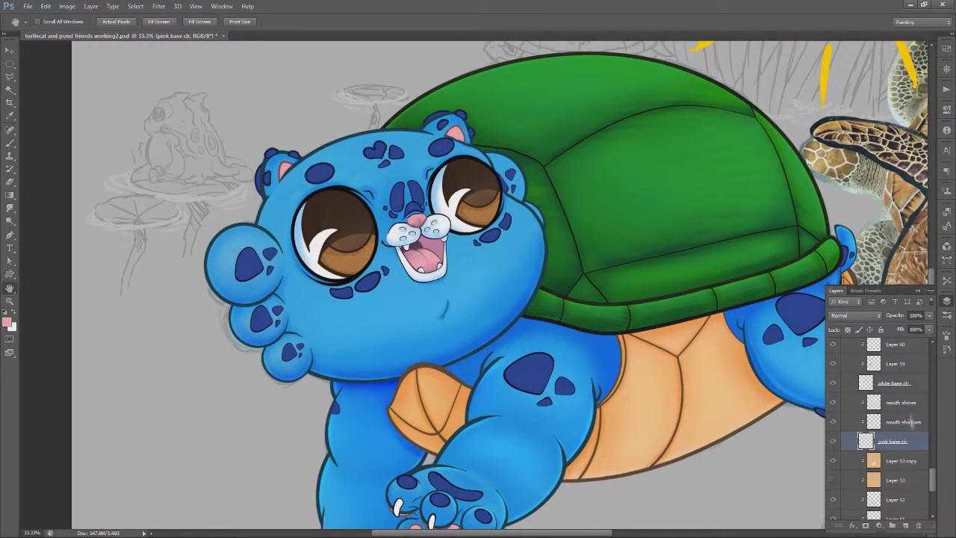
left_click(894, 382)
left_click(895, 363)
mouse_move(929, 315)
left_mouse_down()
mouse_move(891, 329)
mouse_move(936, 335)
mouse_move(896, 338)
mouse_move(909, 357)
left_mouse_up()
left_click(896, 344)
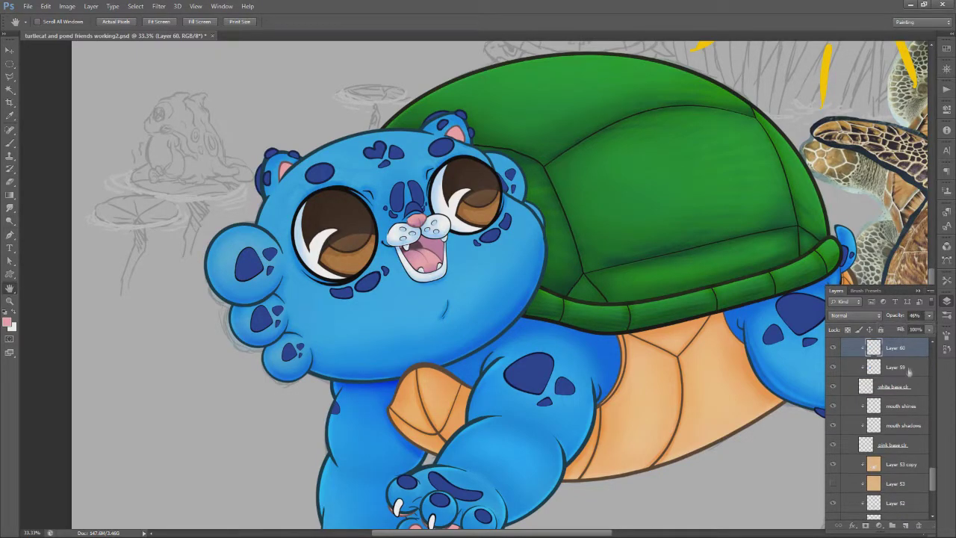
Reduce the saturation of the blue muzzle shading on Layer 60 with Hue/Saturation
left_click(158, 6)
mouse_move(66, 6)
mouse_move(105, 32)
left_click(206, 99)
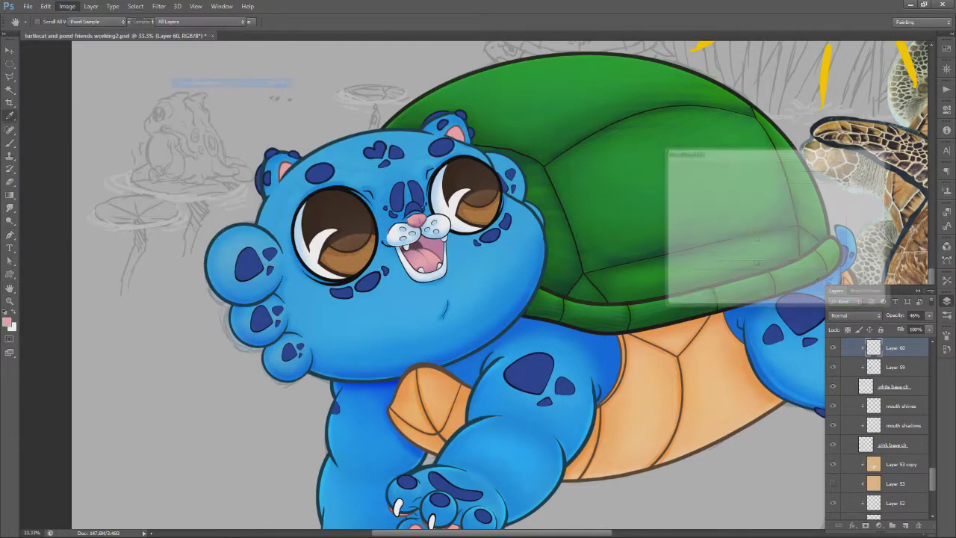
left_click_drag(755, 239, 739, 240)
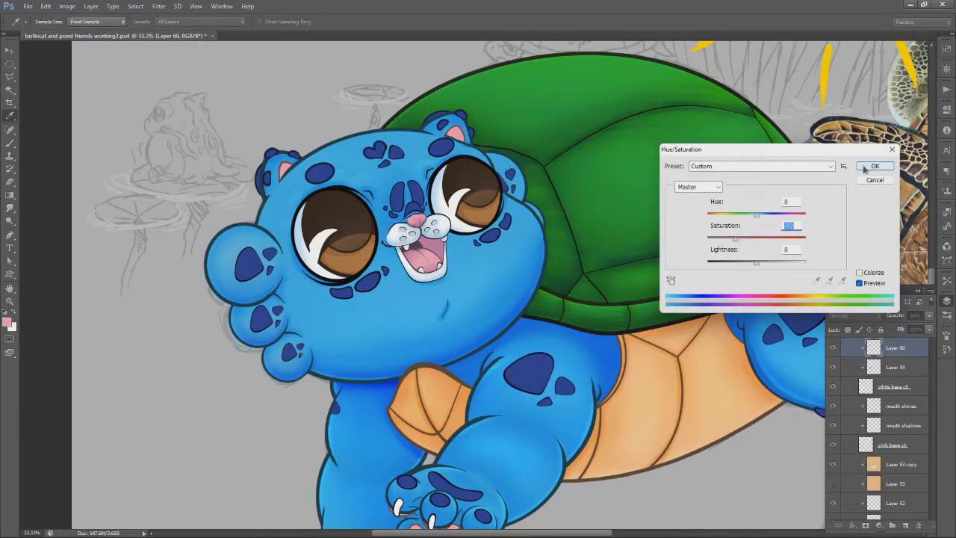
left_click(872, 166)
Sample the muted blue from the muzzle shading as the foreground colour and lower Layer 60's opacity
key("i")
left_click_drag(395, 235, 439, 233)
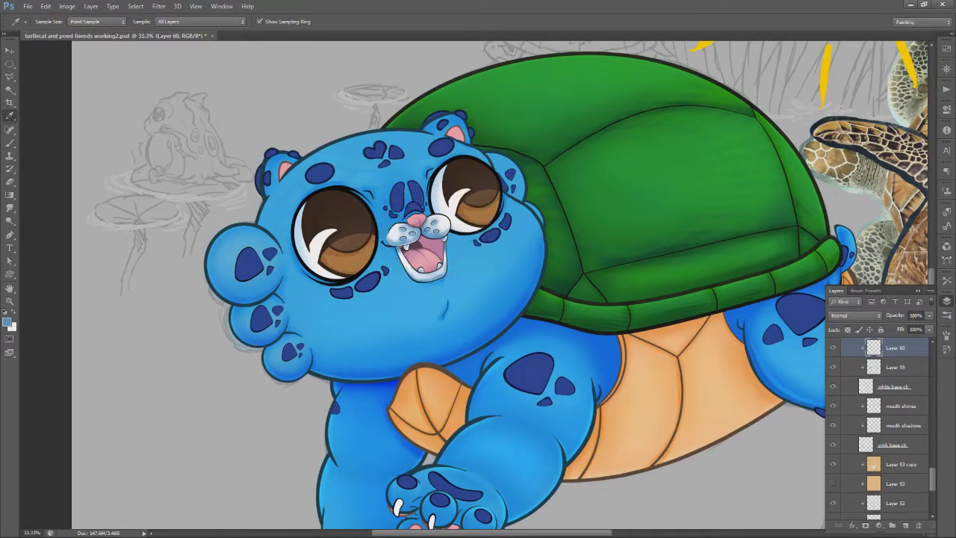
left_click_drag(929, 316, 888, 327)
Move Layer 59 above Layer 60 and recolour it by merging it with a new layer filled with the sampled blue
left_click_drag(887, 368, 898, 421)
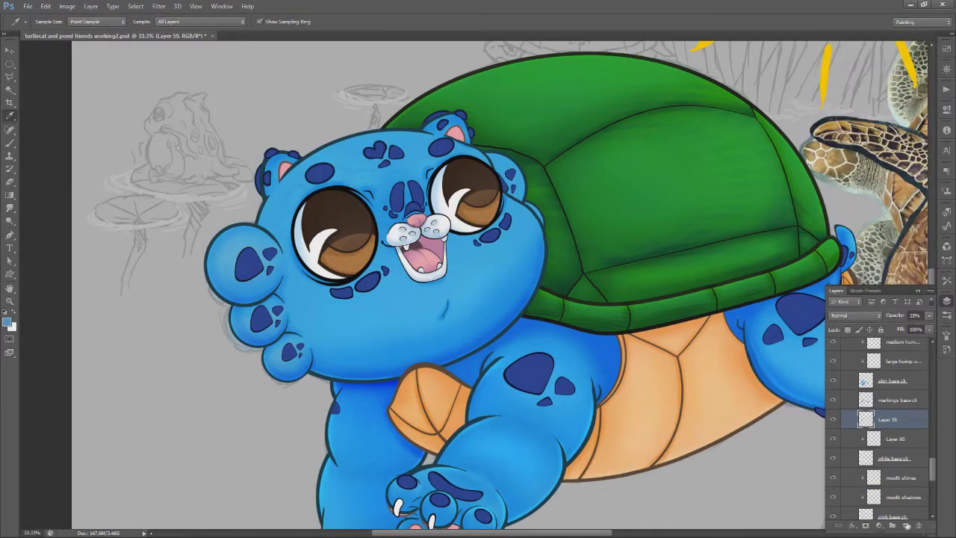
left_click(906, 525)
key("g")
key("shift+g")
left_click(889, 439, "ctrl")
right_click(896, 420)
left_click(867, 263)
Place the merged eye-white shading layer beneath Layer 60 at 23% opacity and save the file
left_click_drag(929, 316, 891, 327)
left_click_drag(891, 420, 890, 448)
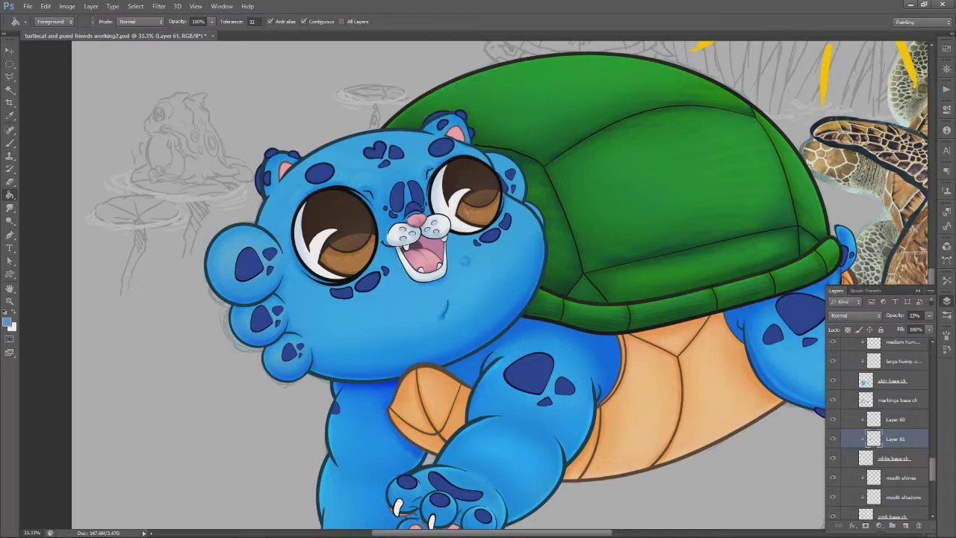
key("ctrl+s")
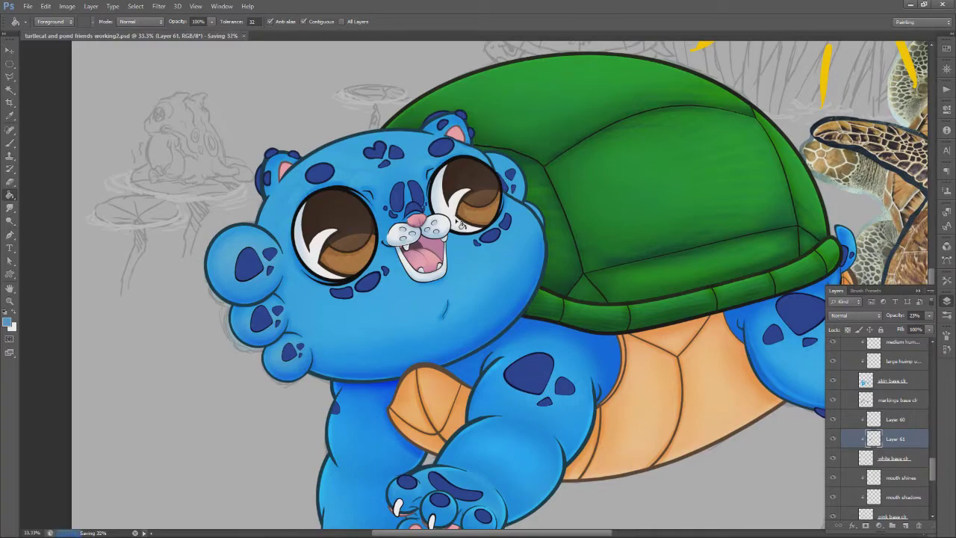
Add a new clipped layer above Layer 60 for the paw claws and set the brush size to 20 px
left_click(10, 290)
left_click_drag(299, 418, 250, 278)
left_click(10, 301)
left_click(415, 373)
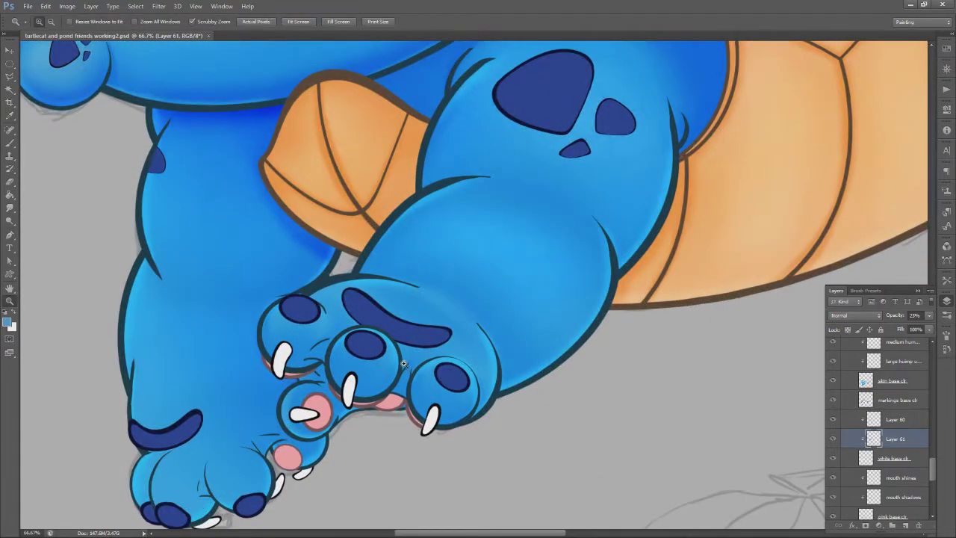
left_click(404, 364)
left_click(10, 290)
left_click_drag(407, 325, 537, 228)
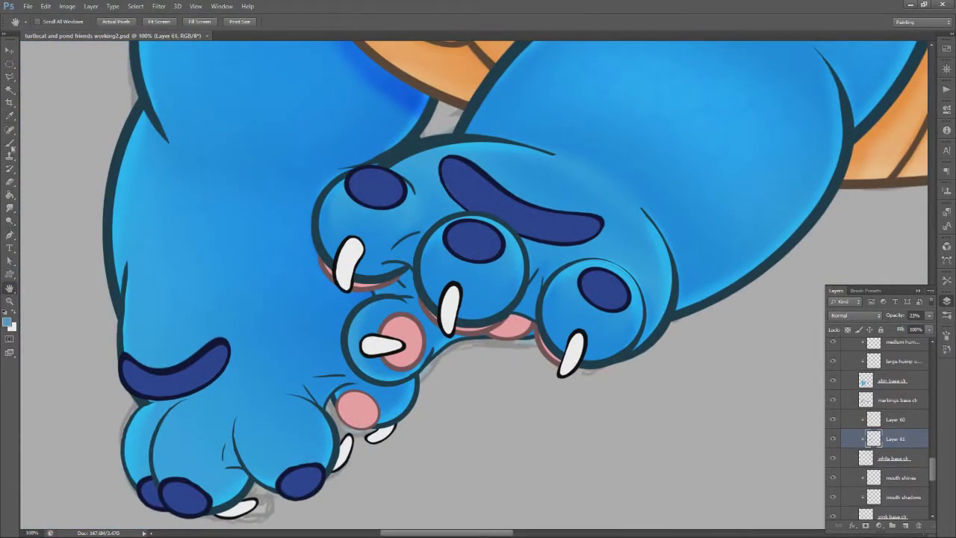
left_click(10, 143)
right_click(410, 253)
type("20")
left_click(909, 424)
left_click(905, 525)
right_click(897, 418)
left_click(829, 154)
Paint blue shading along the edges of the white claws on both front paws
left_click_drag(356, 239, 340, 290)
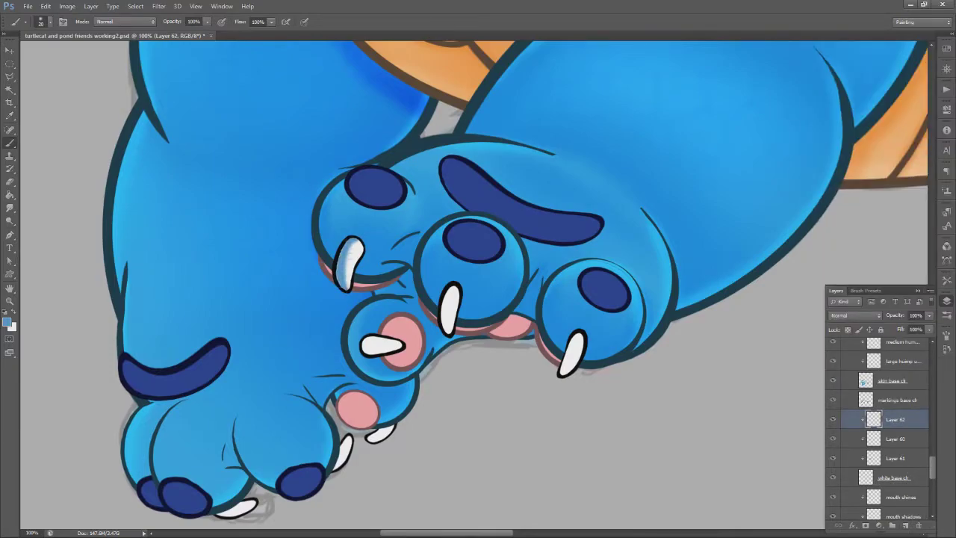
left_click_drag(361, 342, 404, 349)
left_click_drag(455, 288, 445, 334)
left_click_drag(581, 341, 561, 374)
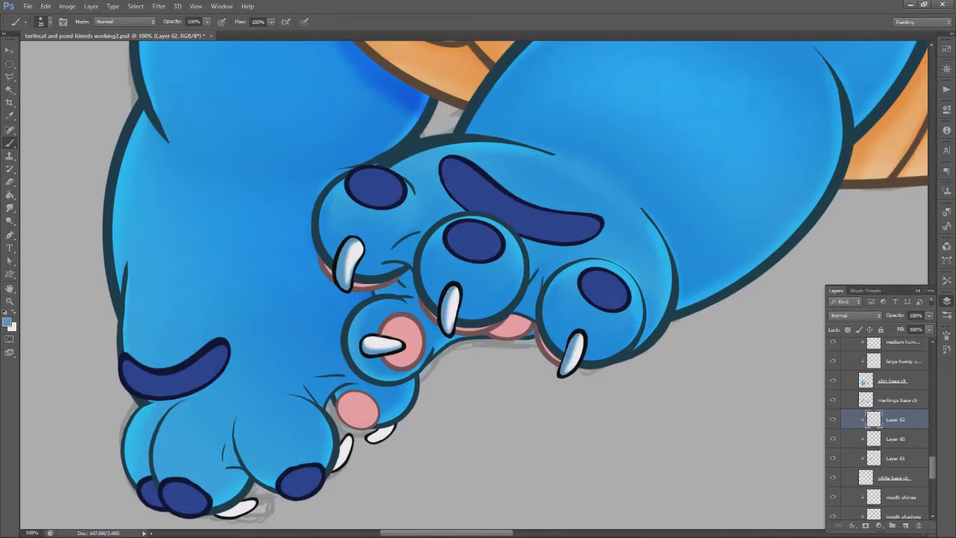
left_click_drag(393, 430, 367, 439)
mouse_move(244, 498)
left_mouse_down()
mouse_move(221, 512)
mouse_move(238, 516)
left_mouse_up()
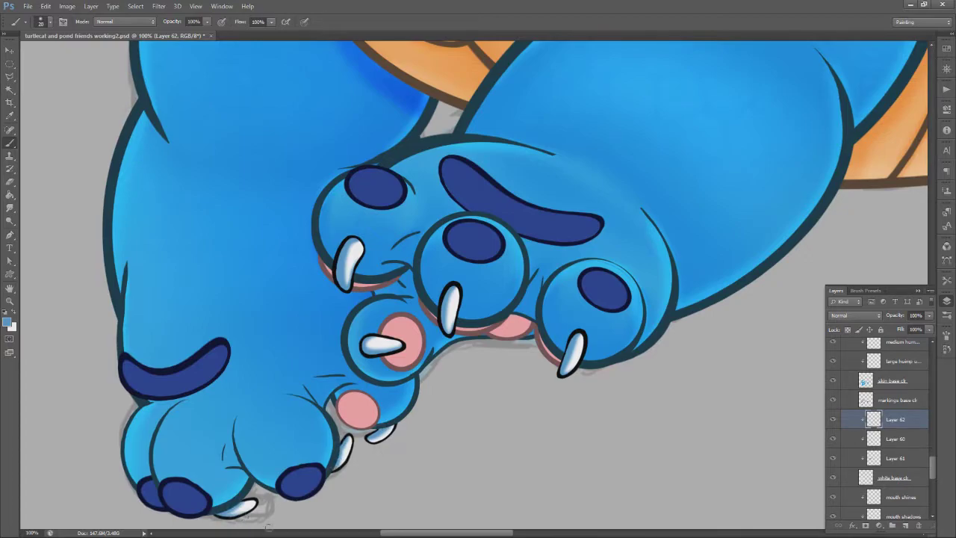
Soften the claw shading with the last used filter at 56% layer opacity and erase small highlights in it
left_click(158, 6)
left_click(178, 16)
left_click_drag(929, 316, 908, 334)
left_click(10, 183)
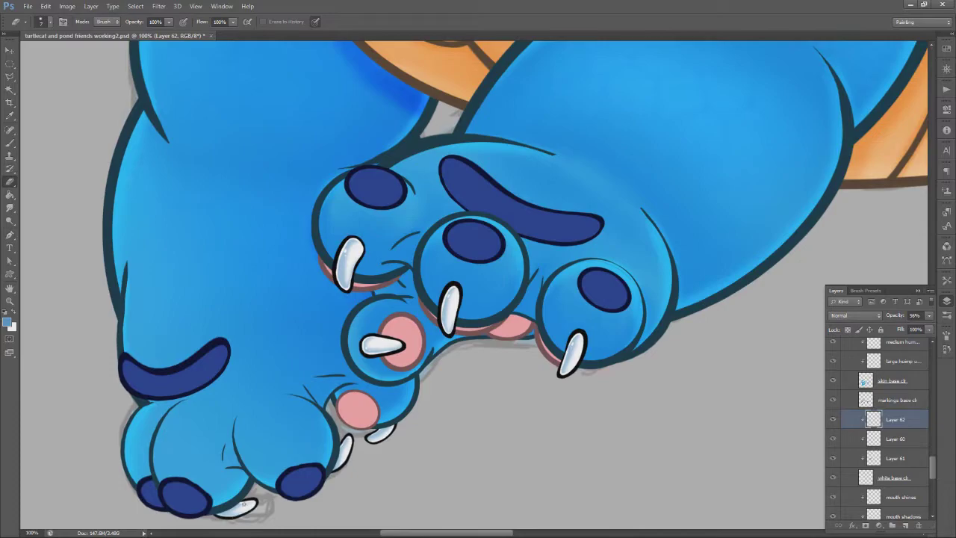
Examine the shoulder markings and the nearby outlines up close with the skin base clr layer selected
key("z")
left_click(326, 427, "alt")
left_click(327, 426, "alt")
left_click(326, 426, "alt")
left_click(327, 426, "alt")
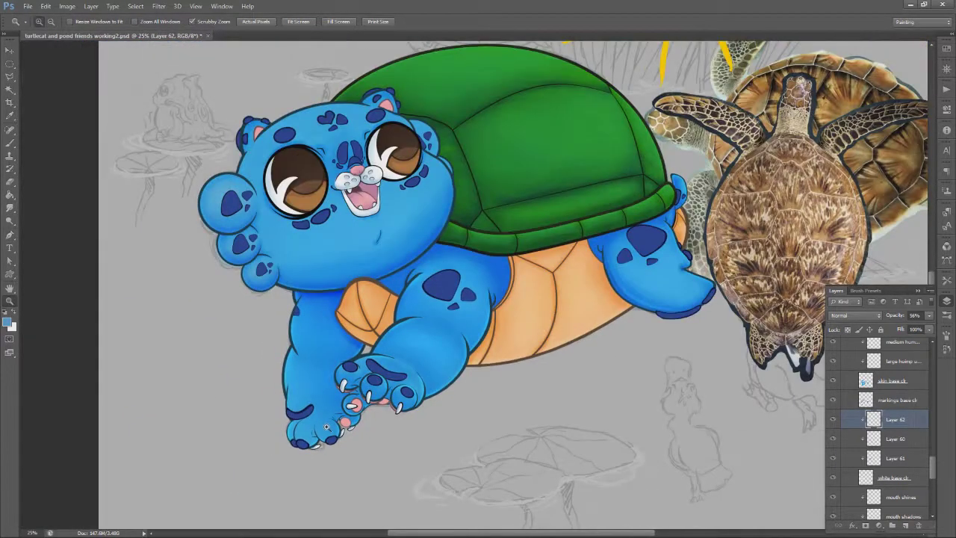
left_click(37, 532)
type("100")
key("Return")
key("e")
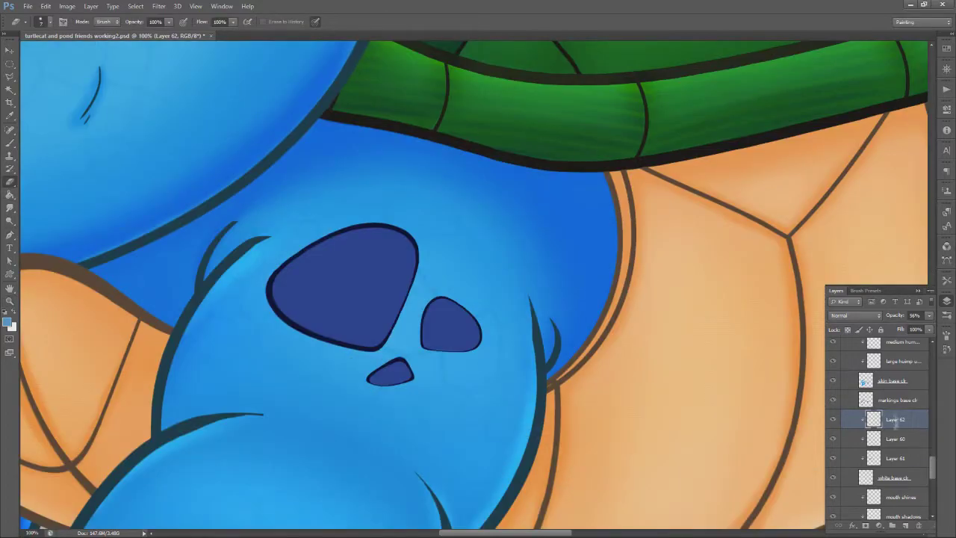
left_click(893, 381)
scroll(438, 337, "up", 2)
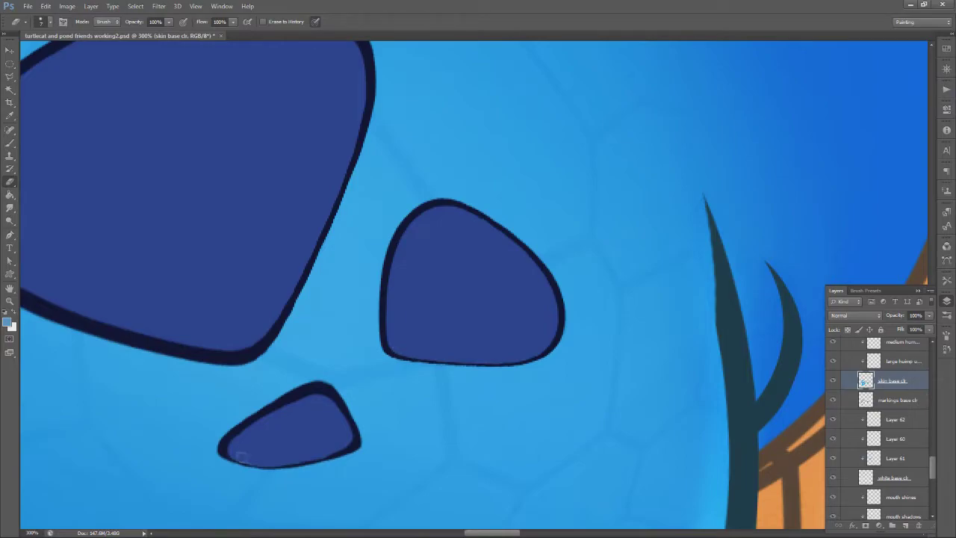
key("h")
left_click_drag(185, 264, 336, 384)
left_click_drag(162, 312, 407, 435)
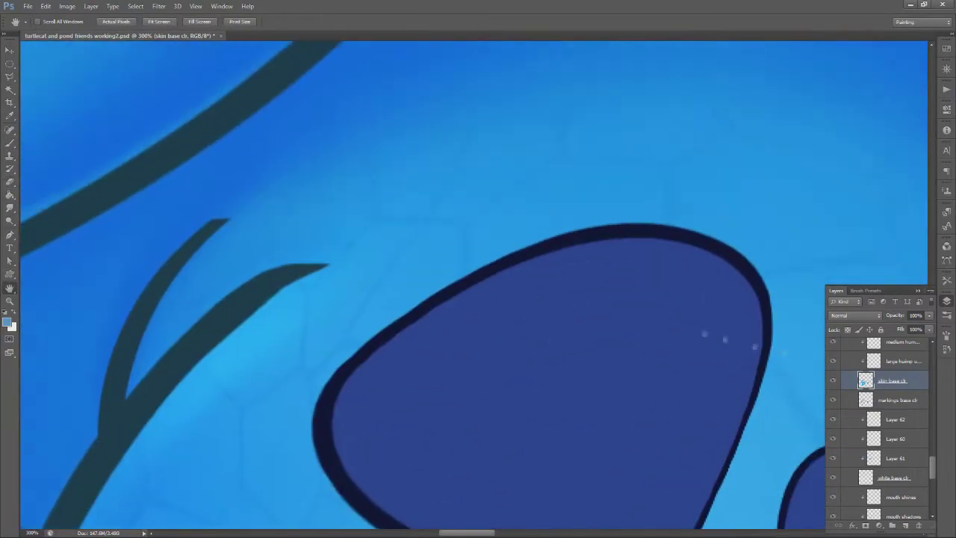
Find the front arm's outline among the line layers and select the pudgey arm 1 line layer
mouse_move(932, 466)
left_mouse_down()
mouse_move(932, 364)
mouse_move(934, 498)
mouse_move(935, 419)
left_mouse_up()
left_click(852, 407)
left_click(852, 395)
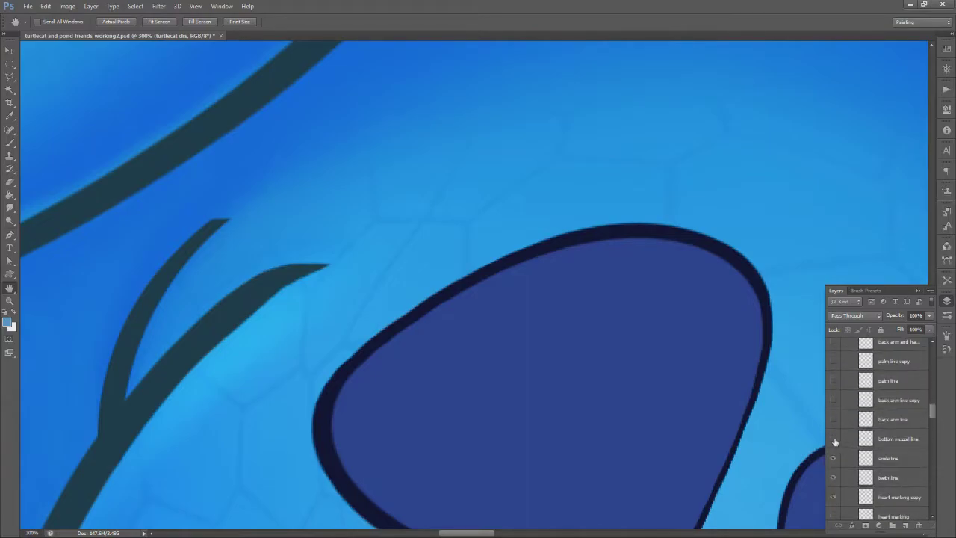
key("ctrl+0")
left_click(889, 381)
scroll(835, 489, "up", 5)
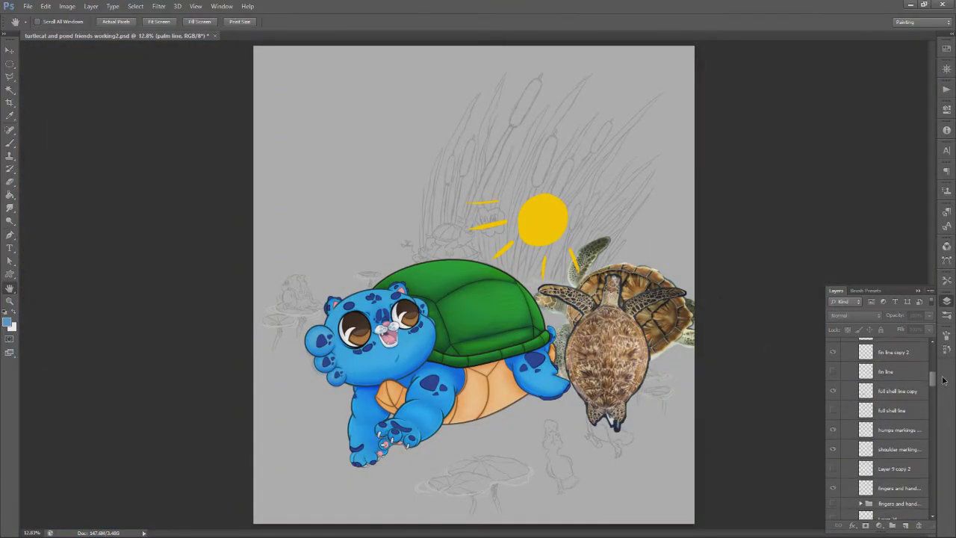
left_click(834, 488)
scroll(833, 430, "up", 5)
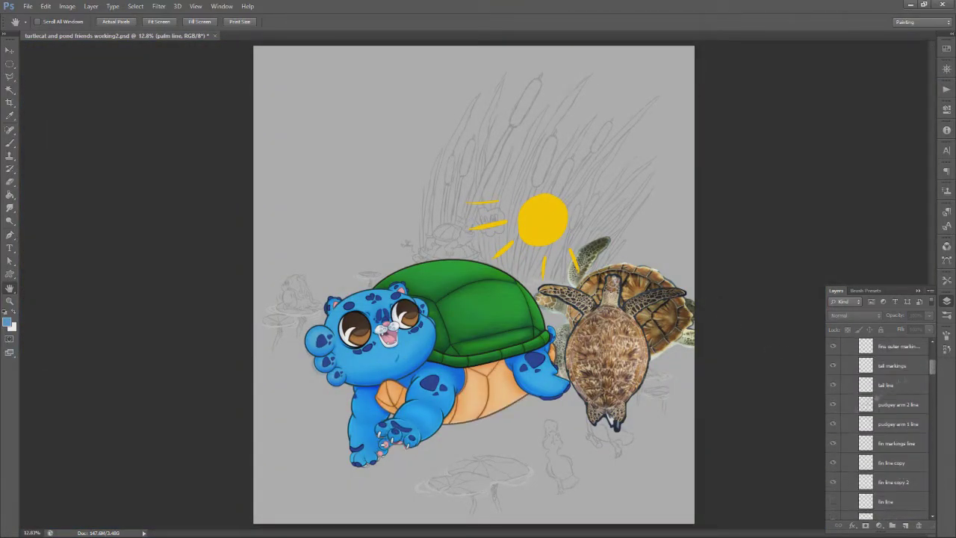
left_click(832, 428)
left_click(896, 424)
Check the front arm's outline up close with the Eraser ready and save the file
key("z")
left_click(415, 376)
left_click(415, 376)
left_click(415, 376)
left_click(416, 376)
left_click(415, 376)
key("e")
key("ctrl+0")
key("ctrl+s")
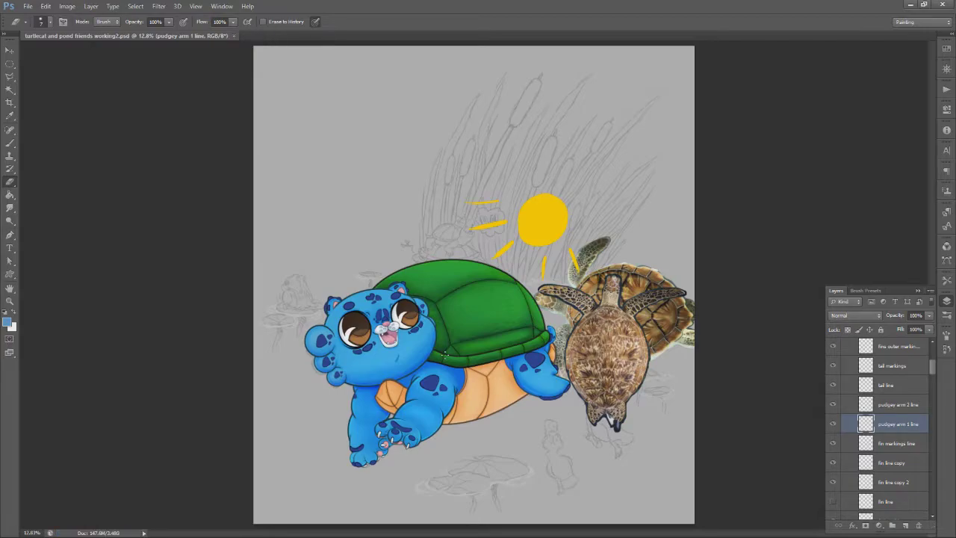
Identify the eye-white shading among the clipped layers by comparing the face with each layer hidden and shown
left_click_drag(932, 368, 933, 475)
left_click(852, 451)
left_click(851, 462)
left_click(905, 401)
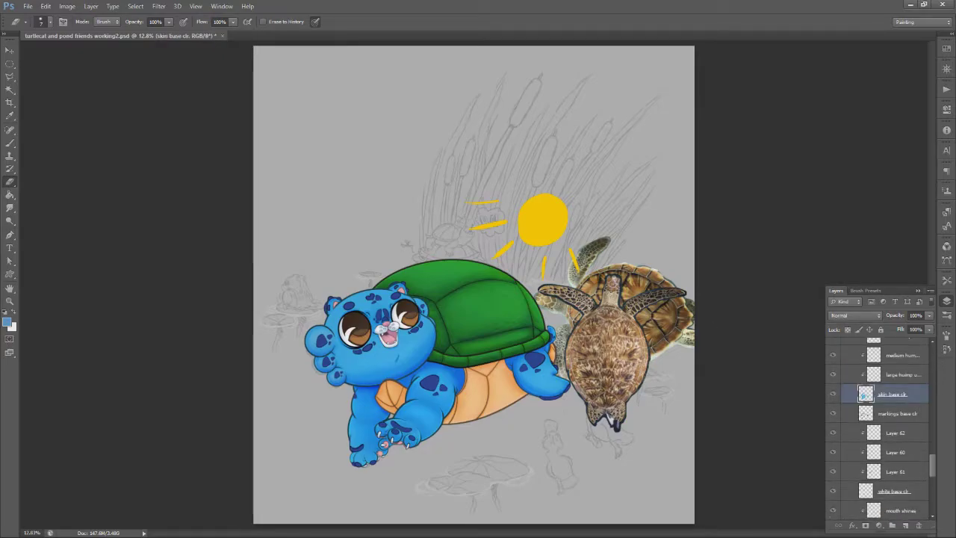
key("ctrl+space")
left_click(430, 317)
left_click(429, 317)
left_click(429, 317)
left_click(430, 317)
key("space")
left_click_drag(429, 318, 475, 260)
mouse_move(934, 465)
left_mouse_down()
mouse_move(936, 396)
mouse_move(935, 470)
left_mouse_up()
left_click(900, 459)
left_click(832, 422)
left_click(833, 421)
left_click(833, 440)
left_click(833, 440)
Rename the eye-white shading layer as eyes shadows and place a duplicate of it above the pupils line layer
left_click_drag(900, 442, 899, 395)
double_click(894, 401)
type("eyes shadows")
key("Return")
left_click_drag(906, 402, 905, 525)
left_click_drag(905, 396, 890, 457)
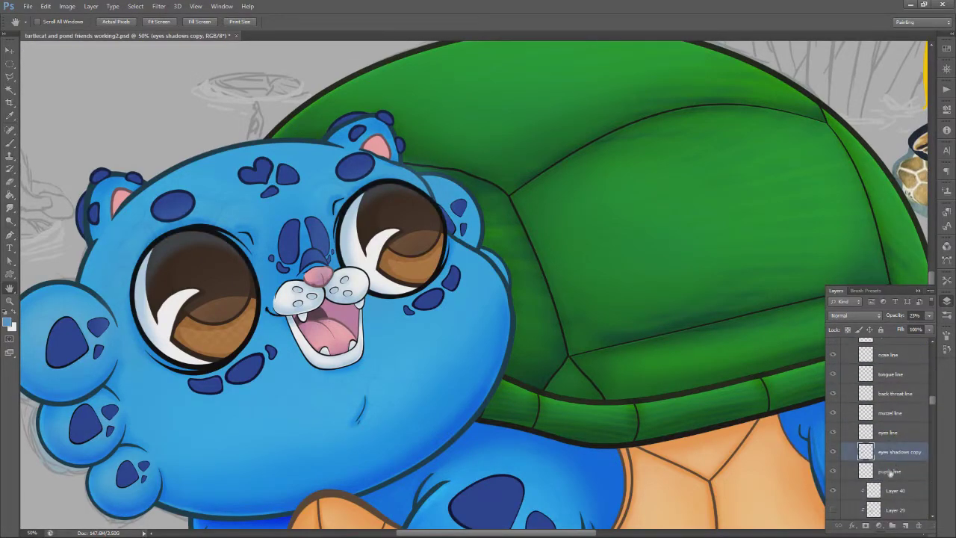
Try other blend modes and a clipping mask on the eyes shadows copy layer
left_click(855, 315)
left_click(852, 153)
left_click(857, 315)
left_click(855, 177)
left_click(898, 461, "alt")
left_click(855, 315)
left_click(865, 120)
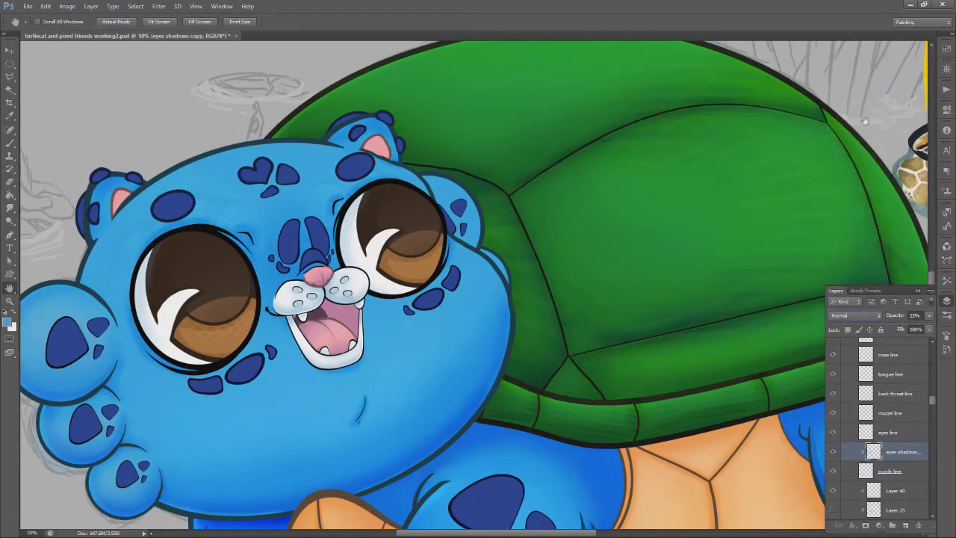
mouse_move(894, 458)
left_mouse_down()
mouse_move(916, 429)
mouse_move(902, 462)
left_mouse_up()
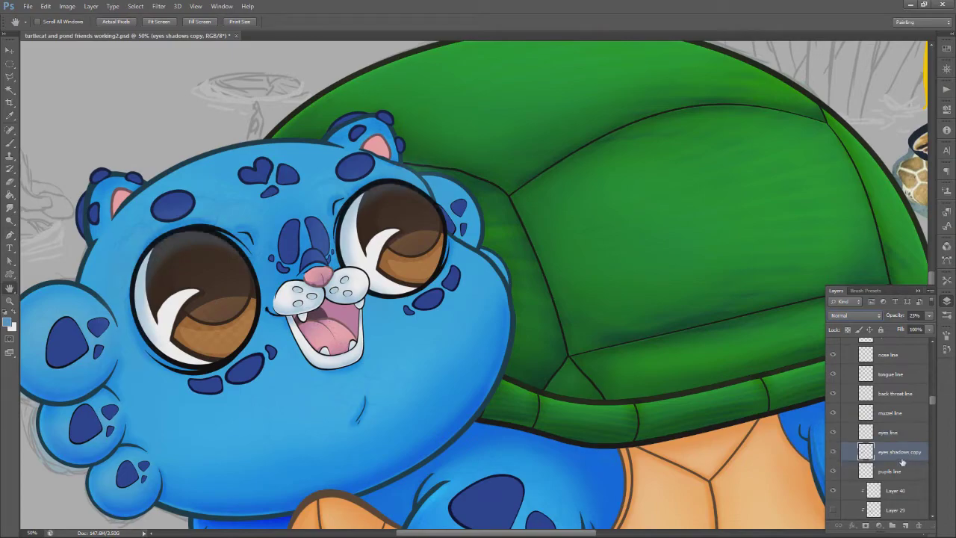
left_click(836, 454)
left_click(836, 454)
Apply a Gaussian Blur to the eyes shadows copy layer
left_click(159, 6)
mouse_move(184, 107)
left_click(304, 170)
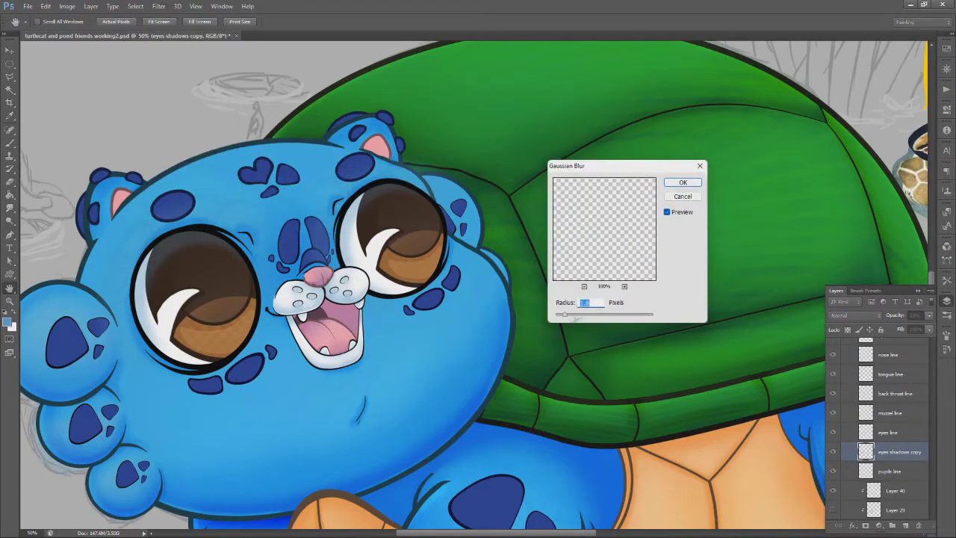
left_click_drag(582, 318, 606, 317)
left_click(683, 182)
Select the outlines of both eyes with the Polygonal Lasso
key("b")
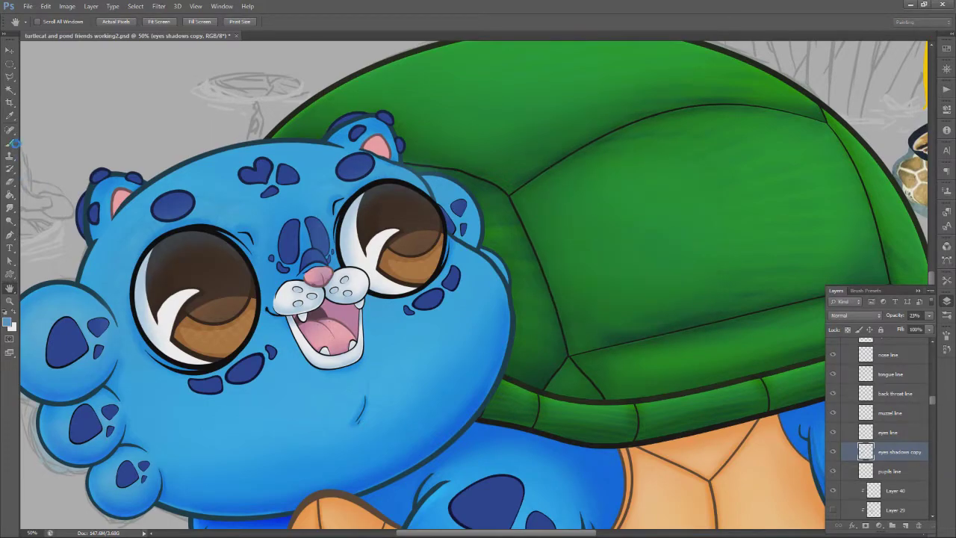
key("l")
mouse_move(170, 235)
left_mouse_down()
mouse_move(139, 280)
mouse_move(148, 336)
mouse_move(185, 370)
mouse_move(223, 370)
mouse_move(239, 360)
mouse_move(262, 292)
mouse_move(241, 251)
mouse_move(209, 234)
mouse_move(171, 238)
left_mouse_up()
mouse_move(351, 275)
left_mouse_down()
mouse_move(349, 221)
mouse_move(390, 189)
mouse_move(415, 192)
mouse_move(446, 224)
mouse_move(443, 280)
mouse_move(423, 299)
mouse_move(351, 275)
left_mouse_up()
key("ctrl+d")
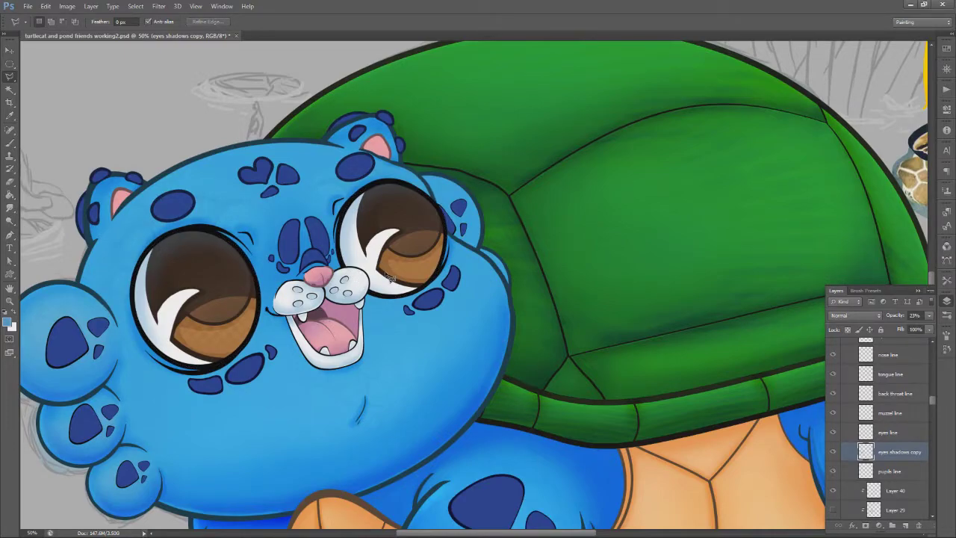
key("ctrl+shift+d")
Fill the selected eyes with a radial blue-to-transparent gradient on the eyes shadows copy layer
key("g")
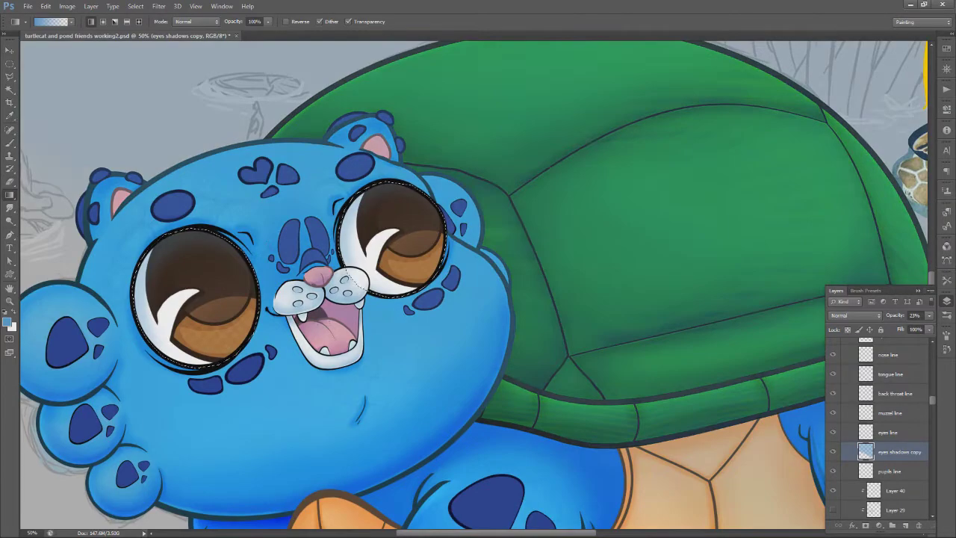
key("ctrl+z")
left_click(103, 22)
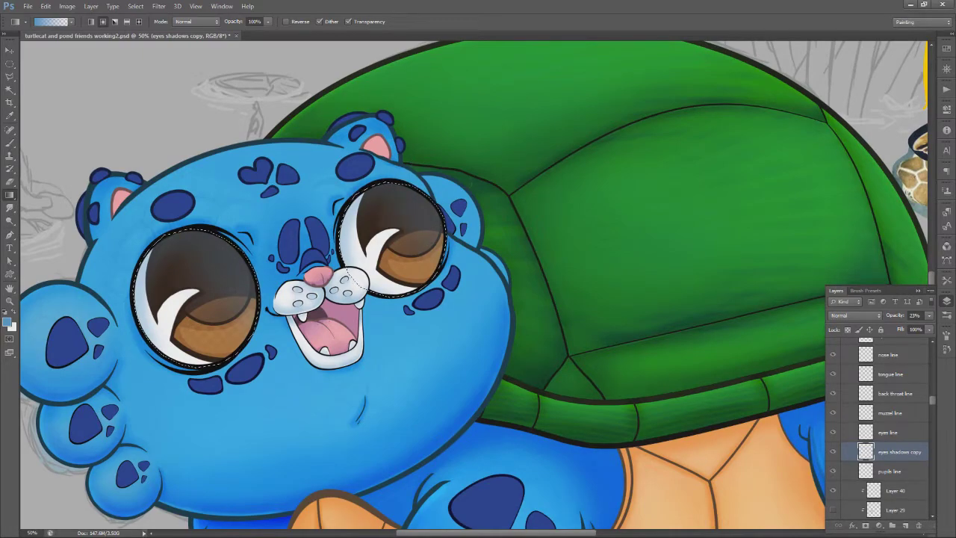
Reshape the blue eye gradient in Liquify using the Bloat tool at brush size 700
left_click(158, 6)
left_click(187, 74)
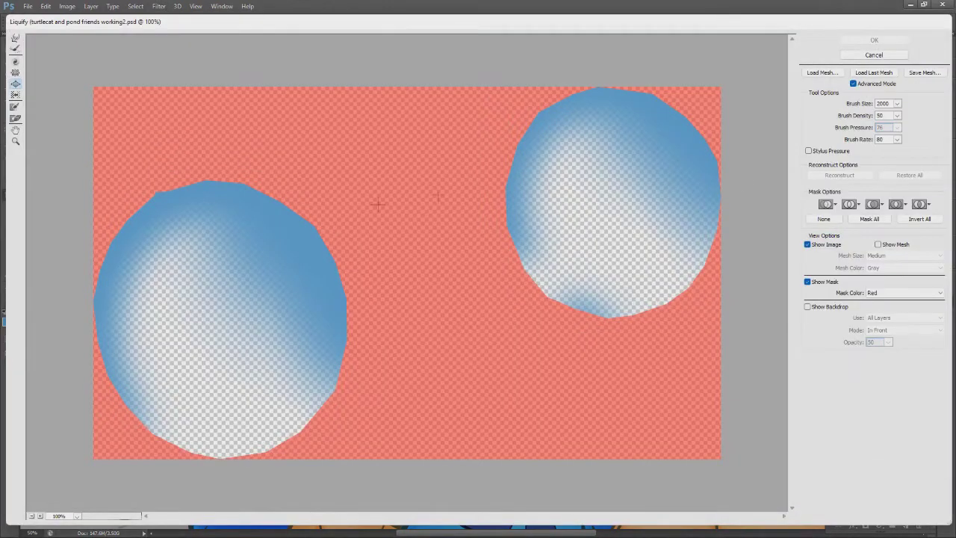
type("500")
left_click(860, 109)
type("700")
left_click(243, 277)
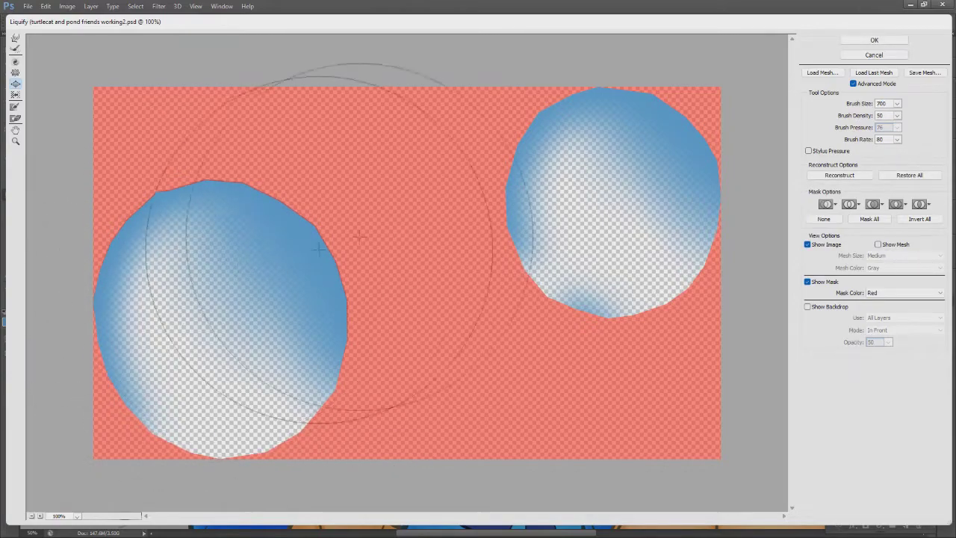
left_click(874, 40)
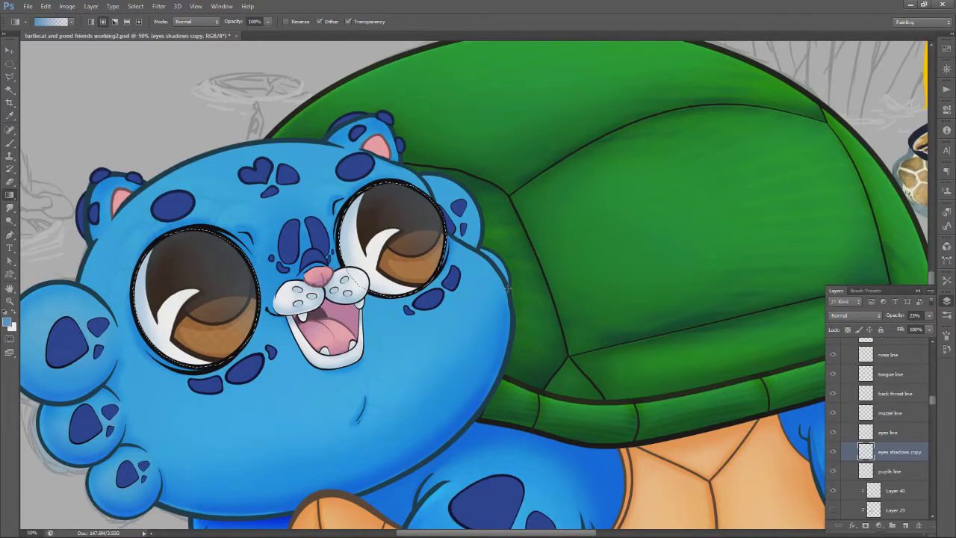
Rename the eyes shadows copy layer as eyes overlay shine and save the file
double_click(896, 453)
left_click_drag(888, 452, 936, 454)
type("overlay shine")
key("Return")
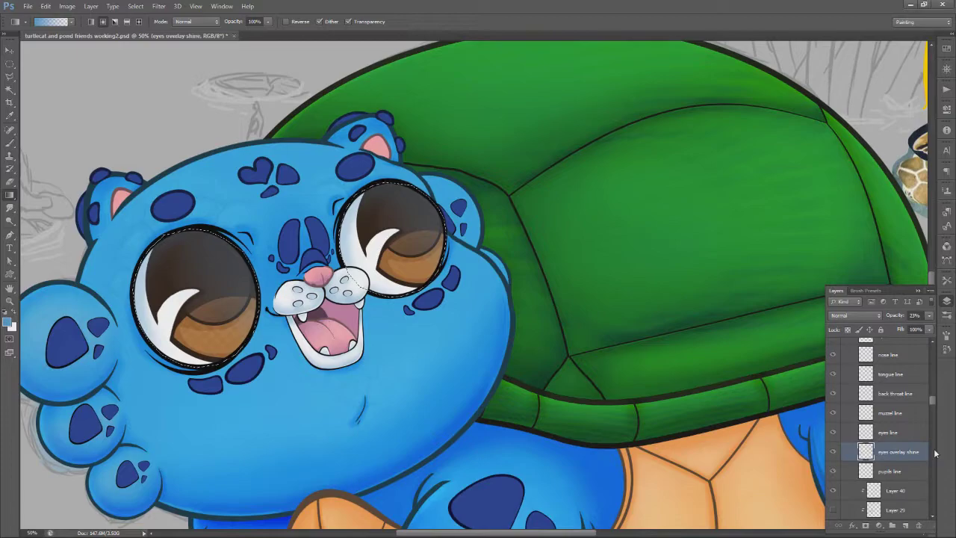
key("ctrl+s")
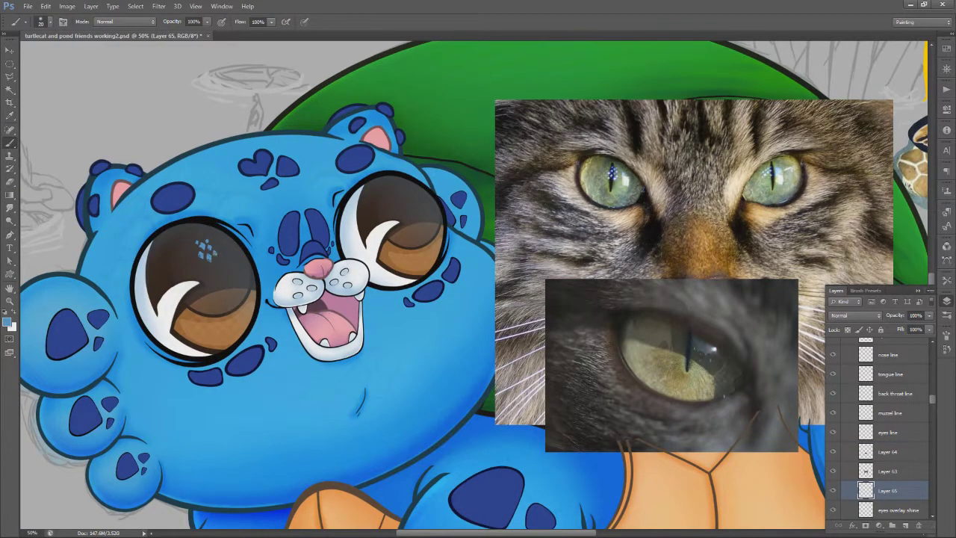
Try several blend modes to brighten the sparkle reflections on Layer 65
left_click(855, 315)
left_click(851, 181)
left_click(855, 315)
left_click(850, 131)
left_click(852, 316)
left_click(853, 139)
left_click(855, 315)
left_click(855, 147)
left_click(857, 316)
left_click(861, 155)
Duplicate Layer 65 and set the copy's blend mode to Color Dodge
key("ctrl+j")
left_click(857, 316)
left_click(856, 147)
left_click(10, 51)
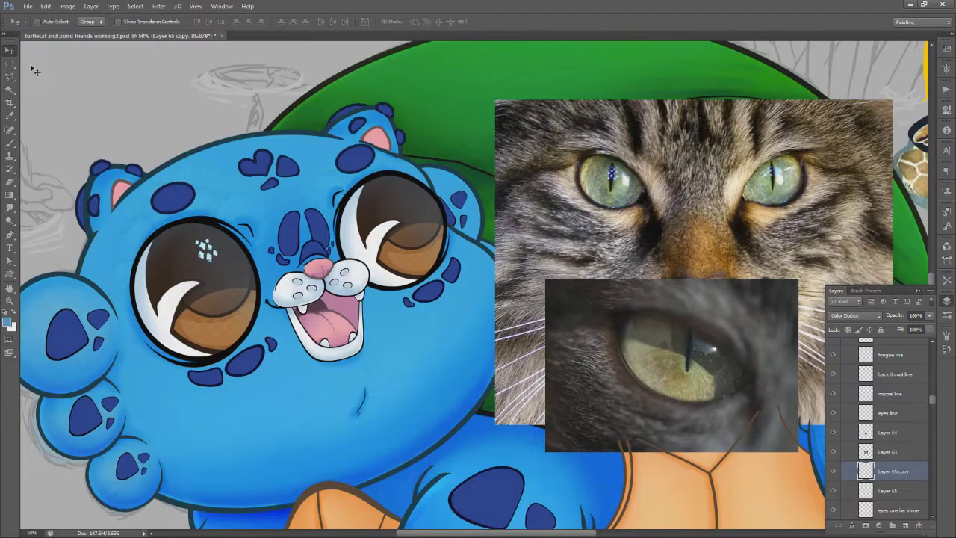
Adjust the Eraser's brush size and merge Layer 65 with its copy
left_click(10, 182)
right_click(275, 310)
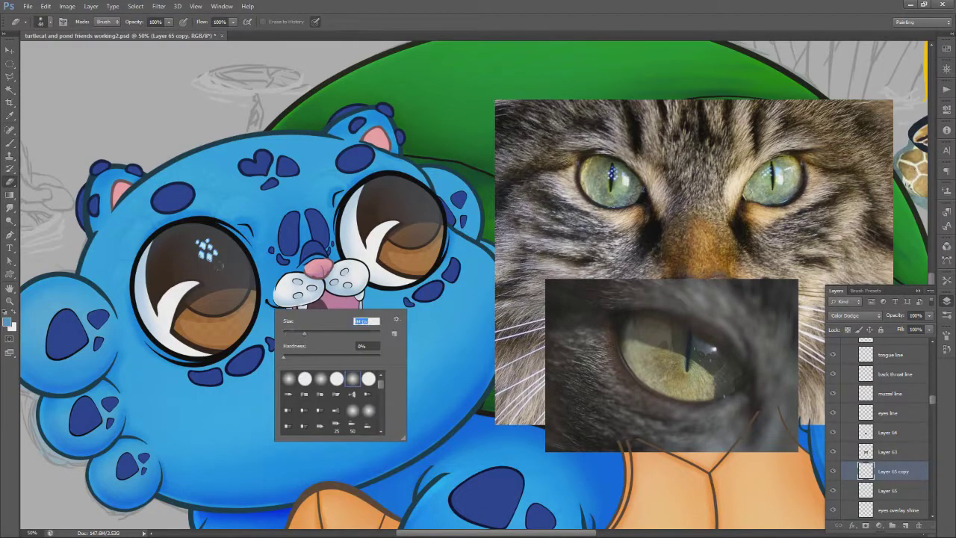
key("Return")
left_click(904, 492, "shift")
right_click(903, 482)
left_click(859, 340)
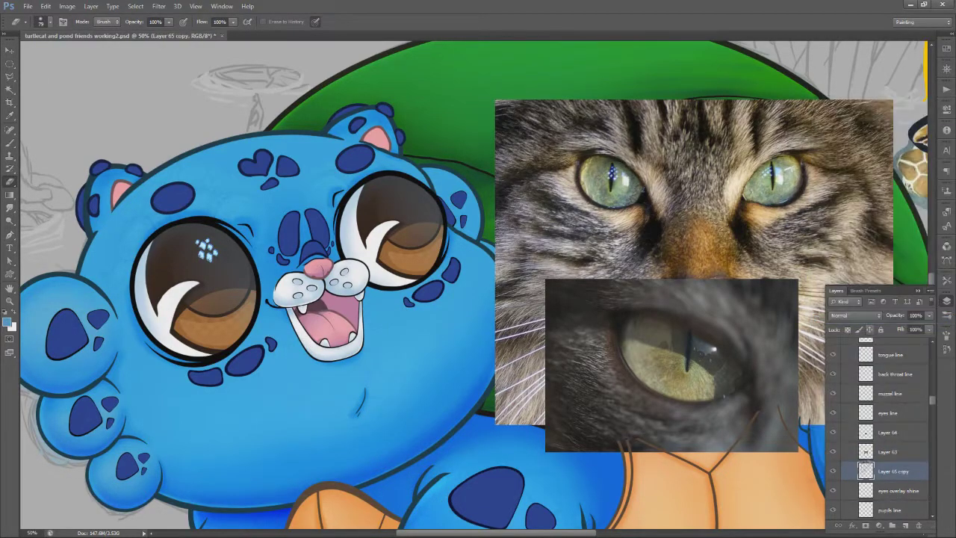
Try a Lens Blur on the merged eye sparkle
left_click(159, 6)
mouse_move(187, 110)
left_click(315, 190)
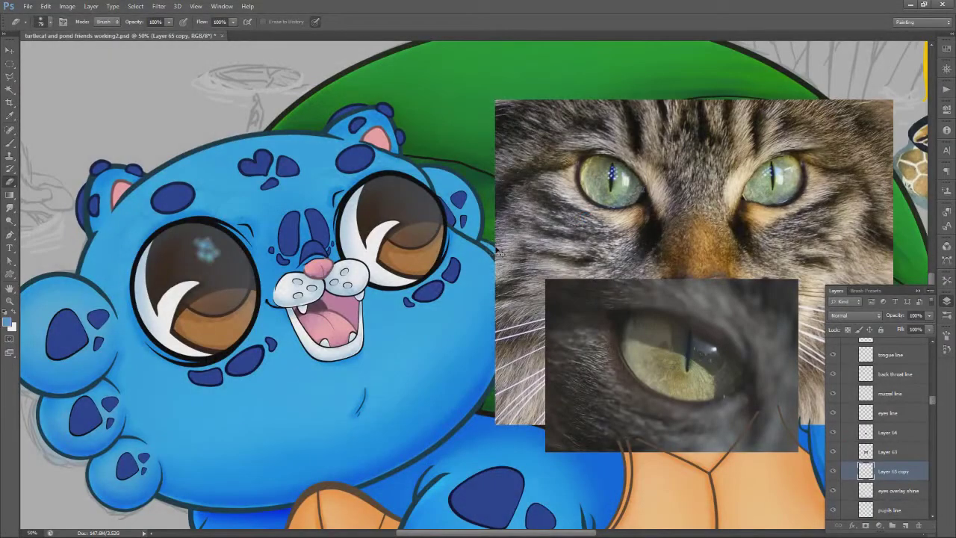
Soften the merged eye sparkle with a slight Gaussian Blur
left_click(159, 6)
mouse_move(179, 156)
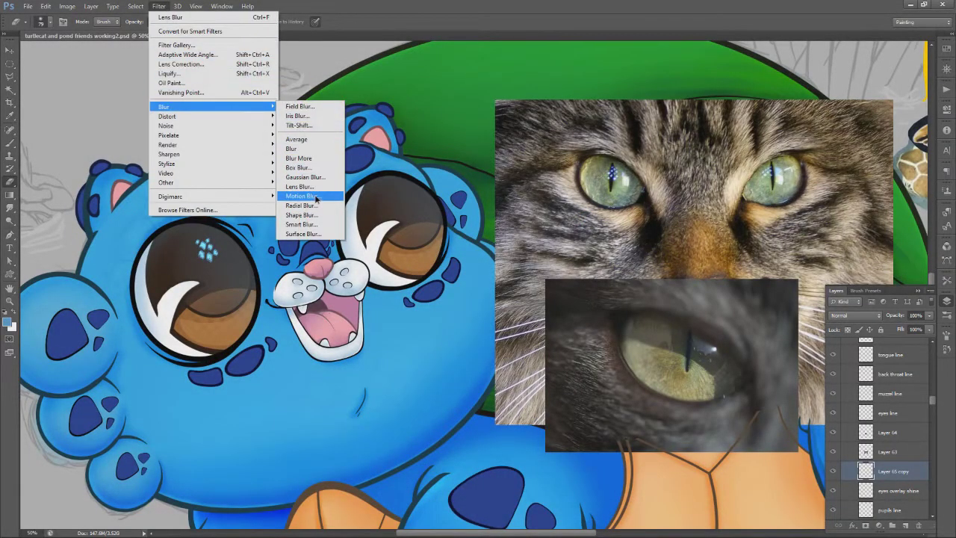
left_click(306, 204)
left_click_drag(601, 314, 576, 317)
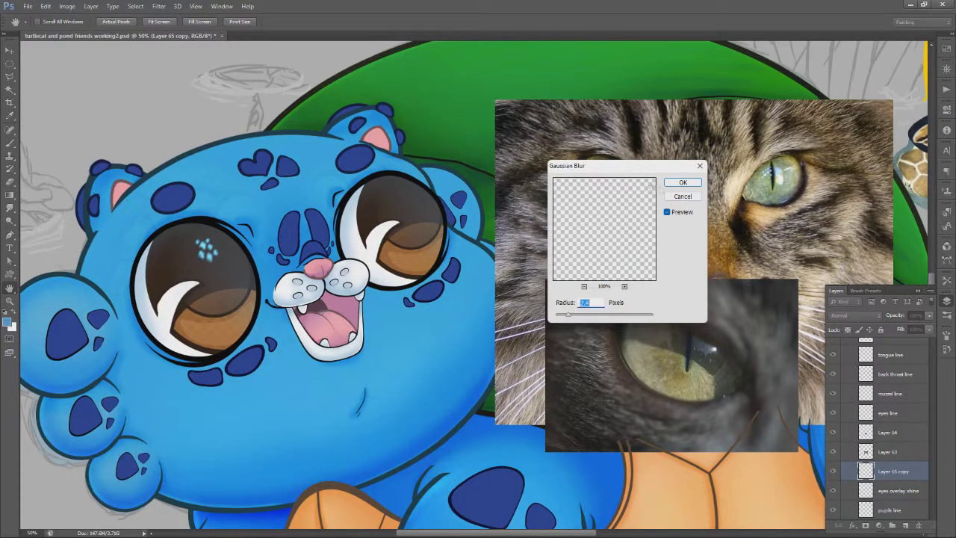
key("Return")
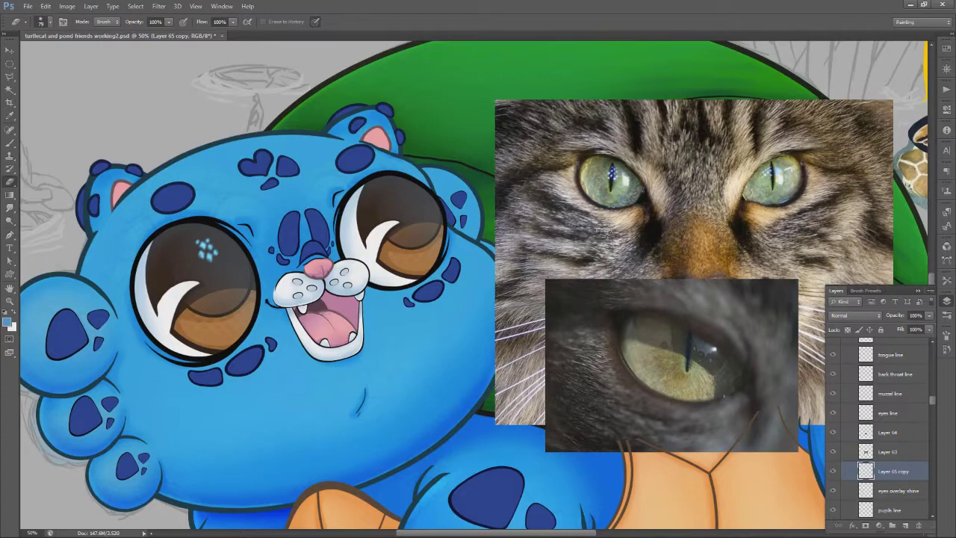
Enlarge the Eraser's brush and try the Filter Gallery on the merged eye sparkle layer
right_click(353, 255)
left_click_drag(423, 282, 429, 283)
key("Return")
left_click(160, 6)
left_click(179, 47)
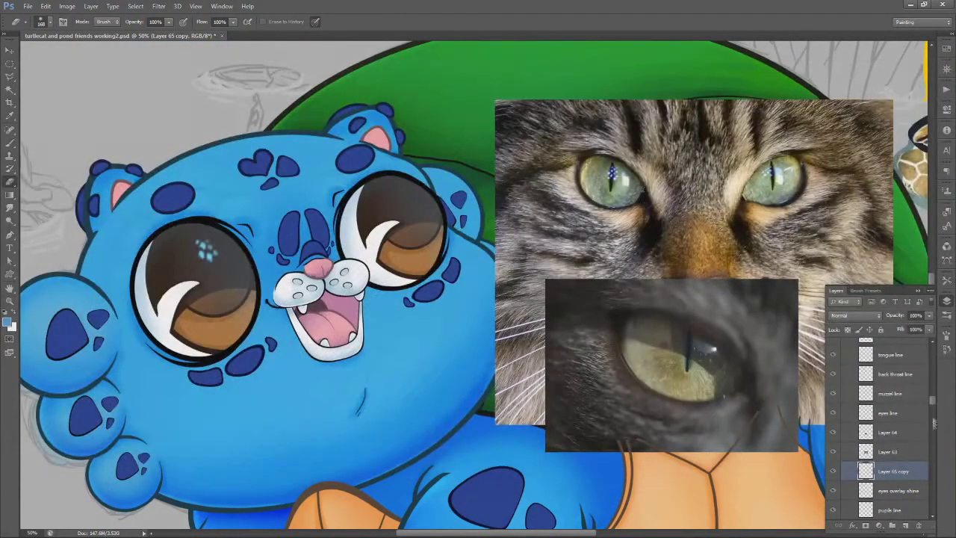
Duplicate the eyes overlay shine layer and try a Filter Gallery effect on the lower of the two
scroll(881, 426, "down", 1)
key("ctrl+j")
left_click(849, 474)
left_click(159, 6)
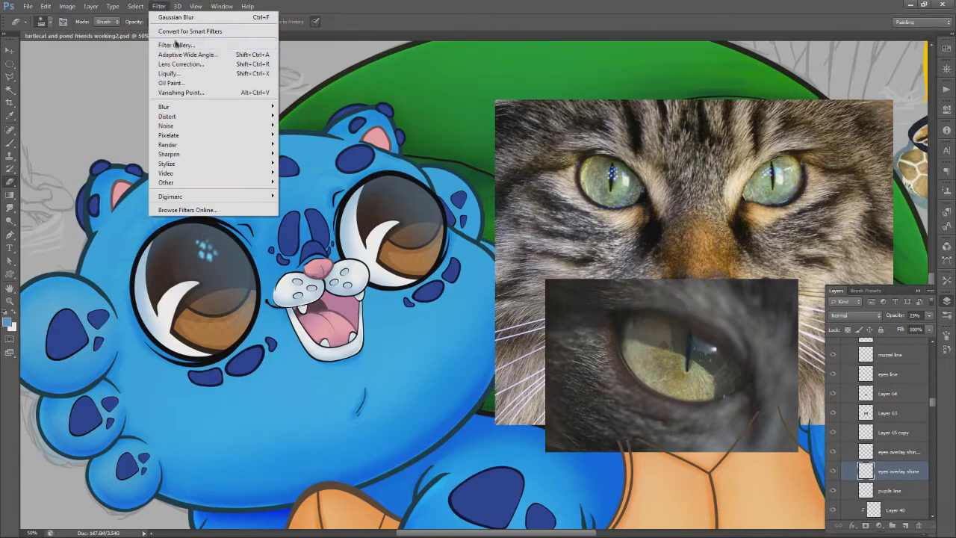
left_click(179, 48)
left_click_drag(318, 336, 176, 73)
left_click_drag(427, 271, 468, 120)
left_click_drag(867, 135, 838, 136)
left_click_drag(891, 157, 918, 155)
left_click(900, 79)
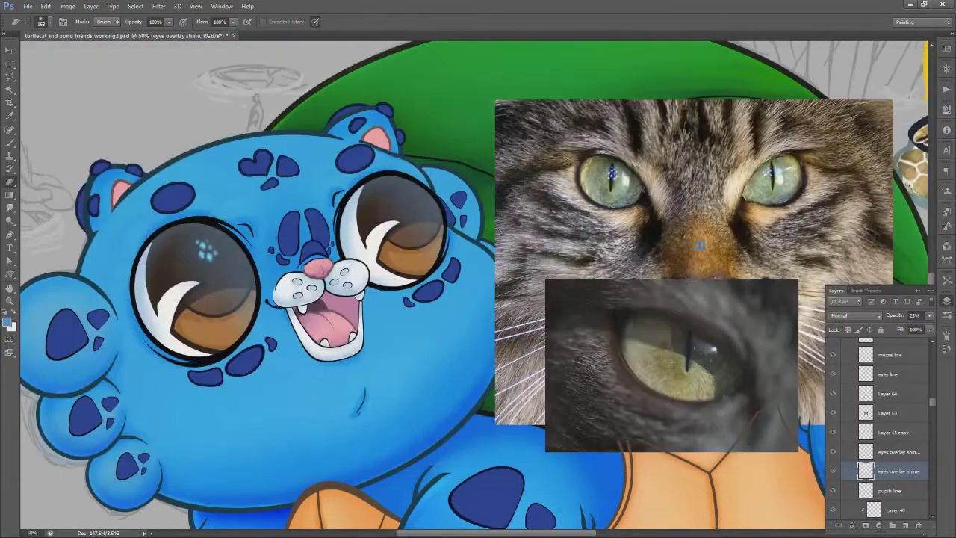
Adjust the lower eyes overlay shine layer's opacity and compare the eyes with Layer 65 copy hidden and shown
left_click(929, 315)
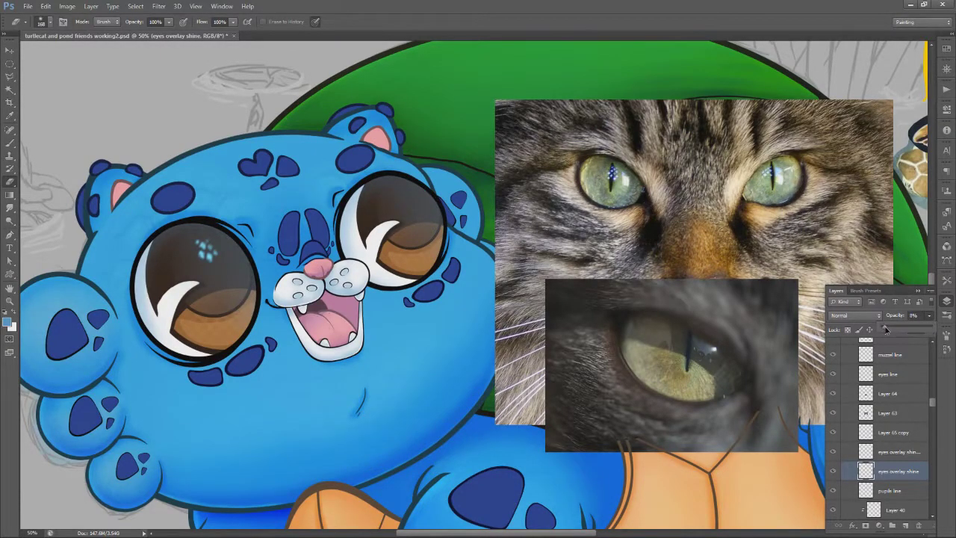
left_click(896, 452)
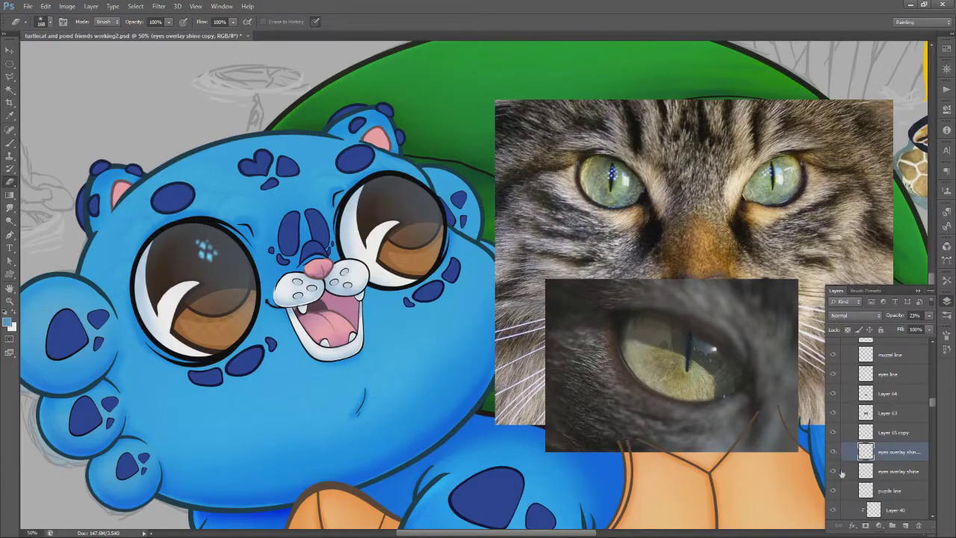
left_click(834, 433)
left_click(833, 433)
left_click(888, 433)
Soften the eye sparkle on Layer 65 copy further with a Gaussian Blur
key("z")
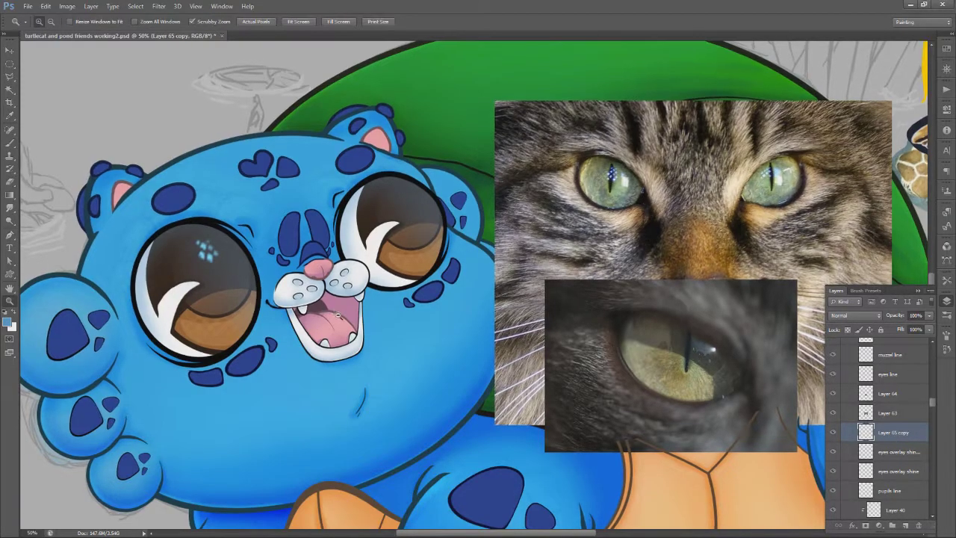
left_click(335, 318, "alt")
left_click(335, 318, "alt")
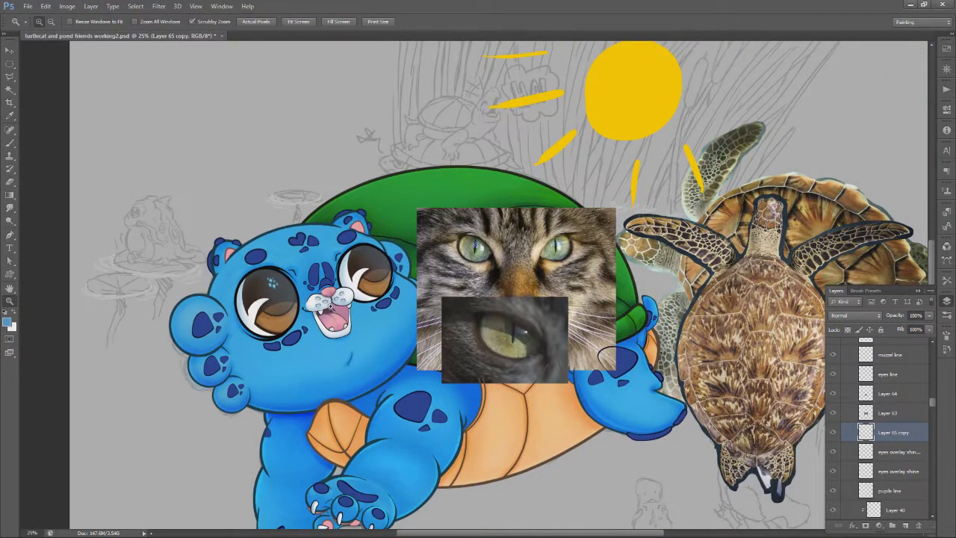
key("b")
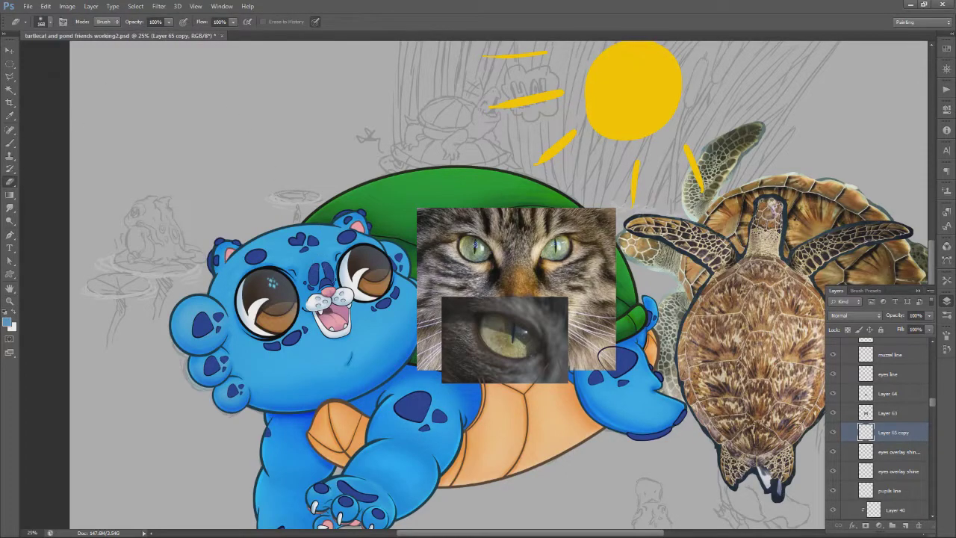
right_click(324, 260)
key("Escape")
left_click(159, 6)
mouse_move(187, 105)
left_click(299, 179)
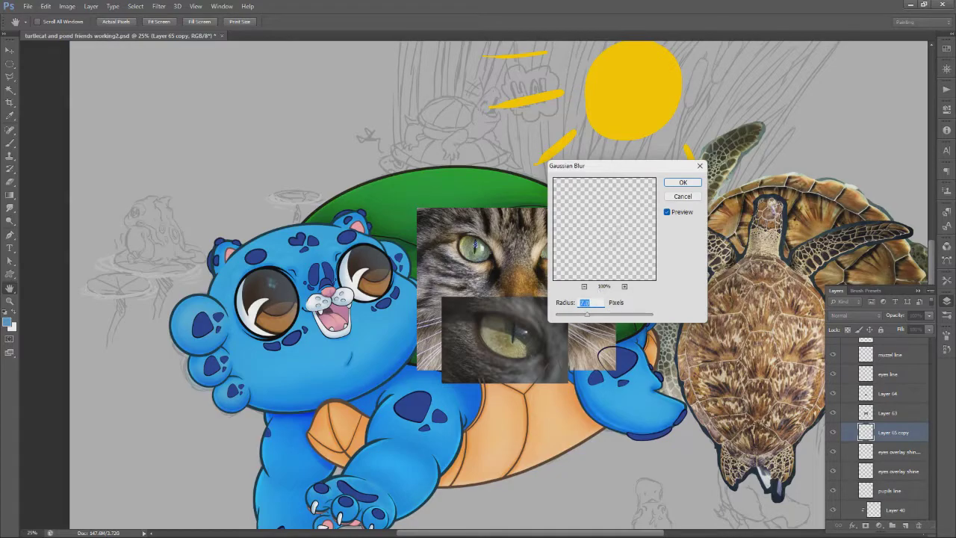
left_click(680, 197)
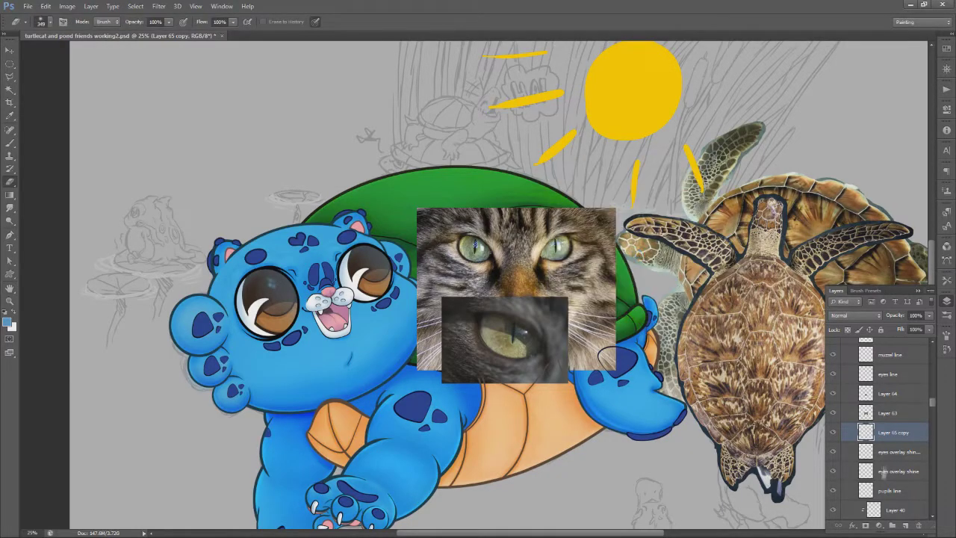
Move Layer 65 copy above Layer 65 and duplicate it
key("ctrl+z")
key("z")
left_click(280, 298)
left_click(280, 299)
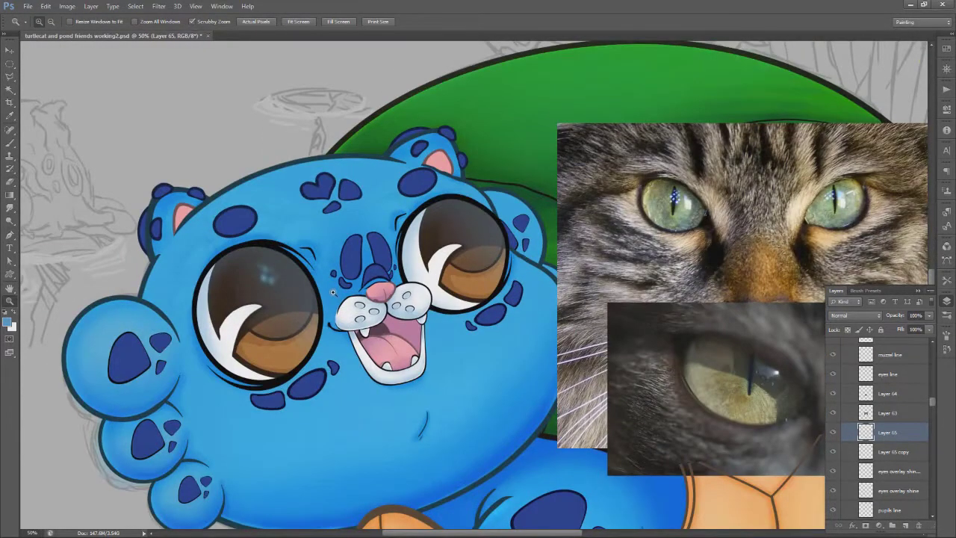
key("h")
left_click_drag(334, 293, 277, 301)
left_click(833, 433)
left_click(833, 433)
left_click(834, 453)
left_click(834, 453)
left_click_drag(895, 452, 898, 429)
key("ctrl+j")
Set the blend mode of Layer 65 copy and Layer 65 to Color Dodge
left_click(897, 433)
left_click(856, 315)
left_click(850, 148)
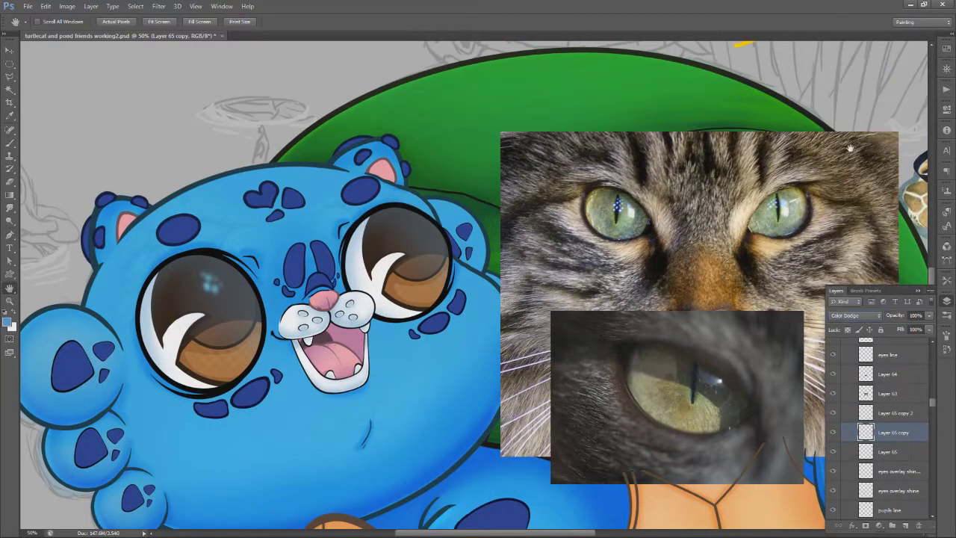
left_click(892, 453)
left_click(855, 315)
left_click(850, 148)
Move the Layer 65 copy sparkle into the turtle-cat's other eye and save the document
left_click(894, 433)
left_click(9, 50)
left_click_drag(172, 287, 396, 251)
key("ctrl+t")
key("Return")
key("ctrl+s")
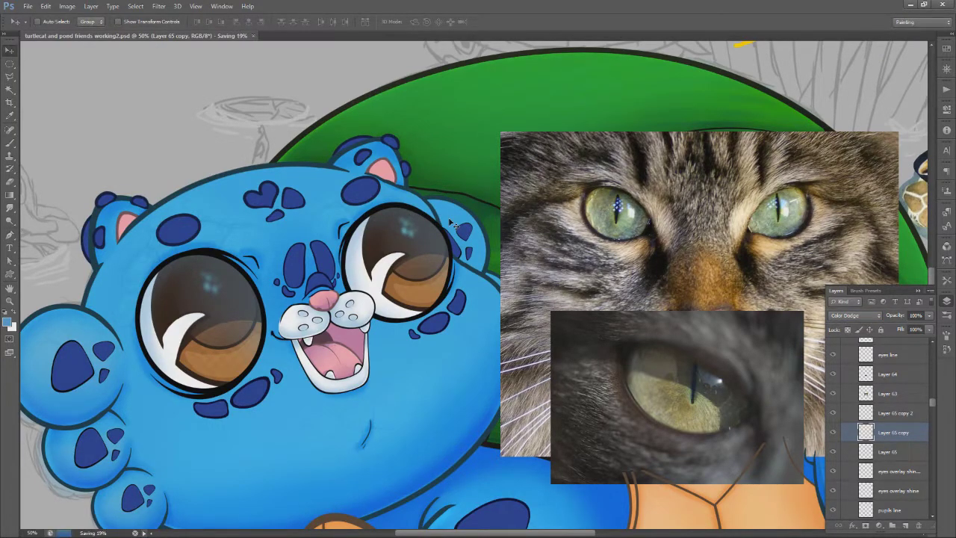
Select a small upright rectangle over the lower inner part of the larger eye's iris
left_click(847, 413)
key("m")
left_click_drag(216, 300, 251, 354)
Try filling the rectangular selection with the blue foreground color on Layer 65 copy 2
right_click(231, 328)
left_click(290, 258)
left_click(533, 154)
key("v")
key("ctrl+d")
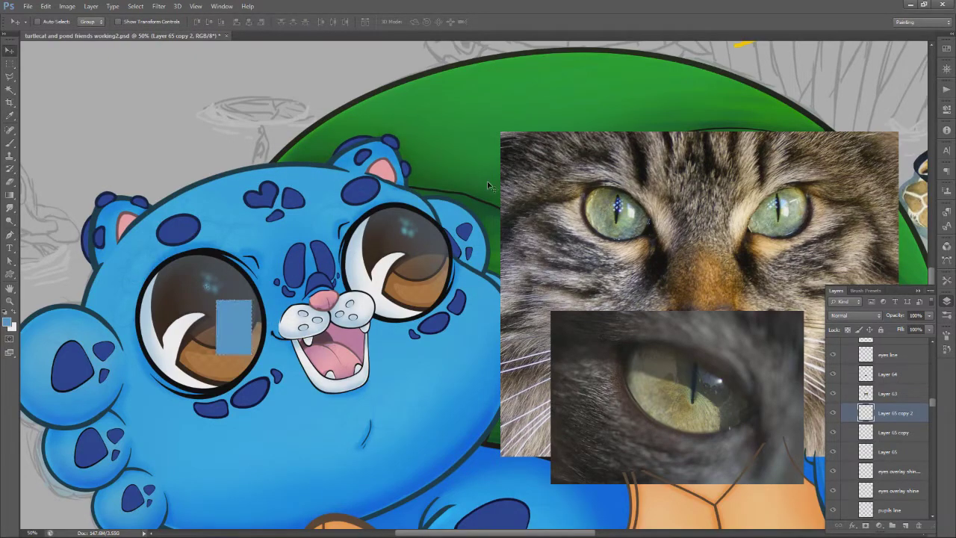
left_click(45, 6)
left_click(60, 35)
left_click(46, 6)
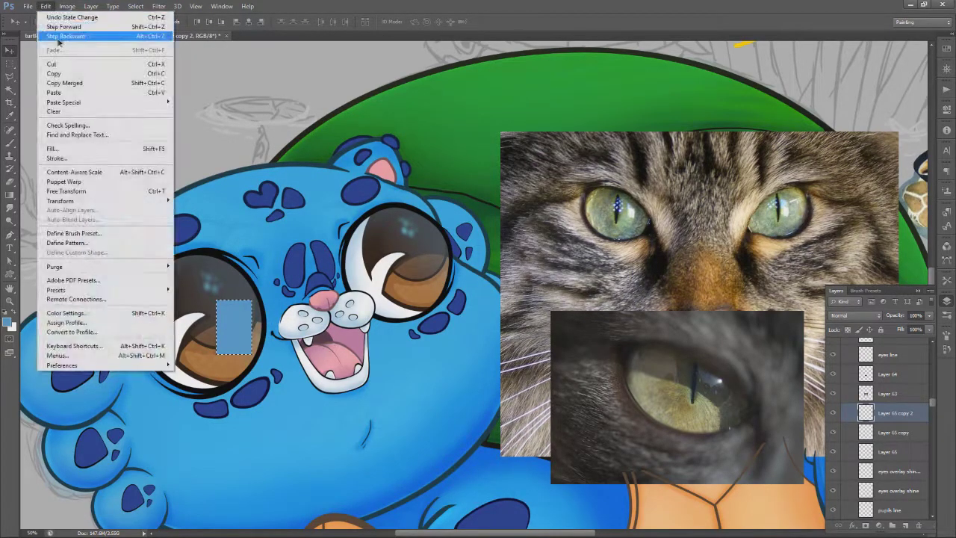
left_click(60, 35)
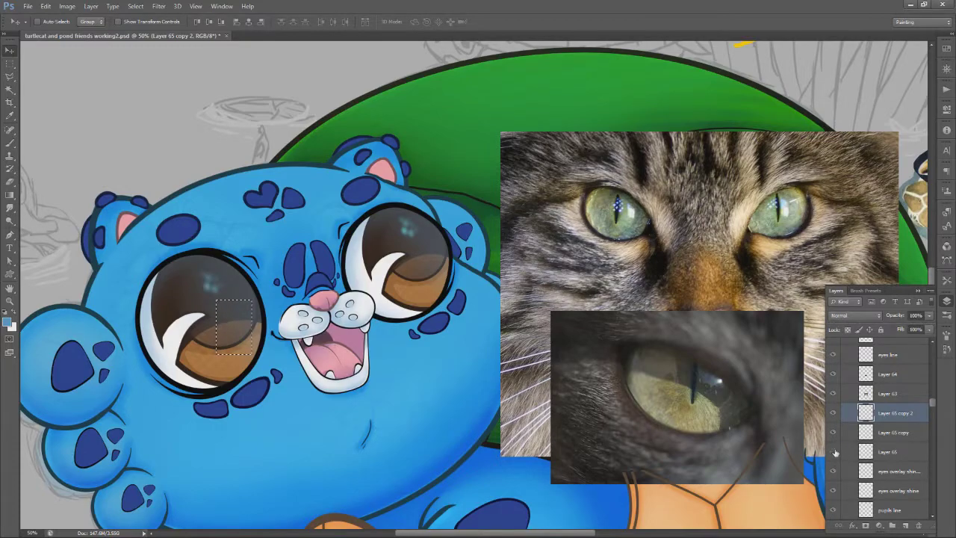
Move Layer 65 above Layer 65 copy 2 and fill the rectangular selection on it with blue
left_click_drag(876, 451, 881, 411)
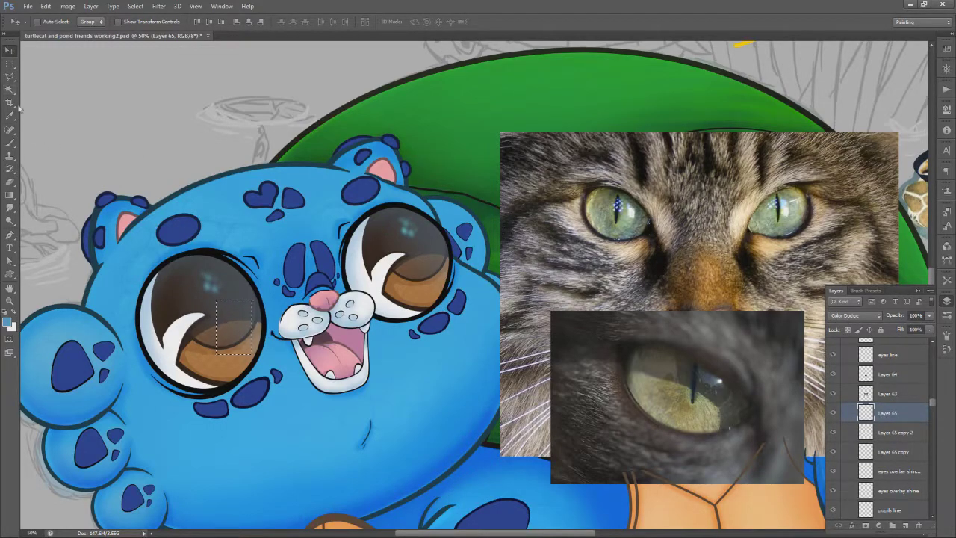
left_click(10, 64)
right_click(231, 106)
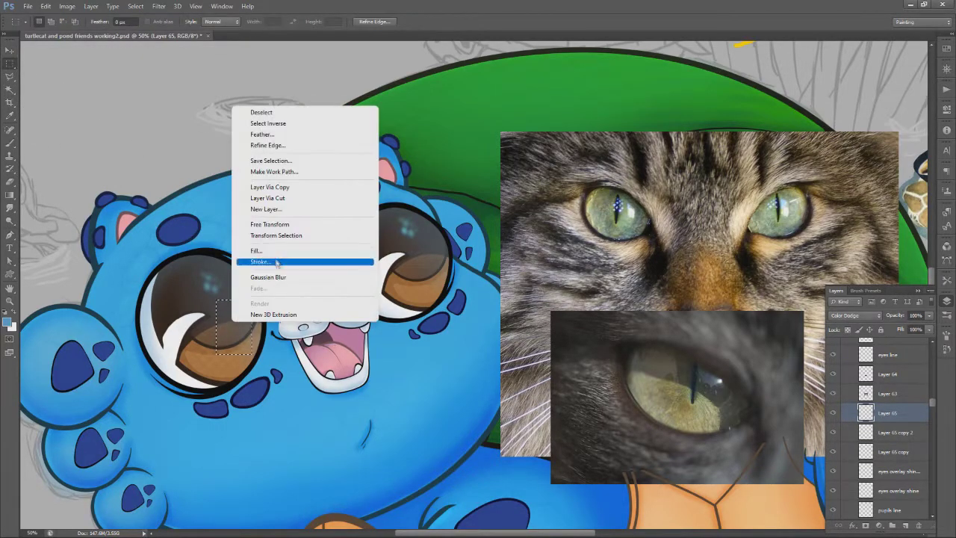
left_click(275, 263)
left_click(522, 160)
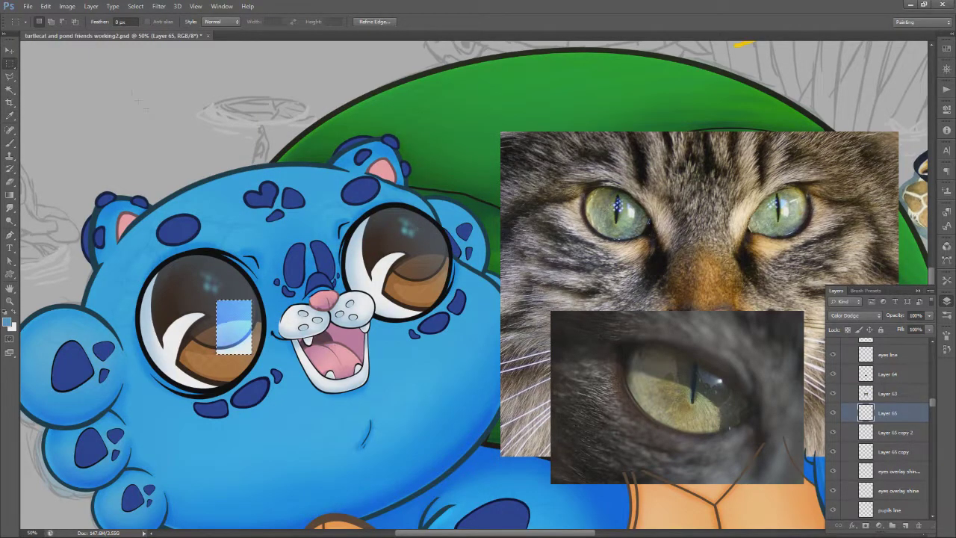
Transform the blue rectangle into a tapered wedge reflection near the iris's inner edge
left_click(46, 6)
mouse_move(108, 201)
left_click(227, 233)
mouse_move(224, 350)
left_mouse_down()
mouse_move(232, 341)
mouse_move(230, 354)
left_mouse_up()
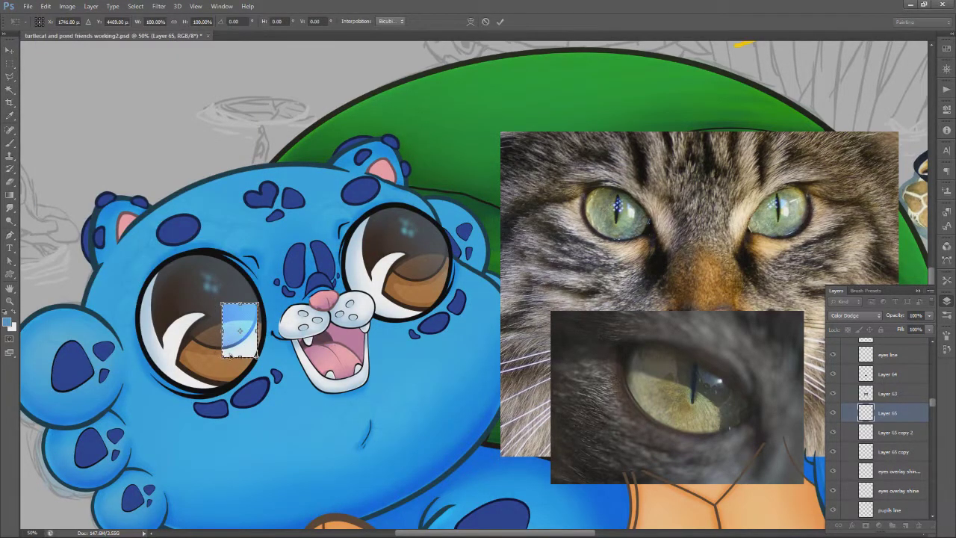
key("v")
key("Return")
key("ctrl+t")
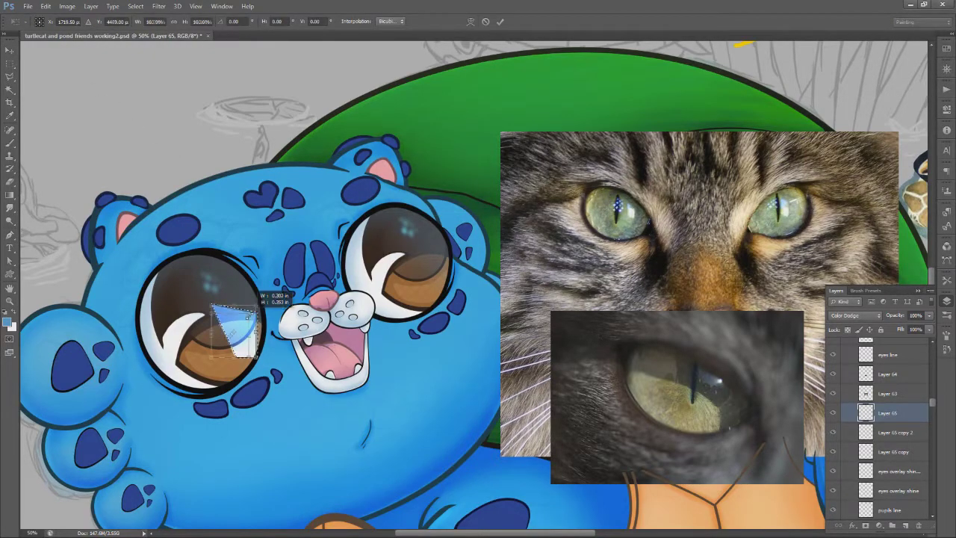
left_click_drag(238, 292, 248, 316)
key("Return")
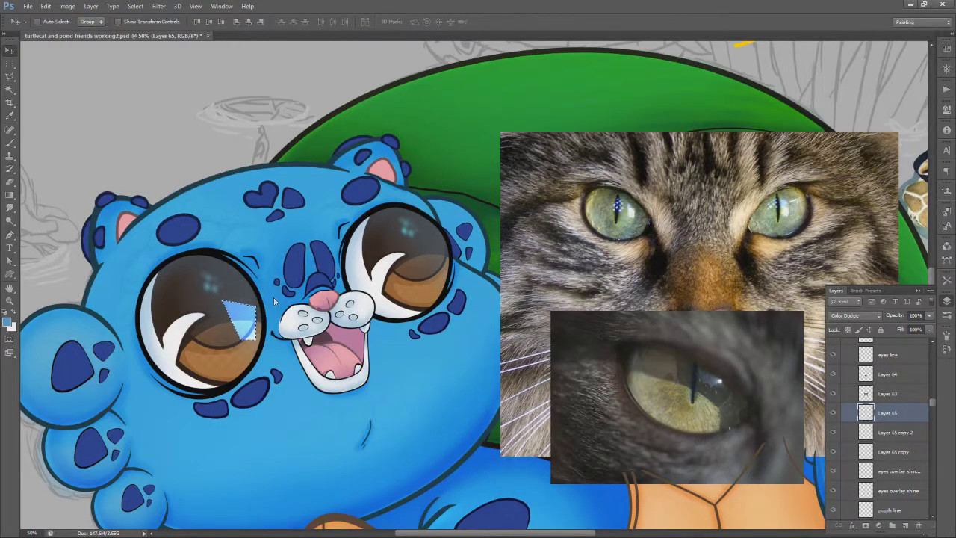
Duplicate the wedge reflection and rotate the copy into place below the original
key("ctrl+j")
key("ctrl+t")
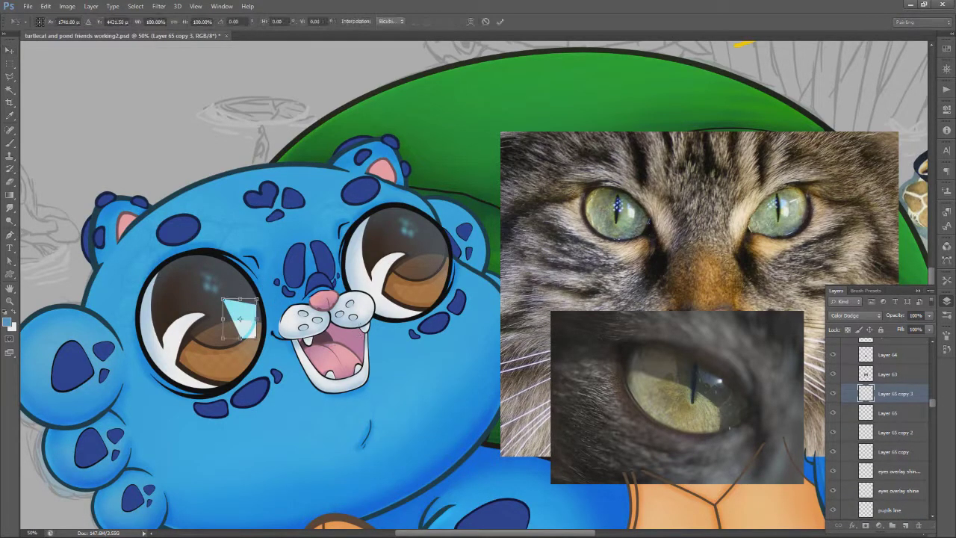
left_click_drag(244, 314, 227, 326)
mouse_move(254, 316)
left_mouse_down()
mouse_move(247, 297)
mouse_move(253, 304)
left_mouse_up()
key("Return")
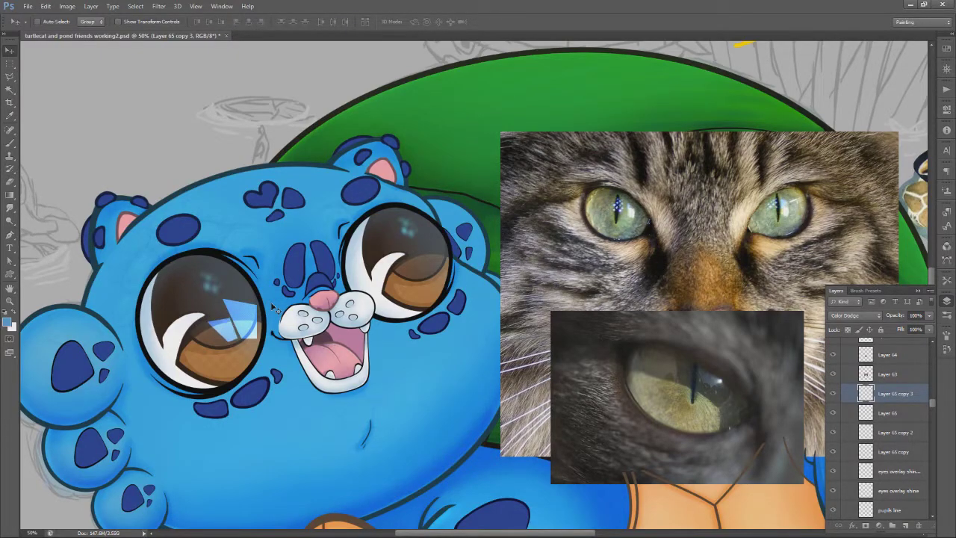
Warp the duplicated wedge to follow the curve of the eye
left_click(45, 6)
mouse_move(85, 192)
left_click(203, 262)
left_click_drag(208, 320, 204, 319)
key("Return")
Duplicate Layer 65 copy 3 and place the resized third wedge lower in the iris
left_click_drag(900, 395, 906, 525)
left_click_drag(227, 351, 251, 376)
key("ctrl+t")
left_click_drag(261, 344, 242, 363)
key("Return")
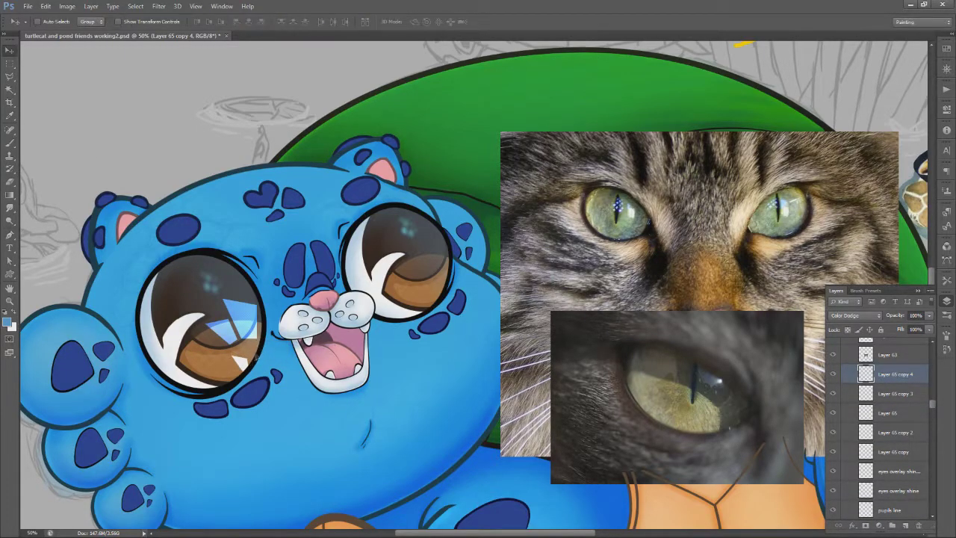
Warp the third wedge toward the iris's edge and delete its layer
left_click(46, 6)
mouse_move(107, 204)
left_click(195, 262)
left_click_drag(258, 342, 261, 338)
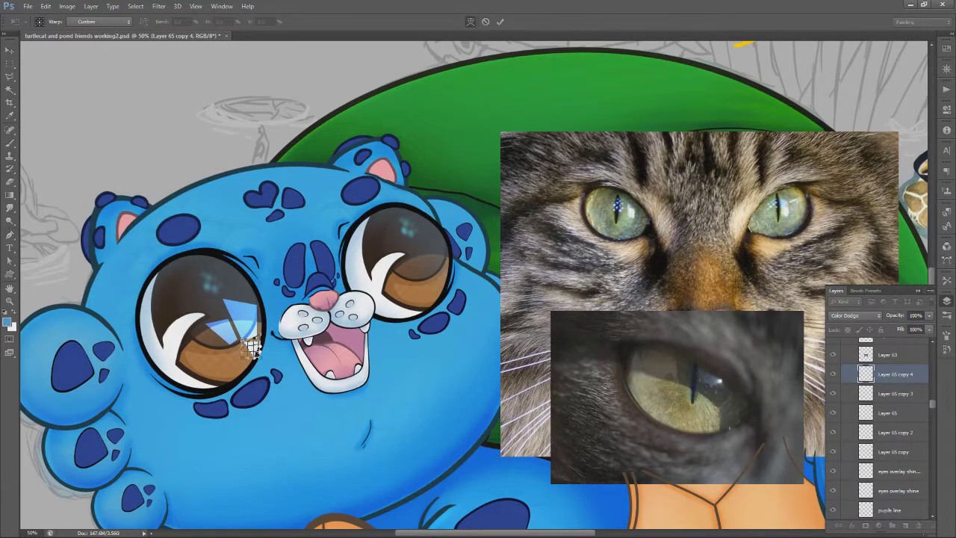
key("Return")
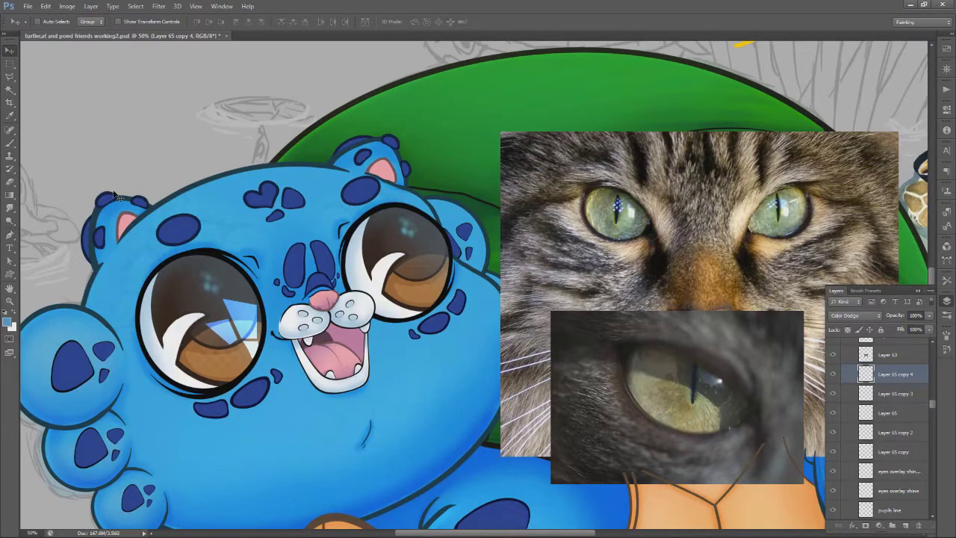
key("Delete")
Try repositioning the two remaining wedge reflections in the eye
left_click(833, 393)
left_click(833, 394)
left_click(872, 396)
left_click_drag(241, 316, 294, 355)
key("ctrl+z")
left_click(885, 413)
key("ctrl+z")
left_click(888, 374)
key("ctrl+t")
key("Return")
Hide the wedge layers Layer 65 and Layer 65 copy 3 and add a new layer
left_click(834, 374)
left_click(833, 394)
left_click(906, 526)
Fill a circular selection over the upper part of the larger eye's iris with blue
mouse_move(211, 273)
left_mouse_down()
mouse_move(267, 330)
mouse_move(235, 286)
left_mouse_up()
right_click(239, 299)
left_click(294, 448)
left_click(533, 170)
key("v")
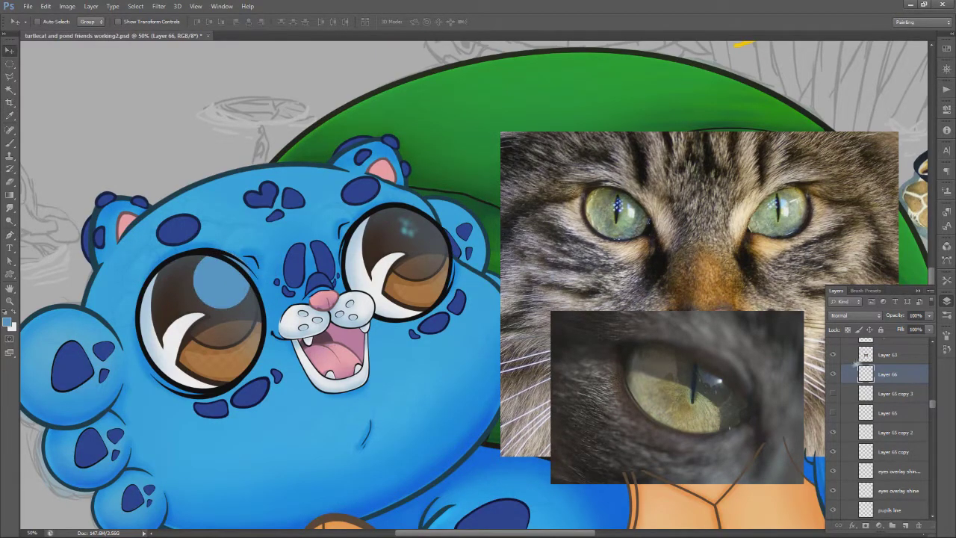
Set the blue circle's blend mode to Color Dodge and soften its edge with a Gaussian Blur
left_click(855, 315)
left_click(851, 151)
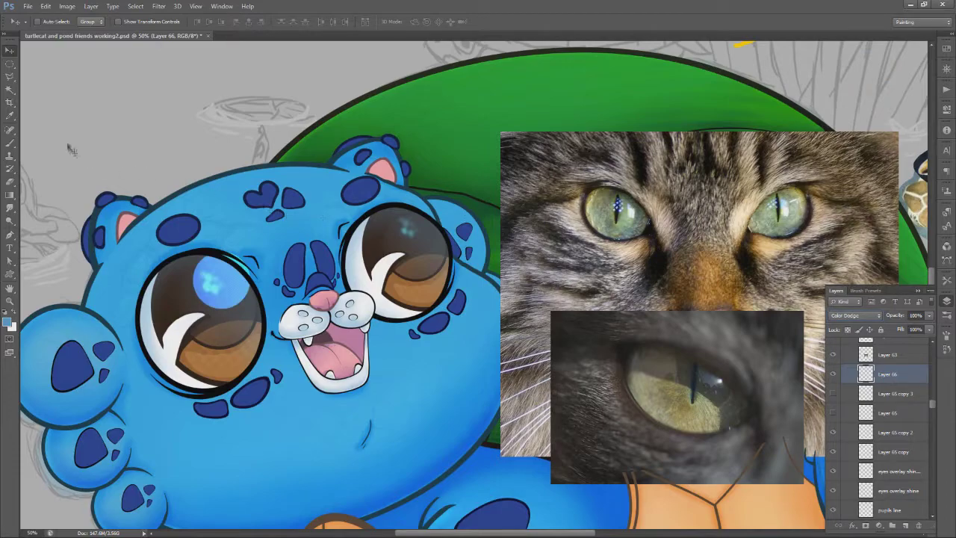
left_click(158, 6)
mouse_move(183, 95)
left_click(306, 158)
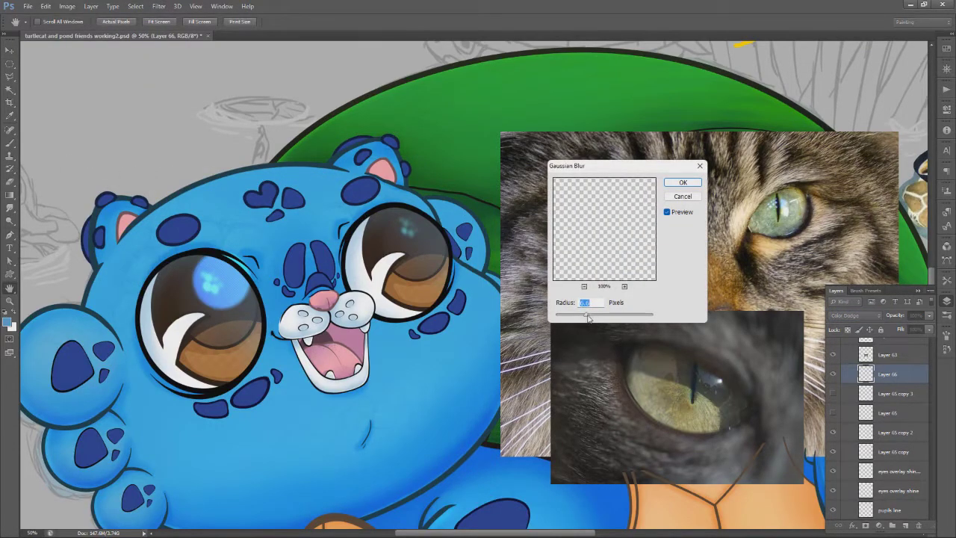
left_click(681, 183)
Adjust the Eraser's opacity and brush size
key("e")
left_click_drag(170, 22, 210, 34)
right_click(295, 226)
key("Return")
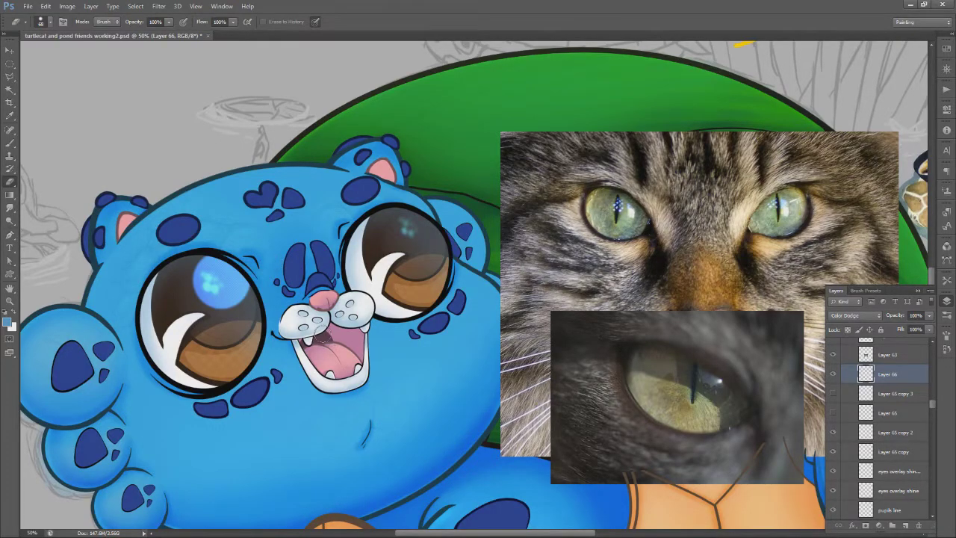
Brush white over the circular highlight on Layer 66, leaving a blue glow along its outer edge
key("ctrl+0")
key("z")
left_click(364, 328)
left_click(364, 328)
left_click(365, 333)
left_click(364, 333)
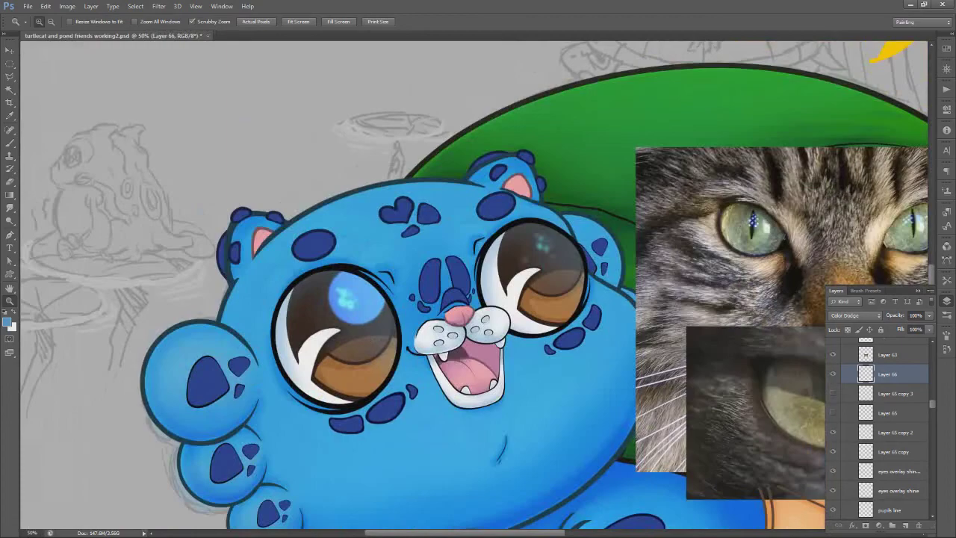
mouse_move(929, 320)
left_mouse_down()
mouse_move(902, 330)
mouse_move(929, 331)
left_mouse_up()
key("b")
right_click(448, 276)
left_click_drag(477, 298, 484, 299)
left_click_drag(370, 301, 349, 301)
mouse_move(928, 317)
left_mouse_down()
mouse_move(889, 329)
mouse_move(933, 337)
left_mouse_up()
Resize the Eraser's brush for working on the circular highlight
key("e")
right_click(437, 250)
key("Return")
Move Layer 65 copy 2 above Layer 66 and set its blend mode to Linear Dodge (Add)
key("z")
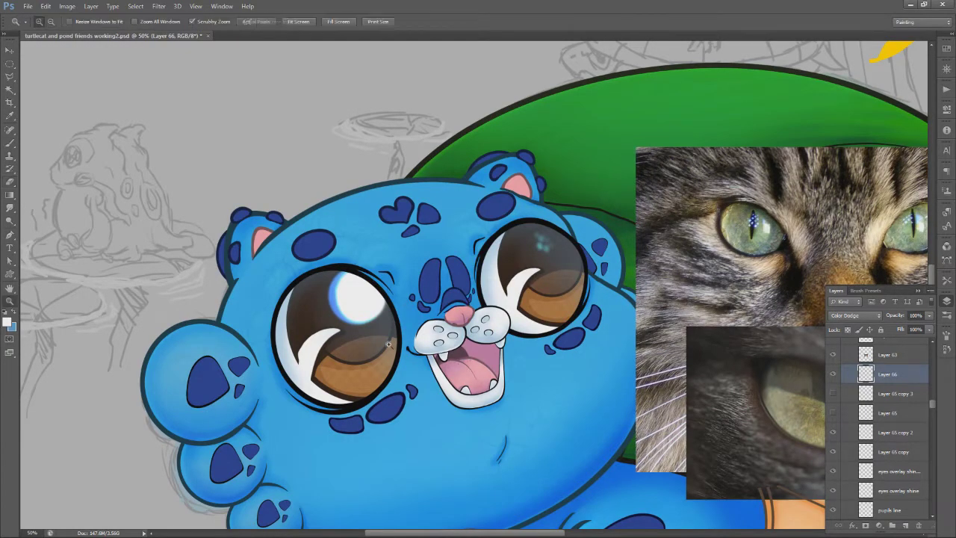
left_click(397, 350, "alt")
left_click(397, 349, "alt")
left_click_drag(887, 435, 899, 366)
left_click(865, 316)
left_click(834, 178)
left_click(862, 316)
left_click(851, 155)
key("v")
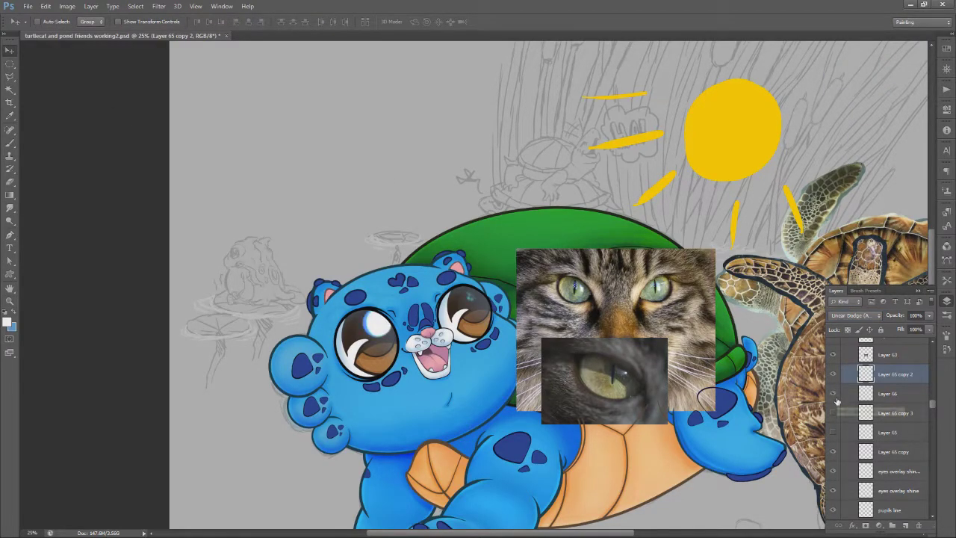
Try another filter on the eye highlight and switch to the Eraser with Layer 66 active
left_click(158, 6)
left_click(179, 78)
left_click(294, 307)
left_click(875, 40)
left_click(10, 182)
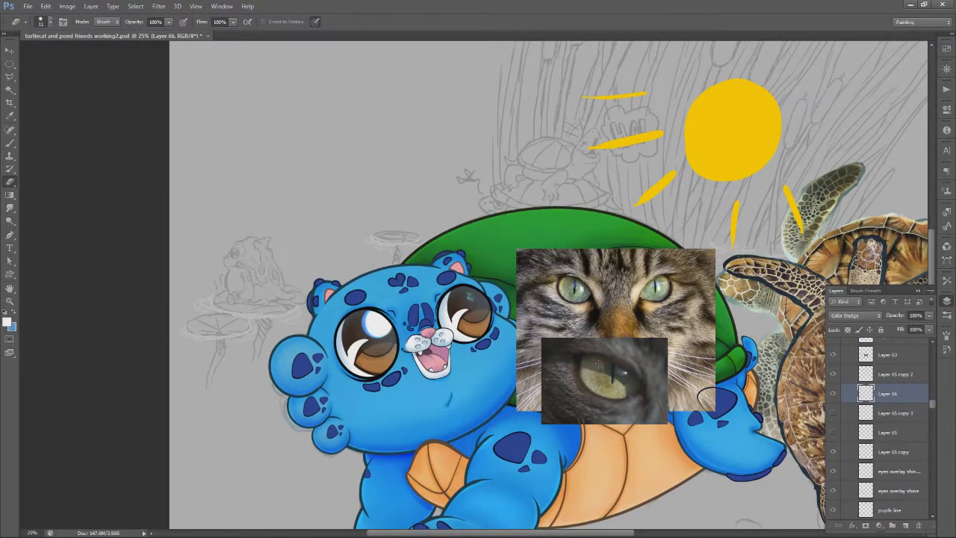
Shrink the circular highlight on Layer 66 and move it toward the inner edge of the larger eye
left_click(833, 394)
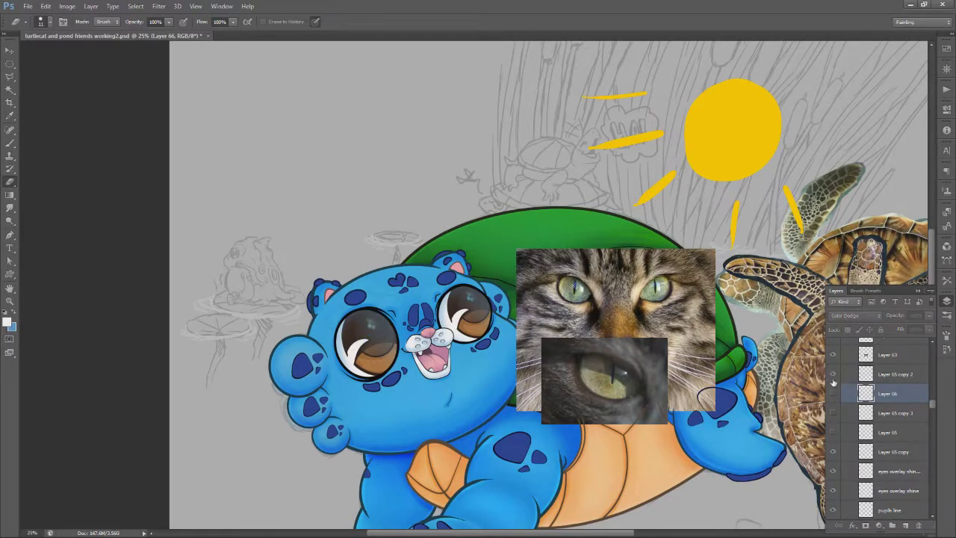
left_click(832, 393)
left_click(10, 51)
key("ctrl+t")
left_click_drag(361, 306, 388, 342)
key("Return")
left_click_drag(392, 352, 383, 352)
key("ctrl+t")
key("Escape")
Scale the circular highlight to about 86% and rotate it about 10 degrees to fit the larger eye's inner edge
key("z")
left_click(397, 339)
left_click(397, 339)
left_click(397, 339)
key("v")
key("ctrl+t")
left_click_drag(349, 302, 357, 311)
left_click_drag(434, 306, 435, 314)
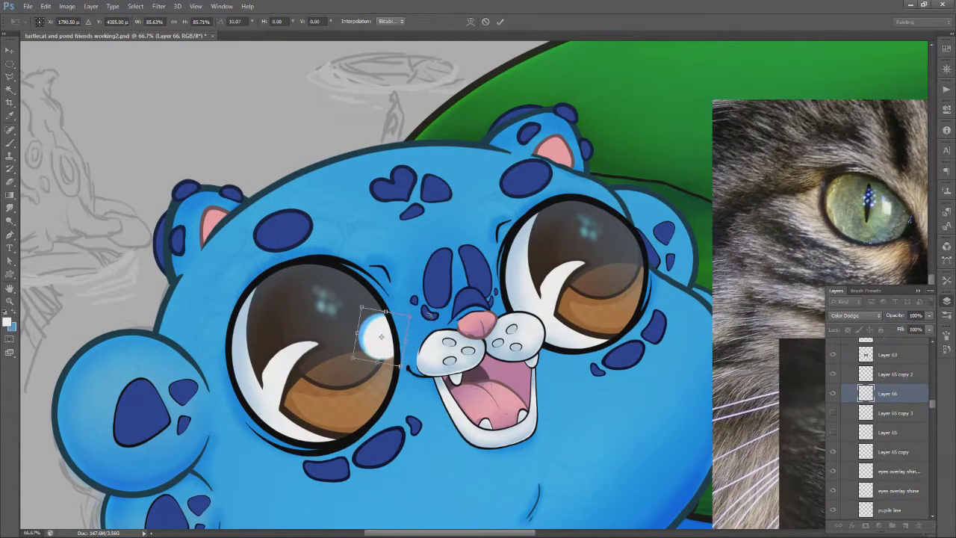
key("Return")
key("b")
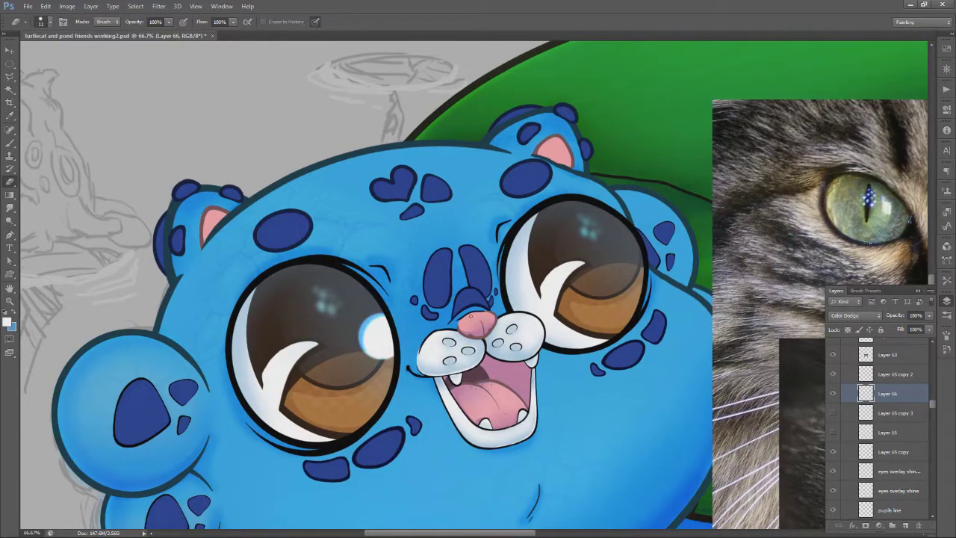
Duplicate the sparkle layer Layer 65 copy 2 and nudge the duplicate slightly sideways
left_click(832, 375)
left_click(832, 375)
left_click_drag(897, 374, 905, 525)
key("v")
key("Right")
key("Right")
key("Right")
Compare blend modes on the duplicated sparkle layer and set it to Color Dodge
left_click(858, 315)
left_click(856, 158)
left_click(859, 315)
left_click(859, 154)
left_click(844, 315)
left_click(856, 162)
left_click(856, 315)
left_click(855, 155)
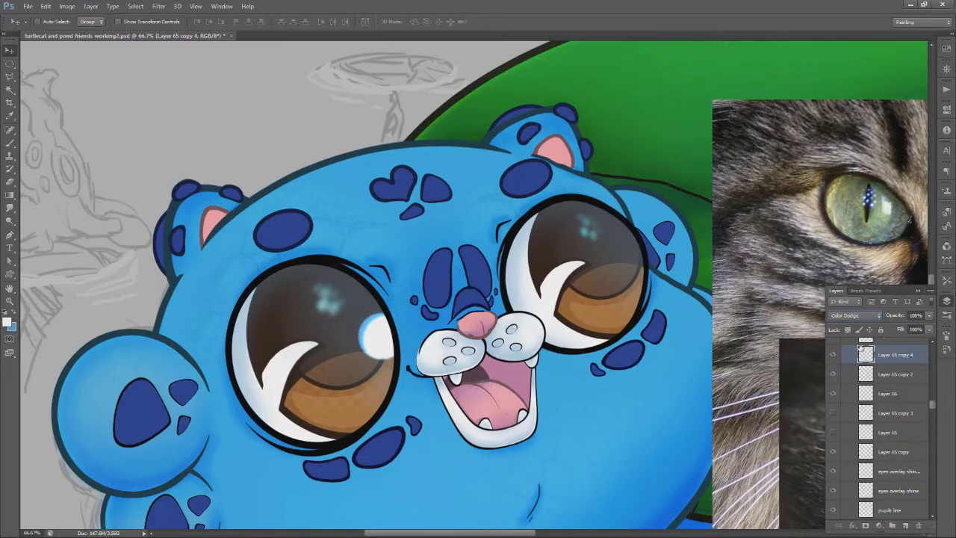
Duplicate the other eye's sparkle layer, Layer 65 copy, and set the duplicate's blend mode to Color Dodge
left_click(833, 452)
left_click(834, 453)
left_click_drag(896, 454, 905, 525)
left_click(859, 315)
left_click(888, 401)
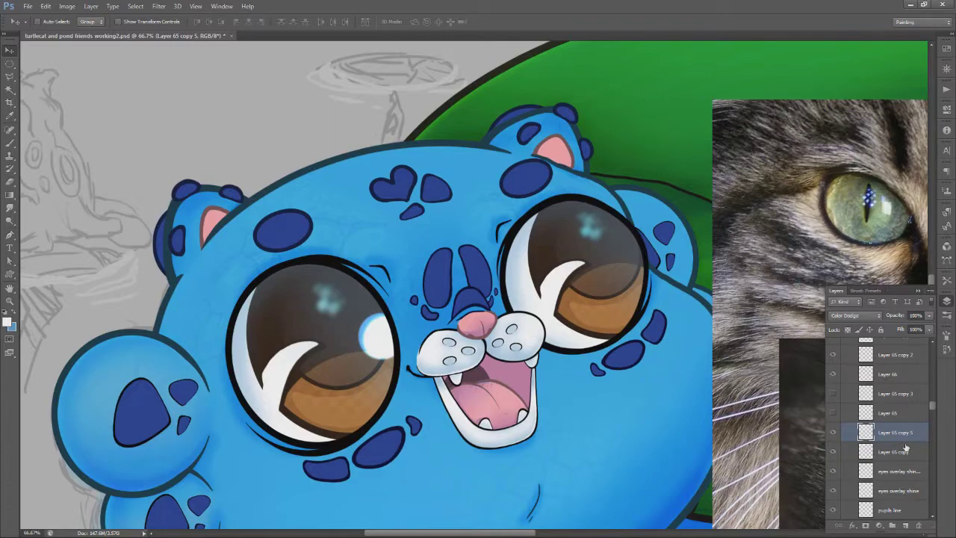
Duplicate Layer 66, scale the highlight to about 93%, and position it along the outer edge of the smaller eye
key("z")
left_click(507, 356, "alt")
left_click(506, 355, "alt")
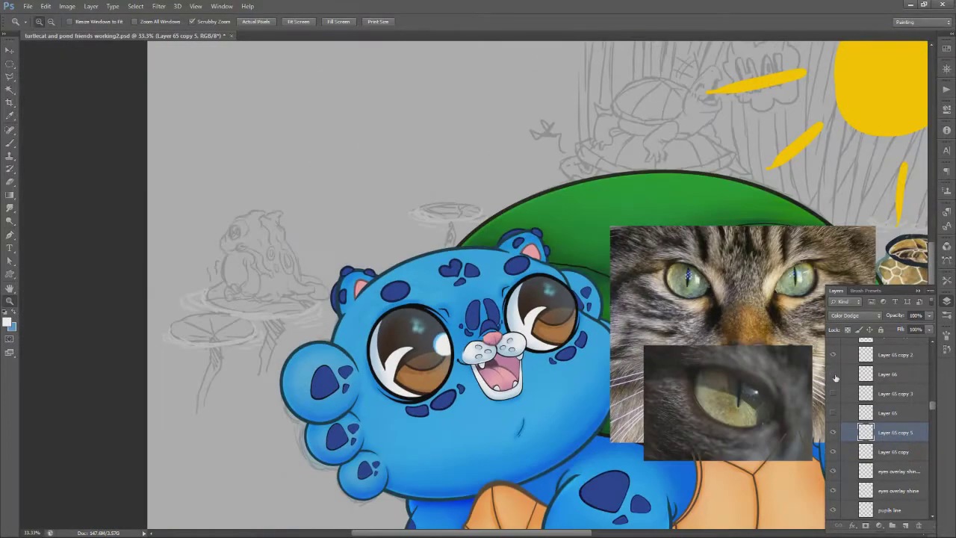
scroll(833, 404, "up", 3)
left_click_drag(893, 433, 905, 525)
key("v")
left_click_drag(442, 345, 559, 295)
key("ctrl+t")
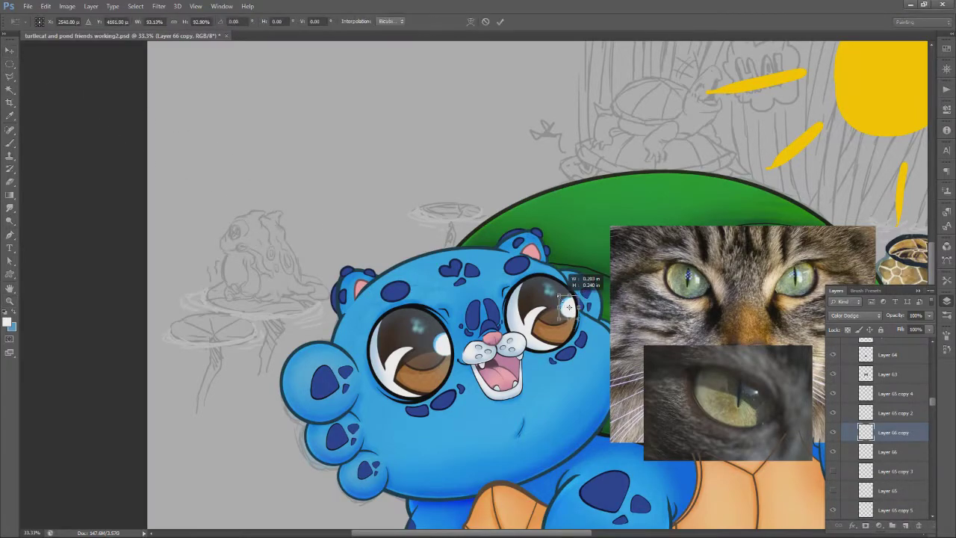
key("Return")
scroll(564, 299, "up", 3)
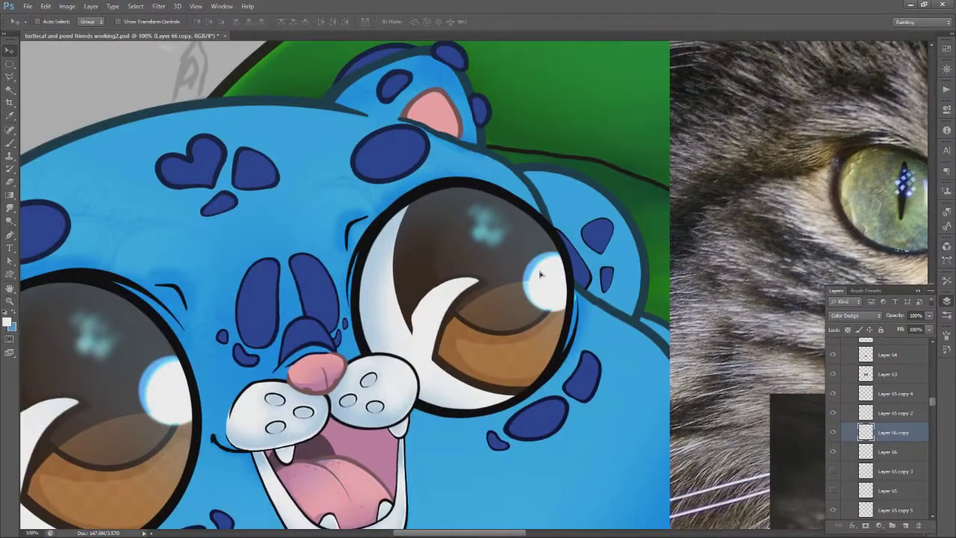
left_click_drag(541, 275, 537, 267)
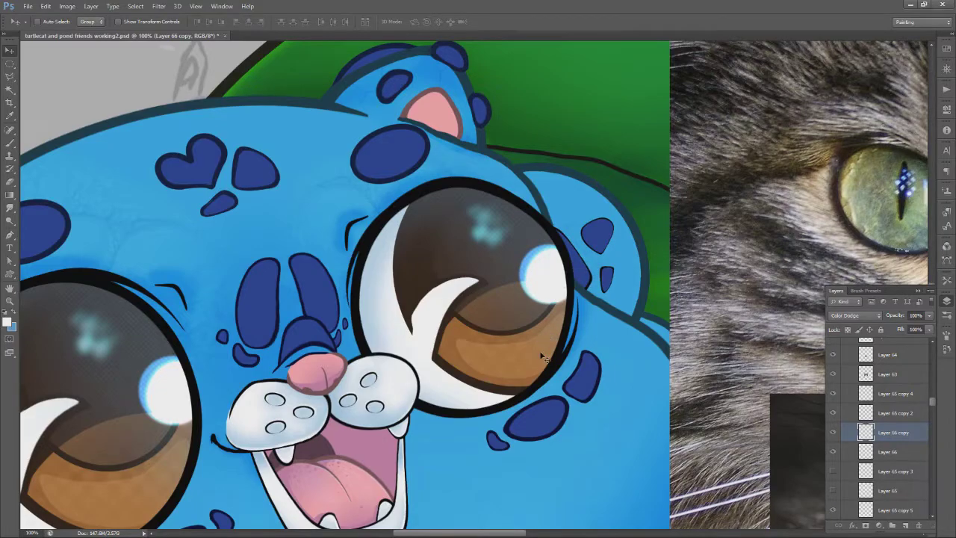
Add a Multiply layer between the pupils line and eyes overlay shine layers and sample a dark brown from the eye
scroll(540, 351, "down", 3)
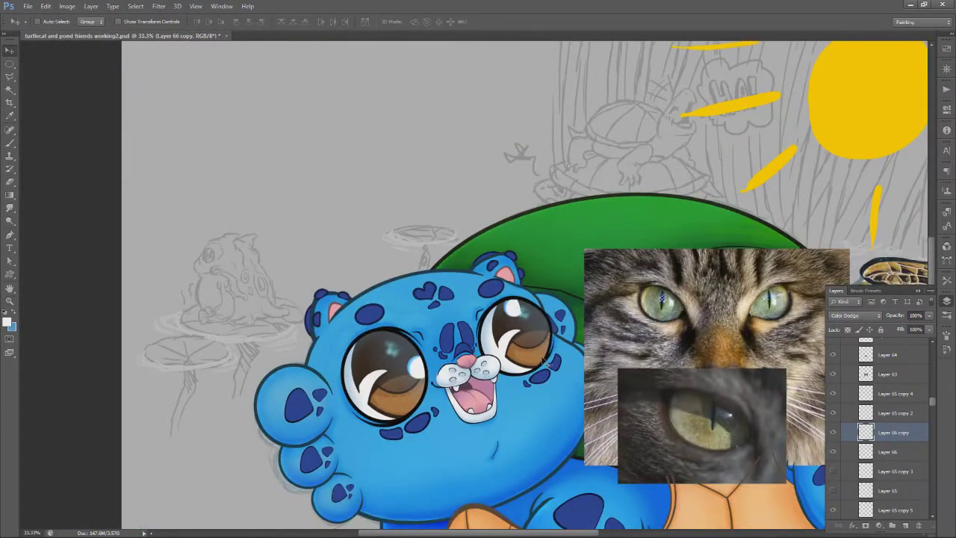
key("space")
left_click_drag(613, 395, 519, 353)
left_click_drag(933, 405, 933, 413)
left_click(834, 428)
left_click(834, 428)
left_click(894, 431)
key("ctrl+shift+alt+n")
key("i")
left_click(285, 341)
left_click(855, 315)
left_click(838, 91)
key("b")
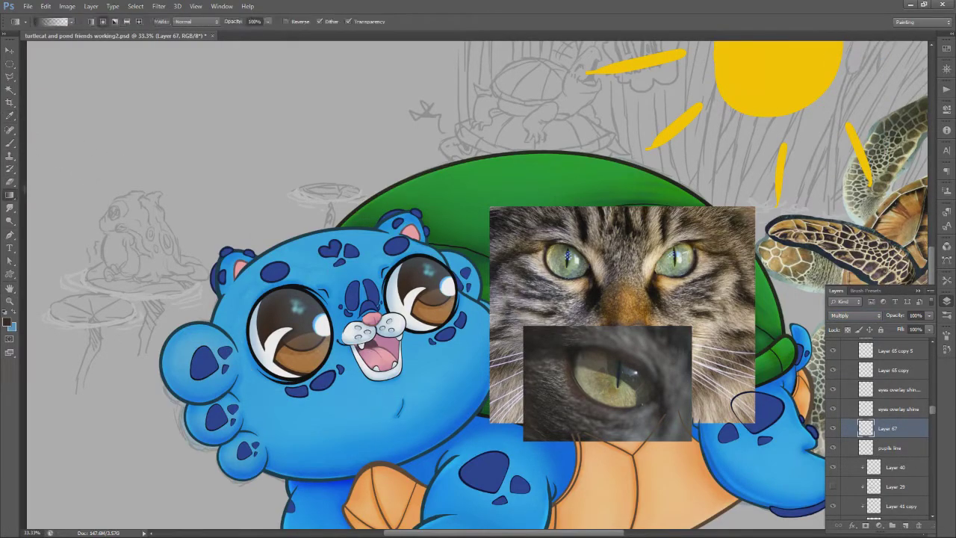
Undo the test gradient and trace a lasso selection around both eyes
mouse_move(254, 345)
left_mouse_down()
mouse_move(292, 290)
mouse_move(312, 295)
left_mouse_up()
key("ctrl+z")
key("z")
left_click(276, 347)
left_click(272, 323)
key("l")
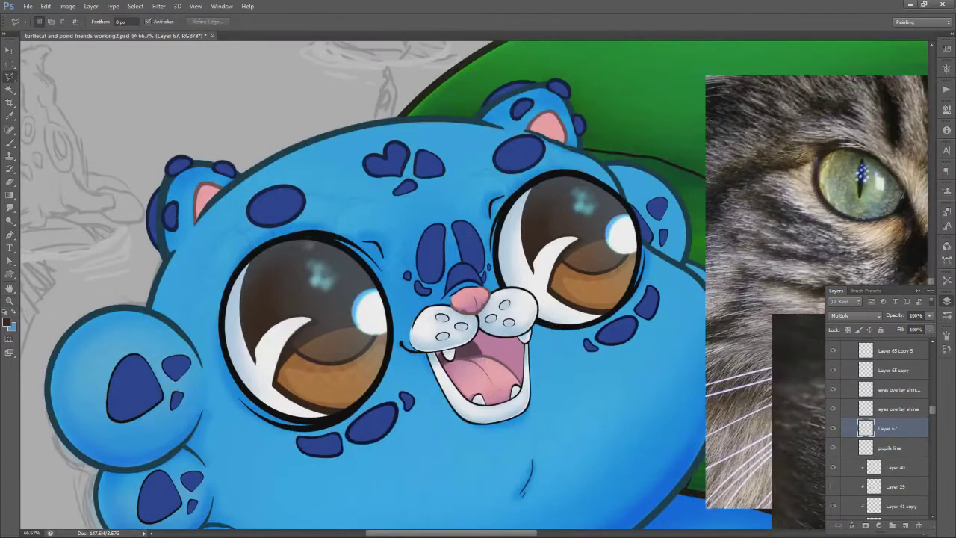
mouse_move(290, 238)
left_mouse_down()
mouse_move(245, 268)
mouse_move(221, 328)
left_mouse_up()
mouse_move(233, 368)
left_mouse_down()
mouse_move(278, 416)
mouse_move(345, 414)
left_mouse_up()
mouse_move(391, 361)
left_mouse_down()
mouse_move(376, 280)
mouse_move(291, 238)
left_mouse_up()
mouse_move(502, 263)
left_mouse_down()
mouse_move(522, 200)
mouse_move(549, 179)
mouse_move(577, 179)
mouse_move(637, 219)
mouse_move(644, 255)
mouse_move(629, 301)
mouse_move(601, 328)
mouse_move(543, 329)
mouse_move(537, 301)
mouse_move(515, 291)
left_mouse_up()
Shade the upper-left parts of both selected eyes with dark brown radial gradients on Layer 67
key("g")
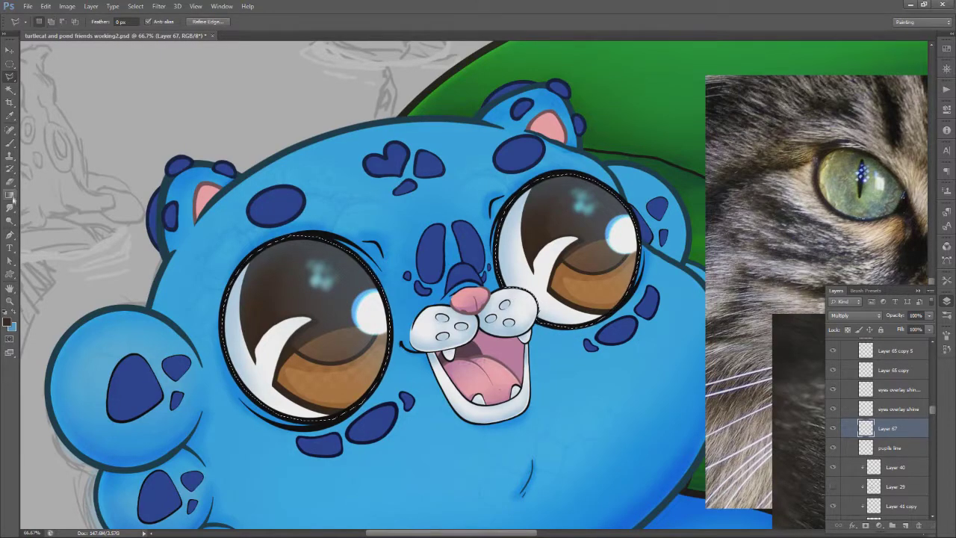
key("ctrl+z")
left_click_drag(238, 254, 297, 296)
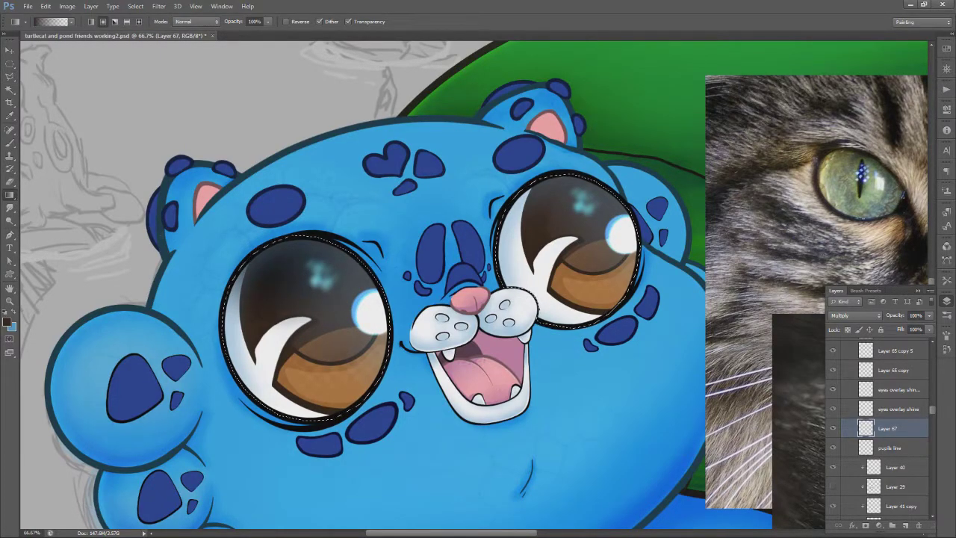
key("b")
left_click_drag(230, 357, 362, 258)
key("ctrl+z")
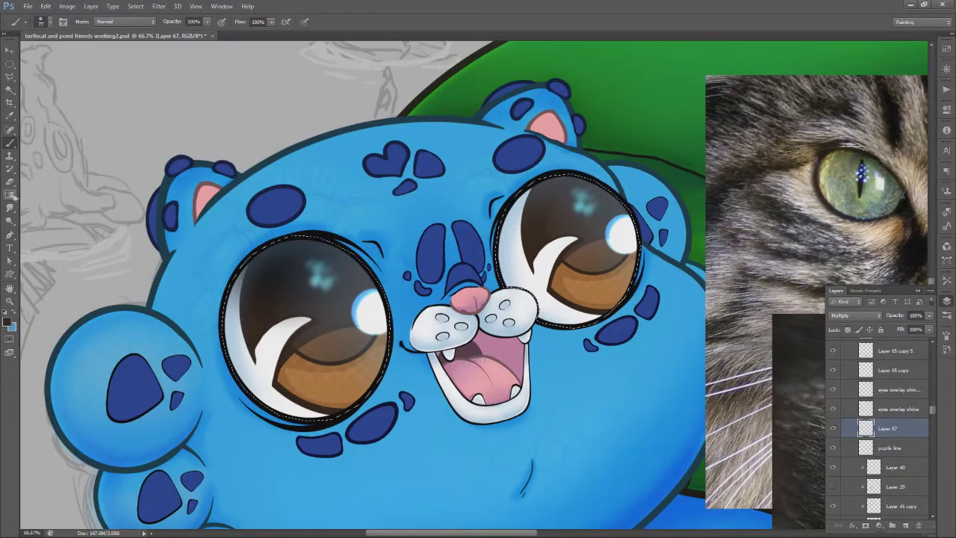
left_click(10, 194)
mouse_move(531, 182)
left_mouse_down()
mouse_move(573, 243)
mouse_move(531, 181)
left_mouse_up()
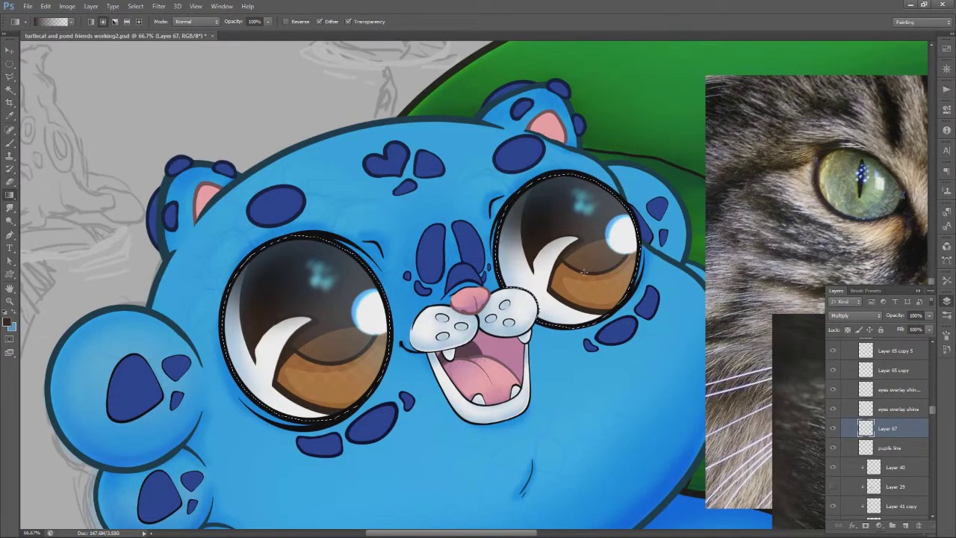
Deselect the eyes and lower Layer 67's opacity to 54%
key("ctrl+d")
left_click(930, 315)
left_click_drag(931, 328, 905, 329)
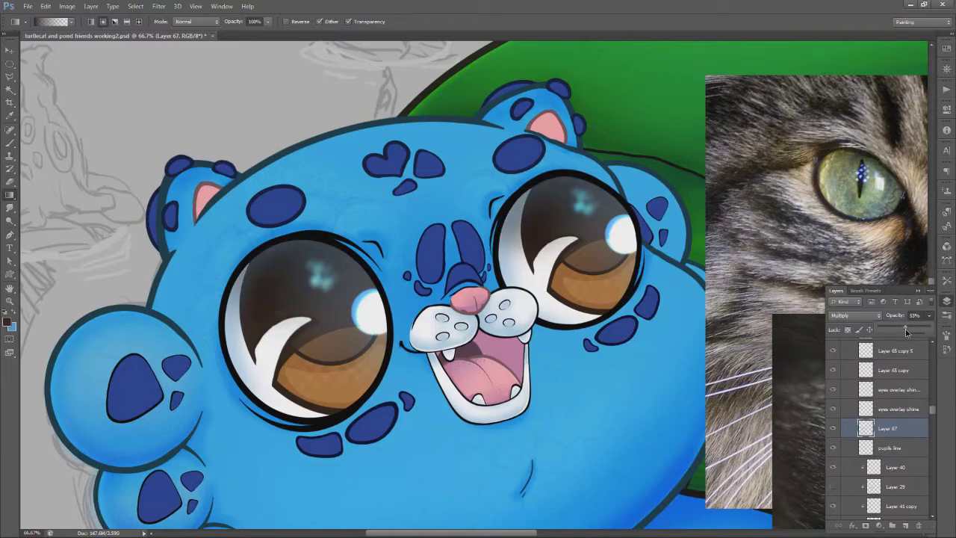
mouse_move(893, 428)
left_mouse_down()
mouse_move(895, 455)
mouse_move(904, 431)
left_mouse_up()
Soften the eye shading on Layer 67 with a Gaussian Blur and retrace both eye outlines with the lasso
key("m")
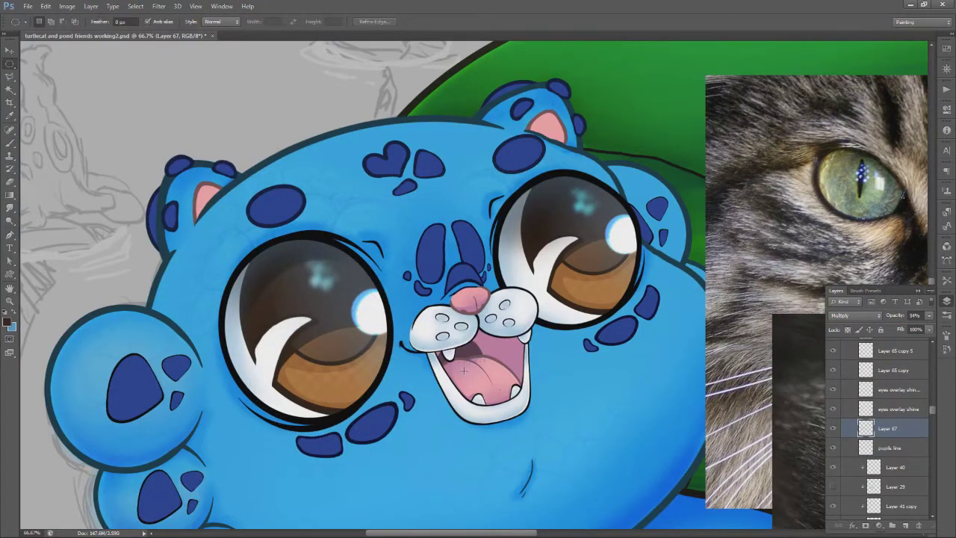
left_click(158, 6)
mouse_move(179, 107)
left_click(305, 178)
mouse_move(592, 319)
left_mouse_down()
mouse_move(602, 318)
mouse_move(595, 314)
left_mouse_up()
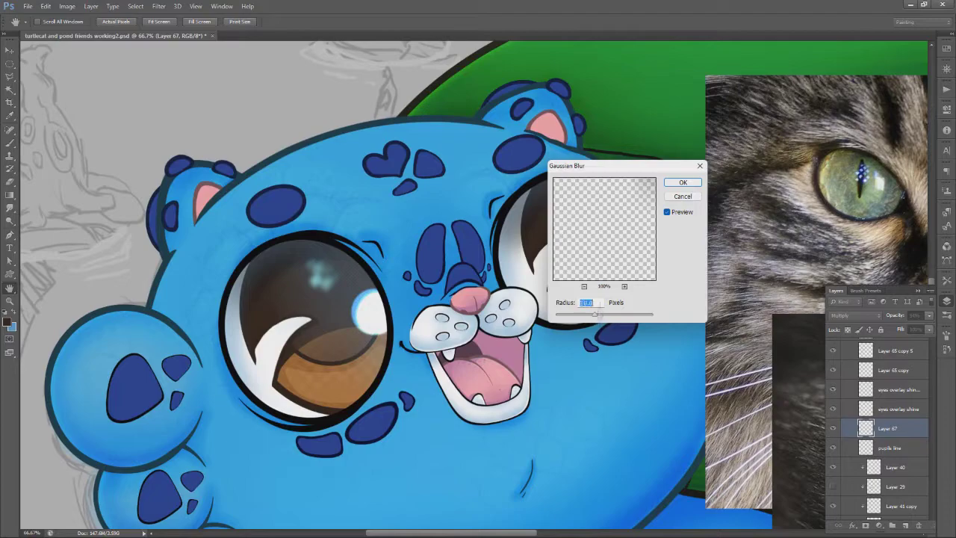
left_click(683, 182)
mouse_move(281, 241)
left_mouse_down()
mouse_move(228, 310)
mouse_move(240, 385)
mouse_move(310, 424)
mouse_move(357, 418)
mouse_move(382, 351)
mouse_move(358, 260)
mouse_move(297, 236)
mouse_move(280, 240)
left_mouse_up()
mouse_move(515, 210)
left_mouse_down()
mouse_move(575, 178)
mouse_move(635, 220)
mouse_move(637, 280)
mouse_move(615, 317)
mouse_move(577, 330)
mouse_move(511, 297)
mouse_move(542, 306)
left_mouse_up()
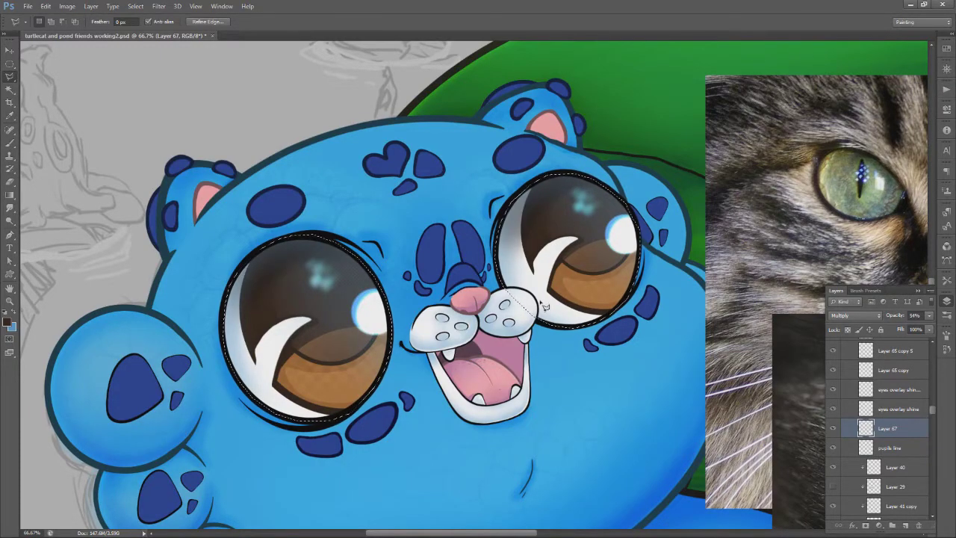
key("ctrl+d")
Compare the eyes with individual highlight and sparkle layers hidden and shown
left_click(519, 365, "alt")
left_click(520, 366, "alt")
key("h")
left_click_drag(606, 390, 464, 383)
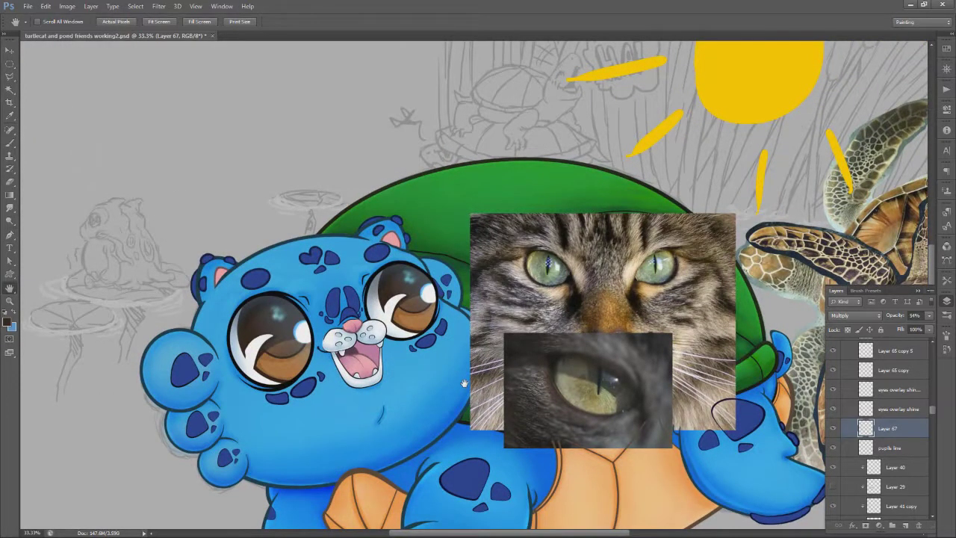
left_click_drag(933, 420, 933, 404)
left_click(833, 401)
left_click(833, 419)
left_click(834, 421)
left_click(833, 439)
left_click(834, 439)
Try a lower opacity of 89% on Layer 66 copy and restore it to 100%
left_click(892, 438)
left_click(929, 316)
mouse_move(928, 327)
left_mouse_down()
mouse_move(894, 336)
mouse_move(920, 334)
left_mouse_up()
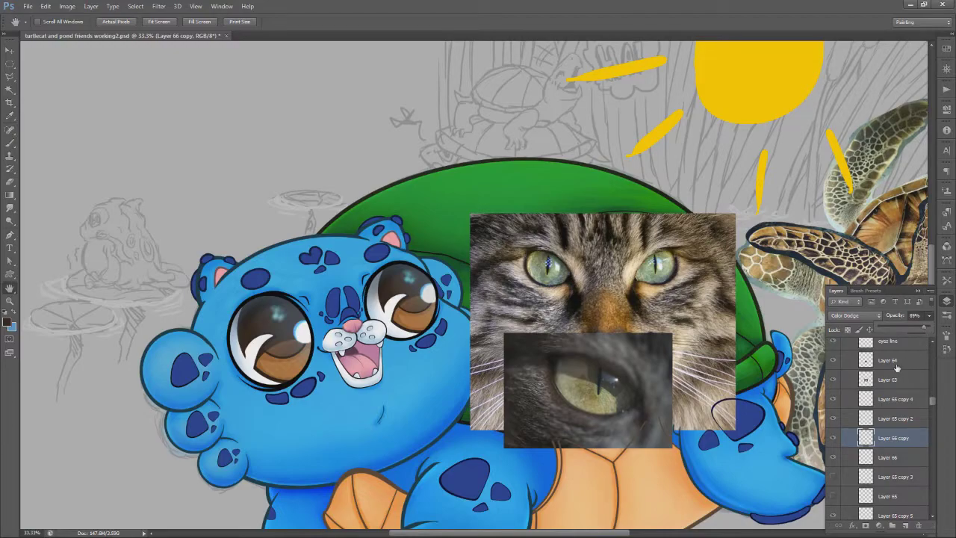
left_click_drag(921, 357, 932, 357)
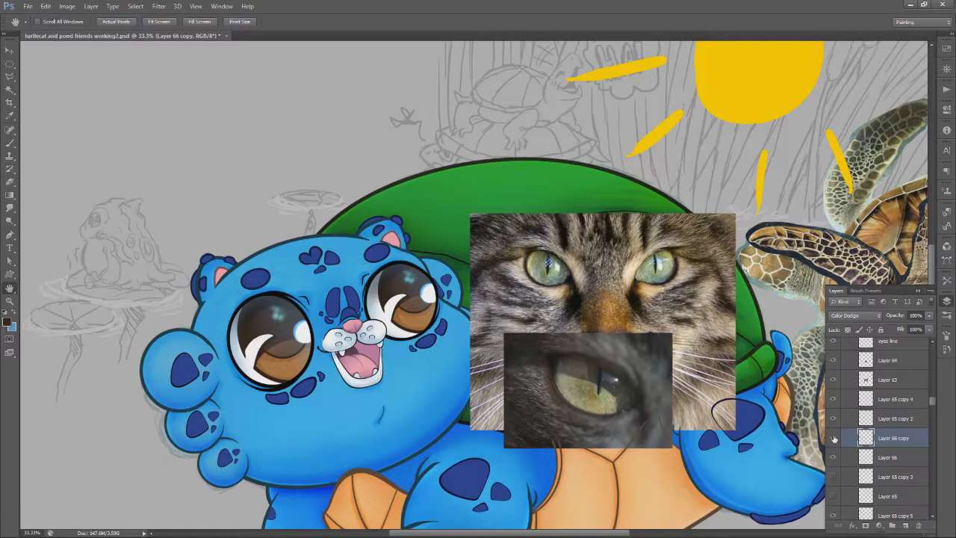
Soften the smaller eye's circular highlight on Layer 66 copy with a low-radius Gaussian Blur
left_click(158, 6)
mouse_move(172, 102)
left_click(298, 179)
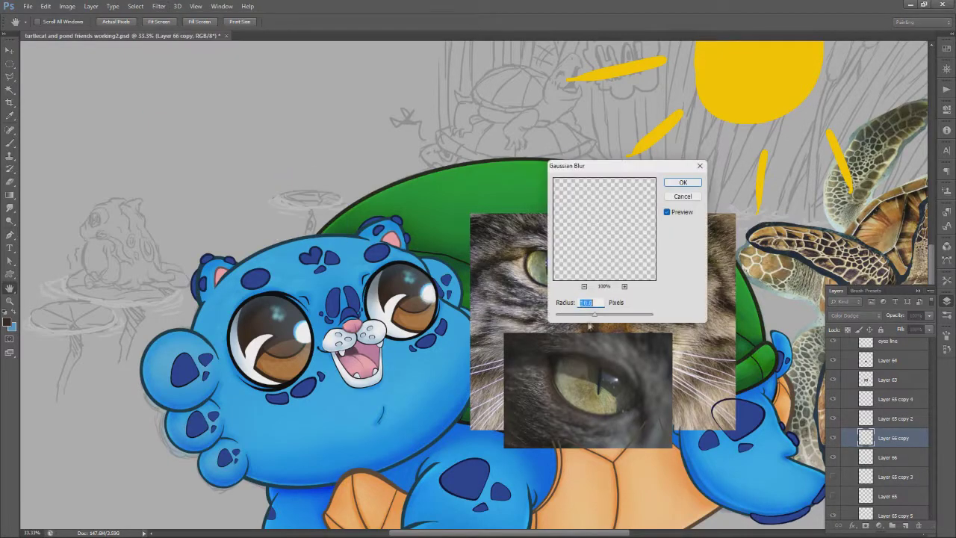
left_click_drag(569, 314, 572, 317)
left_click(683, 182)
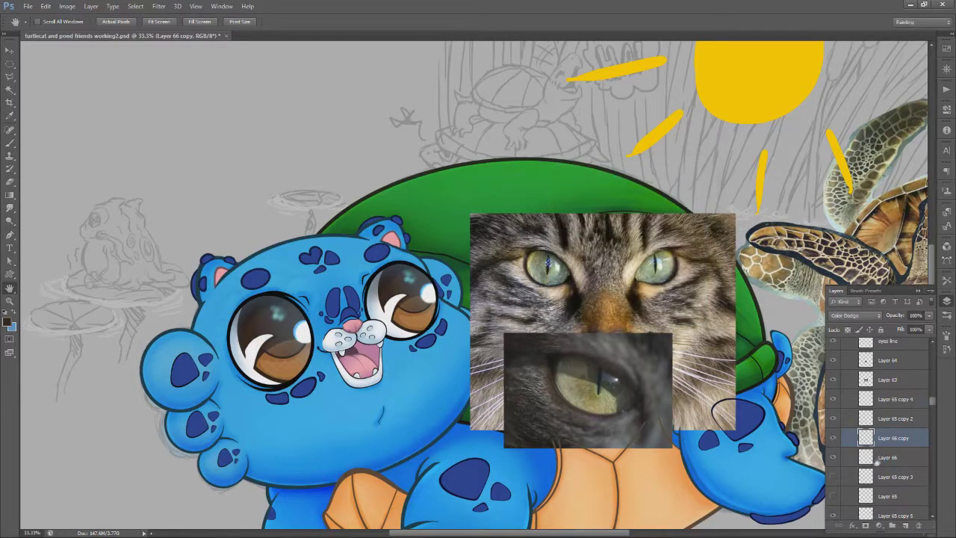
Apply the same Gaussian Blur to the larger eye's highlight on Layer 66 and save the document
left_click(889, 458)
left_click(158, 6)
mouse_move(182, 107)
left_click(299, 179)
left_click(682, 185)
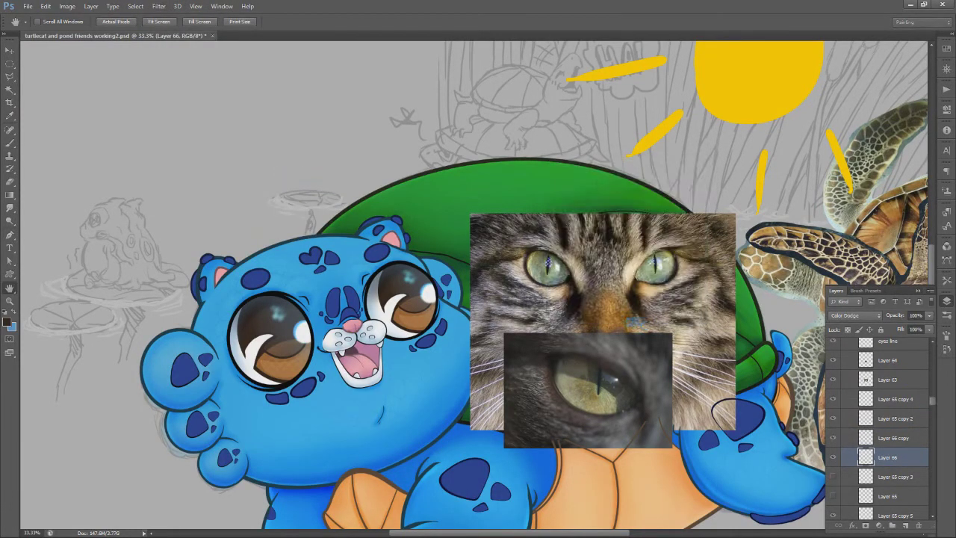
key("ctrl+s")
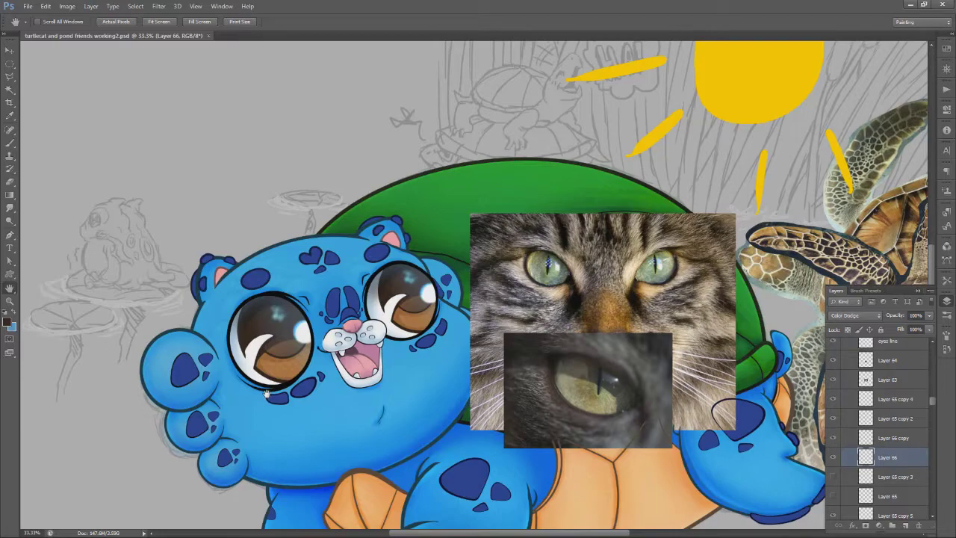
Move Layer 64 and Layer 63 higher in the layer stack and hide the cat-eye reference photos
left_click(894, 362)
left_click(894, 380, "shift")
left_click_drag(894, 380, 889, 340)
left_click(845, 481)
scroll(846, 478, "down", 2)
left_click(845, 409)
left_click(853, 440)
Make the mouth shadows layer active and sample the pink from the mouth
left_click_drag(932, 364, 928, 405)
scroll(928, 405, "down", 5)
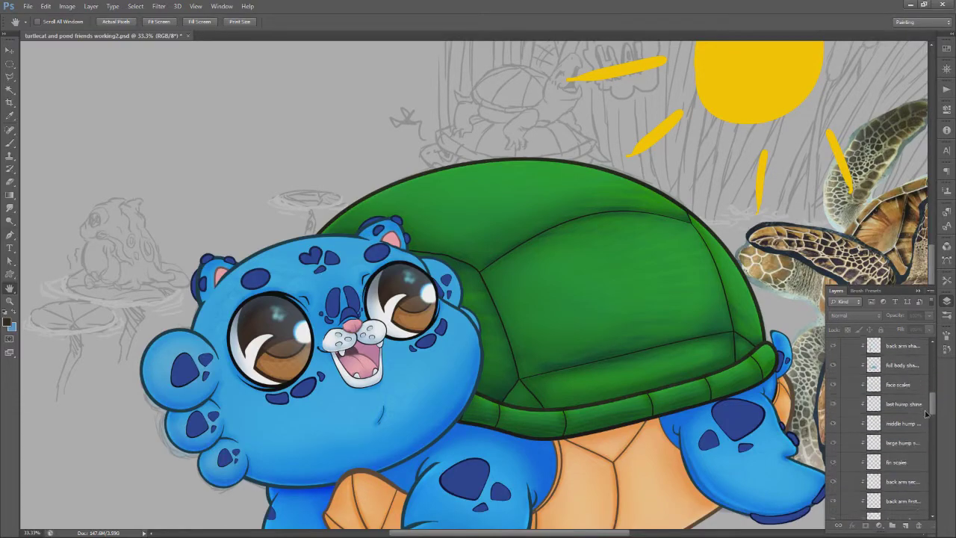
left_click(892, 429)
key("z")
left_click(228, 280)
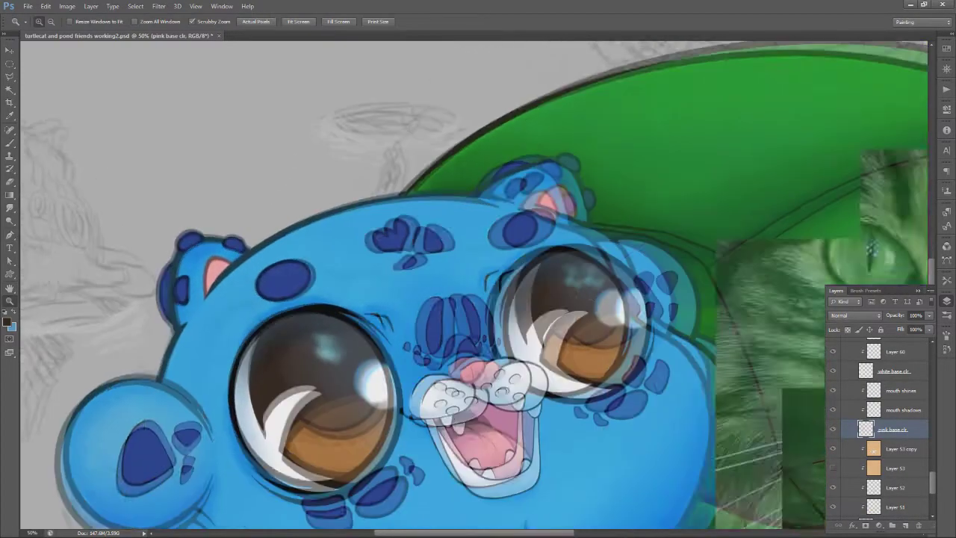
left_click(903, 409)
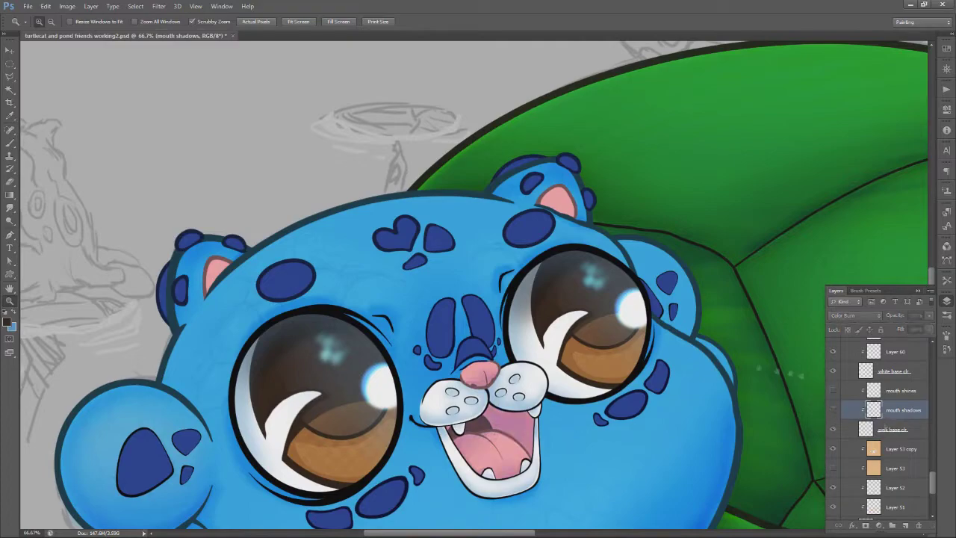
key("i")
left_click(493, 447)
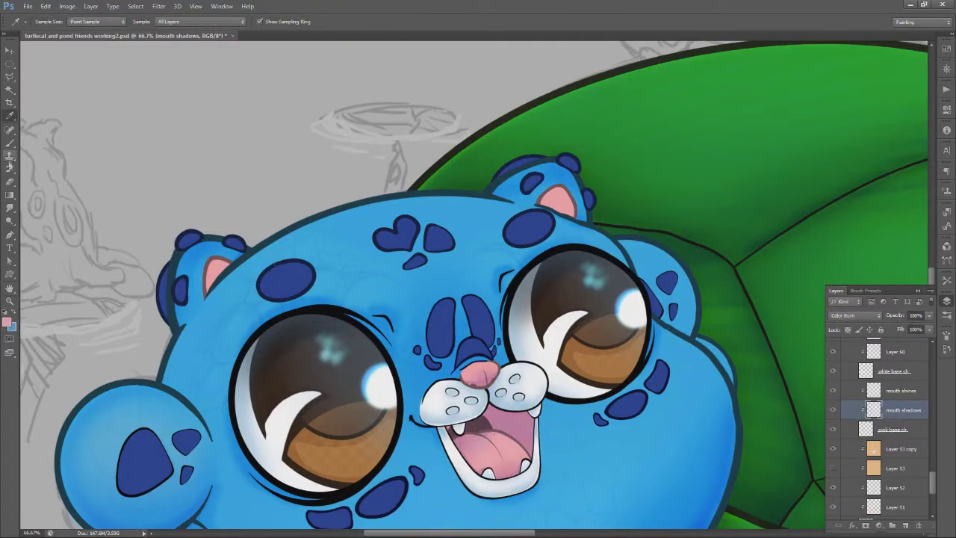
Set up a hard round 25 px brush and paint pink shading inside both ears
key("b")
right_click(239, 265)
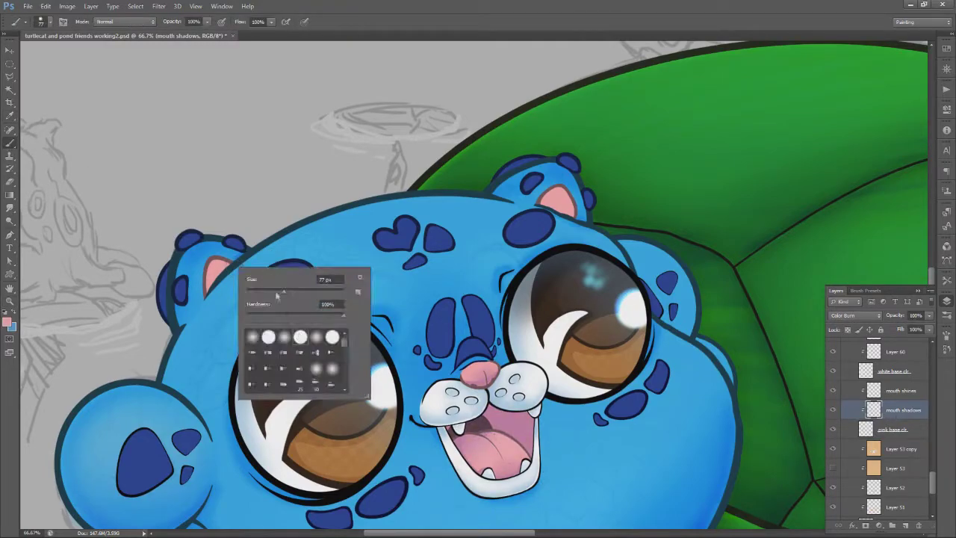
double_click(300, 337)
right_click(239, 267)
key("Escape")
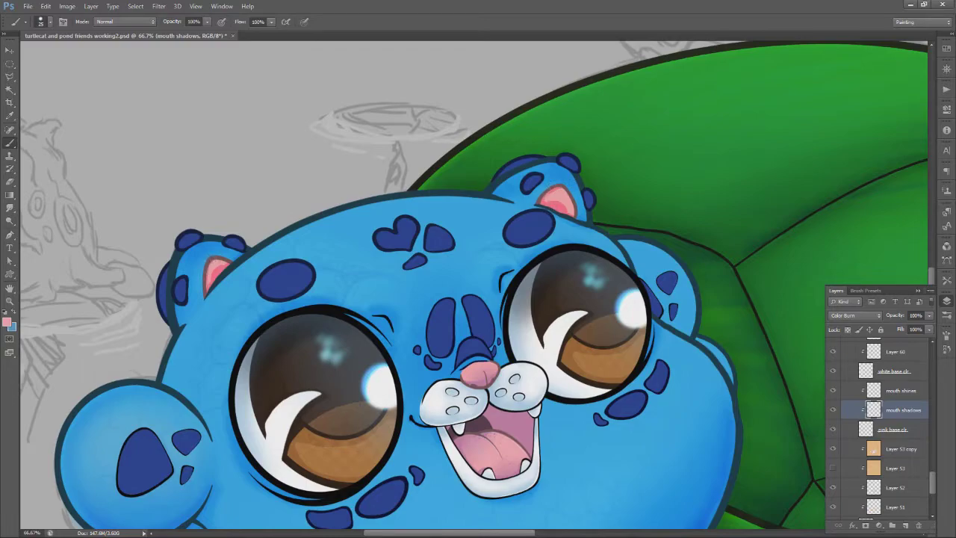
Check the ear shading with the mouth shadows layer hidden and shown, and erase part of it inside the ear near the shell
left_click(904, 393)
left_click(833, 410)
left_click(834, 410)
left_click(843, 412)
left_click(834, 410)
left_click(834, 410)
key("e")
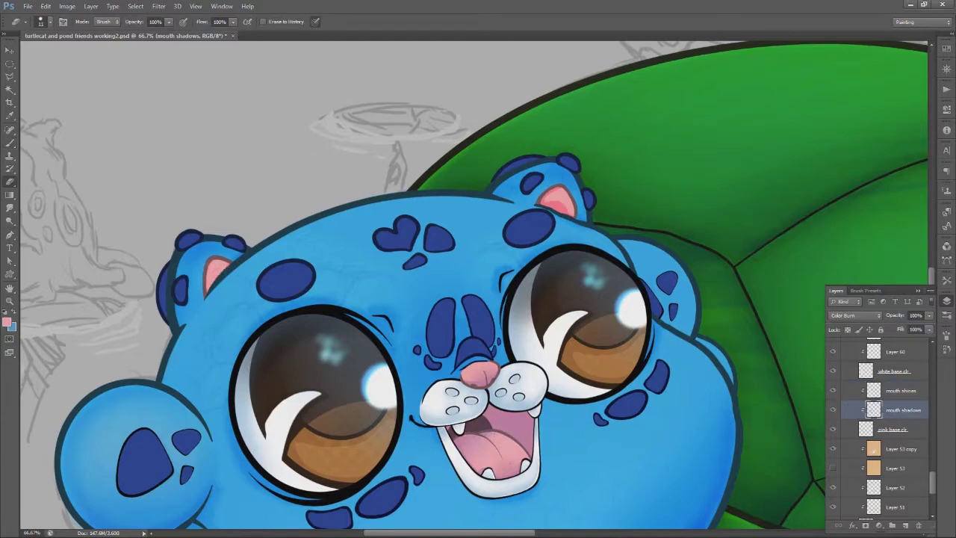
left_click_drag(547, 205, 564, 209)
key("ctrl+s")
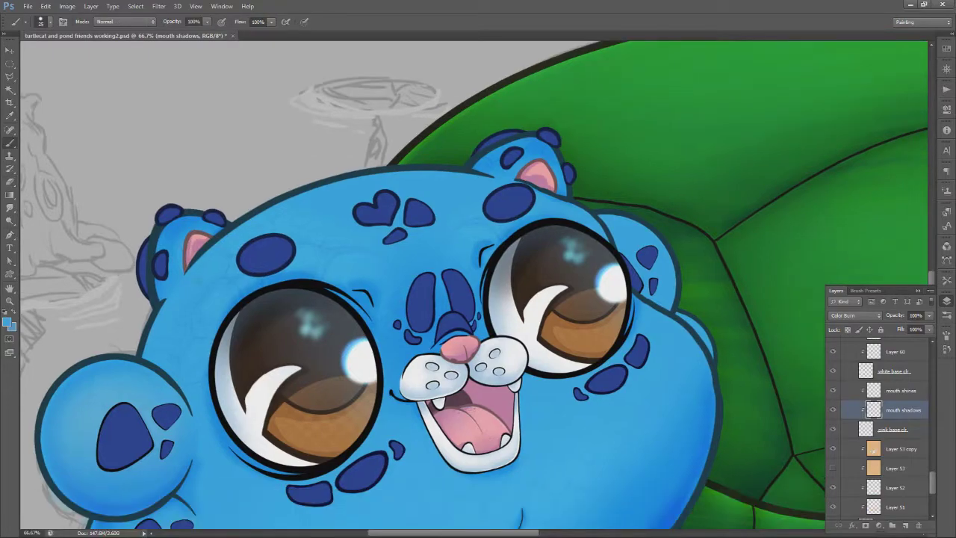
Soften the bluish tint inside the ears on the mouth shadows layer with a larger Eraser and return to the Brush
key("g")
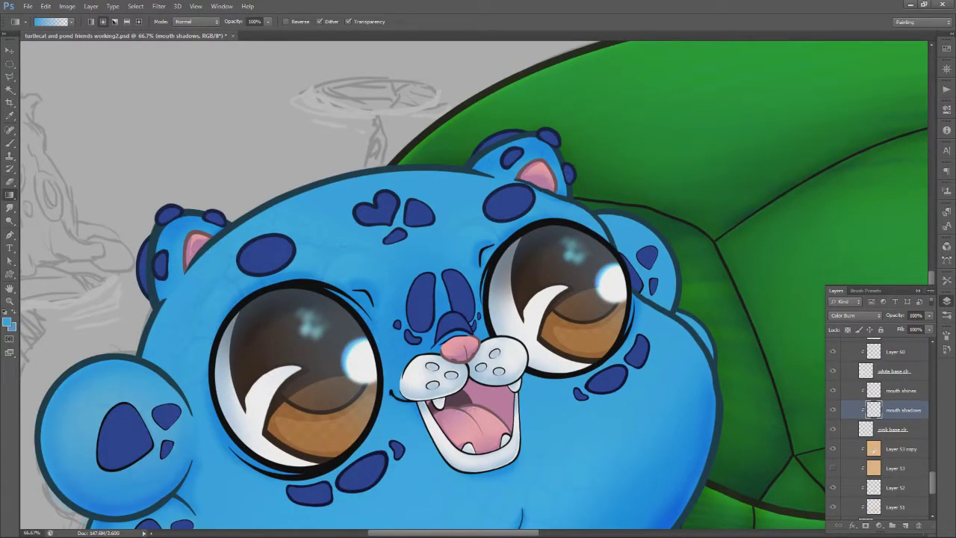
key("e")
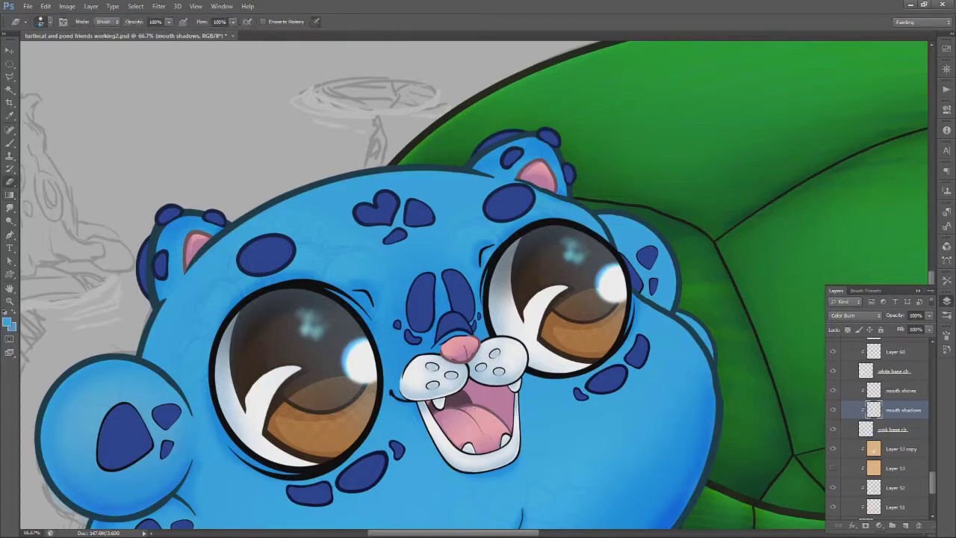
right_click(198, 236)
left_click(267, 269)
left_click_drag(200, 237, 198, 236)
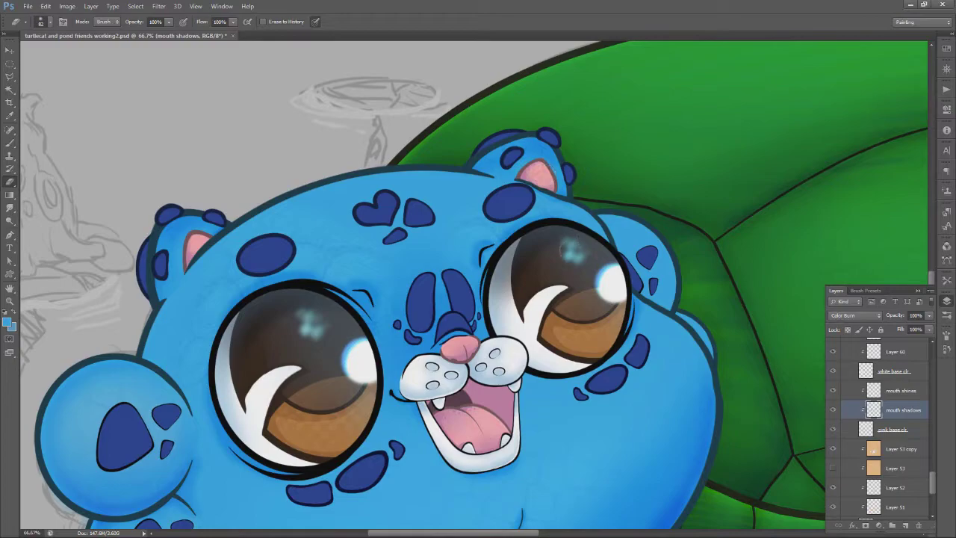
key("g")
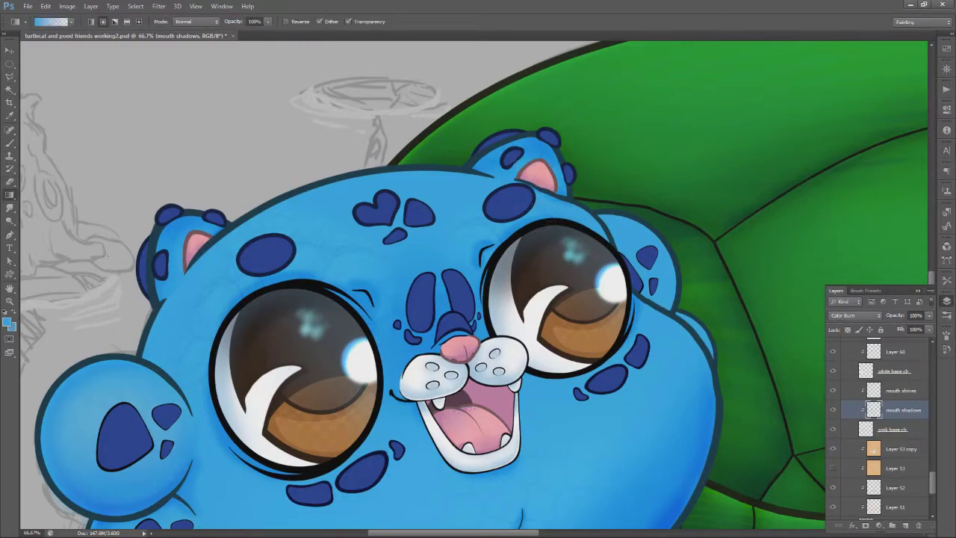
key("b")
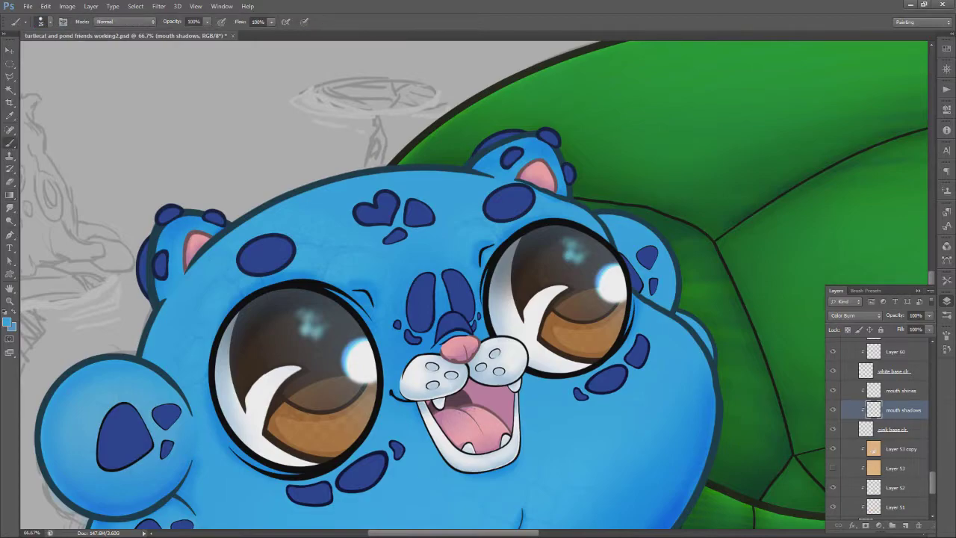
Save the document and add a new clipped layer above the mouth shines layer
key("r")
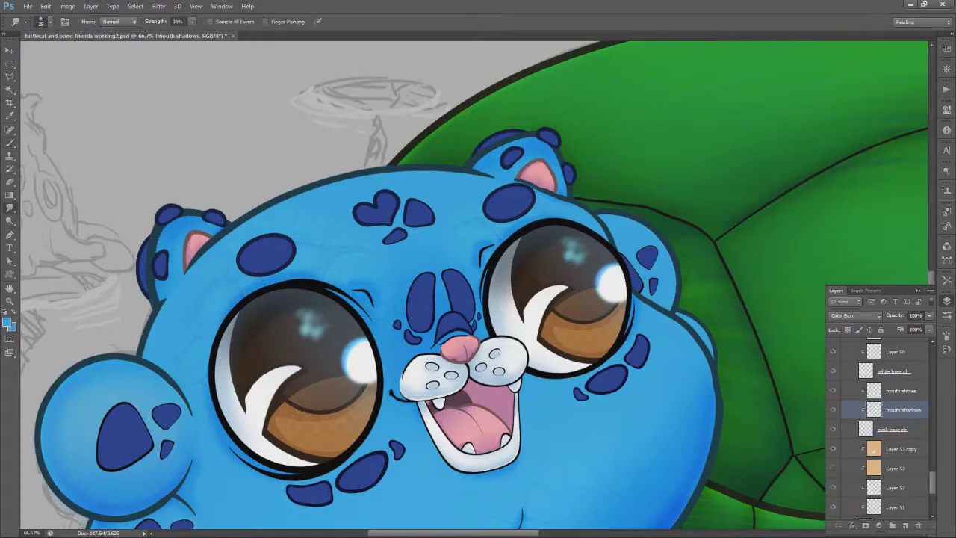
key("ctrl+s")
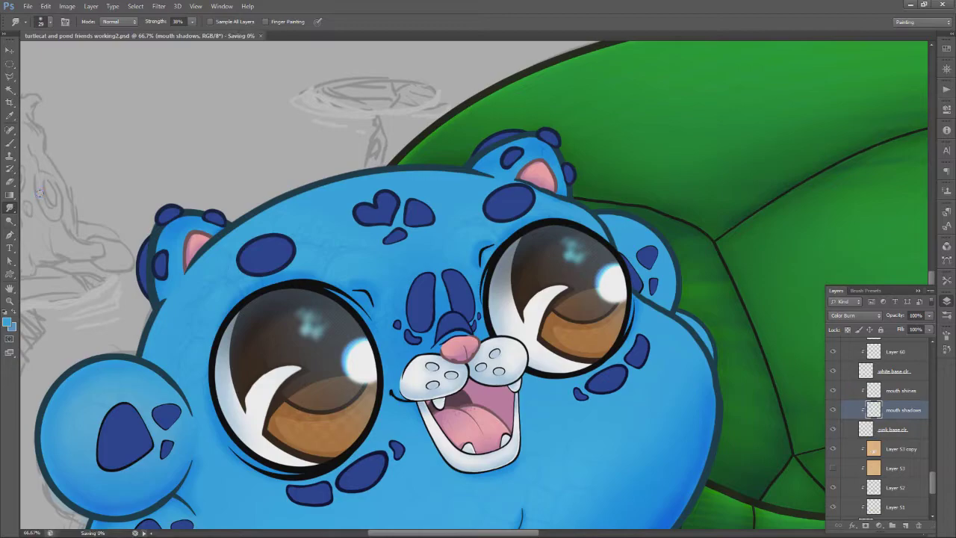
left_click(901, 392)
left_click(905, 526)
right_click(901, 392)
left_click(821, 130)
Sample the highlight colour from the tongue and set the mouth shines layer to Overlay at about 56% opacity
left_click(5, 312)
left_click(10, 302)
left_click(464, 354)
left_click(466, 356)
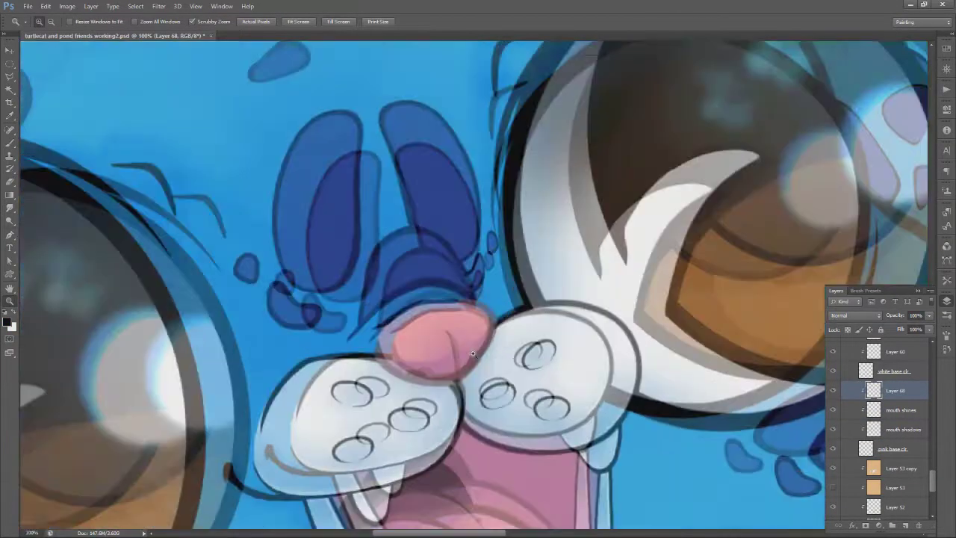
left_click(9, 288)
left_click_drag(478, 351, 424, 272)
left_click(900, 428)
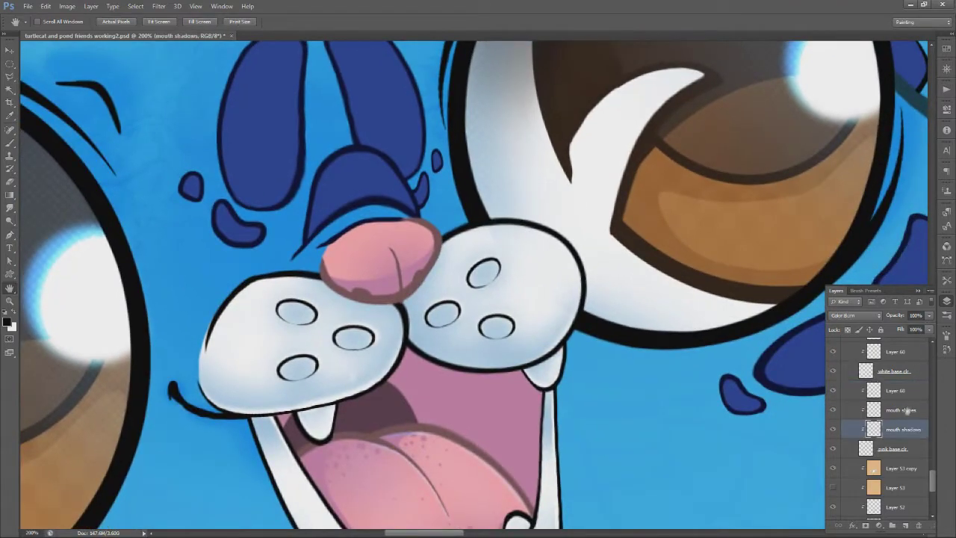
left_click(901, 409)
left_click(853, 315)
left_click(851, 60)
key("i")
left_click(489, 469)
left_click(854, 316)
left_click(851, 177)
left_click_drag(929, 316, 909, 321)
Paint a small highlight on the pink nose with a small brush and duplicate the mouth shines layer twice
key("b")
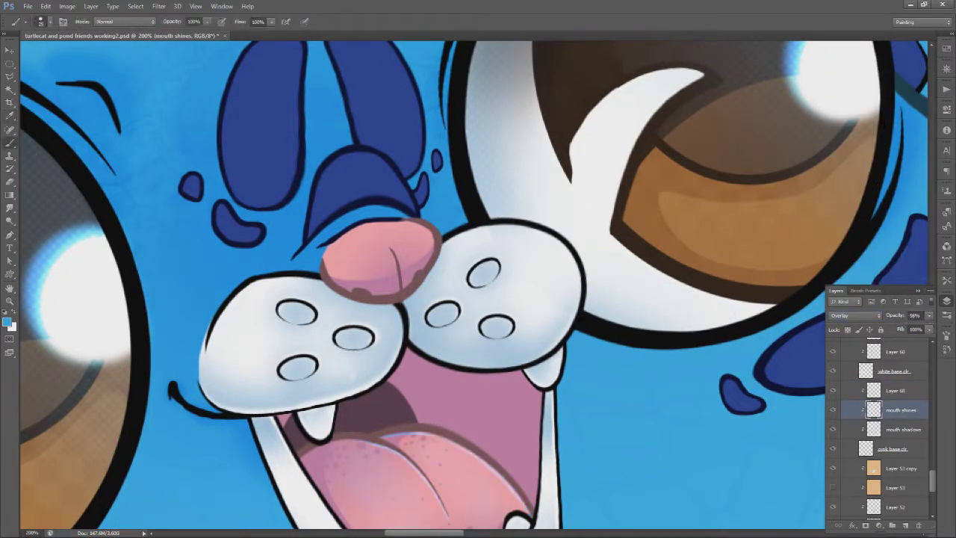
right_click(378, 254)
left_click_drag(395, 281, 390, 280)
left_click(338, 264)
key("ctrl+j")
key("ctrl+j")
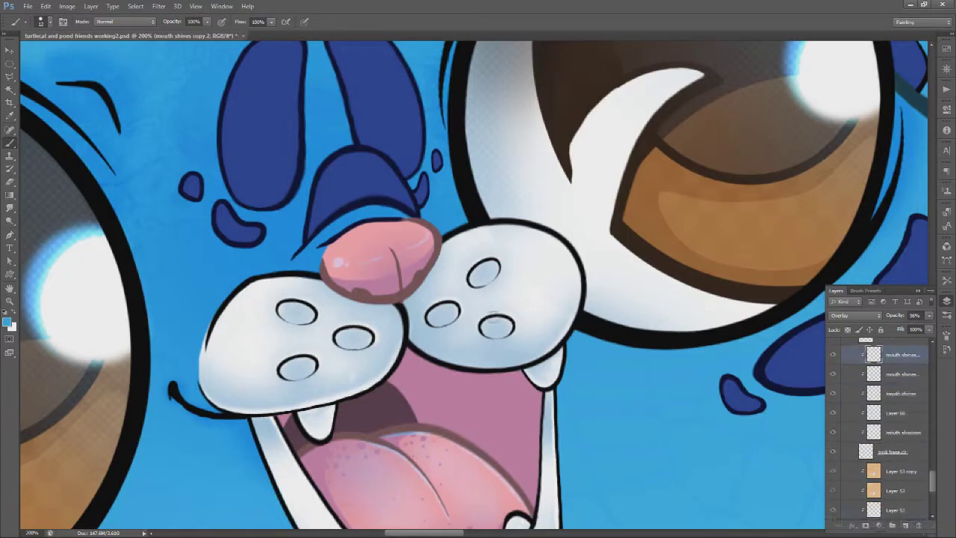
Save the document with the nose highlight added
key("z")
left_click(493, 321, "alt")
left_click(493, 322, "alt")
left_click(487, 327, "alt")
left_click(483, 329)
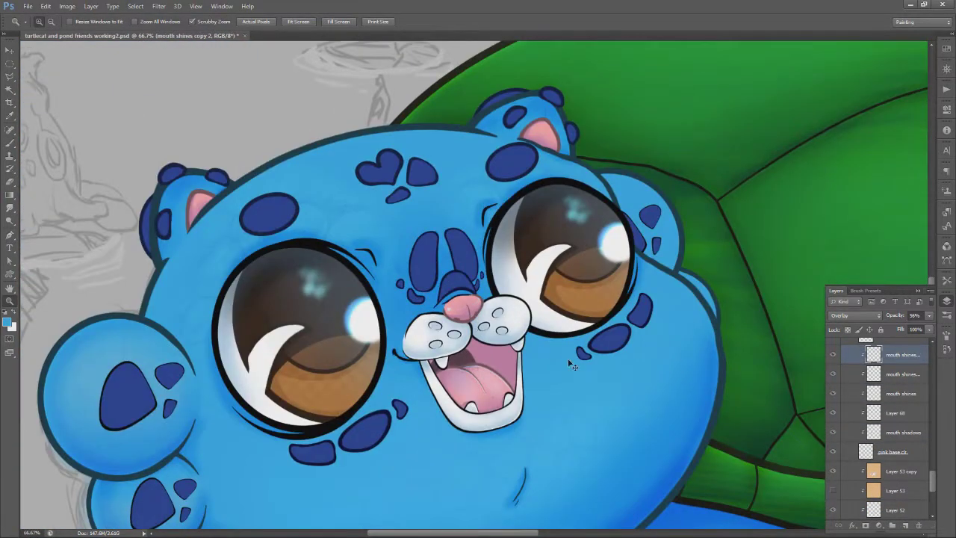
key("ctrl+s")
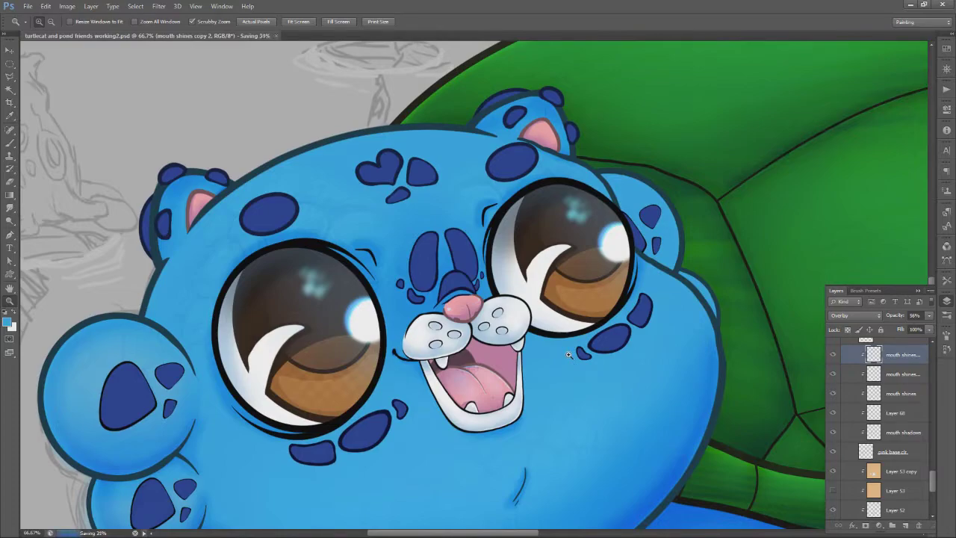
Add a clipped Overlay layer above skin base clr and dab a light spot on the cheek below the larger eye
scroll(914, 434, "up", 10)
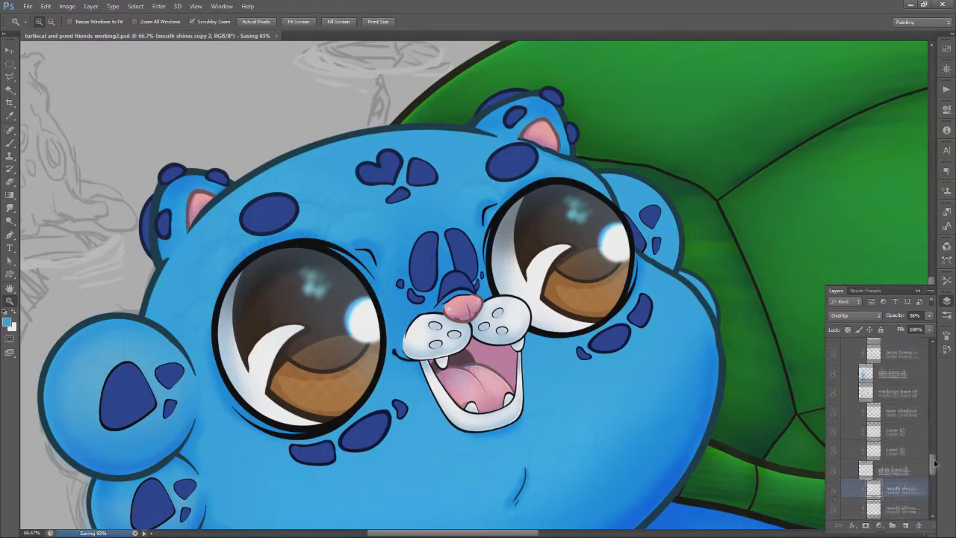
key("ctrl+shift+alt+n")
left_click(856, 179)
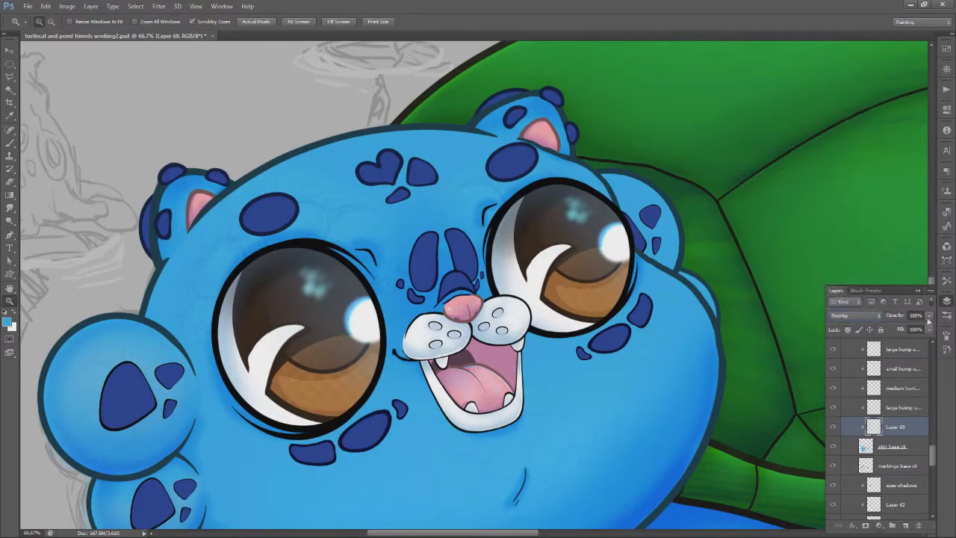
key("b")
right_click(236, 438)
left_click_drag(222, 442, 232, 441)
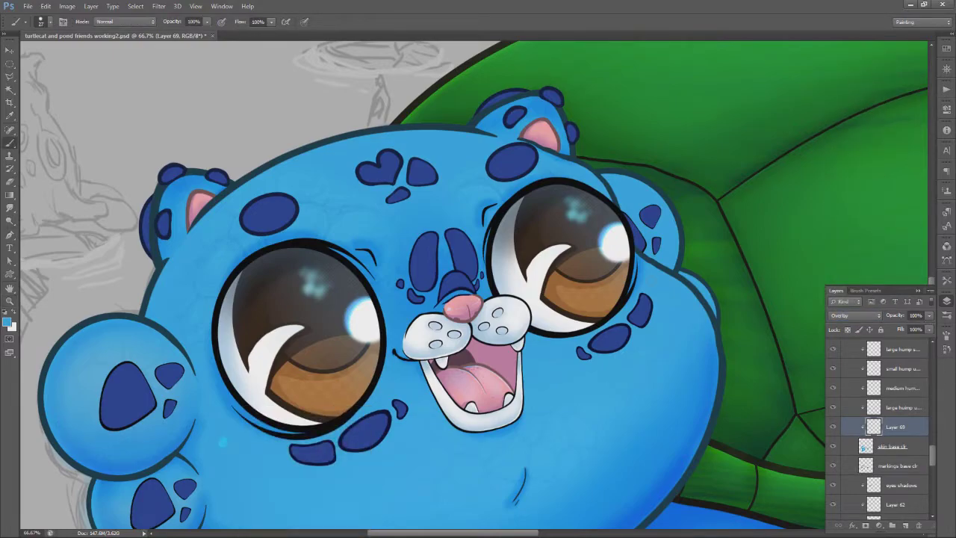
Move the cheek highlight layer to the top of the skin's clipped layers and duplicate it
key("z")
left_click(605, 345, "alt")
left_click(604, 345)
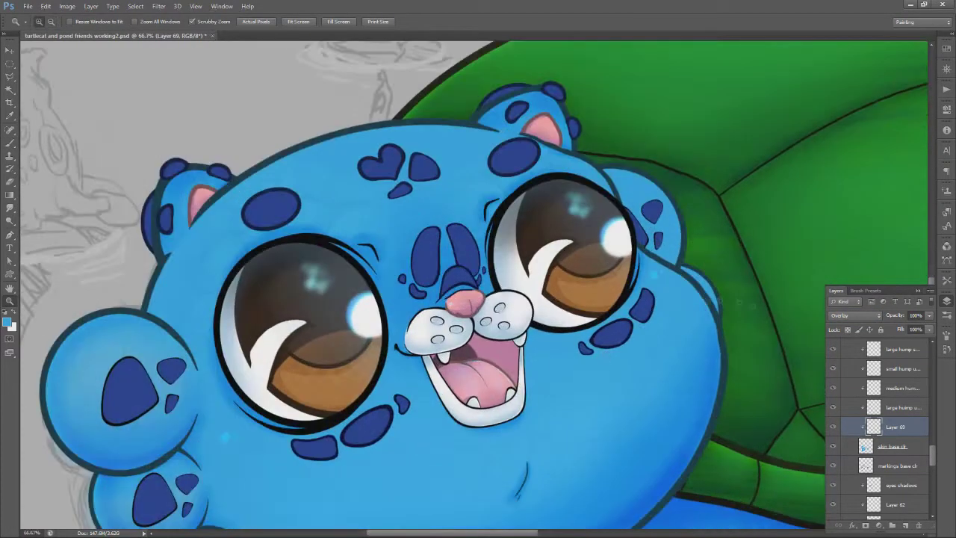
scroll(904, 428, "up", 10)
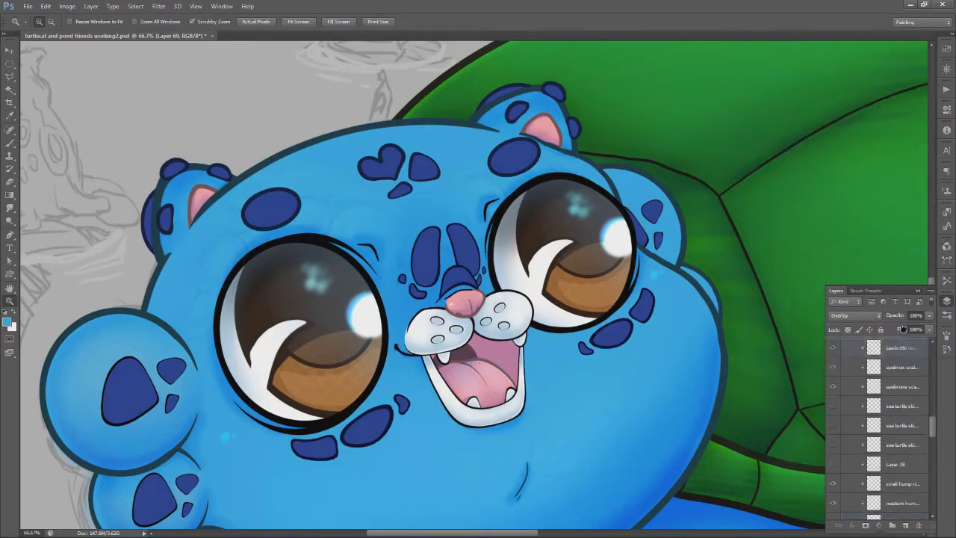
key("ctrl+j")
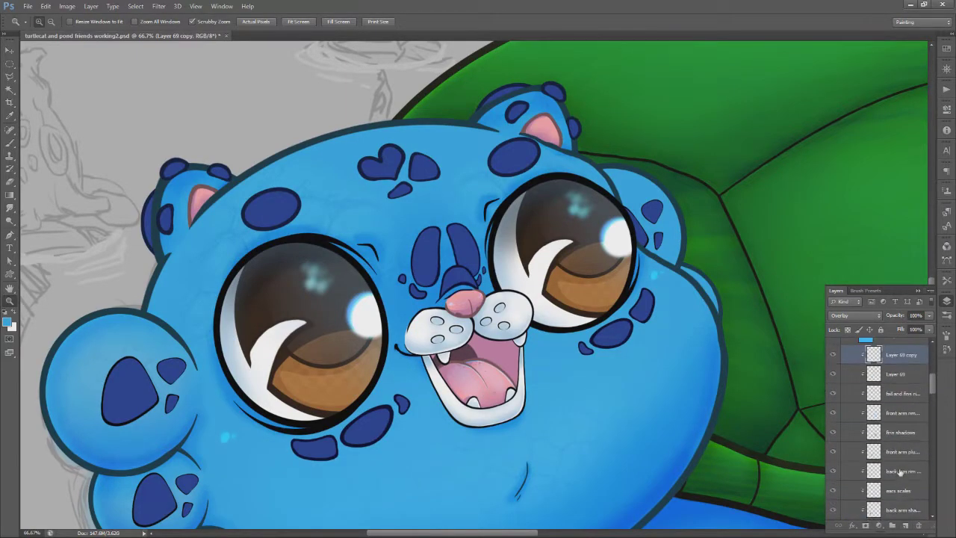
Apply a Gaussian Blur to the duplicated cheek highlight layer and save the document
left_click(158, 6)
left_click(358, 164)
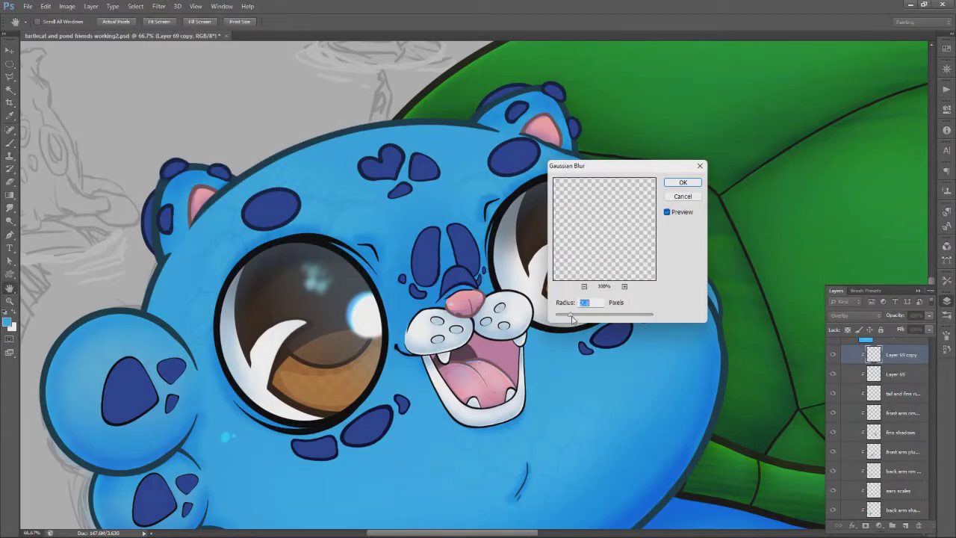
key("Return")
key("z")
key("ctrl+s")
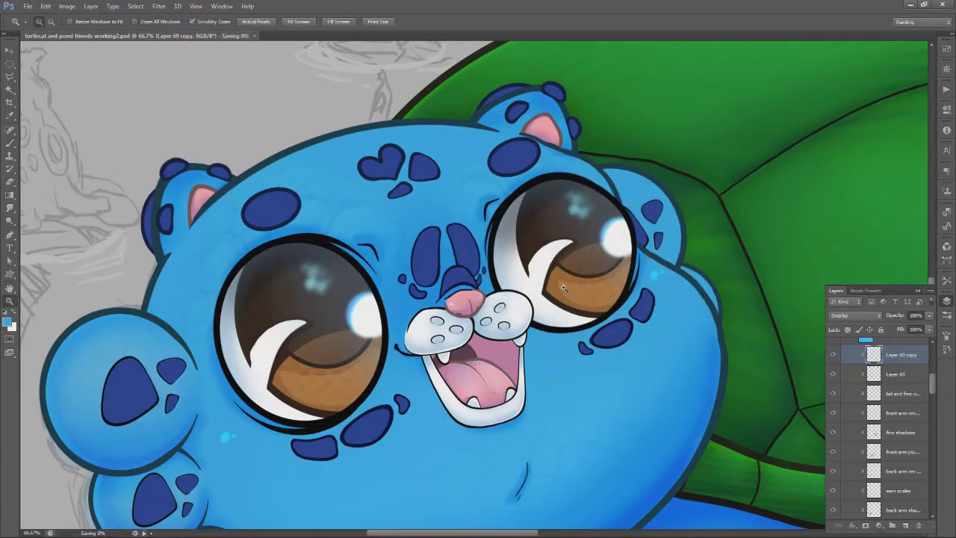
Outline the turtlecat's face with the Polygonal Lasso along the cheek, chin and paw edges, looping around the ears
key("g")
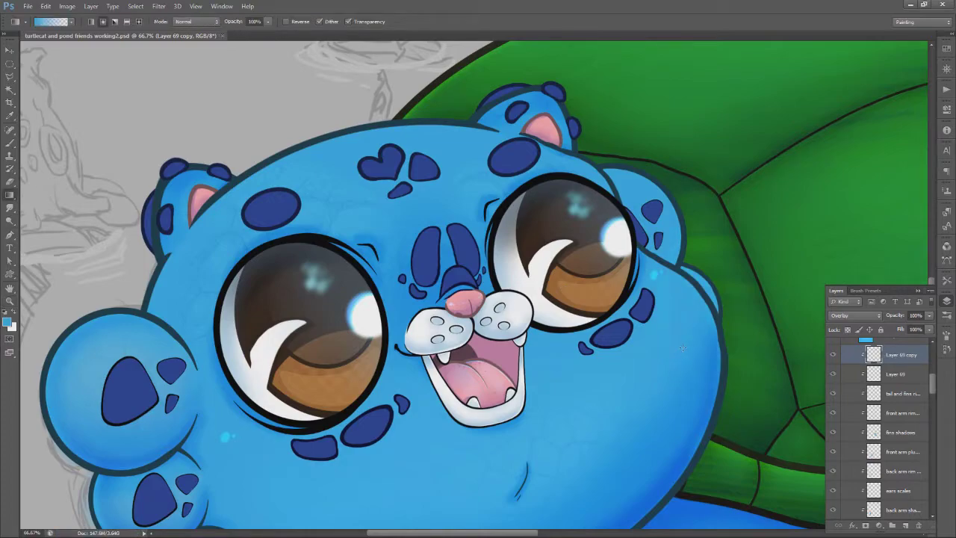
key("z")
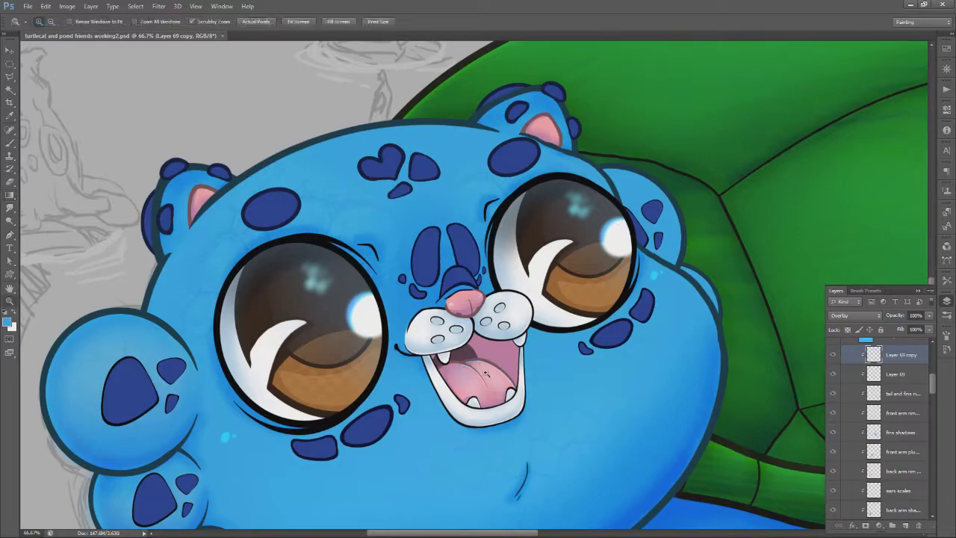
left_click(485, 366, "alt")
left_click(486, 366, "alt")
left_click(554, 316)
key("l")
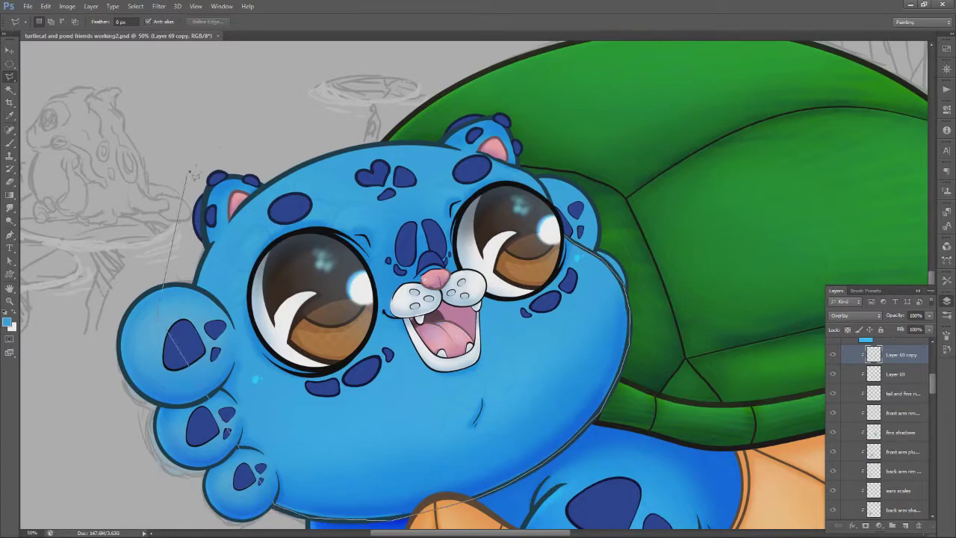
left_click(158, 307)
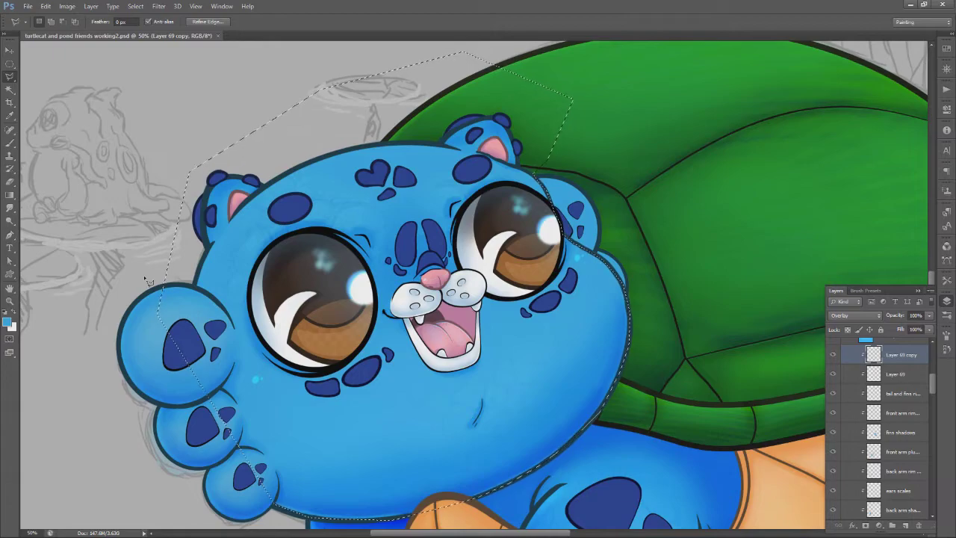
Add a radial light blue gradient glow to the cheek below the larger eye, and deselect the face
key("g")
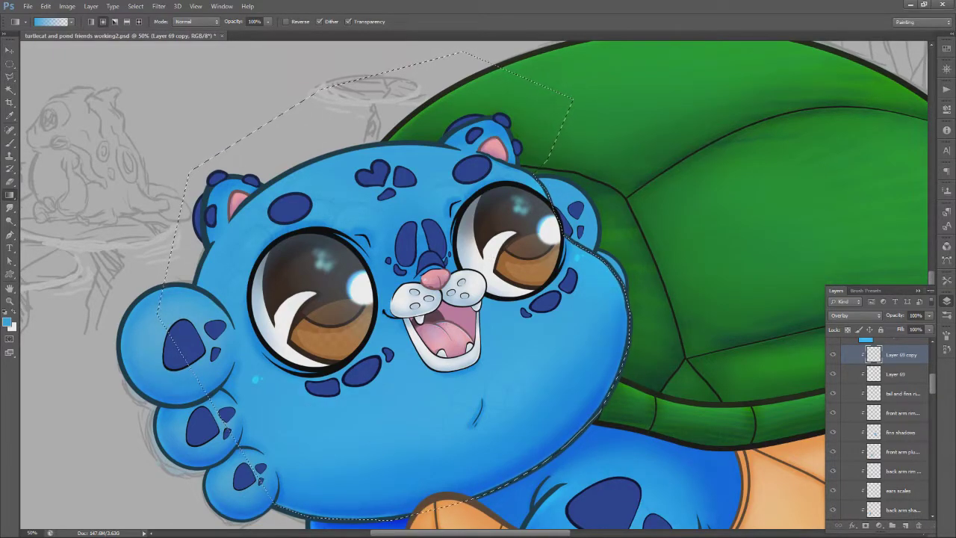
left_click_drag(292, 396, 364, 415)
key("ctrl+d")
key("z")
left_click(366, 415, "alt")
Duplicate the face scales layer and clip the copy to the cheek glow layer, Layer 69 copy
left_click_drag(932, 384, 932, 377)
right_click(892, 411)
left_click(860, 147)
scroll(904, 402, "down", 10)
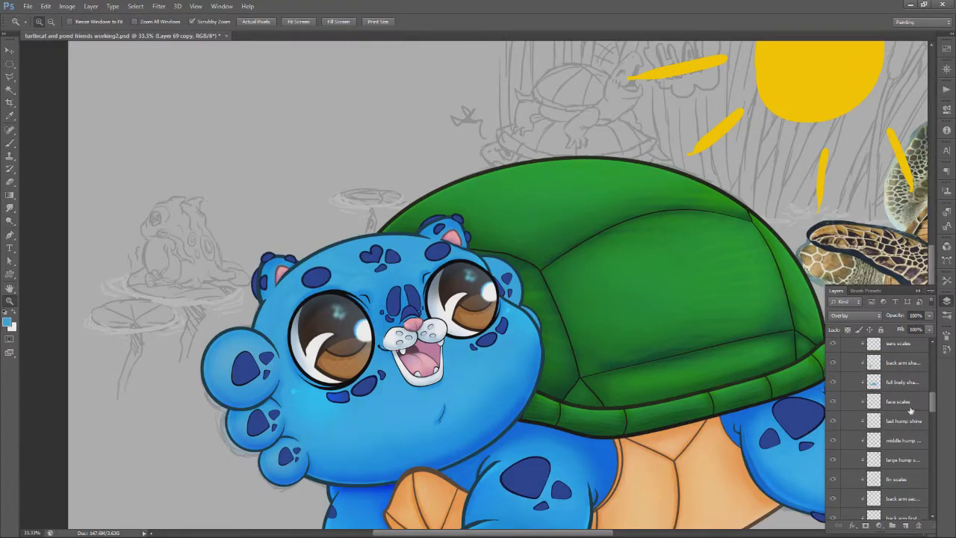
scroll(904, 404, "up", 3)
left_click_drag(902, 395, 934, 389)
left_click(900, 436)
left_click(900, 401, "shift")
right_click(900, 407)
left_click(860, 145)
left_click(905, 407)
right_click(900, 403)
left_click(858, 137)
left_click(910, 422)
key("alt+bracketright")
left_click(913, 425, "shift")
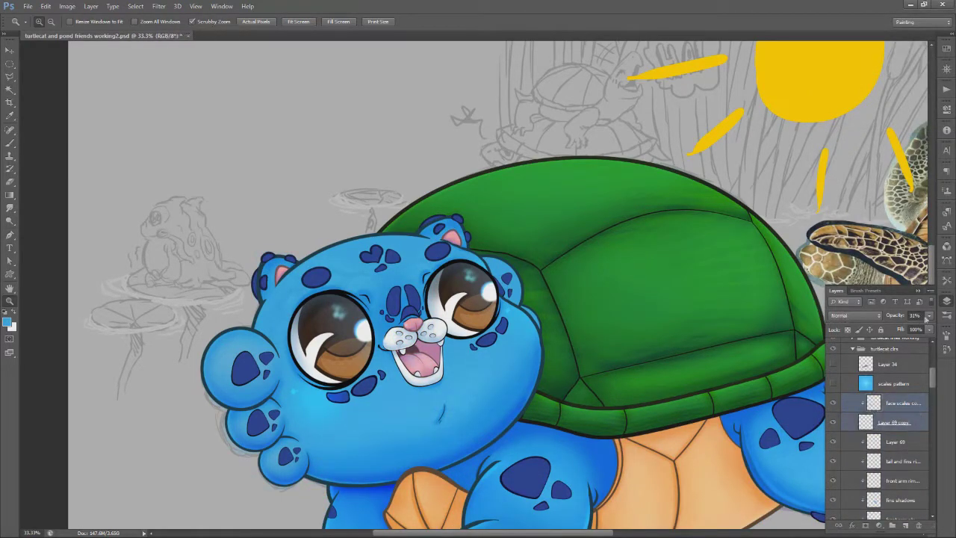
Set the face scales copy and Layer 69 copy to Normal blending and merge them into one layer
left_click(906, 407)
left_click(856, 315)
left_click(852, 61)
left_click(902, 424, "shift")
left_click(856, 315)
left_click(852, 63)
right_click(896, 408)
left_click(873, 259)
Clip the merged face scales copy to the skin, set it to Overlay at 31% opacity, and save
right_click(901, 398)
left_click(851, 132)
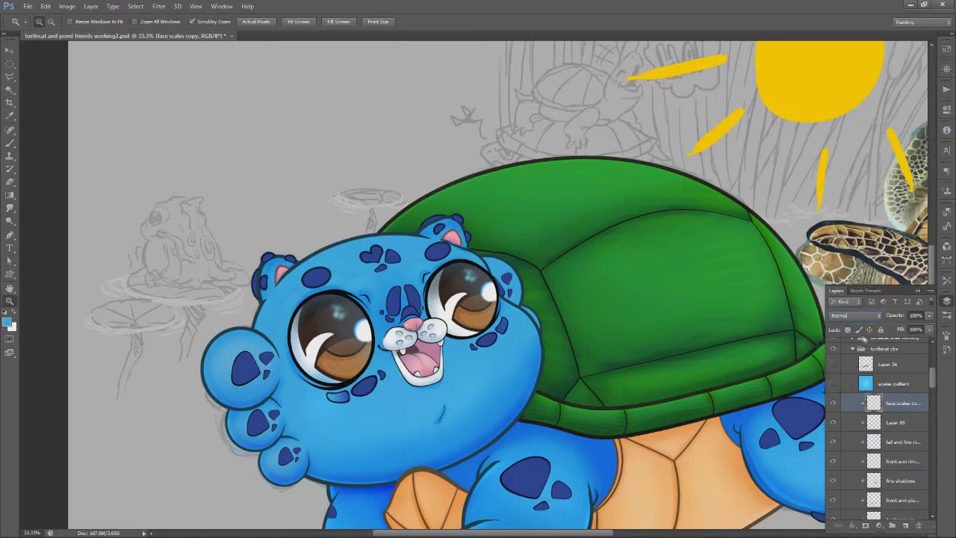
left_click(856, 315)
left_click(844, 179)
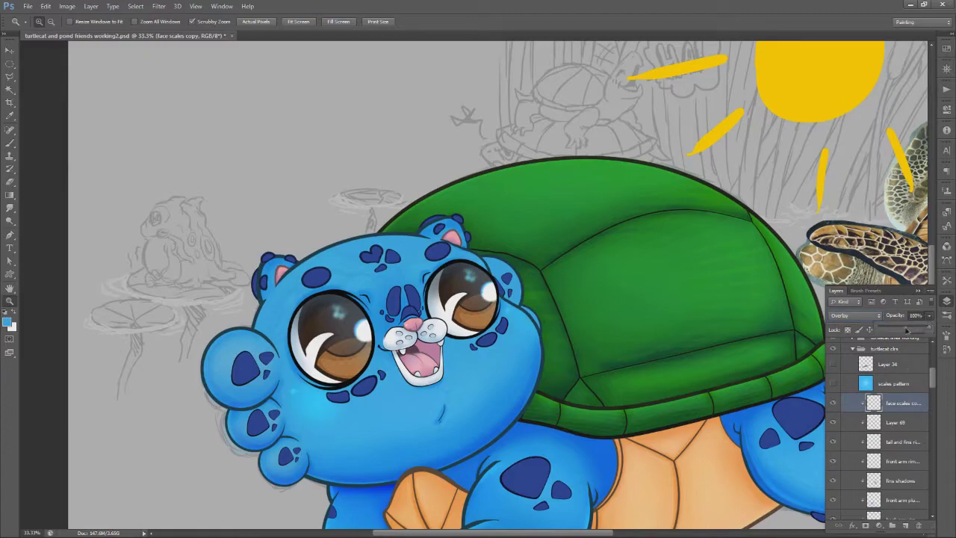
left_click(833, 404)
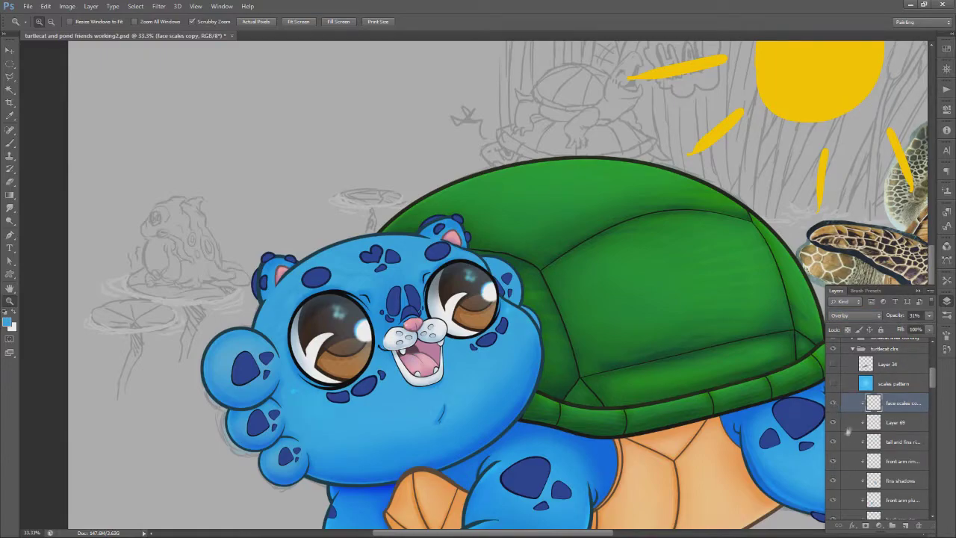
key("ctrl+s")
Duplicate the small, medium and large hump rim shine layers and place the copies above the face scales copy
left_click_drag(933, 381, 933, 464)
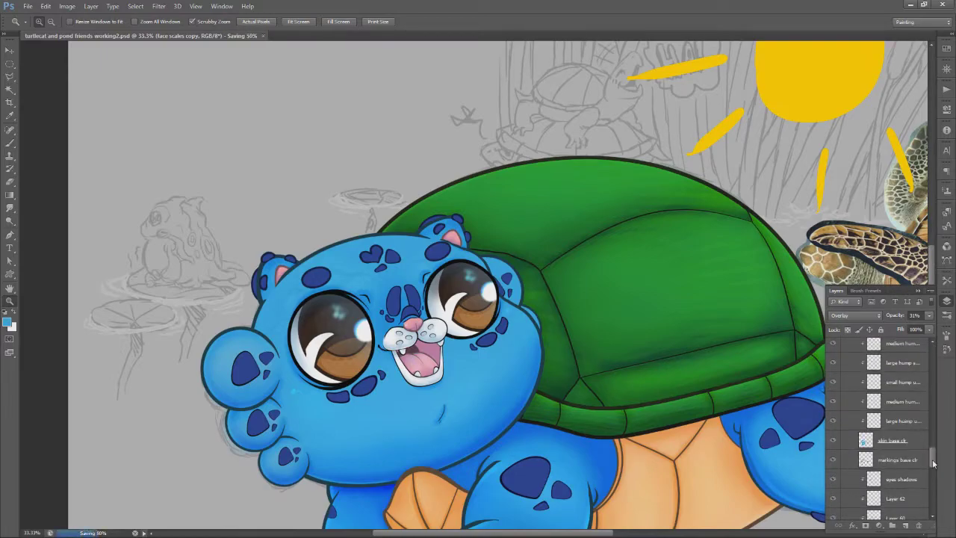
scroll(910, 440, "up", 3)
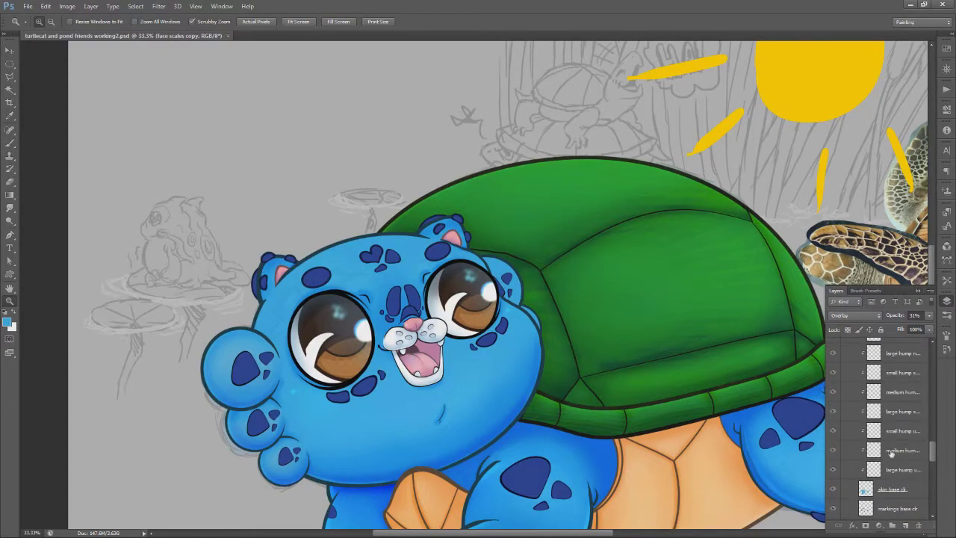
mouse_move(933, 451)
left_mouse_down()
mouse_move(934, 425)
mouse_move(934, 441)
left_mouse_up()
left_click(834, 421)
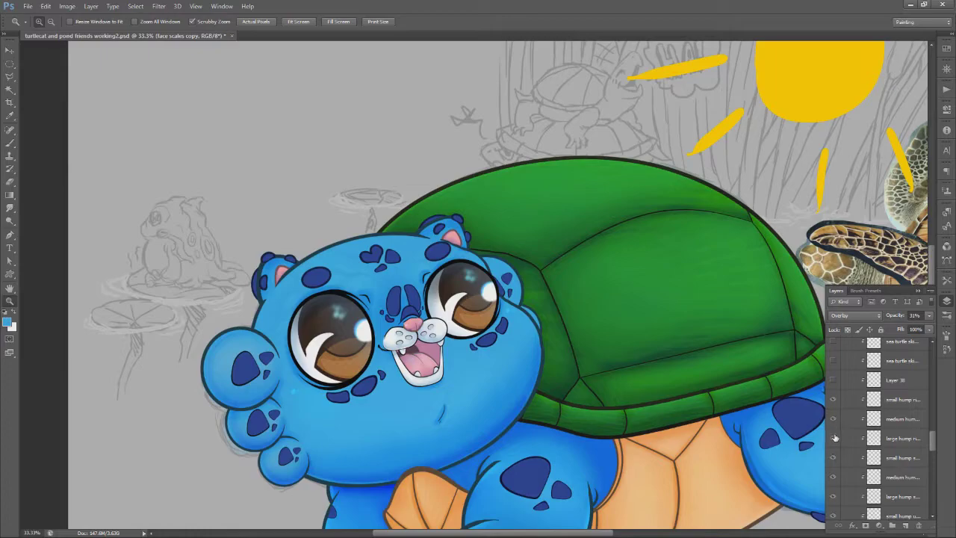
left_click(905, 401)
left_click(904, 441, "shift")
left_click_drag(904, 440, 904, 390)
Clip the face scales copy and the layers beneath it to the skin base again
left_click(907, 459)
scroll(906, 448, "down", 10)
left_click(906, 418)
left_click_drag(933, 439, 933, 375)
left_click(907, 476, "shift")
right_click(906, 477)
left_click(887, 211)
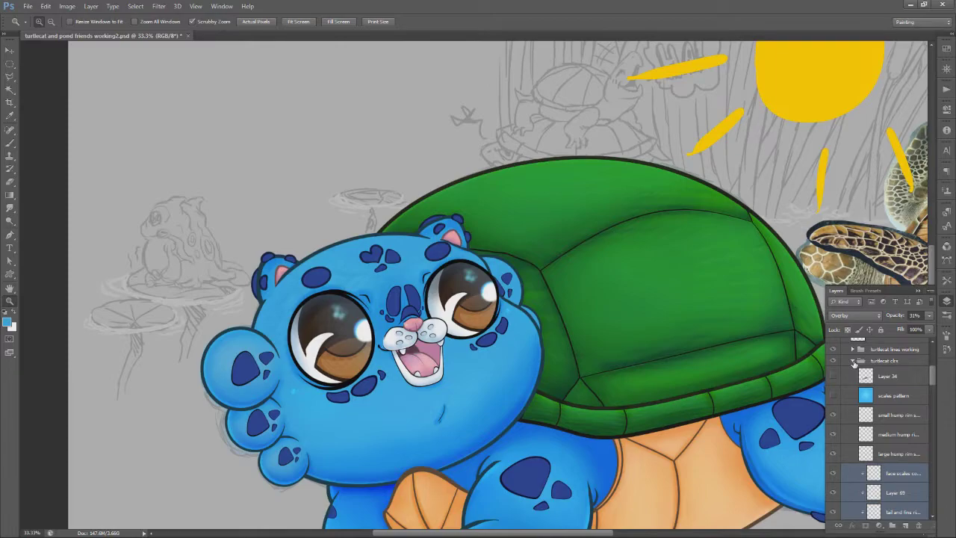
Shift the three copied hump rim shine layers toward the cheek beside the shell and merge them
left_click(907, 452)
left_click(900, 418, "shift")
key("v")
left_click_drag(677, 290, 547, 322)
right_click(902, 435)
left_click(866, 270)
key("ctrl+z")
right_click(907, 435)
left_click(866, 270)
Set the merged hump rim shine layer to Overlay at about 56% opacity
left_click(856, 315)
left_click(856, 177)
left_click_drag(929, 315, 929, 323)
Flip the merged rim shine horizontally, then reshape and position it near the humps behind the far cheek
key("g")
left_click(45, 6)
mouse_move(89, 200)
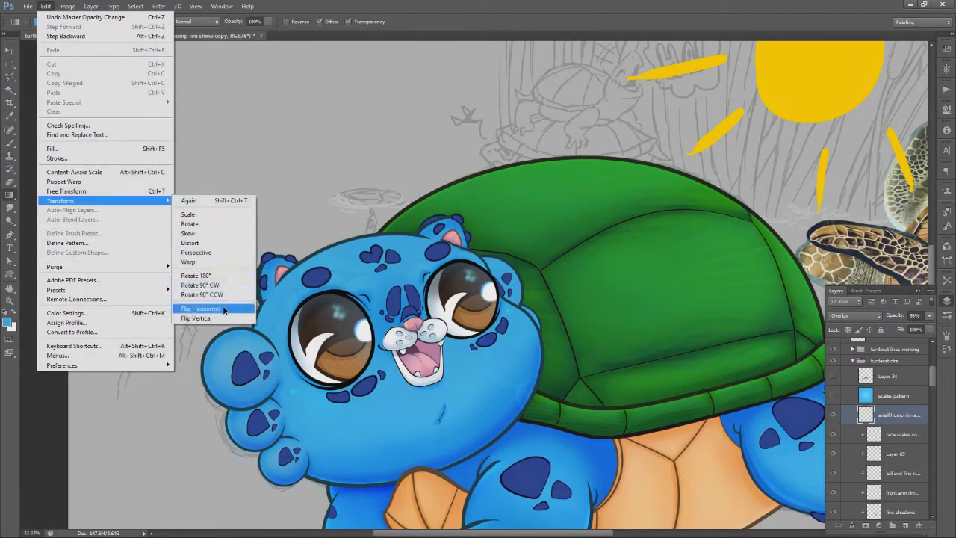
left_click(224, 310)
key("v")
key("ctrl+t")
left_click_drag(591, 287, 521, 205)
left_click_drag(526, 286, 565, 299)
key("Return")
Move the rim shine onto the humps behind the far cheek and set its layer to Multiply at 100% opacity
left_click(543, 326, "ctrl")
left_click(542, 326, "ctrl")
left_click_drag(502, 296, 525, 323)
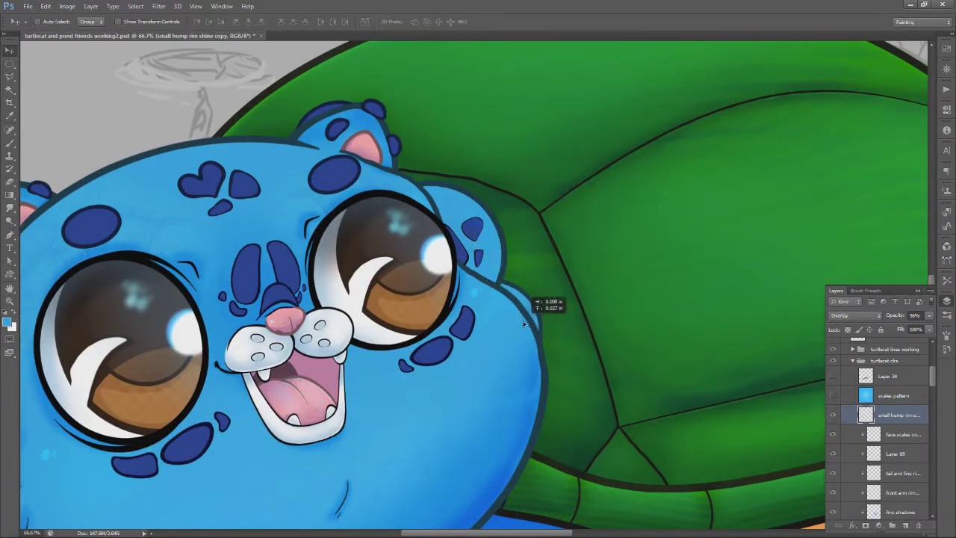
mouse_move(482, 275)
left_mouse_down()
mouse_move(488, 282)
mouse_move(477, 261)
left_mouse_up()
left_click(855, 315)
left_click(851, 122)
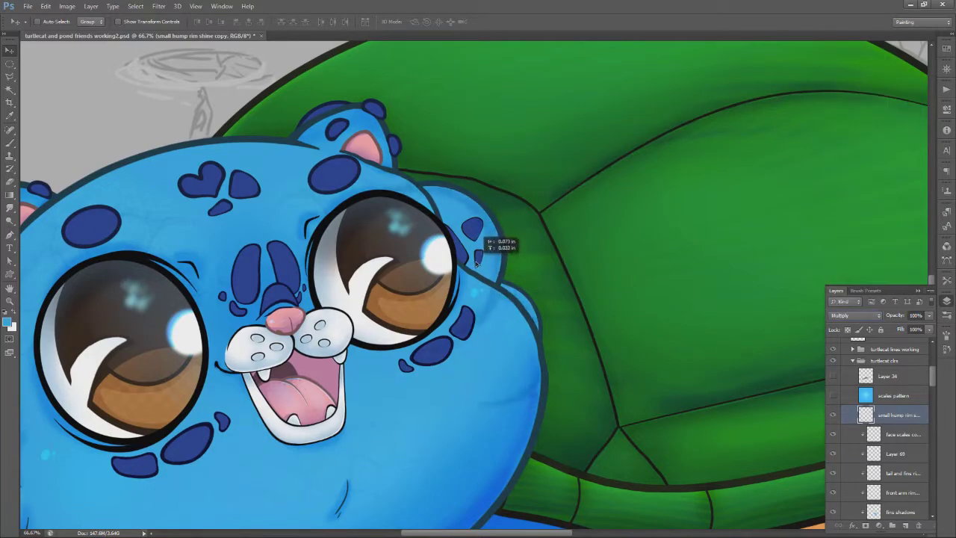
Rotate, reshape and position the copied rim shine along the outer edges of the humps behind the far cheek
key("ctrl+t")
left_click_drag(655, 259, 645, 227)
key("Return")
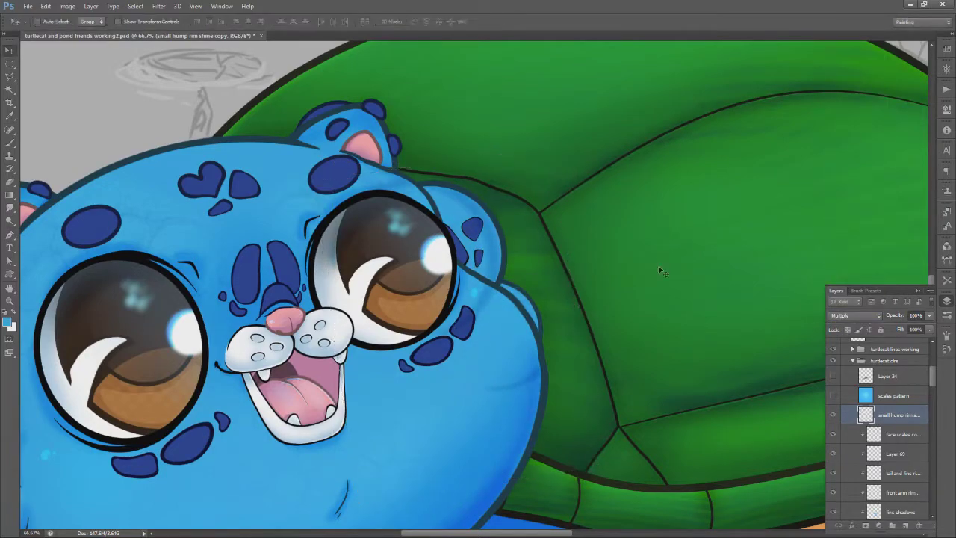
left_click_drag(523, 297, 477, 330)
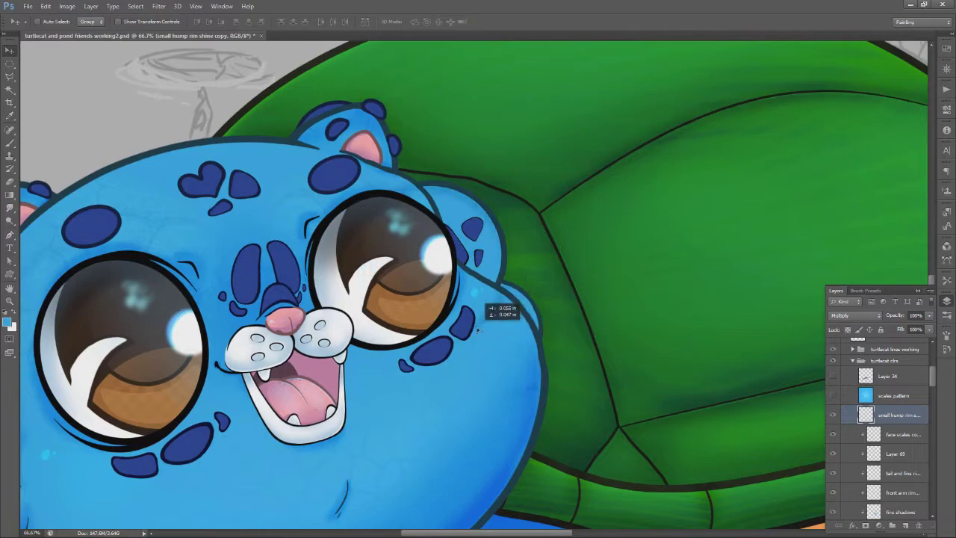
key("ctrl+t")
left_click_drag(336, 173, 375, 211)
left_click_drag(495, 334, 467, 301)
left_click_drag(354, 315, 373, 314)
left_click_drag(470, 183, 470, 177)
key("Return")
Lasso the lower part of the copied rim shine and fit it to the small lower hump behind the far cheek
right_click(11, 77)
left_click(46, 76)
left_click_drag(498, 289, 502, 293)
key("v")
left_click_drag(571, 271, 573, 269)
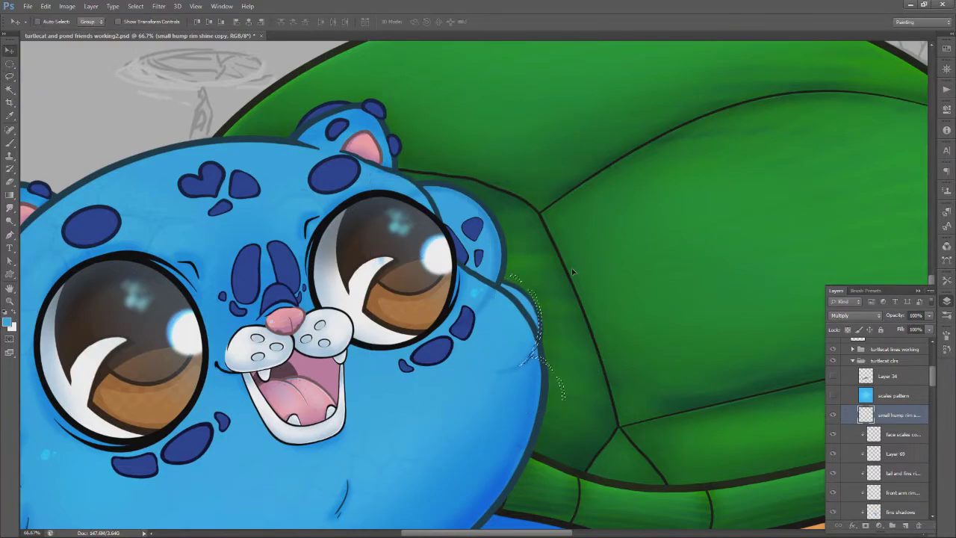
key("ctrl+t")
mouse_move(599, 329)
left_mouse_down()
mouse_move(593, 305)
mouse_move(611, 274)
mouse_move(607, 286)
left_mouse_up()
key("Return")
key("ctrl+t")
key("Return")
key("ctrl+d")
Erase the excess rim shine around the far humps using the eraser at sizes 11 and 20
key("e")
right_click(596, 264)
type("11")
key("Return")
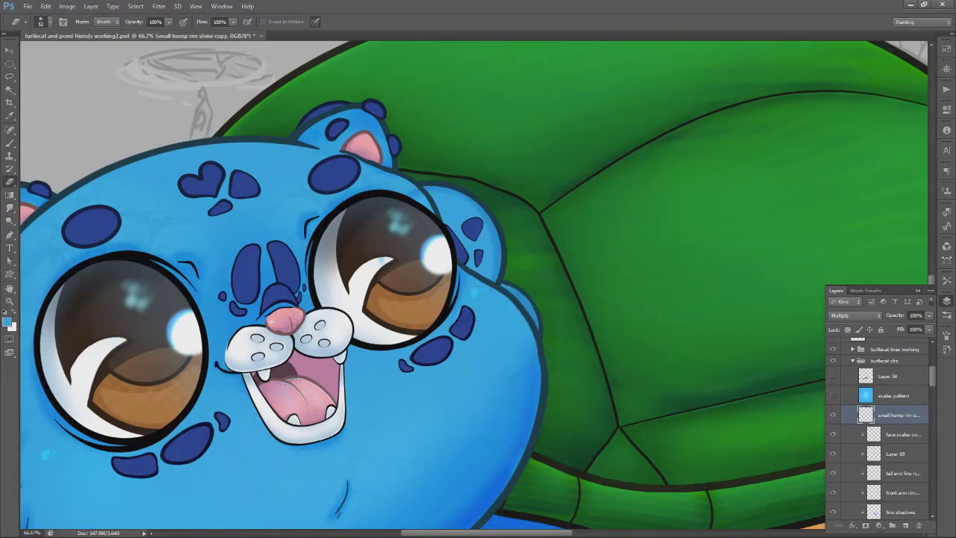
right_click(547, 322)
type("11")
key("Return")
right_click(557, 271)
type("20")
key("Return")
Set the copied rim shine layer to Overlay at 56% opacity and clip it to the layers below
left_click(855, 315)
left_click(852, 182)
left_click(930, 315)
left_click_drag(947, 326, 909, 326)
left_click(933, 315)
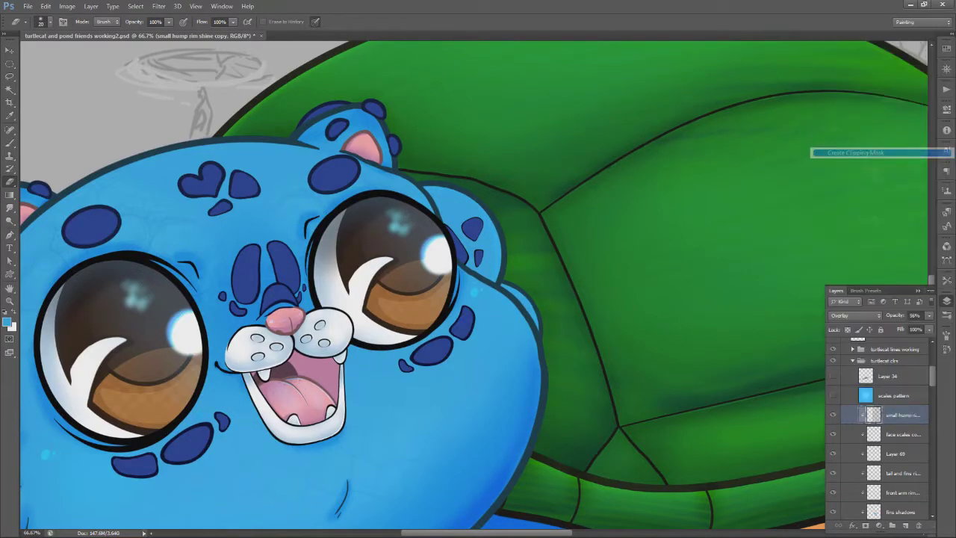
Toggle the visibility of the small, medium and large hump layers to identify which shading each one holds
scroll(833, 376, "down", 5)
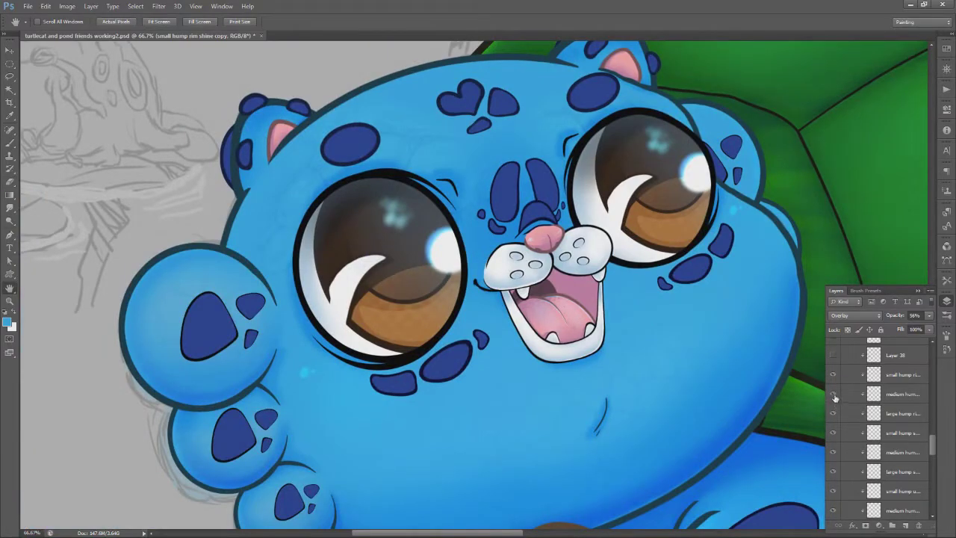
left_click(834, 396)
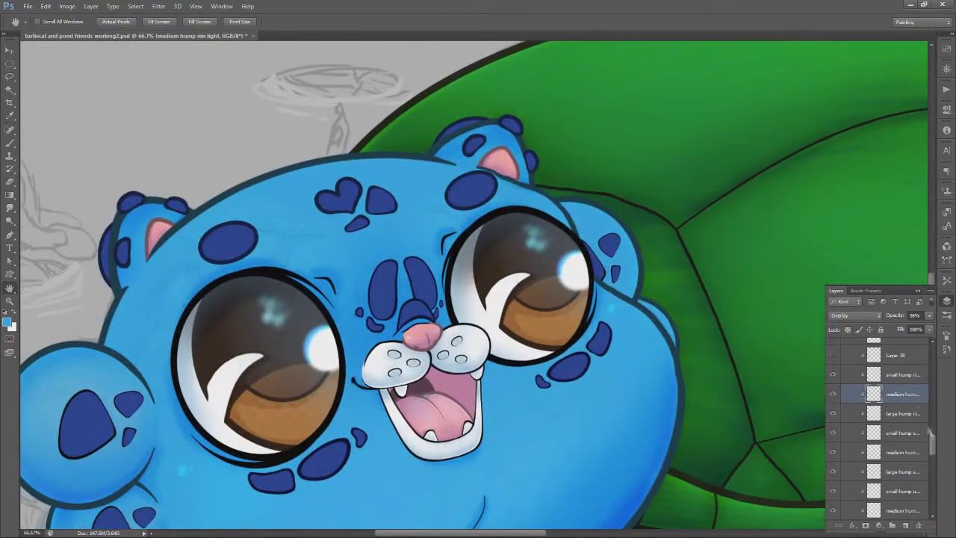
scroll(930, 432, "up", 1)
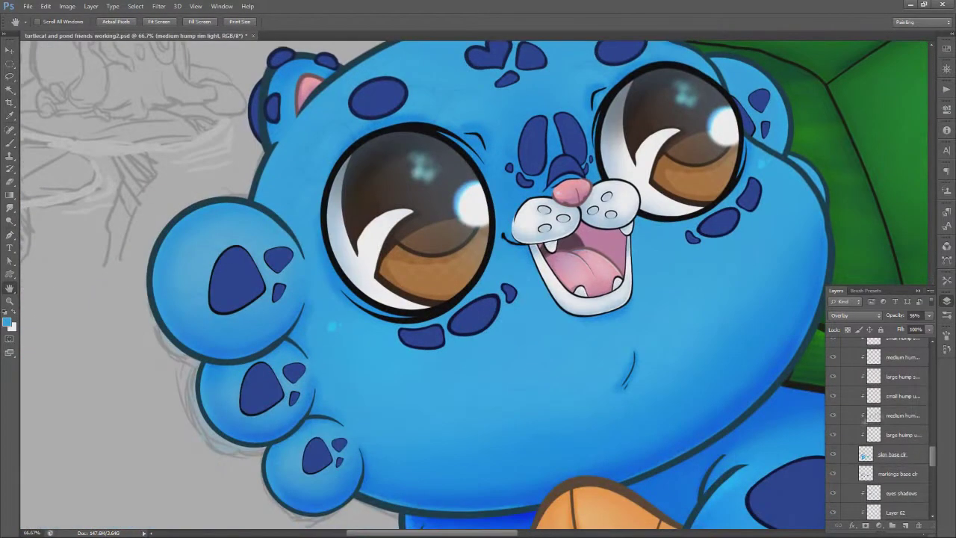
left_click(834, 435)
left_click(833, 435)
left_click(834, 415)
left_click(833, 415)
left_click(834, 396)
left_click(833, 396)
left_click(835, 378)
left_click(834, 378)
left_click(835, 359)
left_click(834, 359)
left_click(902, 435)
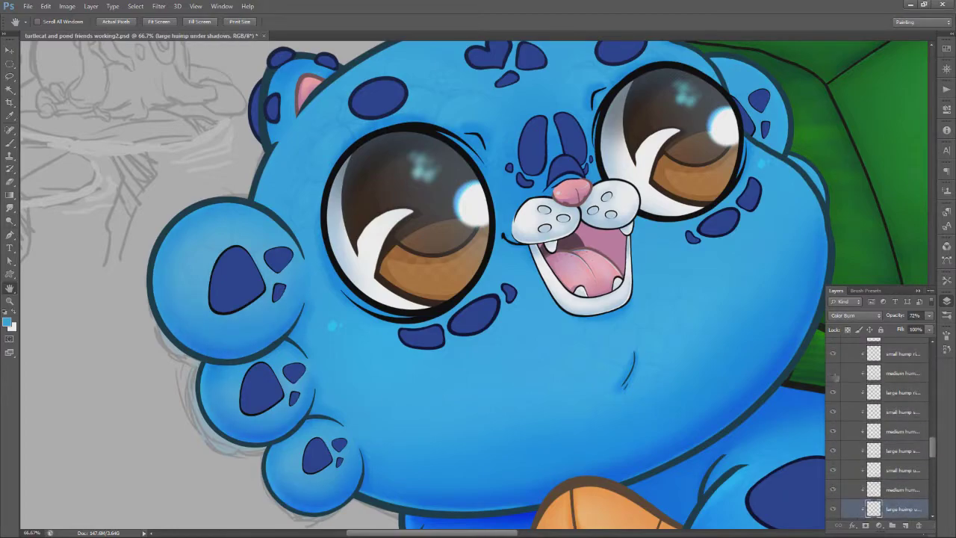
left_click(833, 415)
left_click(832, 415)
Duplicate the layers from small hump shadows through medium hump under shadows and move the copies beneath the copied rim shine layer
left_click(901, 417)
scroll(903, 419, "down", 1)
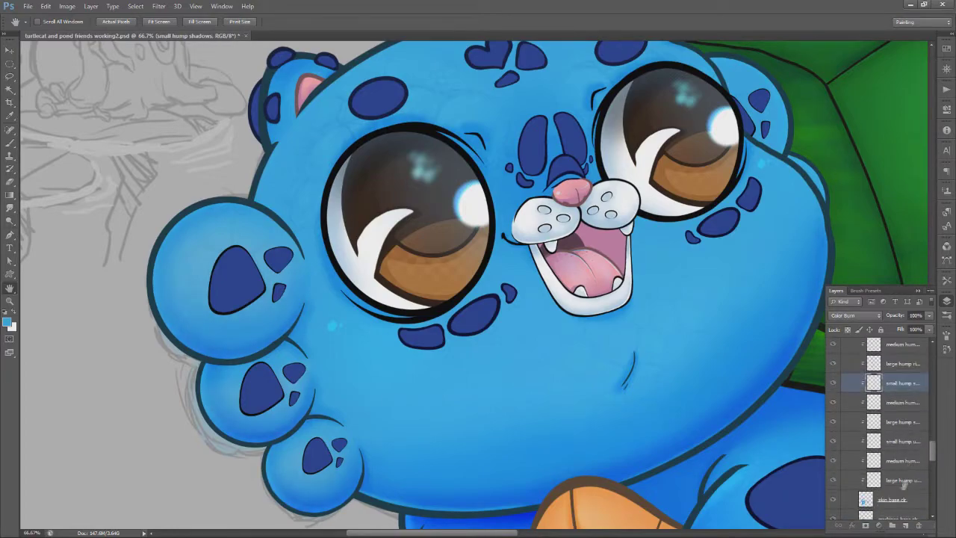
left_click(906, 464, "shift")
key("ctrl+j")
mouse_move(902, 375)
left_mouse_down()
mouse_move(900, 340)
mouse_move(896, 449)
mouse_move(894, 419)
left_mouse_up()
left_click(896, 409)
Select the copied rim shine and the copied hump shadow layers and release them from the clipping mask
scroll(901, 418, "down", 10)
left_click(909, 434, "shift")
right_click(909, 436)
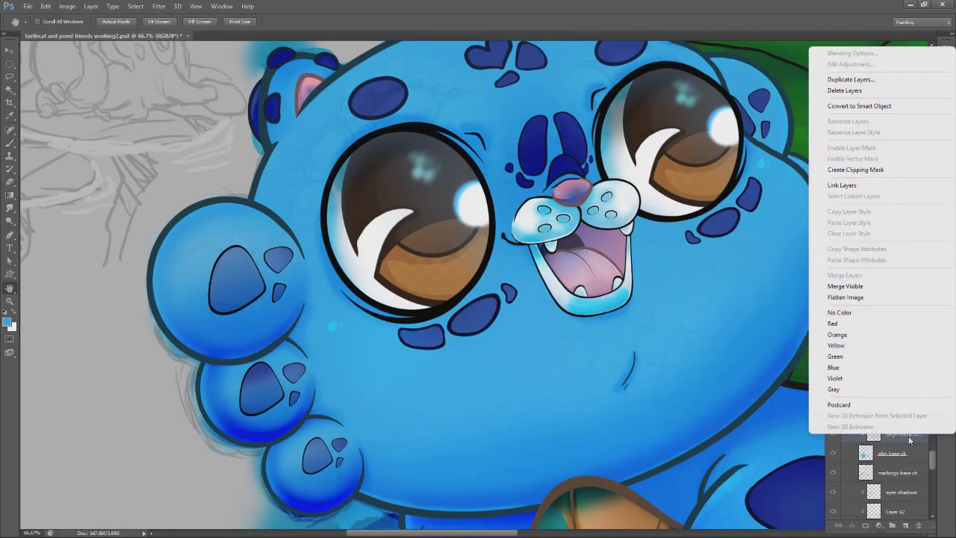
left_click(870, 172)
scroll(911, 377, "up", 2)
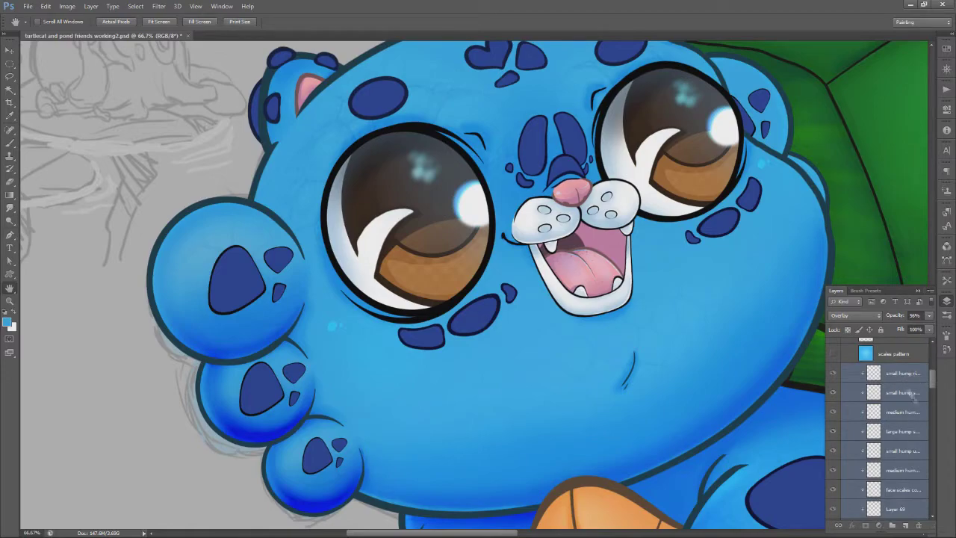
right_click(905, 383)
left_click(882, 172)
Move the copied hump shadows onto the far cheek and try flipping them horizontally
key("v")
mouse_move(280, 363)
left_mouse_down()
mouse_move(539, 303)
mouse_move(708, 208)
mouse_move(727, 214)
left_mouse_up()
key("h")
left_click_drag(642, 232, 454, 351)
left_click(46, 5)
mouse_move(122, 201)
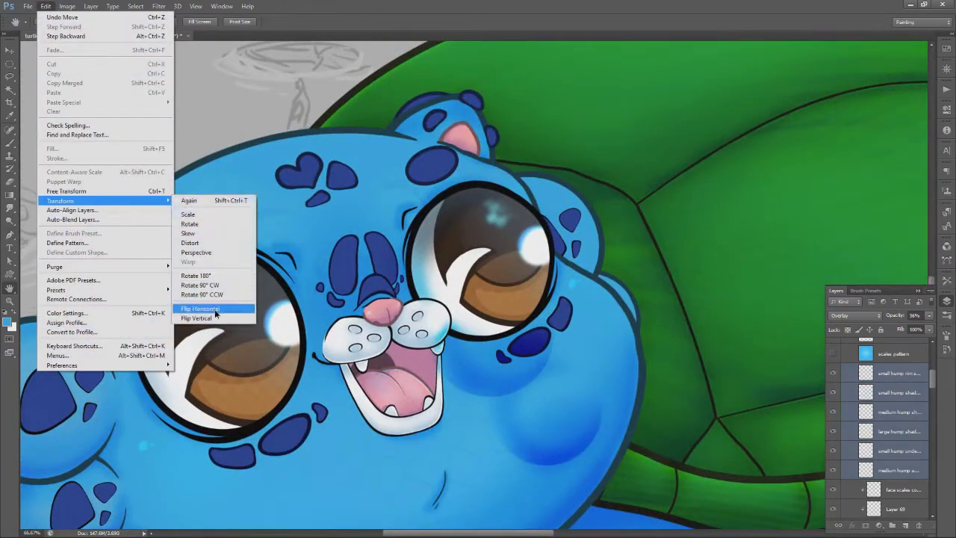
left_click(215, 310)
mouse_move(494, 304)
left_mouse_down()
mouse_move(464, 303)
mouse_move(563, 292)
left_mouse_up()
key("v")
left_click_drag(581, 256, 419, 382)
left_click(45, 6)
left_click(56, 17)
Try Overlay and Color Burn blending on the selected copied hump layers, then step back
left_click(834, 470)
left_click(834, 471)
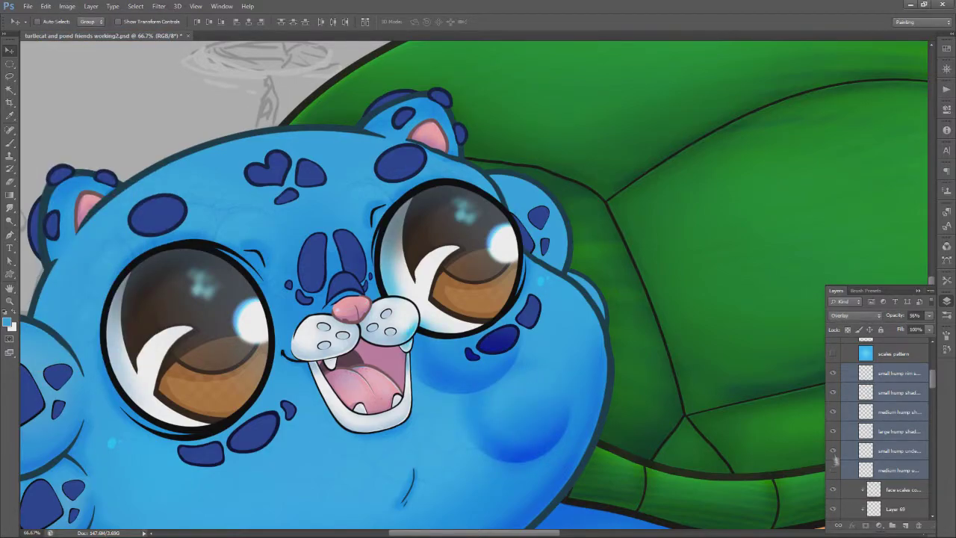
left_click(833, 451)
left_click(855, 316)
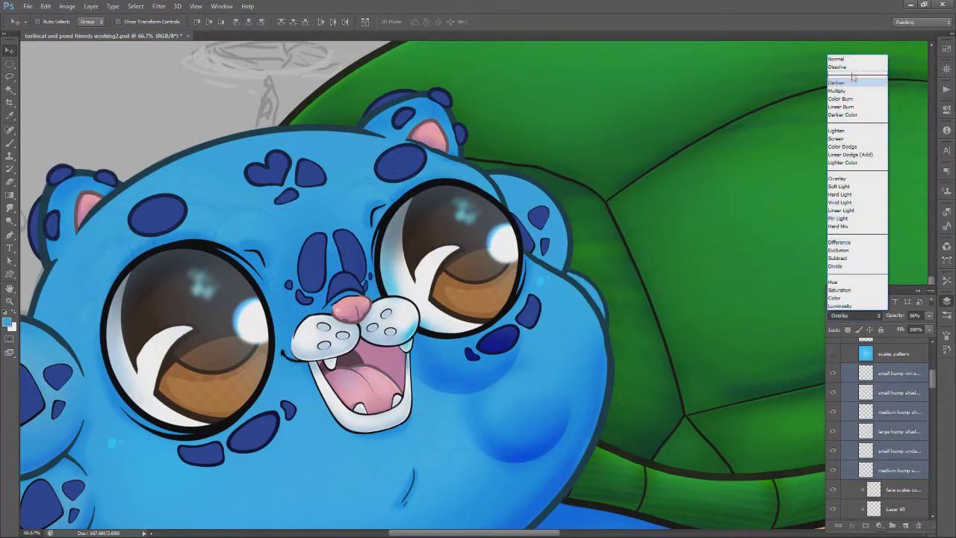
left_click(853, 178)
left_click(889, 378)
left_click(856, 315)
left_click(859, 101)
left_click(46, 6)
left_click(56, 35)
Select the five copied hump shadow layers, clip them to the layers below and merge them into one
left_click(896, 469)
left_click(898, 452)
left_click(899, 432)
left_click(901, 395)
left_click(900, 375)
left_click(900, 393)
left_click(901, 471, "shift")
right_click(899, 449)
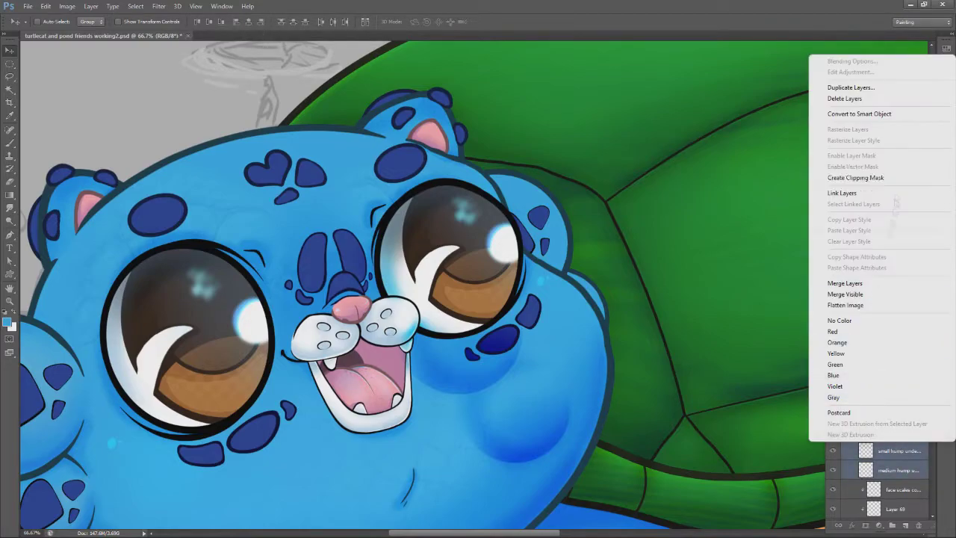
left_click(885, 177)
right_click(897, 421)
left_click(875, 256)
Set the merged hump shadow layer to Color Burn and flip it horizontally
left_click(855, 315)
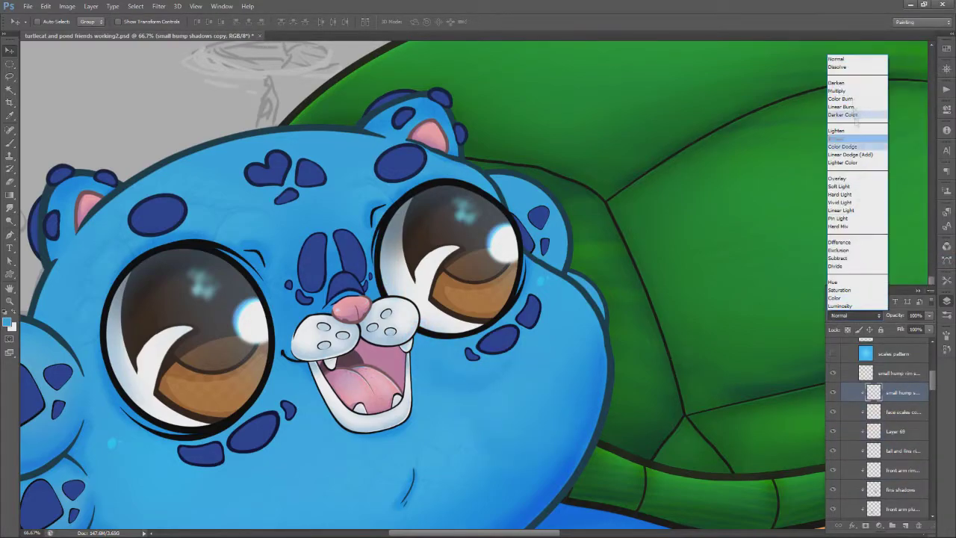
left_click(846, 99)
left_click(47, 7)
mouse_move(63, 201)
left_click(203, 308)
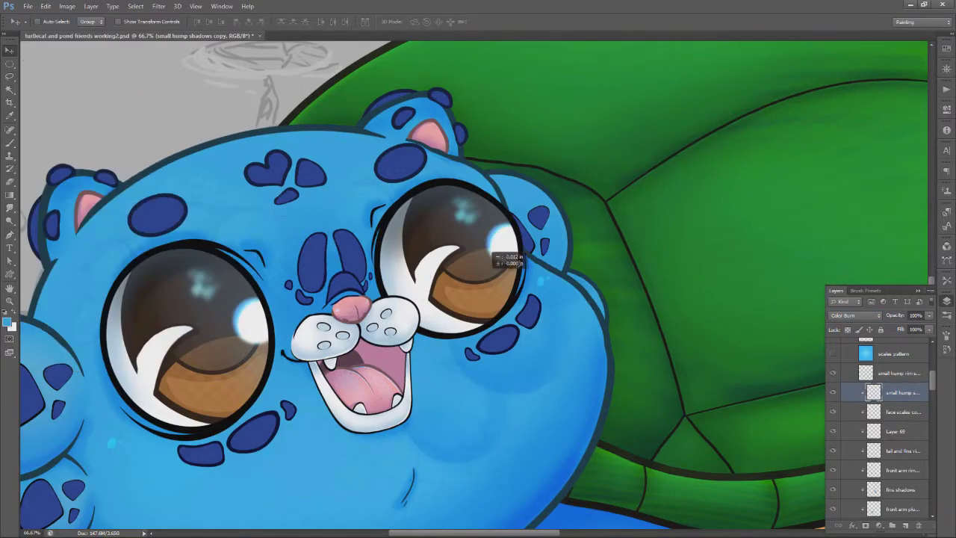
Move the merged hump shadow toward the far cheek's edge and rotate it counterclockwise to match the humps
left_click_drag(486, 280, 571, 285)
key("ctrl+t")
left_click_drag(638, 172, 565, 182)
left_click_drag(607, 254, 555, 202)
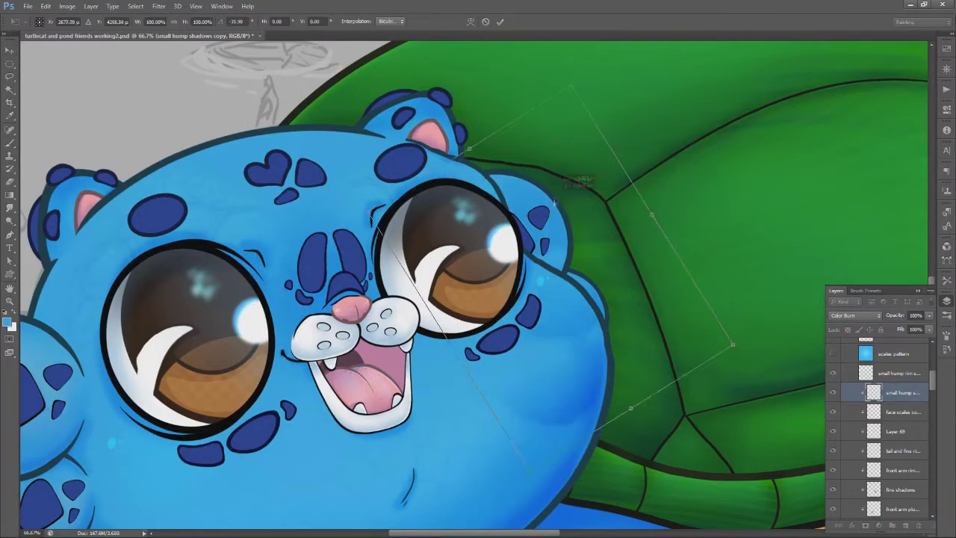
key("Return")
Release the merged hump shadow layer from its clipping mask and set its blend mode to Multiply
left_click(855, 315)
left_click(848, 62)
right_click(905, 396)
left_click(877, 130)
left_click(834, 392)
left_click(834, 392)
left_click(856, 316)
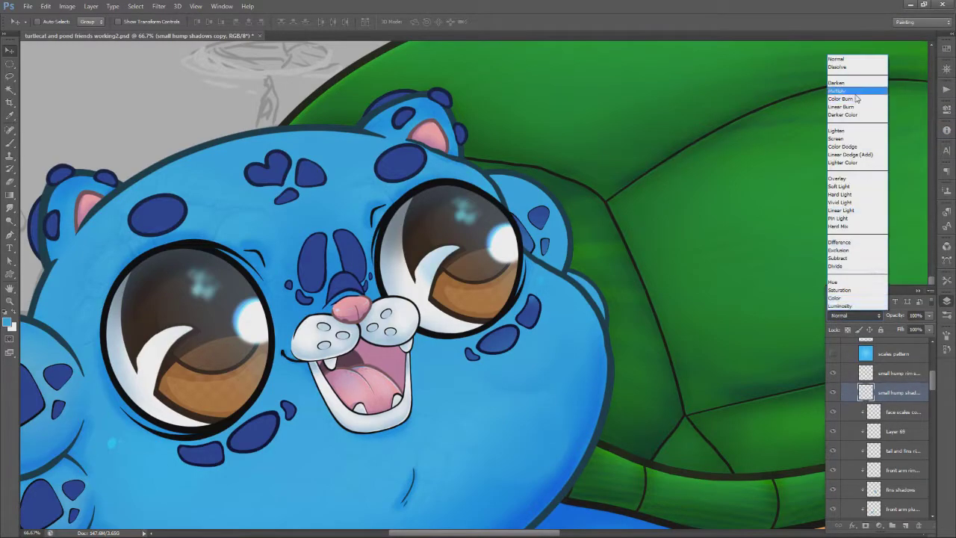
left_click(837, 90)
Rotate the merged hump shadow further counterclockwise and shift it toward the humps behind the far cheek
key("ctrl+t")
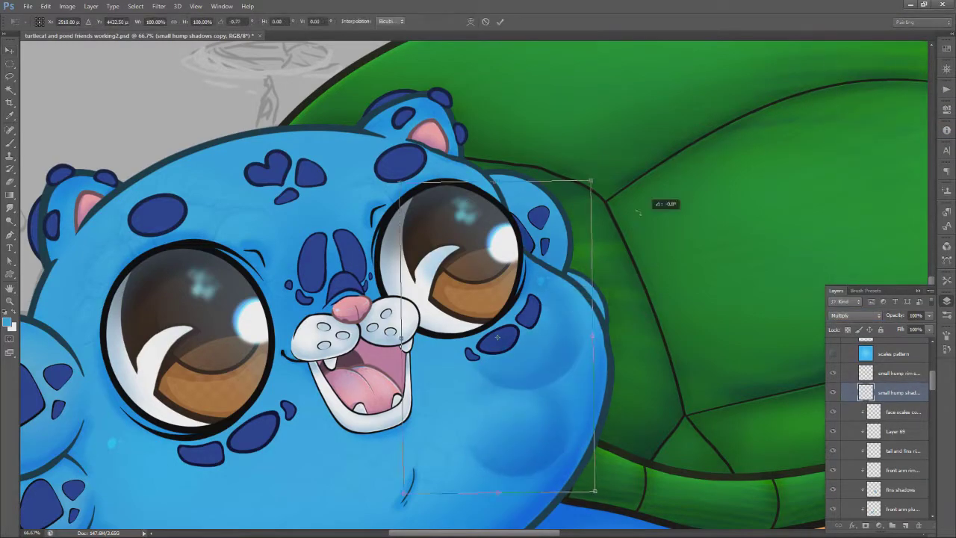
left_click_drag(641, 215, 599, 179)
left_click_drag(555, 317, 575, 327)
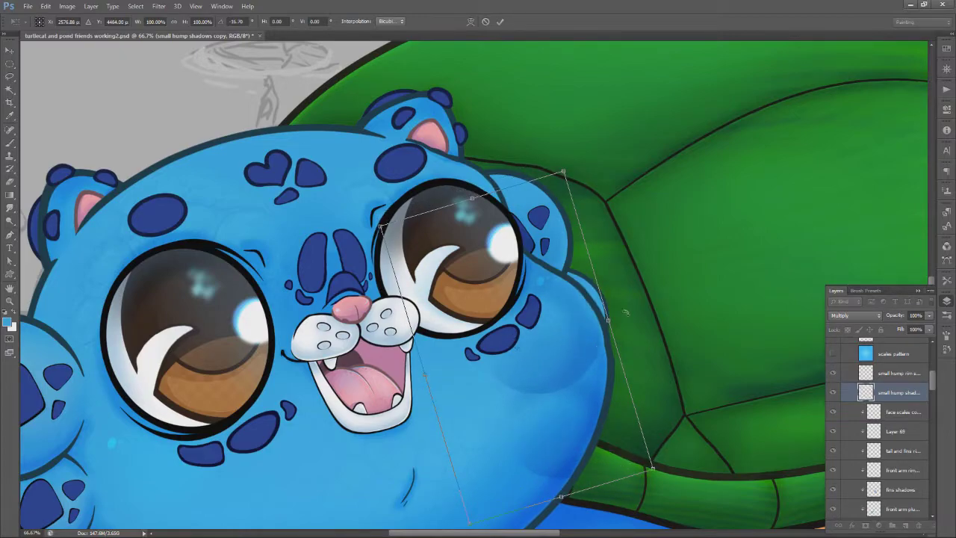
key("Return")
mouse_move(536, 290)
left_mouse_down()
mouse_move(525, 286)
mouse_move(538, 292)
left_mouse_up()
Clear the hump shadow layer and fill a circular selection over the upper far hump with a blue-to-transparent gradient
key("ctrl+d")
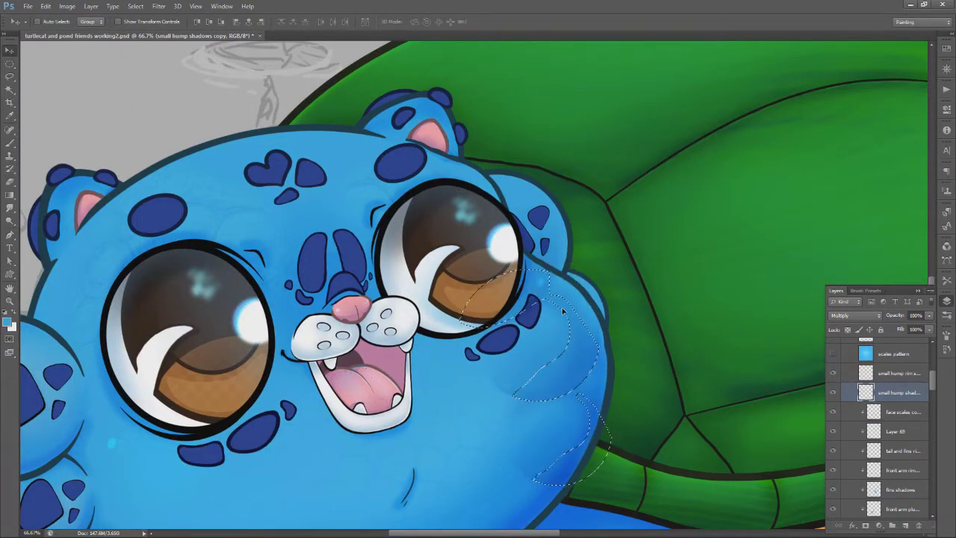
key("ctrl+a")
key("Delete")
key("m")
left_click_drag(528, 287, 614, 400)
left_click_drag(558, 252, 699, 420)
mouse_move(662, 313)
left_mouse_down()
mouse_move(525, 237)
mouse_move(562, 251)
left_mouse_up()
key("g")
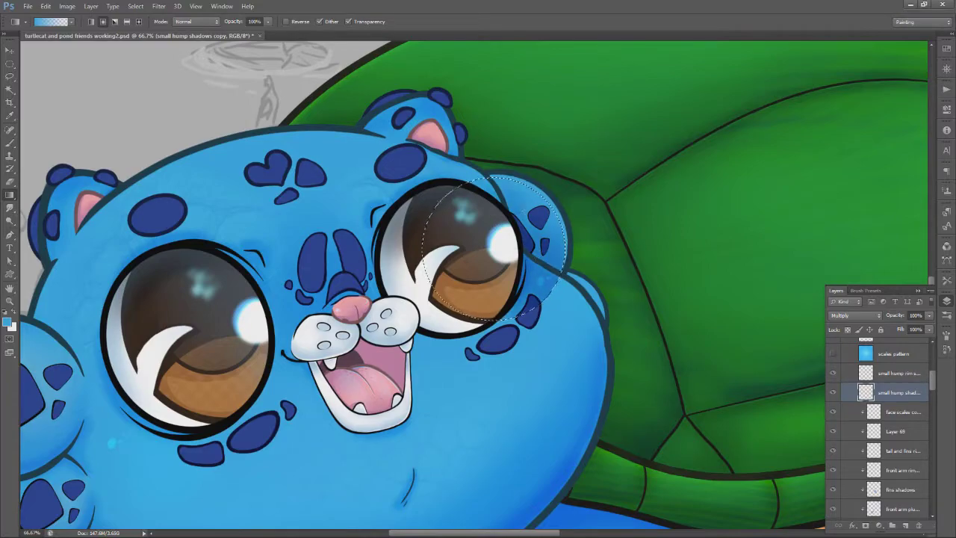
key("v")
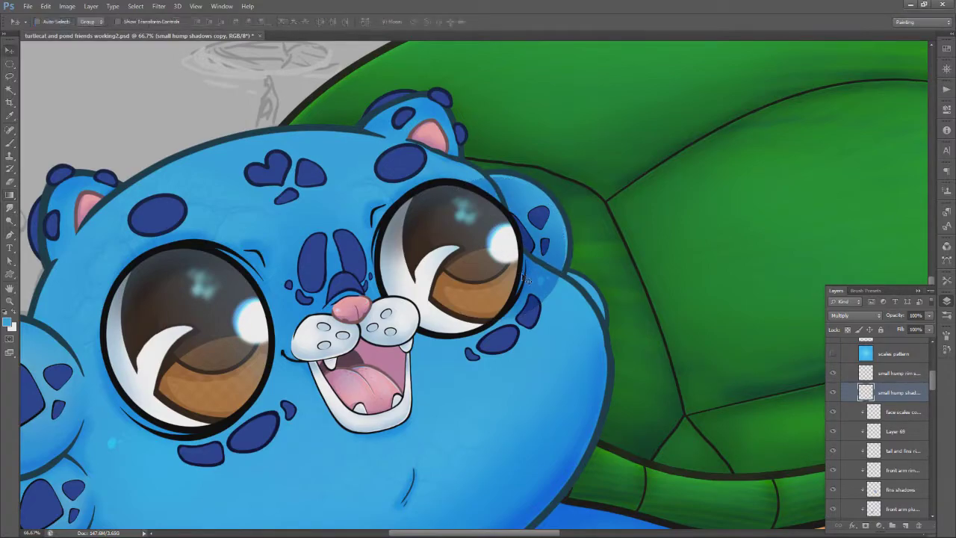
Erase the gradient spilling onto the face beside the upper far hump and soften the shadow with the eraser at 25% opacity
key("e")
right_click(487, 189)
double_click(526, 267)
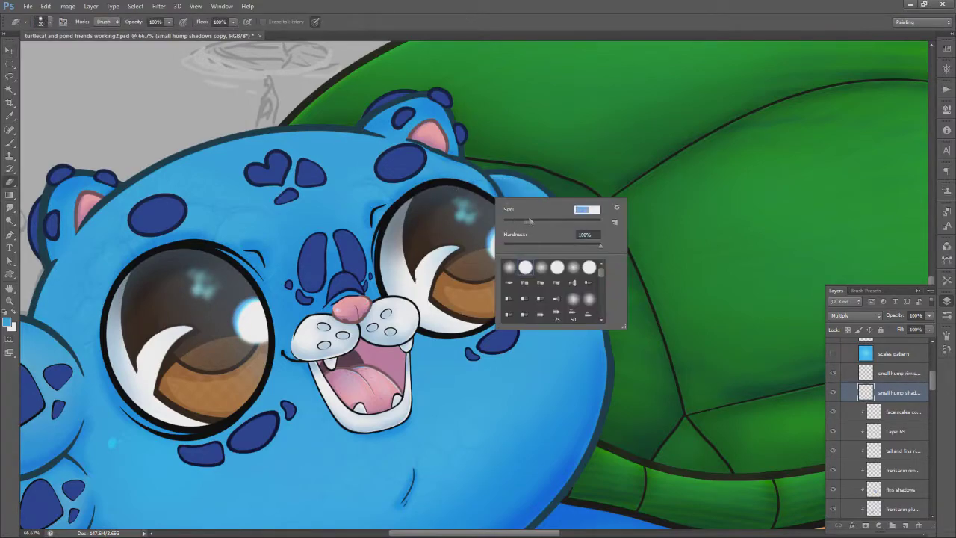
left_click_drag(525, 261, 553, 279)
right_click(577, 196)
double_click(627, 270)
left_click(168, 22)
left_click_drag(169, 36, 133, 38)
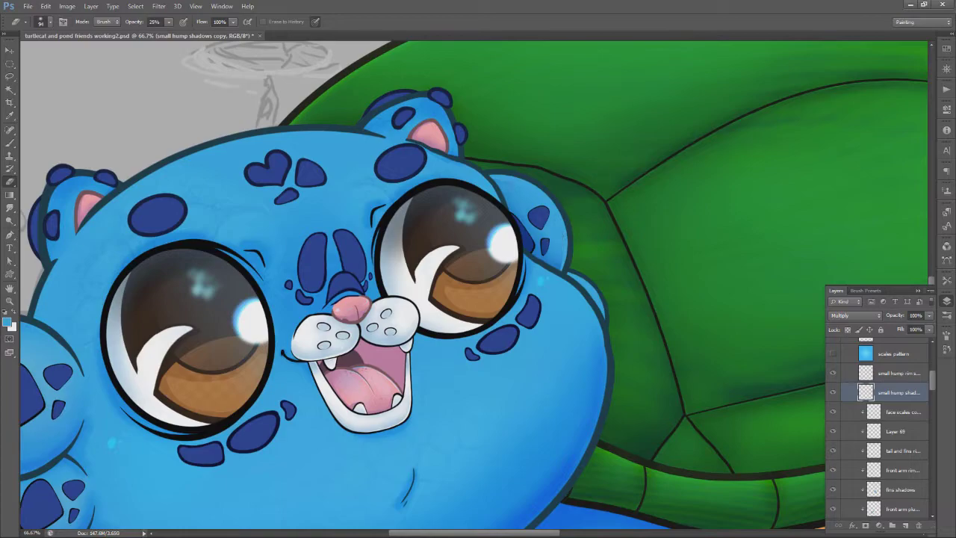
left_click(11, 142)
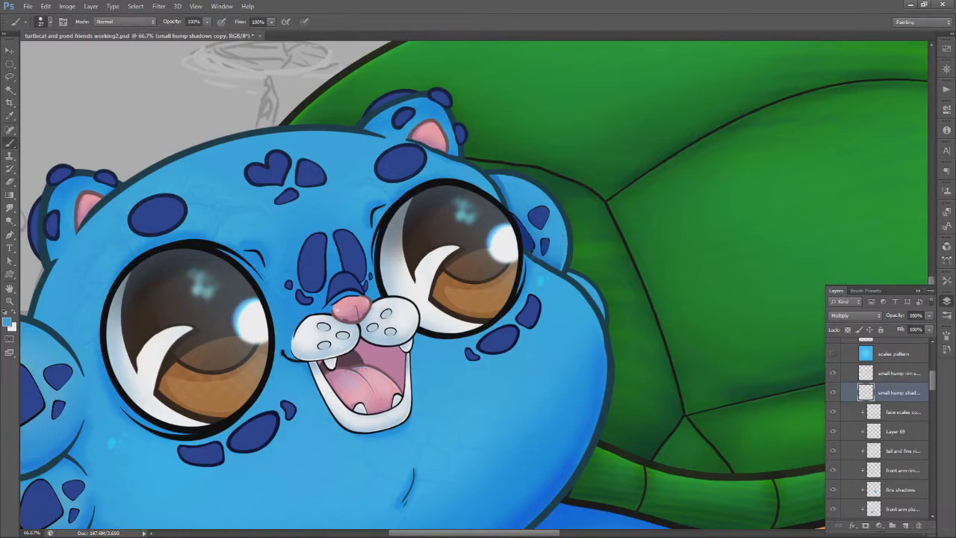
key("ctrl+z")
Fill a circular selection over the small lower hump behind the far cheek with the blue gradient shadow
key("m")
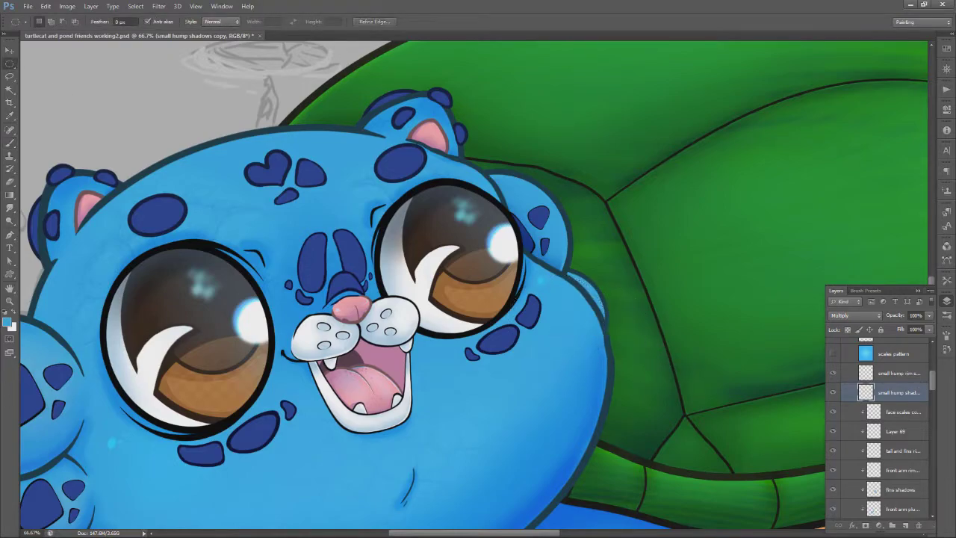
mouse_move(522, 275)
left_mouse_down()
mouse_move(585, 311)
mouse_move(602, 354)
left_mouse_up()
key("g")
left_click_drag(575, 310, 638, 279)
Erase the lower hump's gradient where it spills onto the far cheek, with the eraser at 100% opacity
key("e")
left_click_drag(168, 21, 209, 36)
left_click_drag(523, 293, 521, 344)
right_click(556, 301)
left_click(622, 371)
mouse_move(542, 281)
left_mouse_down()
mouse_move(599, 339)
mouse_move(557, 314)
mouse_move(586, 348)
left_mouse_up()
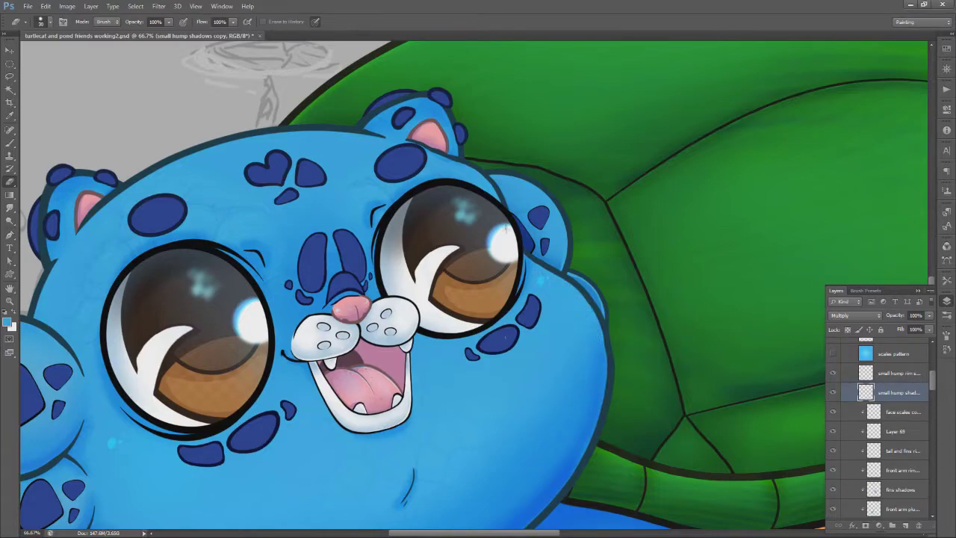
Choose a different eraser brush, adjust its size and lower its opacity to soften the lower hump shadow
right_click(668, 252)
left_click(684, 324)
left_click_drag(682, 275, 693, 275)
left_click_drag(169, 21, 135, 36)
Select the copied hump rim shine and hump shadow layers and clip both to the layers below
key("b")
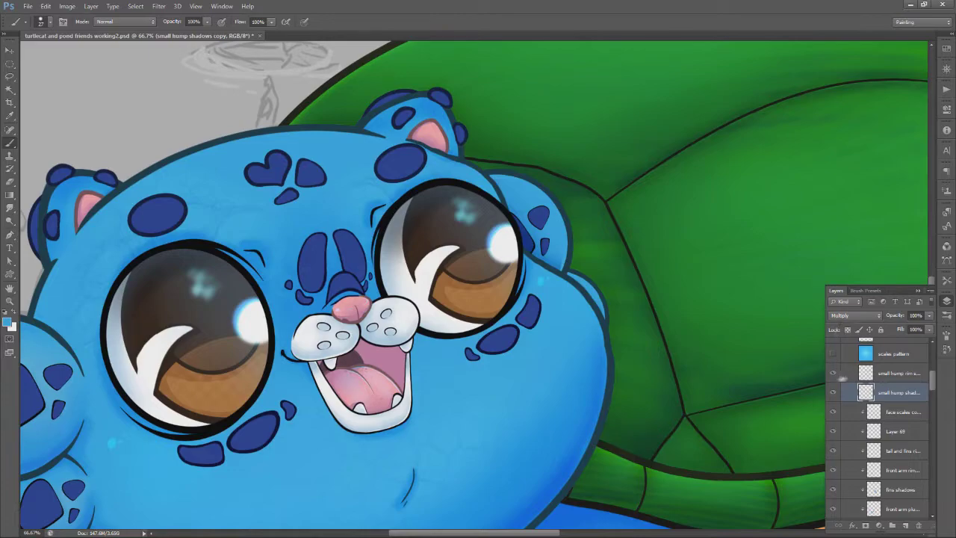
left_click(888, 373, "shift")
right_click(891, 393)
key("Escape")
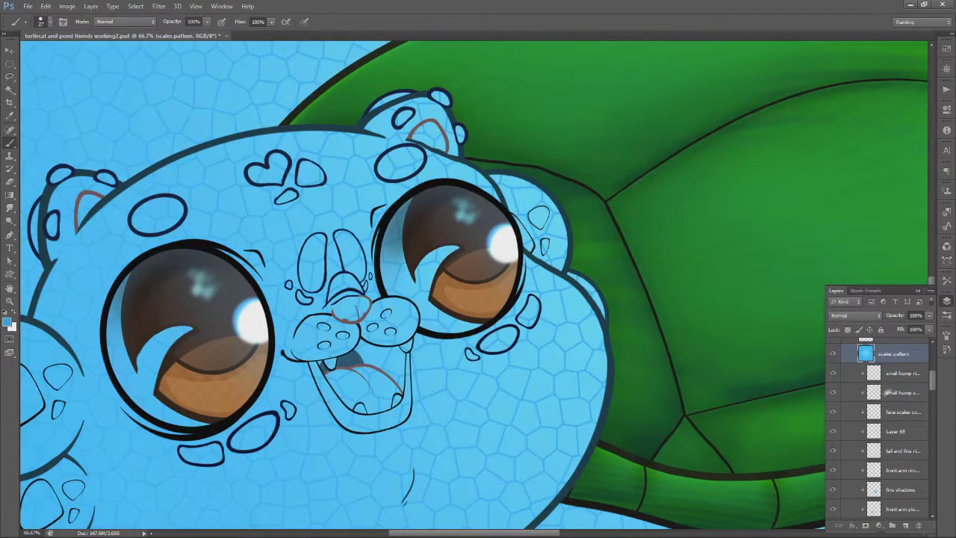
Copy the scale pattern over the far cheek humps to a new layer, place it beneath the scales pattern layer and hide that pattern
key("l")
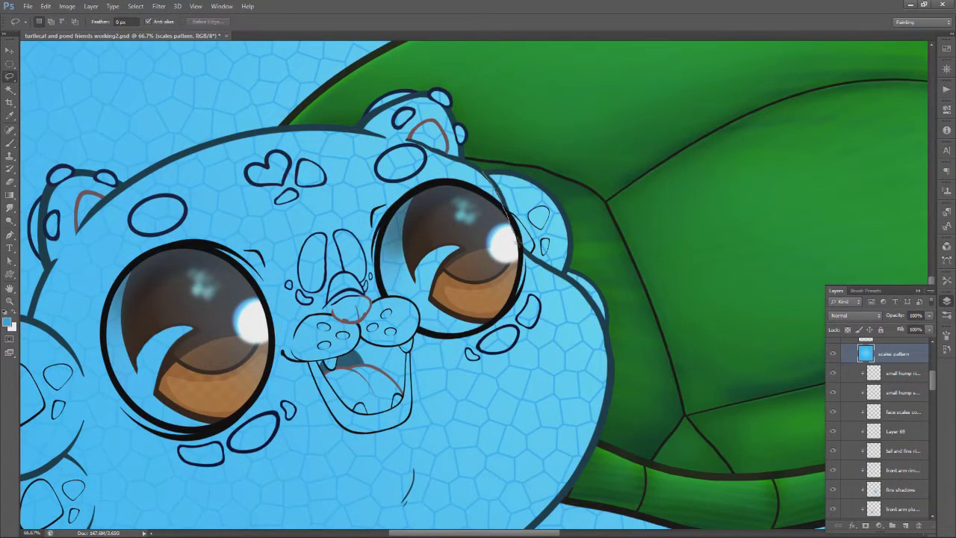
key("ctrl+shift+alt+n")
left_click_drag(887, 354, 888, 376)
left_click(833, 354)
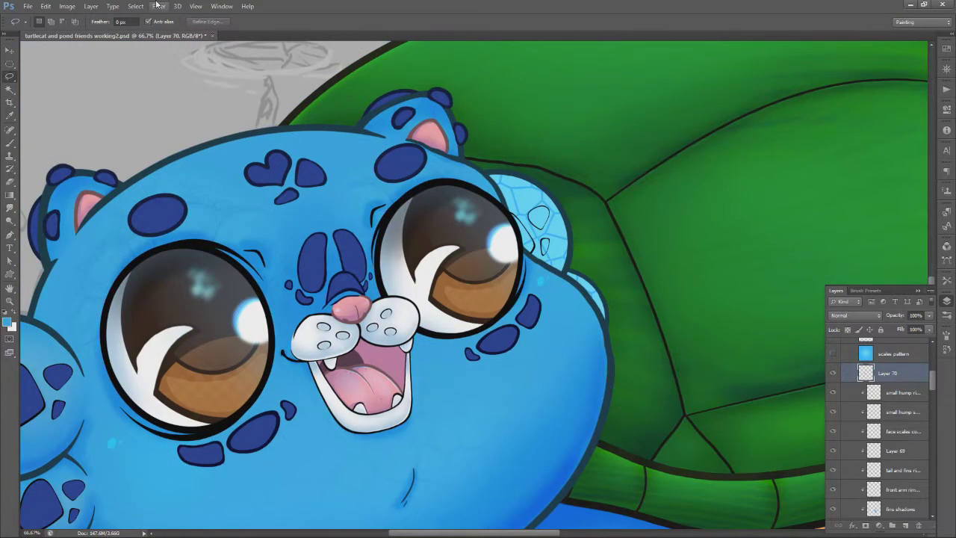
Bloat the copied hump scales with the Liquify filter, using a brush size of 500
left_click(157, 6)
left_click(179, 72)
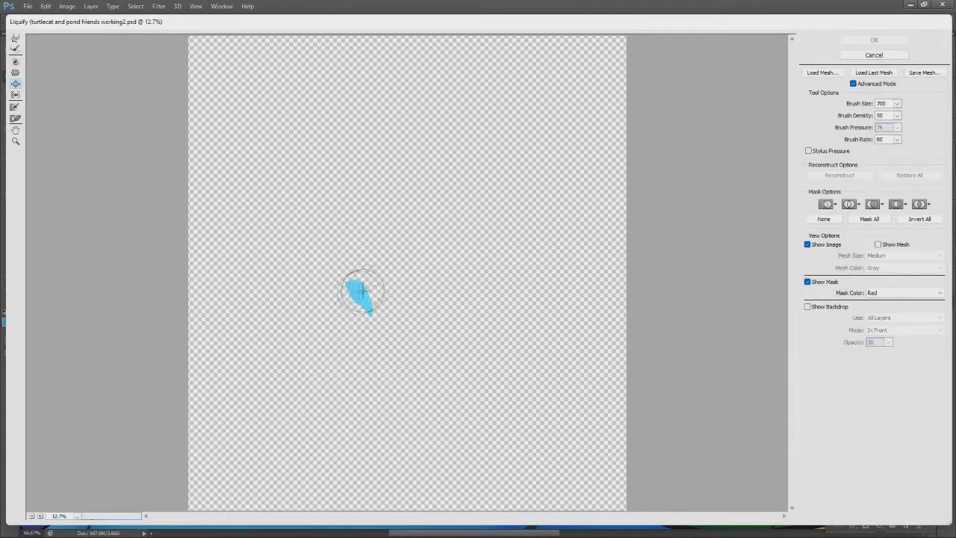
double_click(884, 103)
type("500")
key("Return")
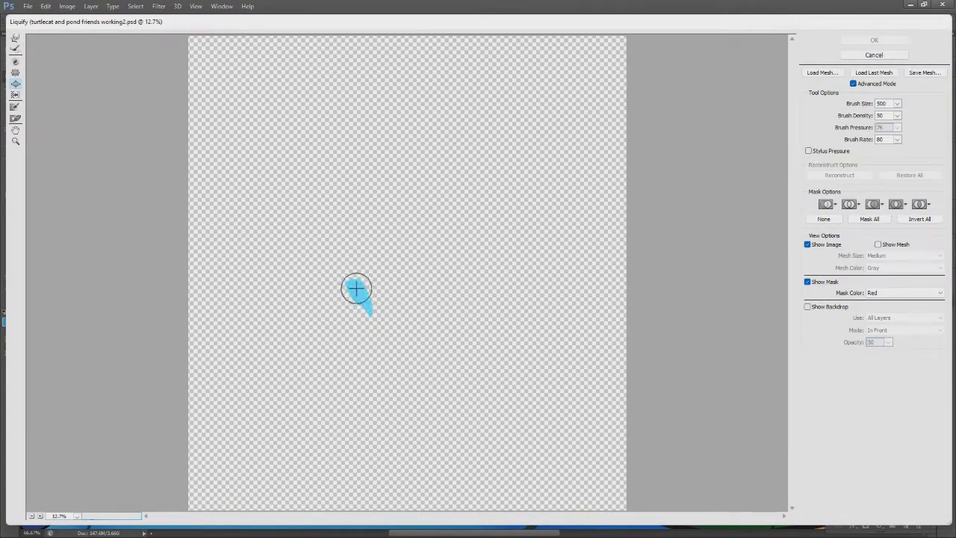
left_click(874, 40)
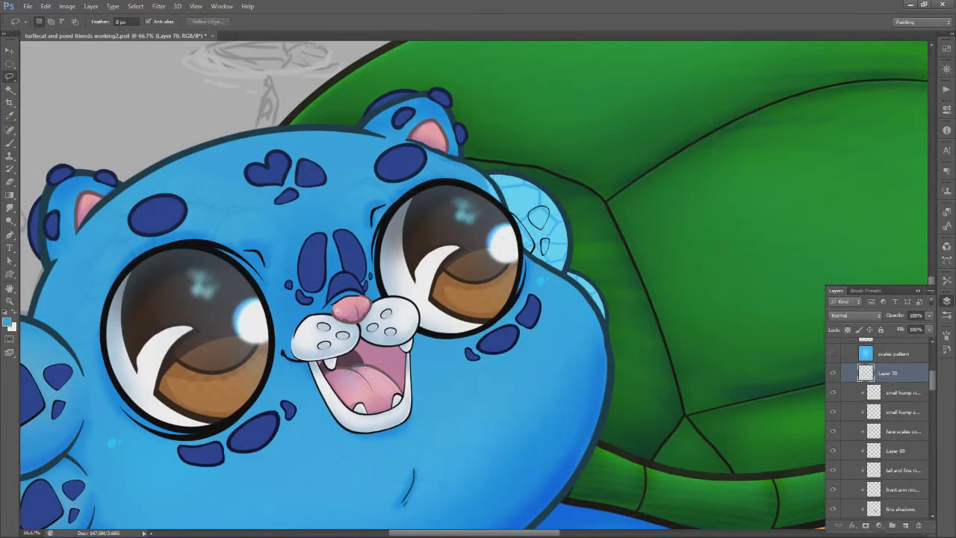
Set up a hard round eraser at 100% opacity and 100% flow for the copied hump scales
key("e")
left_click_drag(168, 22, 207, 25)
right_click(652, 202)
double_click(685, 273)
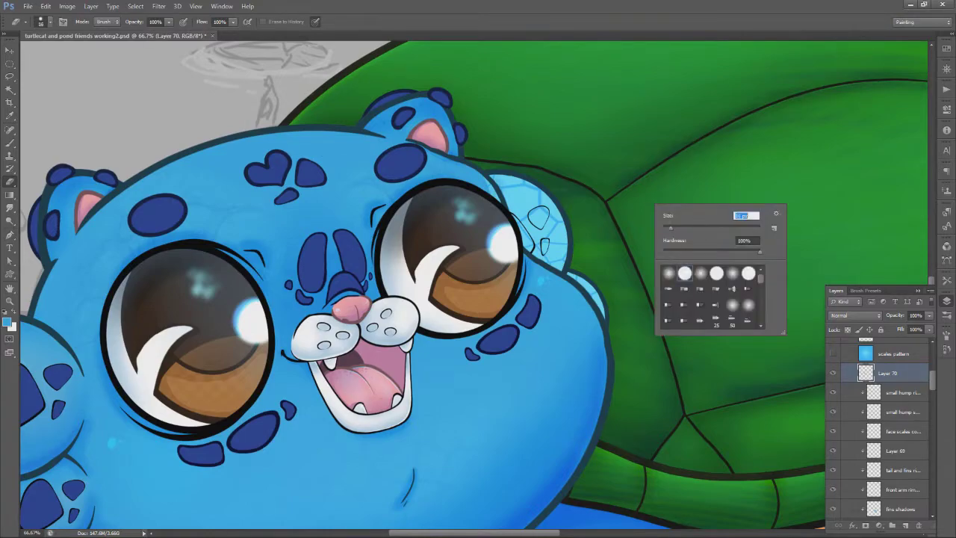
Fade the copied scales along the upper hump's outer edge with the eraser at 30% opacity and 30% flow, adjusting its size
right_click(594, 171)
left_click(665, 243)
left_click_drag(169, 21, 133, 34)
left_click_drag(233, 21, 197, 33)
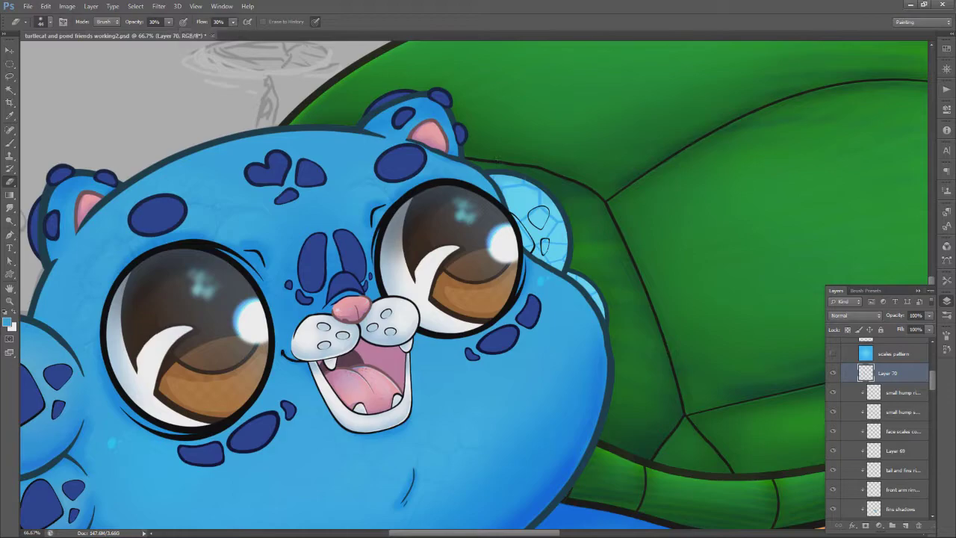
left_click_drag(570, 261, 565, 243)
right_click(639, 179)
left_click_drag(672, 203, 678, 202)
mouse_move(563, 213)
left_mouse_down()
mouse_move(562, 235)
mouse_move(547, 213)
left_mouse_up()
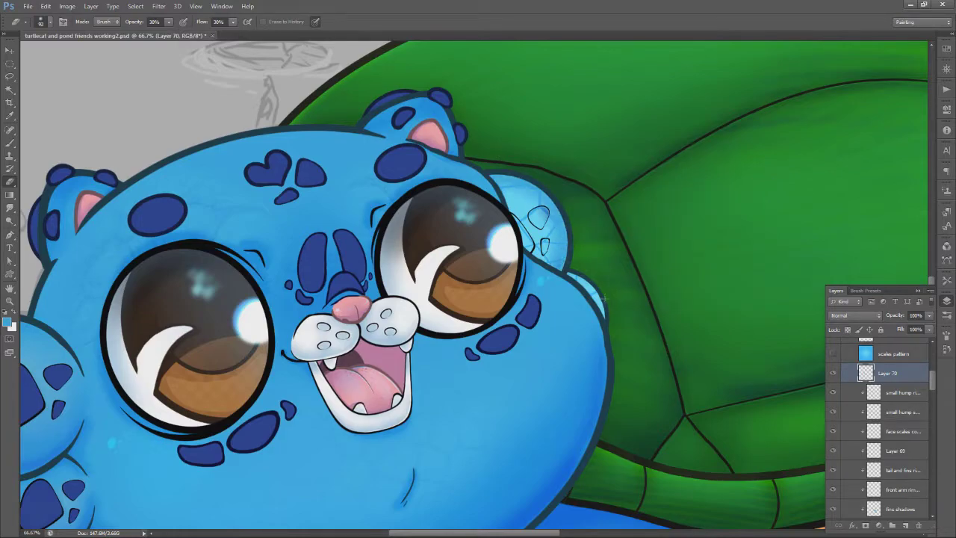
Clip the hump scales layer to the layers below, set it to Overlay at 20% opacity and save the file
scroll(920, 438, "down", 10)
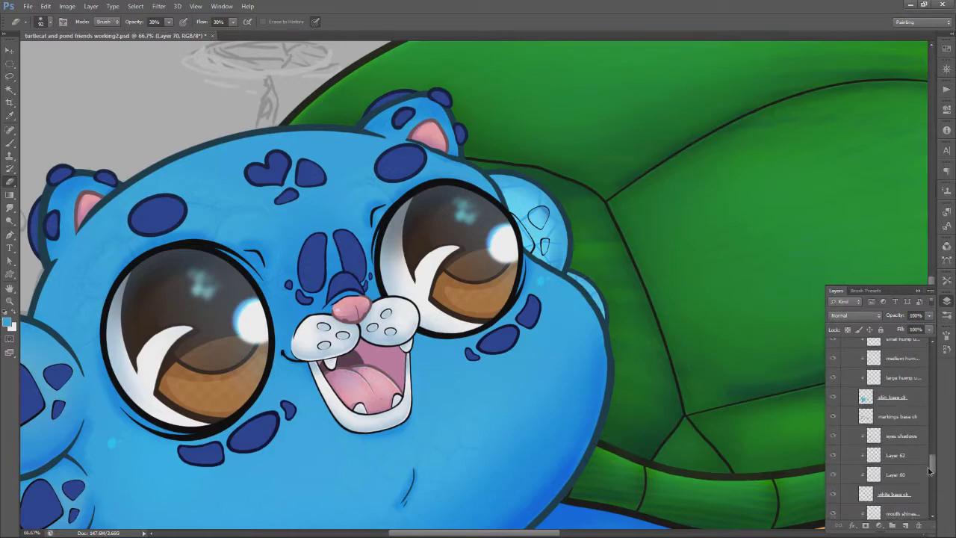
scroll(920, 437, "up", 10)
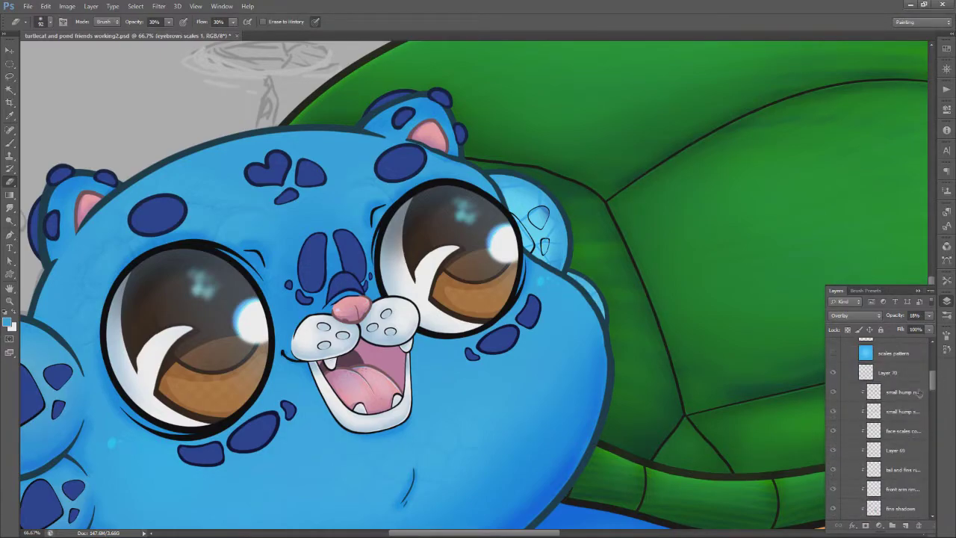
left_click(855, 315)
left_click(855, 177)
left_click(929, 316)
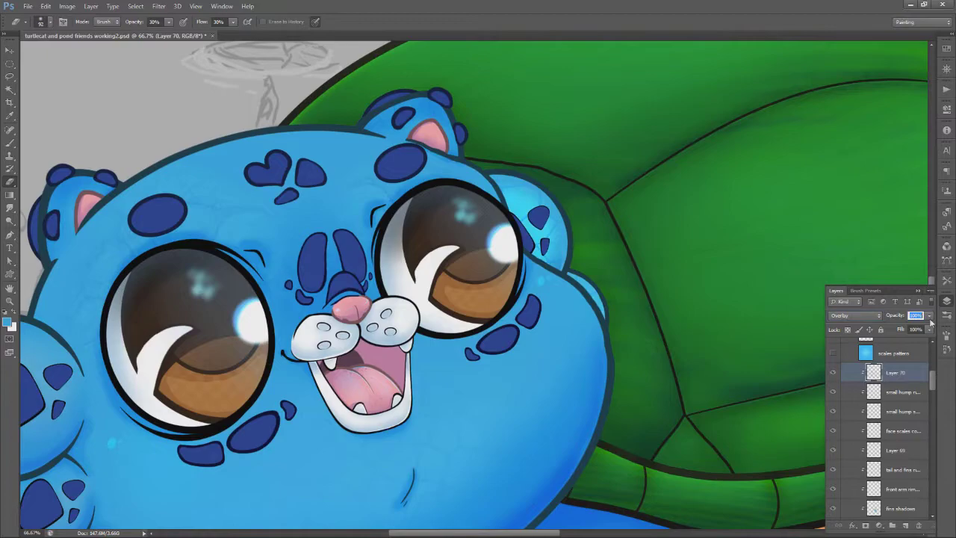
left_click_drag(927, 327, 891, 327)
left_click(929, 317)
left_click(899, 318)
type("20")
key("Return")
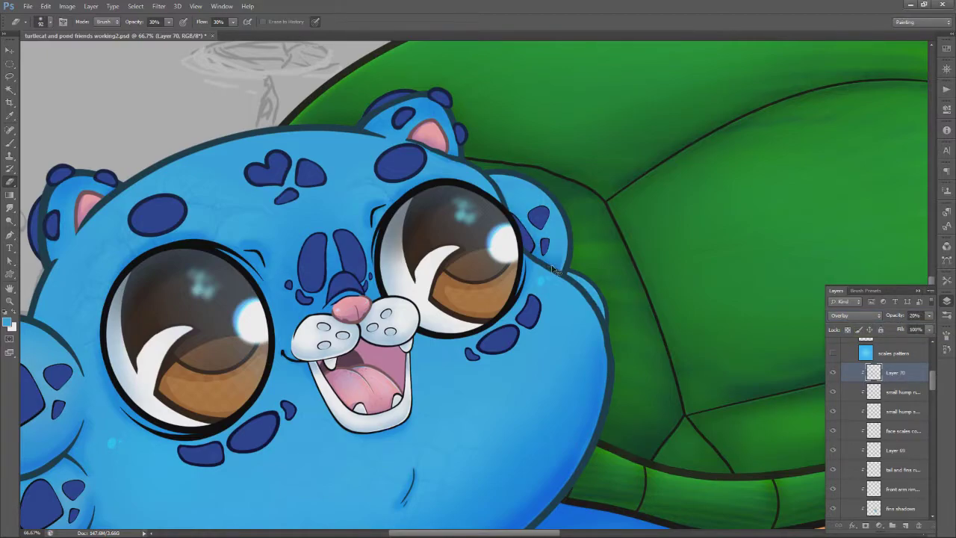
key("ctrl+s")
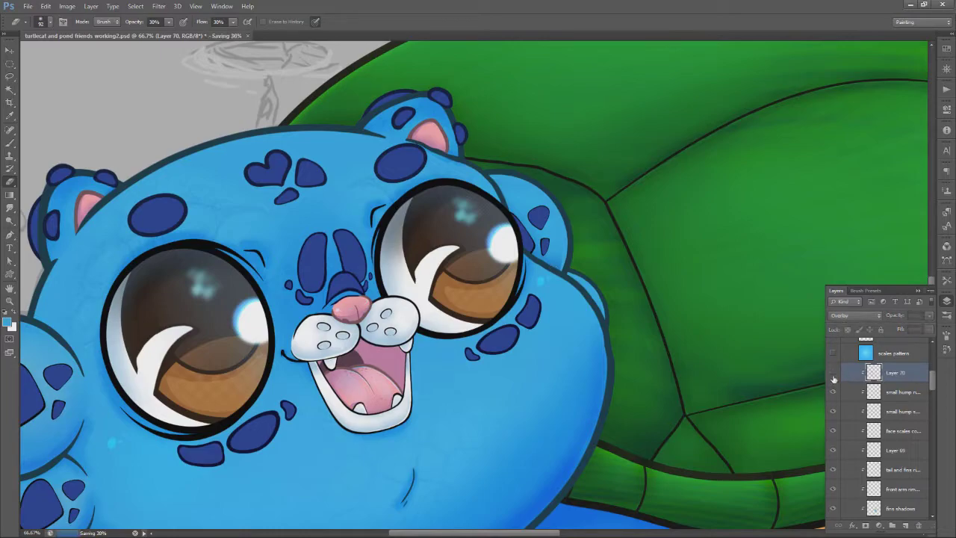
Change the hump scales layer to Multiply at 68% opacity and save the file
left_click(929, 315)
left_click(855, 316)
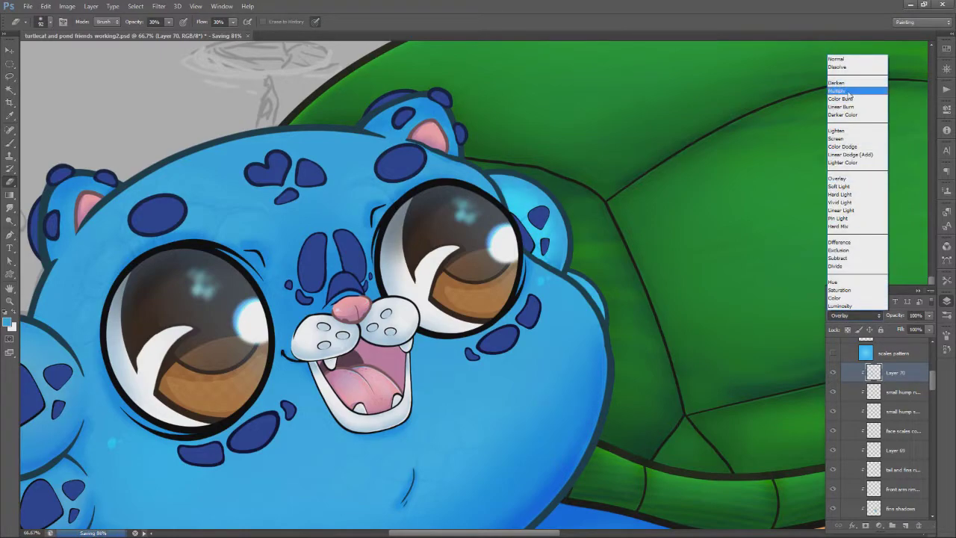
left_click(852, 91)
left_click(929, 315)
mouse_move(929, 330)
left_mouse_down()
mouse_move(893, 331)
mouse_move(911, 331)
left_mouse_up()
left_click(932, 317)
type("68")
key("Return")
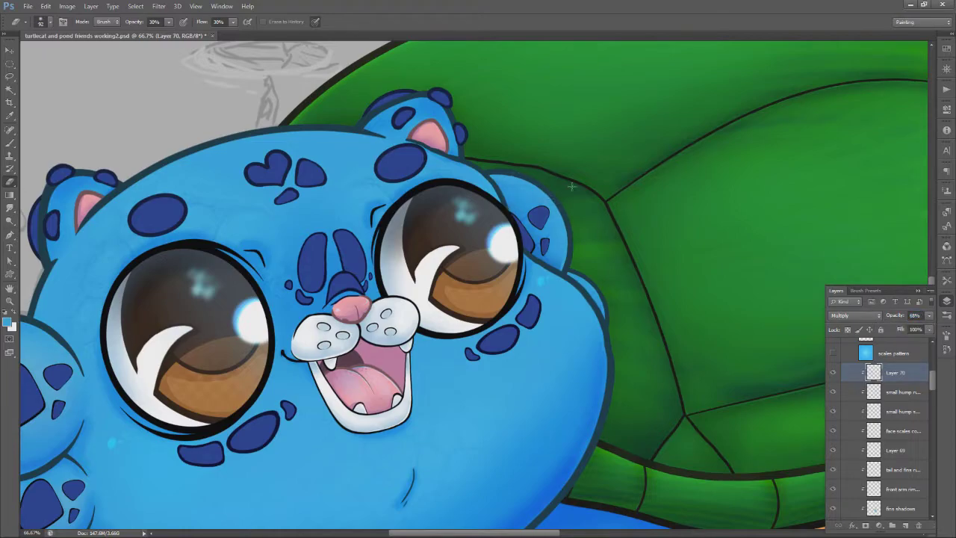
key("ctrl+s")
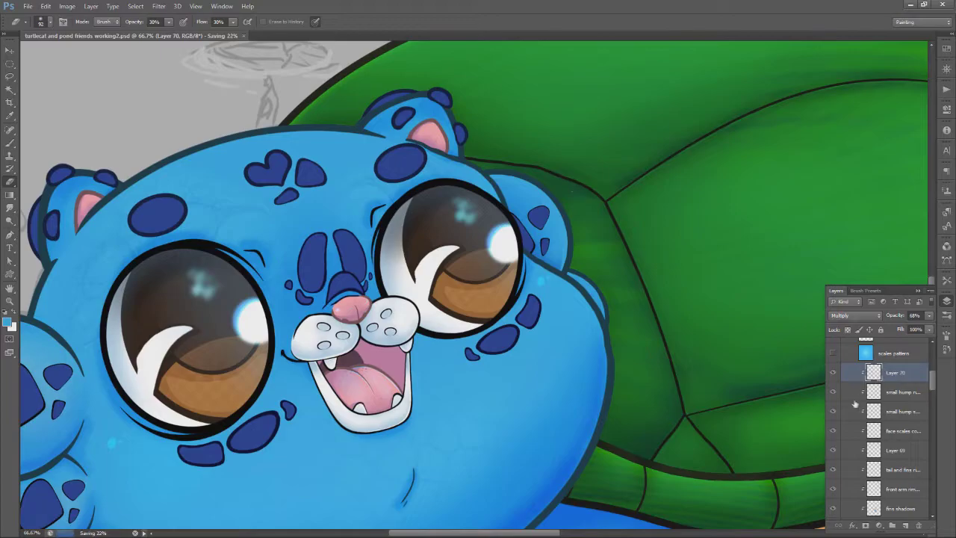
Check the hump scales by toggling their visibility, and move the small hump rim shine copy above the scales layer
key("space")
left_click_drag(562, 372, 654, 321)
mouse_move(908, 452)
left_mouse_down()
mouse_move(896, 383)
mouse_move(900, 459)
left_mouse_up()
left_click(833, 374)
left_click(834, 373)
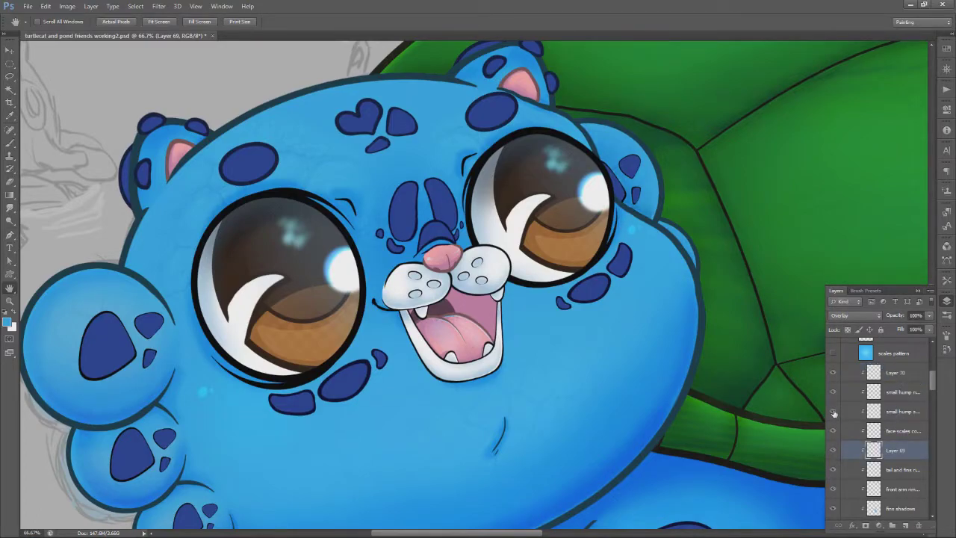
left_click_drag(895, 394, 900, 374)
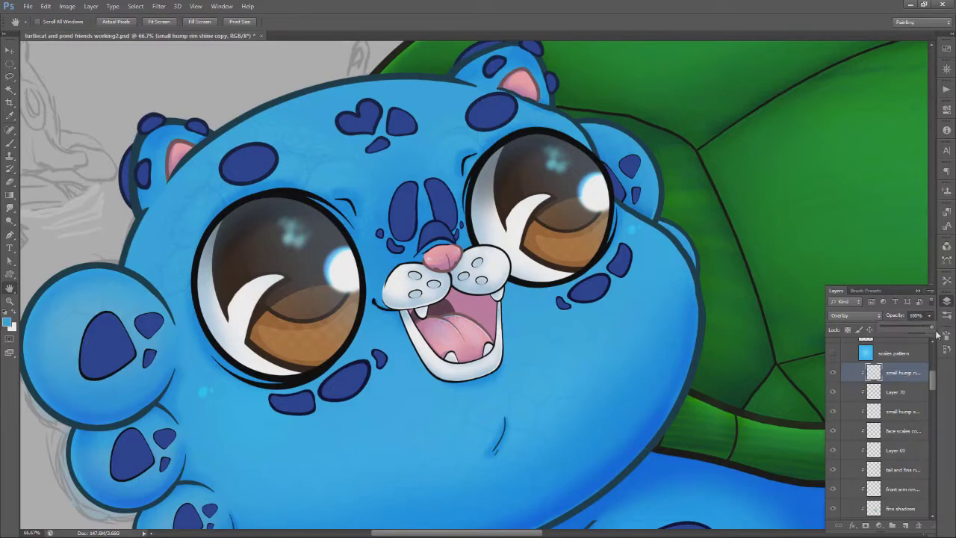
Try the Darken and Normal blend modes on the small hump rim shine copy, and return it to Overlay
left_click(860, 316)
left_click(842, 83)
left_click(856, 315)
left_click(848, 59)
left_click(856, 316)
left_click(852, 84)
left_click(855, 315)
left_click(838, 178)
Resize the brush to touch up the upper hump's rim shine and adjust the layer's opacity
key("b")
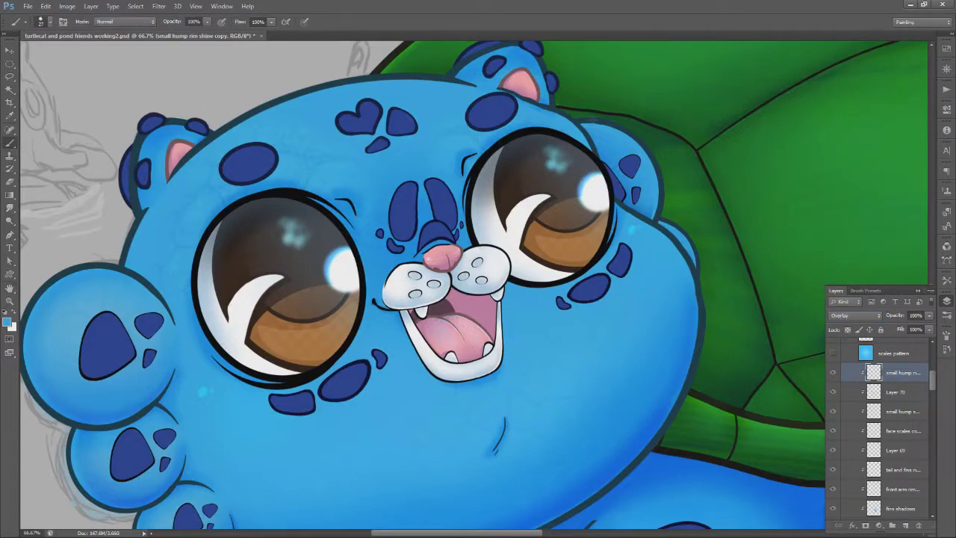
right_click(672, 134)
left_click(721, 152)
left_click(617, 116)
right_click(688, 169)
left_click(715, 187)
left_click(658, 217)
left_click(929, 315)
left_click_drag(927, 327, 901, 375)
Add a layer clipped to the markings base, set it to Color Burn and sample the dark blue of the cheek marking
key("space")
left_click_drag(401, 142, 401, 213)
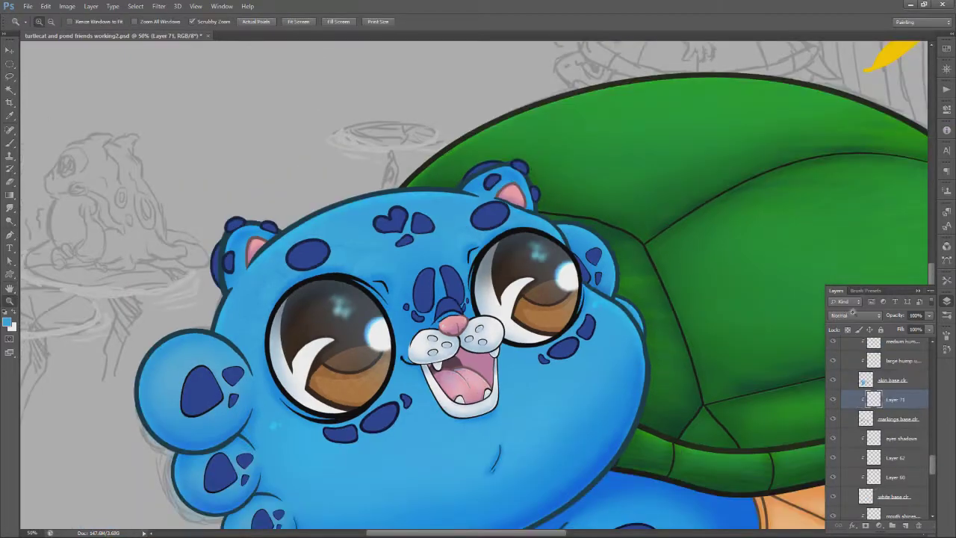
left_click(851, 315)
left_click(850, 99)
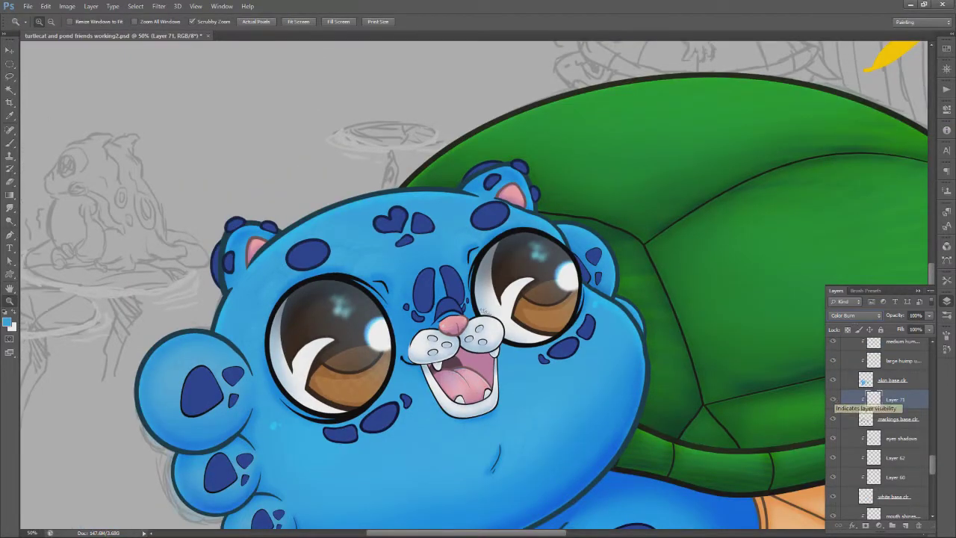
key("b")
left_click(570, 349, "alt")
Brush shading onto both eyebrow markings and lower the shading layer's opacity to 25%
key("z")
left_click(307, 257)
left_click(307, 256)
key("b")
left_click_drag(273, 272, 345, 245)
left_click_drag(643, 199, 707, 172)
mouse_move(929, 315)
left_mouse_down()
mouse_move(924, 329)
mouse_move(893, 330)
left_mouse_up()
Brush shading onto the forehead heart, the spots beside it and the markings on both ears
mouse_move(440, 192)
left_mouse_down()
mouse_move(480, 205)
mouse_move(505, 166)
left_mouse_up()
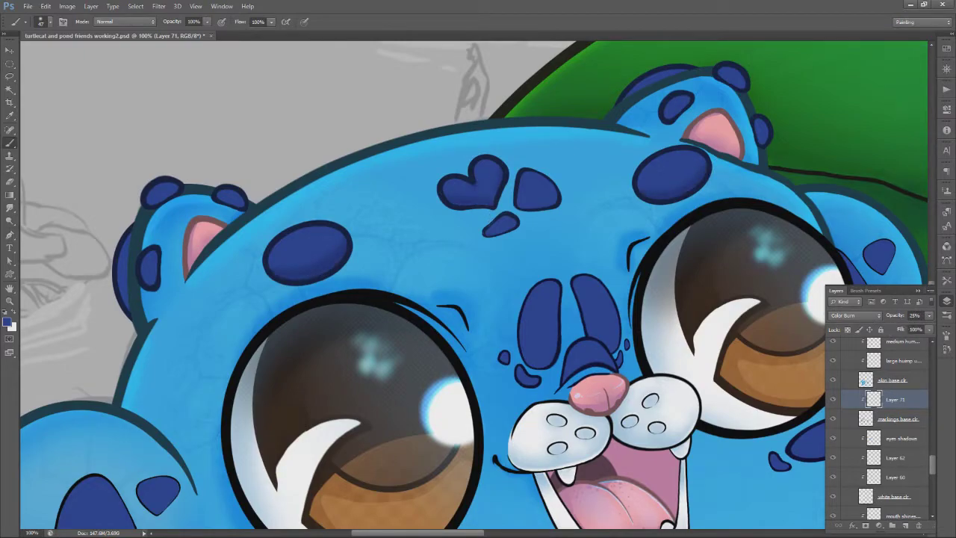
left_click_drag(524, 198, 556, 206)
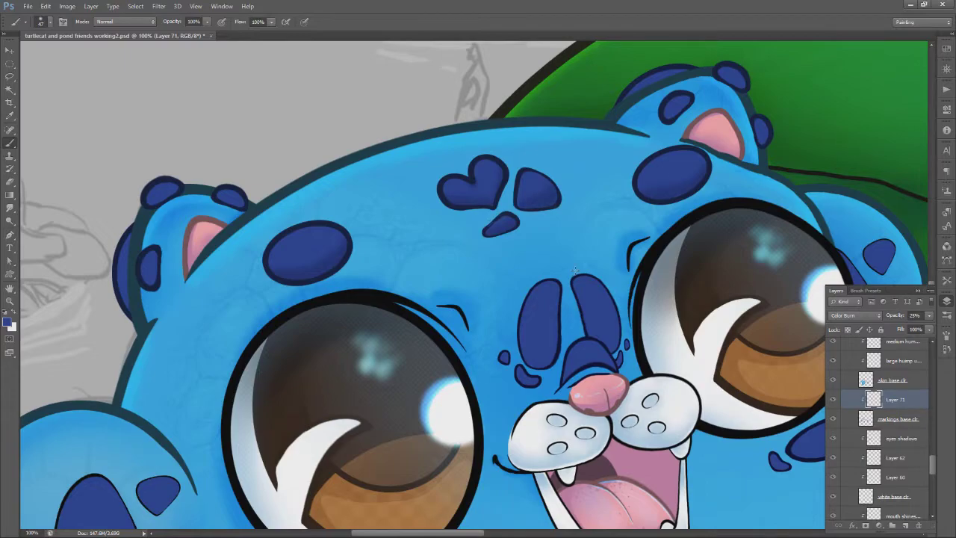
left_click_drag(157, 278, 152, 257)
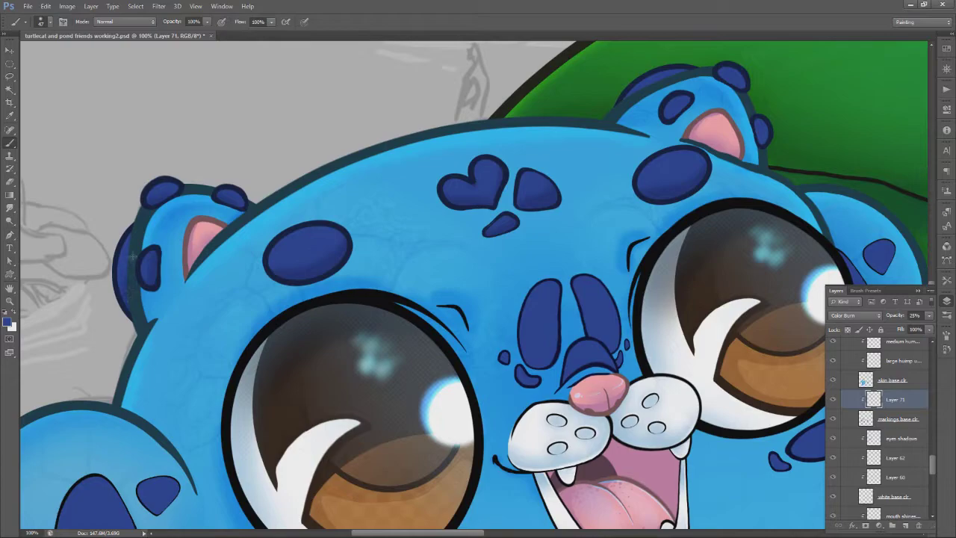
left_click_drag(664, 122, 685, 106)
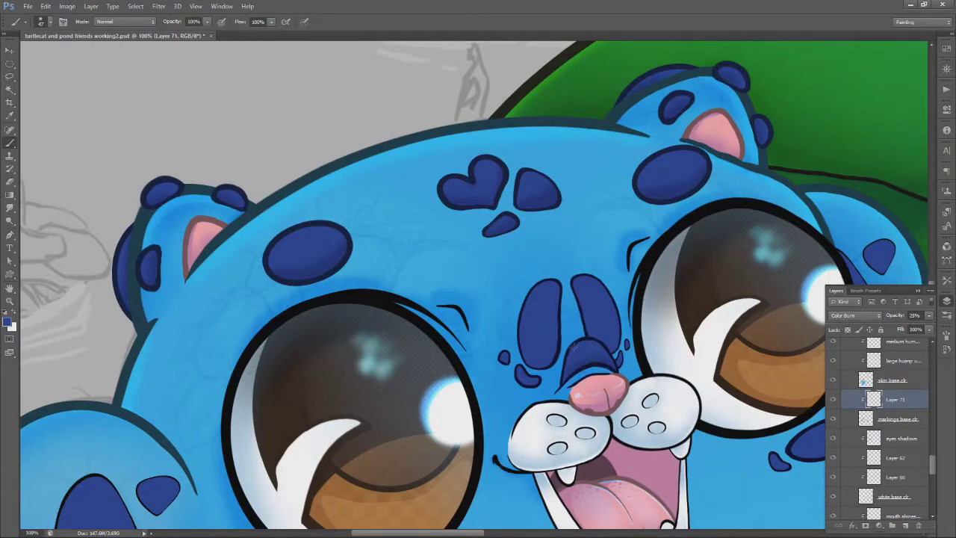
key("r")
key("b")
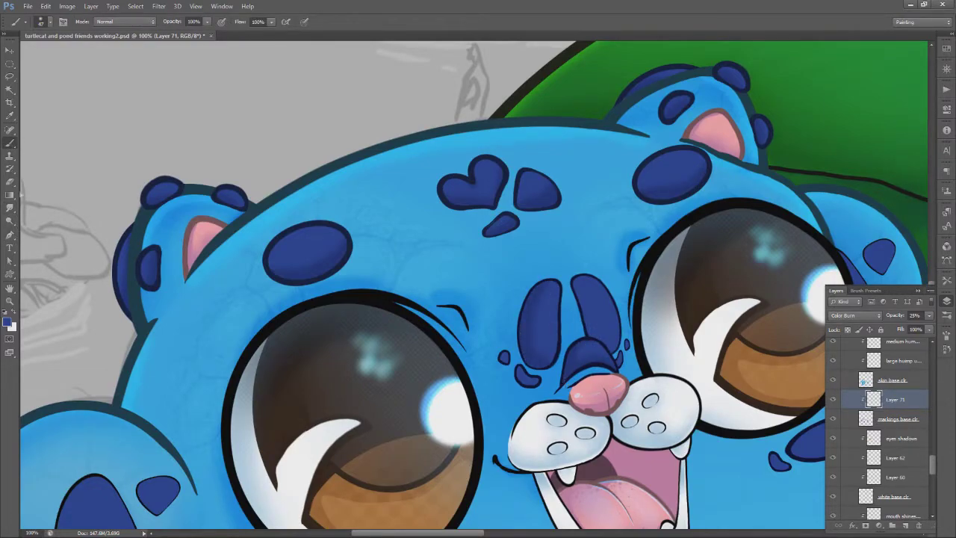
Resize the brush and shade the markings on the bridge of the nose
key("e")
key("b")
right_click(601, 292)
left_click_drag(576, 292, 594, 335)
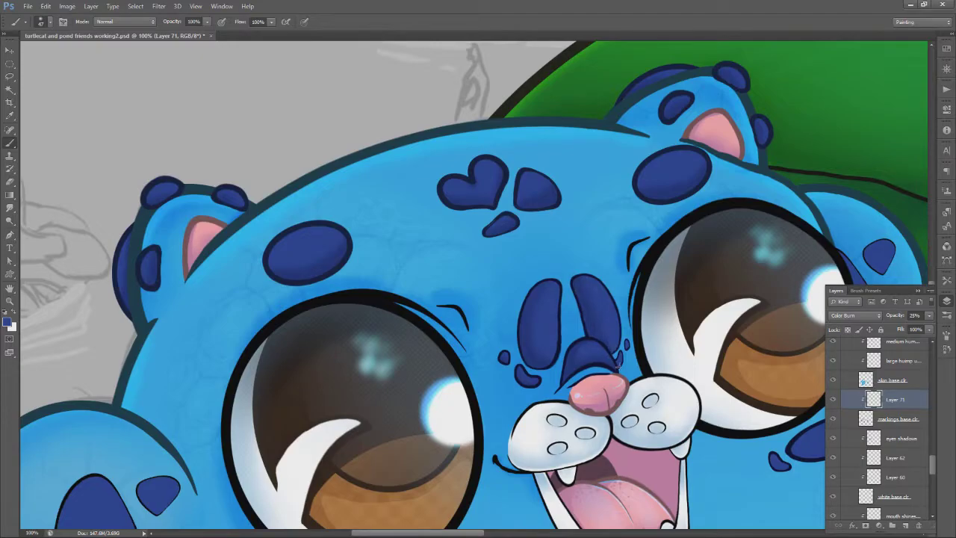
Brush shading onto the markings on the three round humps beside the near cheek
mouse_move(93, 450)
left_mouse_down()
mouse_move(234, 275)
mouse_move(197, 249)
left_mouse_up()
left_click_drag(167, 328, 171, 367)
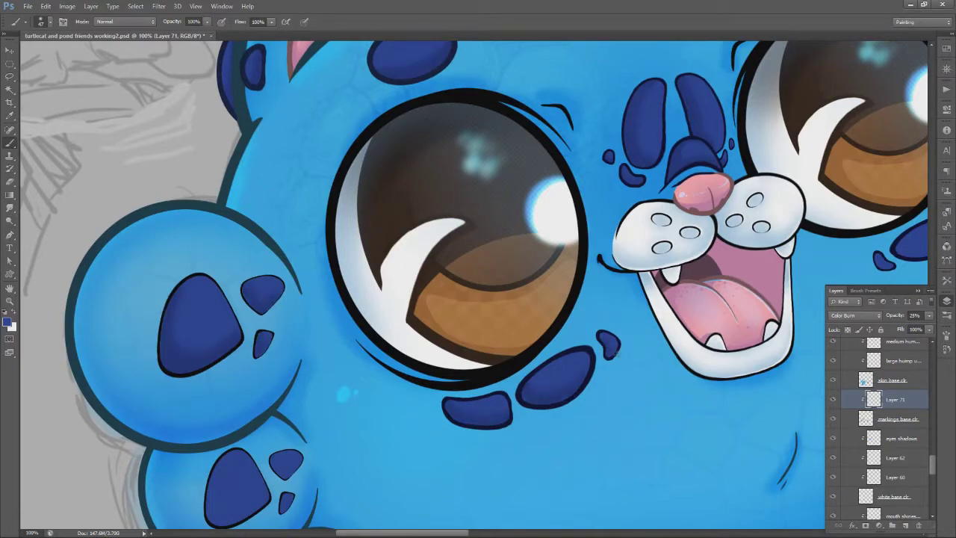
left_click_drag(418, 404, 448, 270)
mouse_move(241, 340)
left_mouse_down()
mouse_move(275, 384)
mouse_move(300, 369)
left_mouse_up()
left_click_drag(344, 466, 373, 459)
key("e")
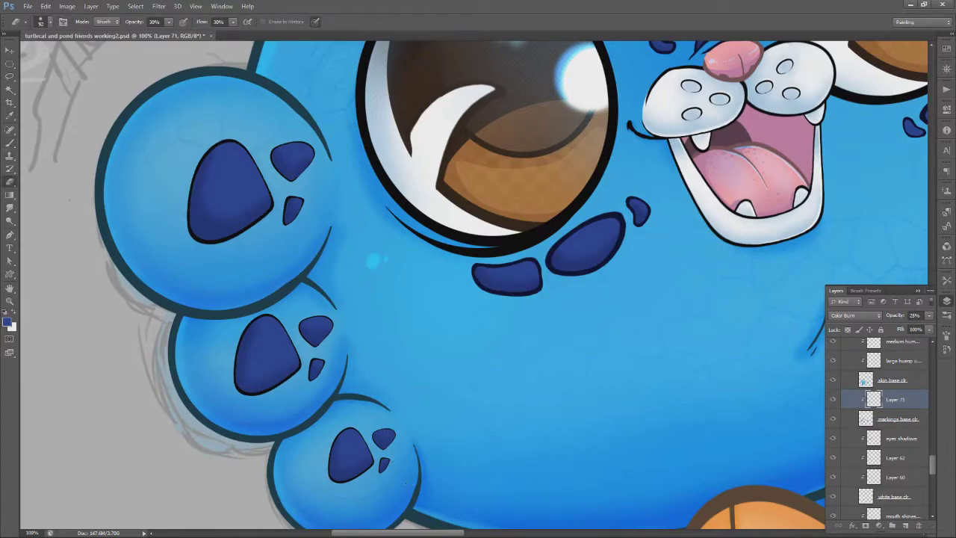
Brush shading onto the cheek markings below the far eye
left_click(9, 142)
key("space")
left_click_drag(888, 203, 375, 378)
key("b")
left_click_drag(428, 301, 419, 289)
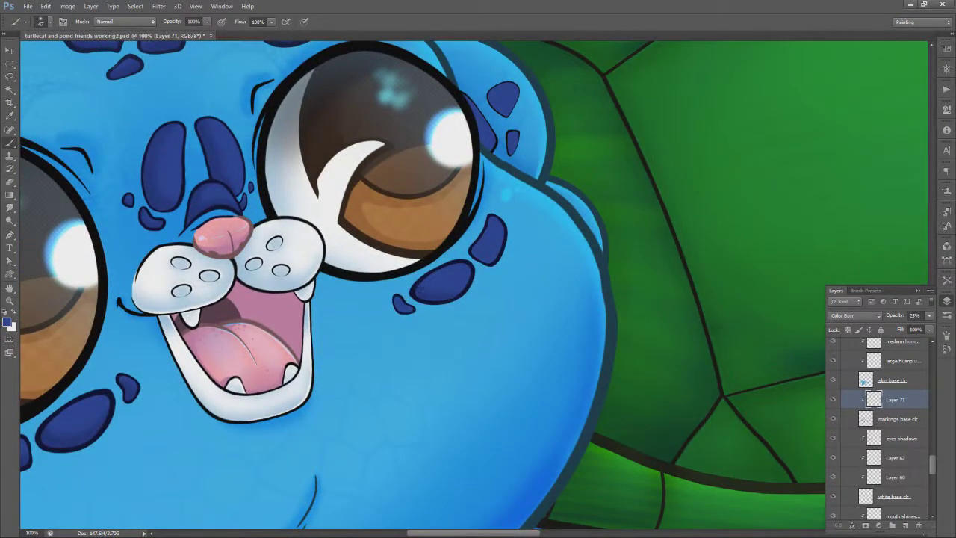
left_click_drag(490, 261, 502, 242)
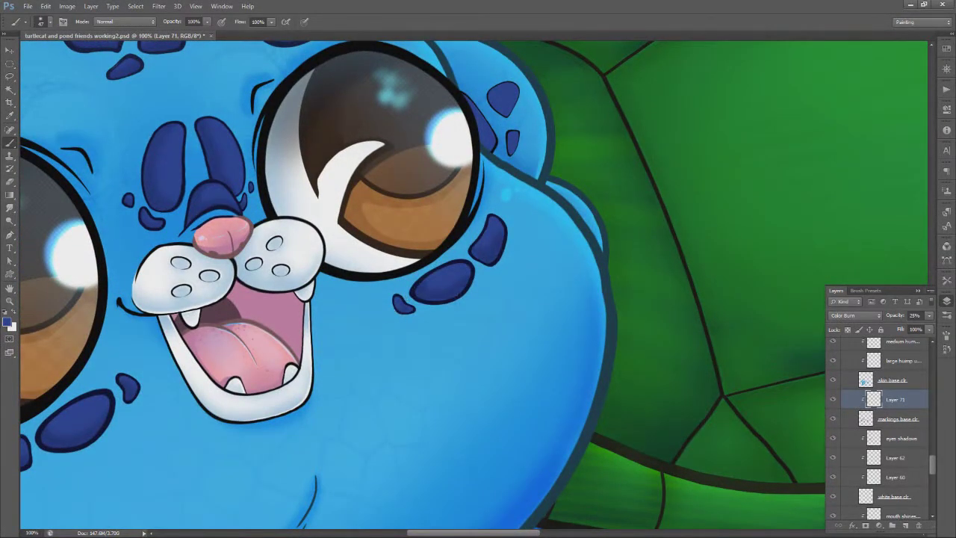
key("e")
key("b")
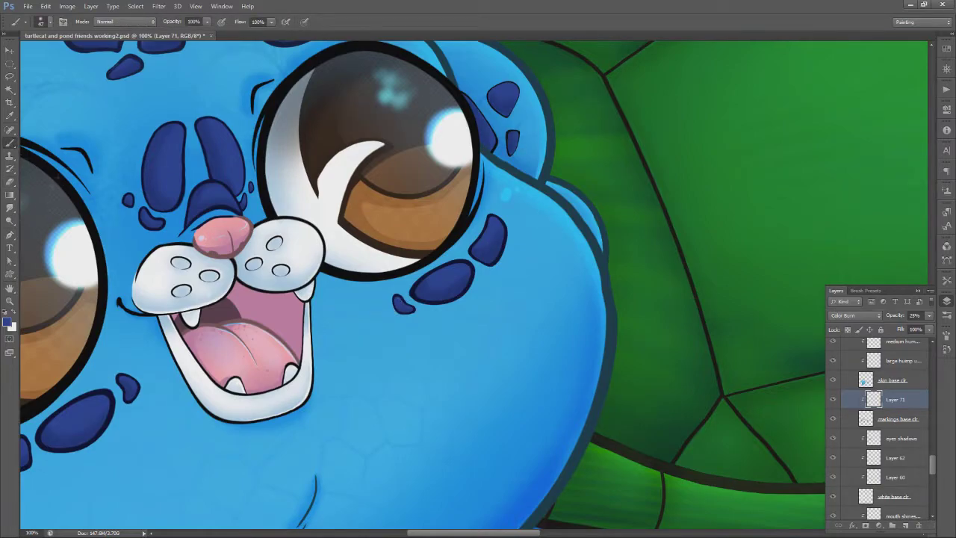
Resize the brush and shade the large marking on the limb below the chin
left_click(10, 287)
mouse_move(314, 433)
left_mouse_down()
mouse_move(394, 254)
mouse_move(356, 308)
left_mouse_up()
left_click(9, 208)
left_click(10, 288)
left_click_drag(395, 522, 246, 282)
left_click(11, 144)
right_click(454, 275)
mouse_move(395, 322)
left_mouse_down()
mouse_move(441, 378)
mouse_move(436, 342)
left_mouse_up()
left_click(403, 354)
Adjust the brush size and shade the two smaller markings beside the limb's large marking
right_click(538, 415)
left_click(564, 432)
left_click(526, 424)
left_click_drag(538, 388, 583, 390)
key("g")
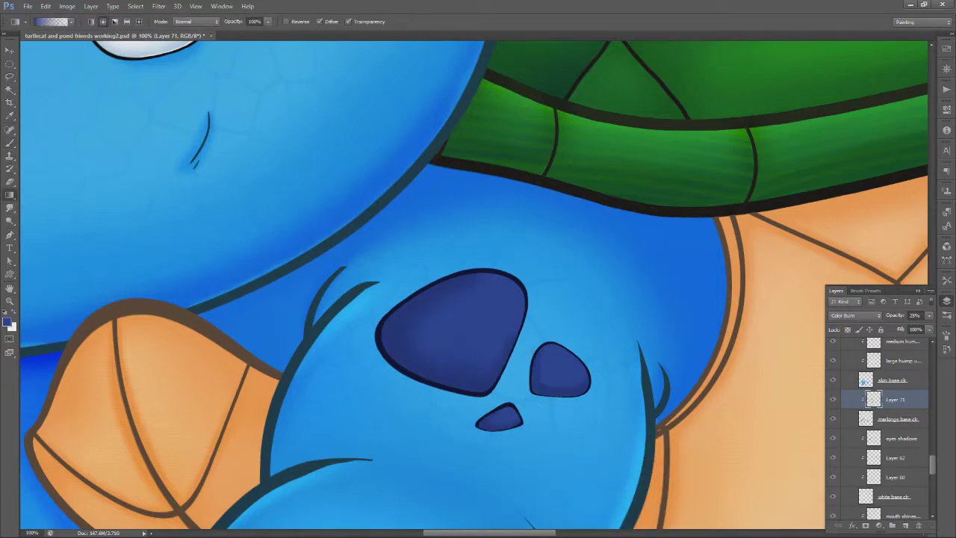
left_click_drag(501, 418, 481, 426)
left_click_drag(374, 134, 583, 463)
left_click_drag(594, 227, 593, 229)
left_click_drag(32, 151, 262, 295)
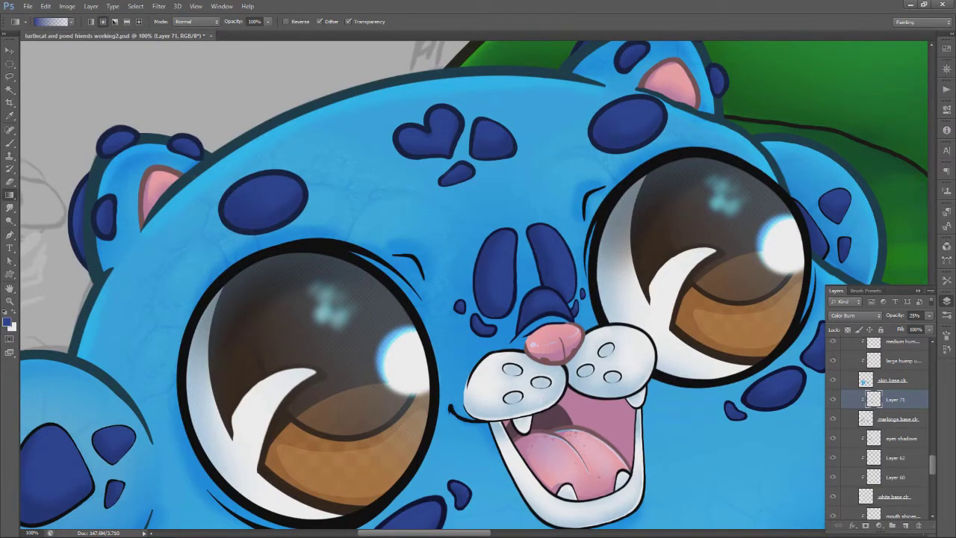
left_click_drag(54, 466, 185, 312)
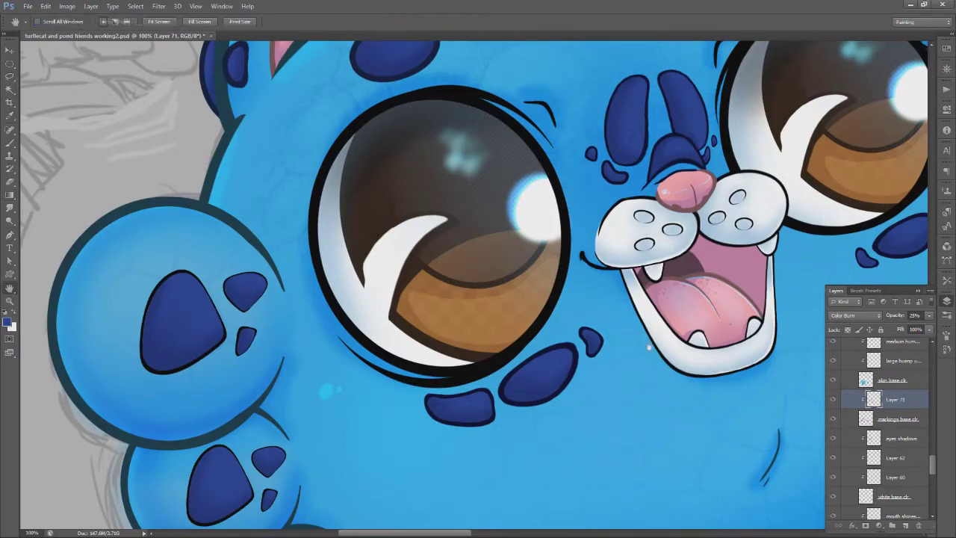
Shade the small marking on the outer edge of the far front leg and soften the shading with the eraser
left_click_drag(647, 346, 386, 366)
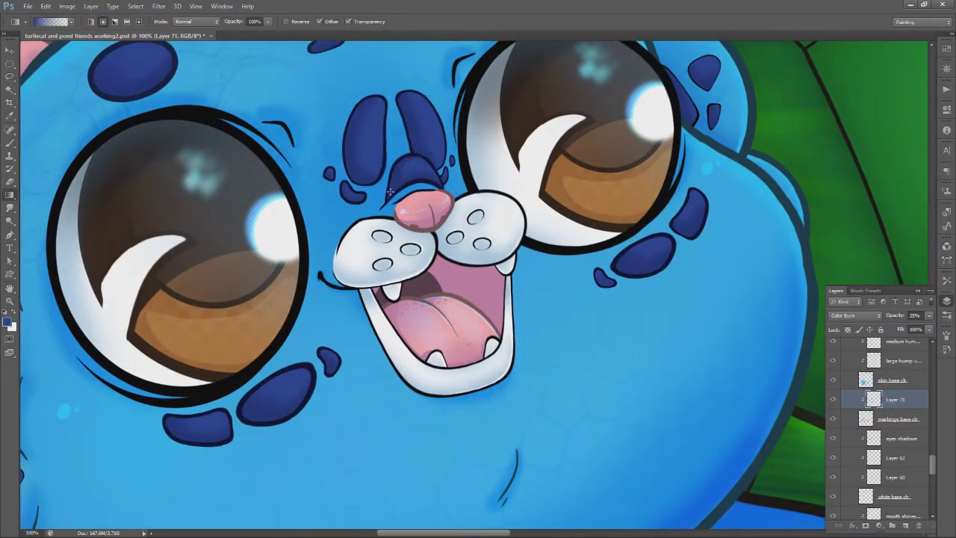
key("e")
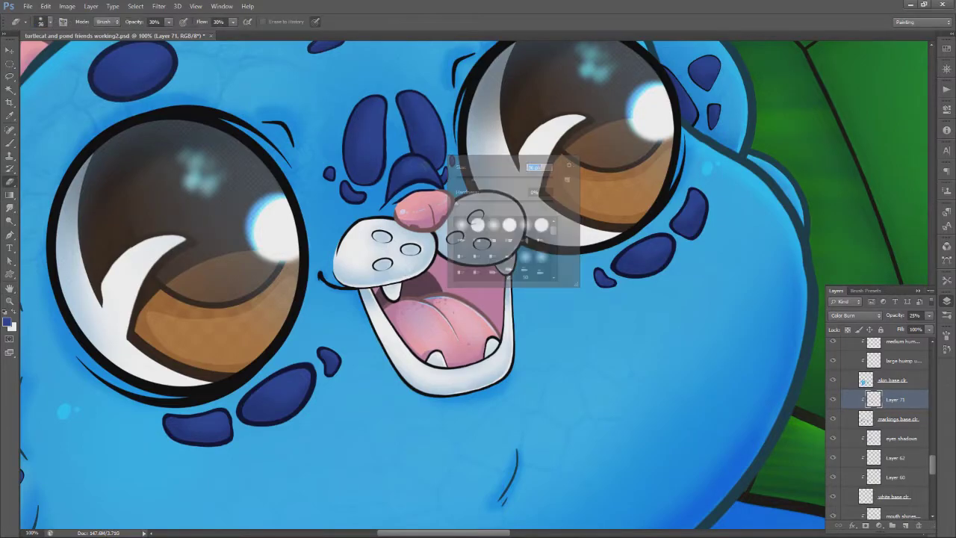
left_click(10, 288)
left_click_drag(367, 217, 448, 89)
left_click_drag(448, 448, 411, 127)
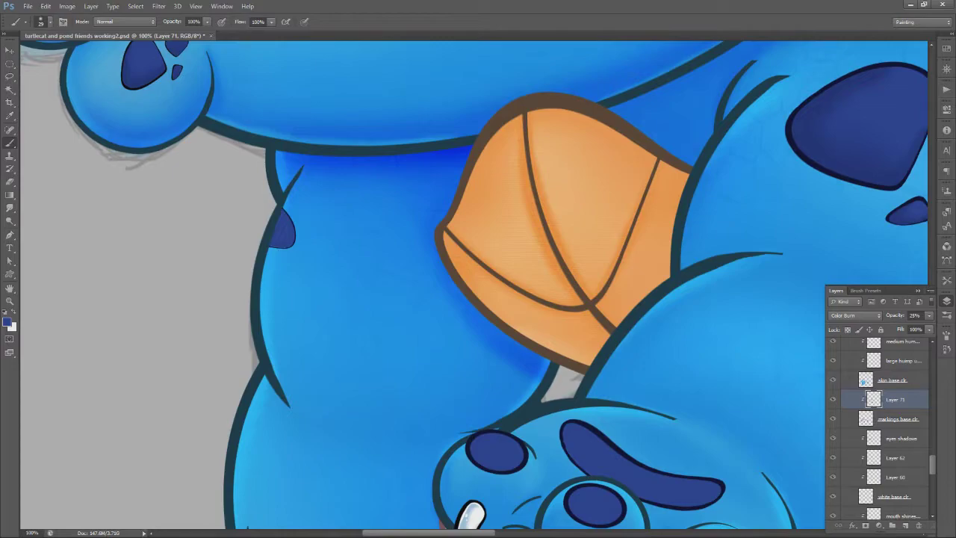
key("r")
key("g")
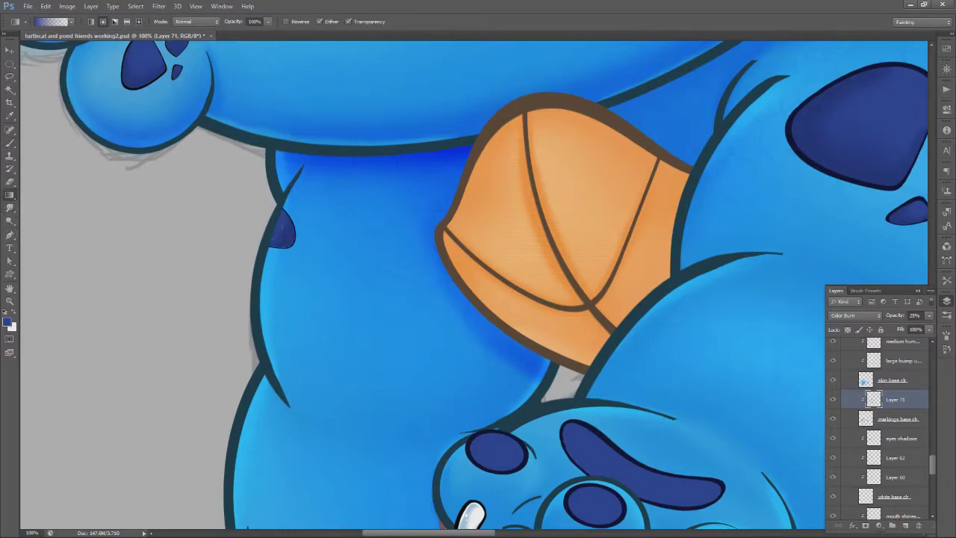
key("e")
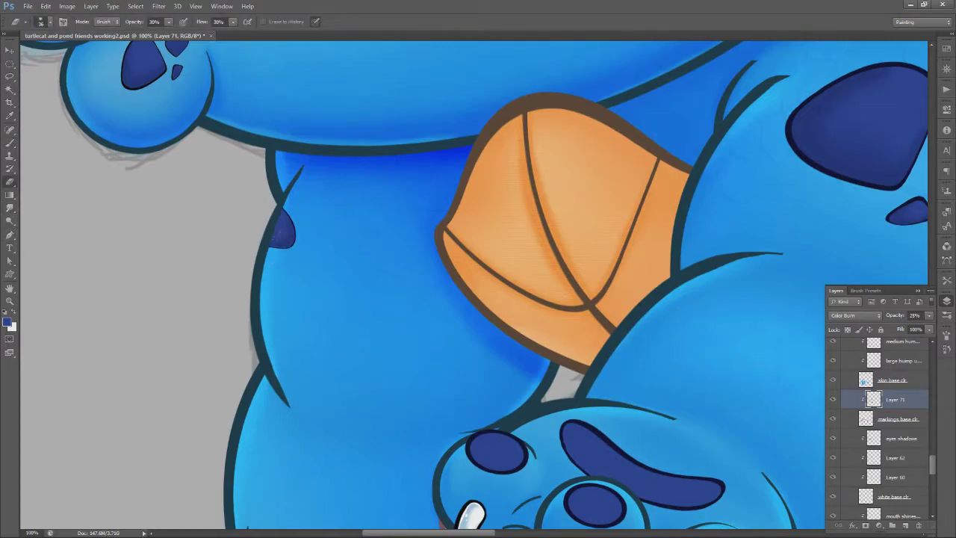
Brush shading onto the curved marking and the toe markings of the far front foot
key("space")
left_click_drag(375, 302, 315, 44)
left_click(10, 194)
left_click(11, 143)
left_click_drag(224, 391, 283, 366)
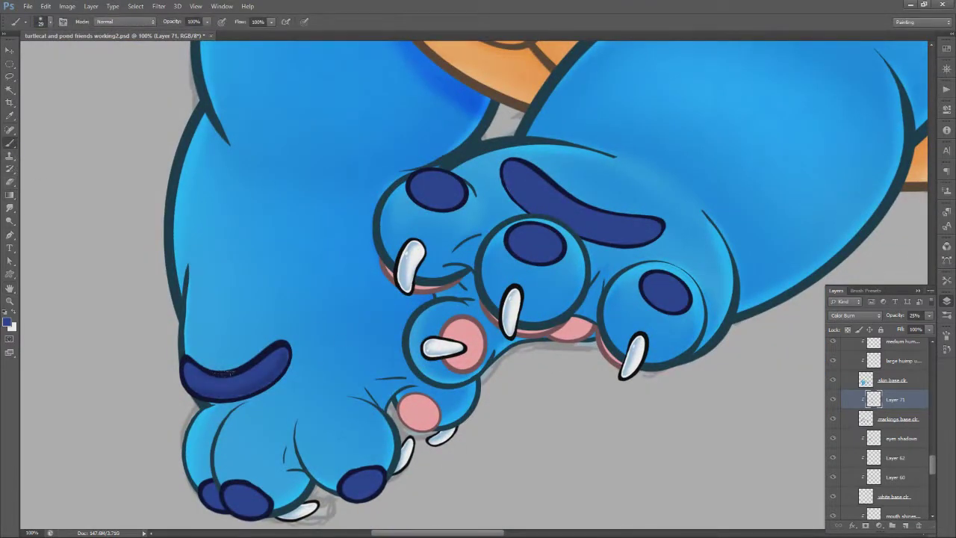
left_click_drag(215, 502, 224, 509)
mouse_move(228, 487)
left_mouse_down()
mouse_move(244, 505)
mouse_move(196, 403)
left_mouse_up()
Shade the toe markings and the long curved marking on the raised front paw, softening with the eraser
key("e")
key("b")
left_click_drag(386, 74, 391, 115)
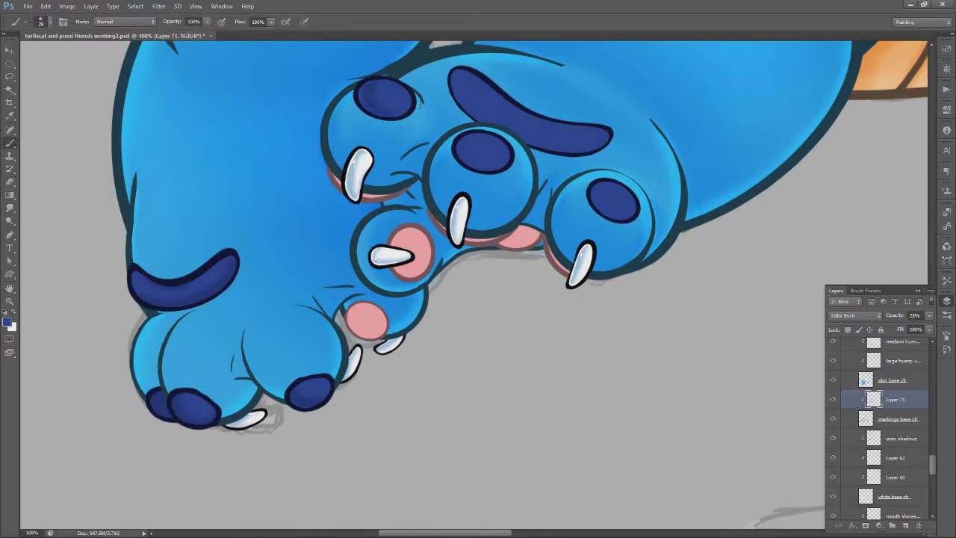
left_click_drag(598, 196, 632, 219)
mouse_move(451, 76)
left_mouse_down()
mouse_move(487, 119)
mouse_move(583, 149)
left_mouse_up()
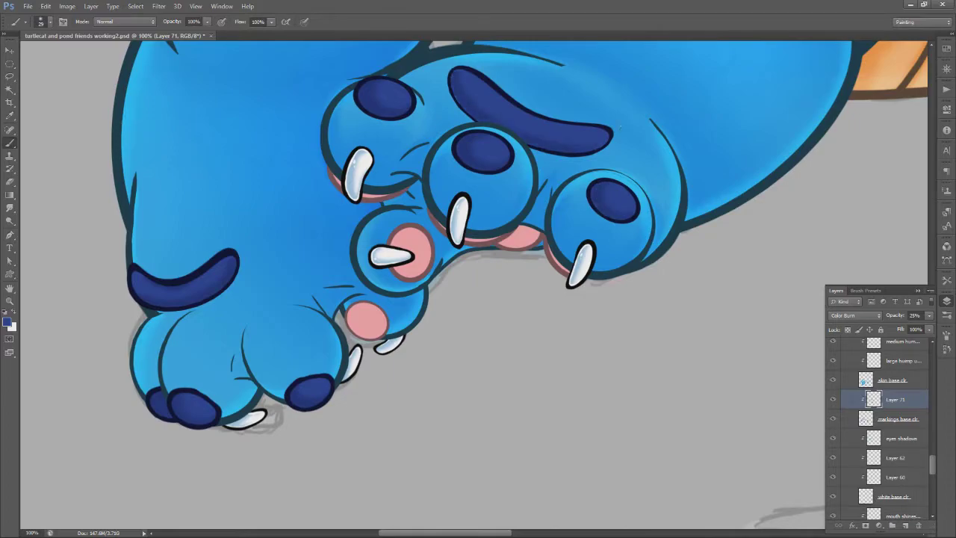
key("e")
left_click_drag(389, 262, 241, 334)
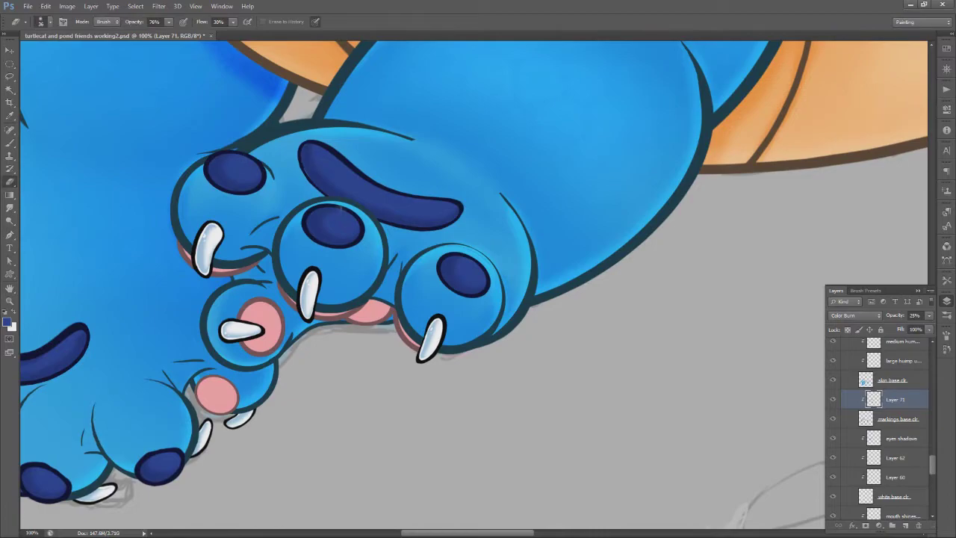
Brush shading onto the three upper markings and the lower edge markings of the back fin
left_click_drag(687, 160, 210, 416)
mouse_move(664, 149)
left_mouse_down()
mouse_move(264, 418)
mouse_move(233, 413)
left_mouse_up()
key("b")
mouse_move(401, 239)
left_mouse_down()
mouse_move(452, 255)
mouse_move(408, 270)
left_mouse_up()
left_click_drag(519, 255, 546, 271)
mouse_move(463, 124)
left_mouse_down()
mouse_move(493, 229)
mouse_move(585, 183)
left_mouse_up()
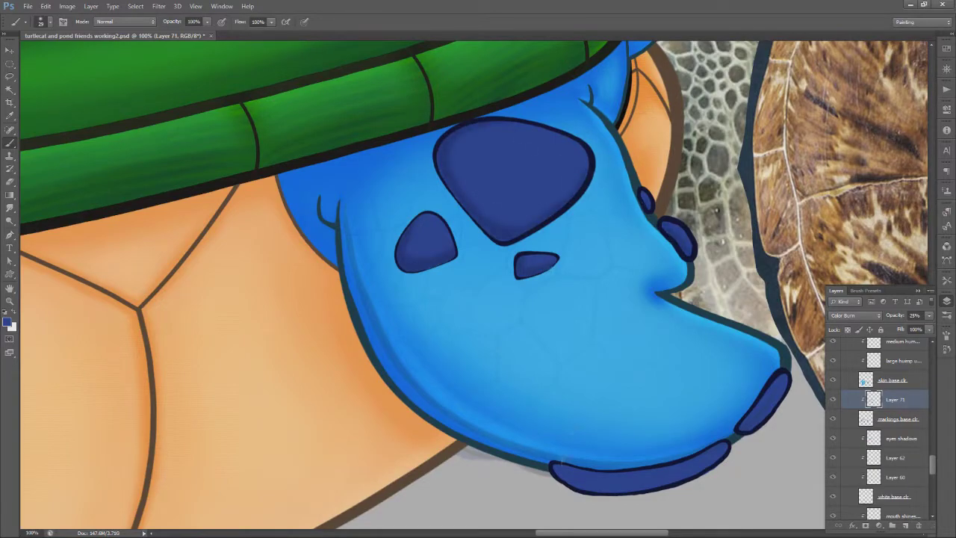
left_click_drag(596, 471, 696, 455)
key("h")
left_click_drag(783, 430, 614, 379)
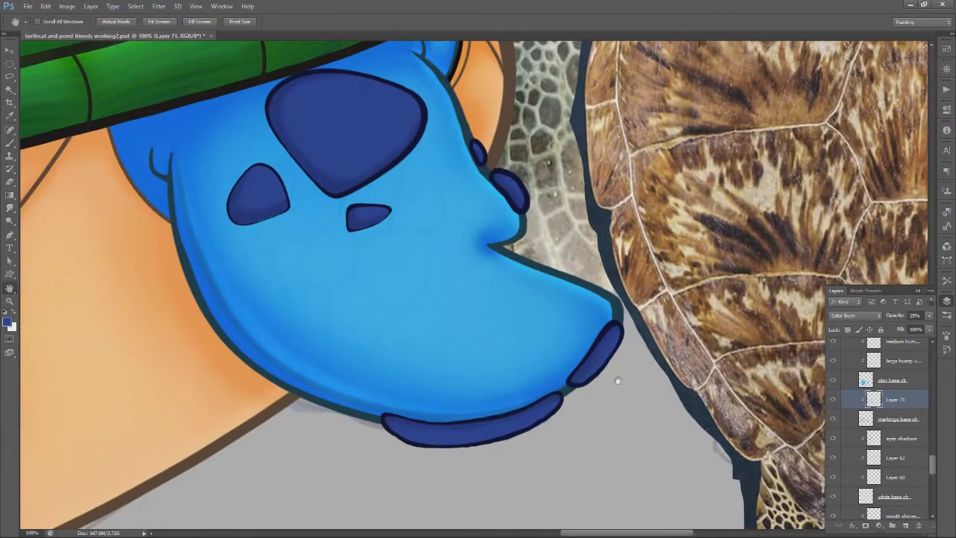
Rename the markings' shading layer as MARKINGS SHADOWS and save the document
scroll(896, 440, "up", 2)
double_click(895, 434)
type("MARKINGS SHADOWS")
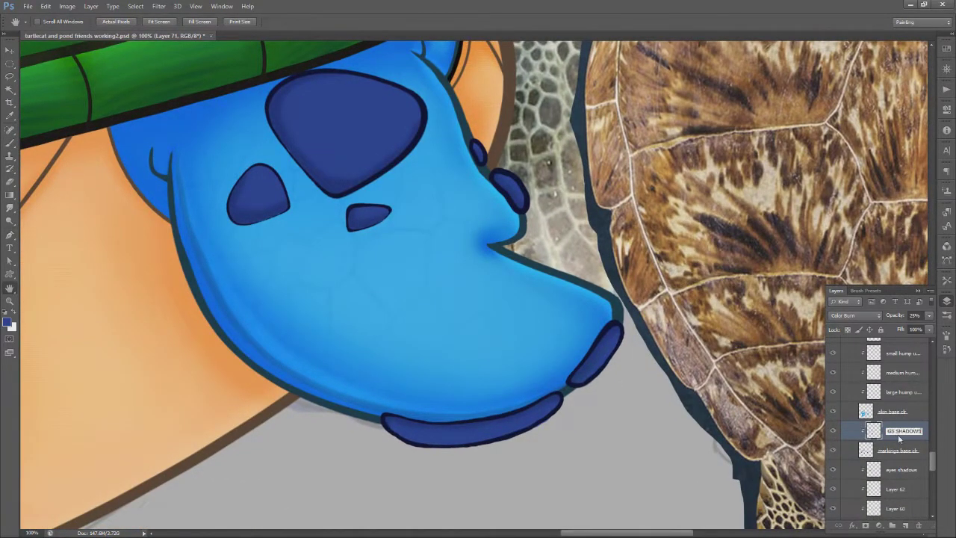
key("Return")
key("ctrl+s")
Examine which line layer holds the fin outline by toggling the fins outer markings line, fin markings line and fin line copy layers
left_click_drag(932, 461, 932, 360)
left_click(853, 388)
left_click(898, 372)
left_click(832, 372)
left_click(833, 373)
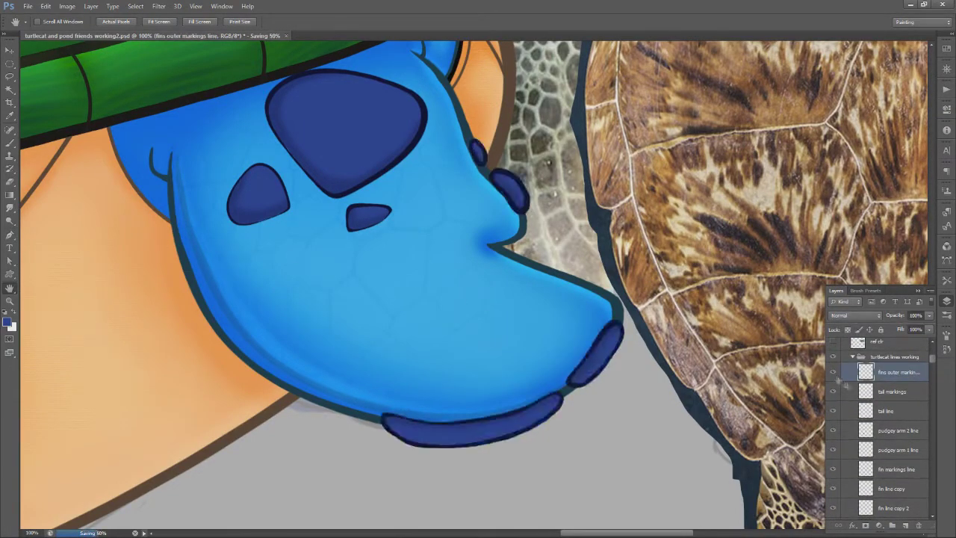
left_click(896, 469)
left_click(833, 471)
left_click(834, 469)
left_click(893, 488)
left_click(834, 488)
left_click(834, 488)
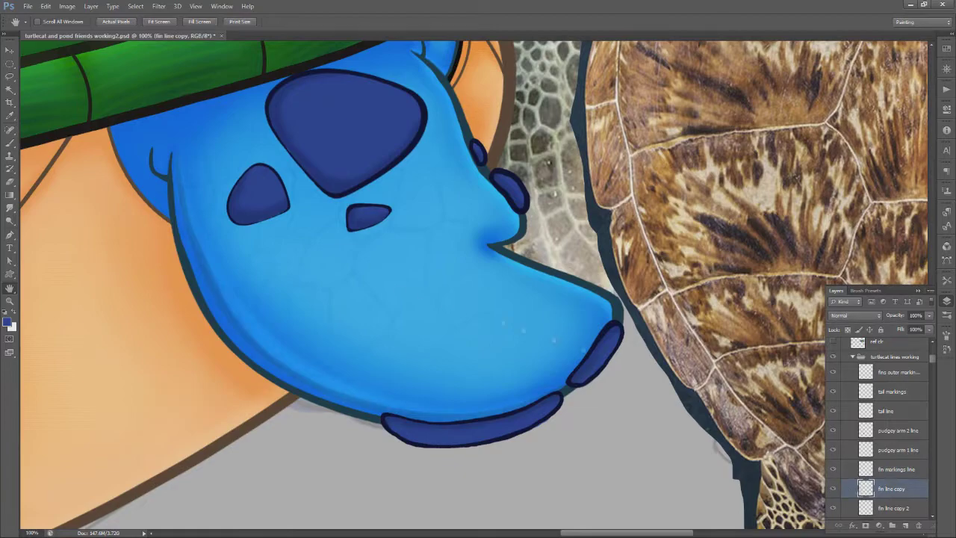
Erase the fin outline where it meets the tip marking on the fin line copy layer
left_click(11, 182)
right_click(610, 351)
left_click(611, 340)
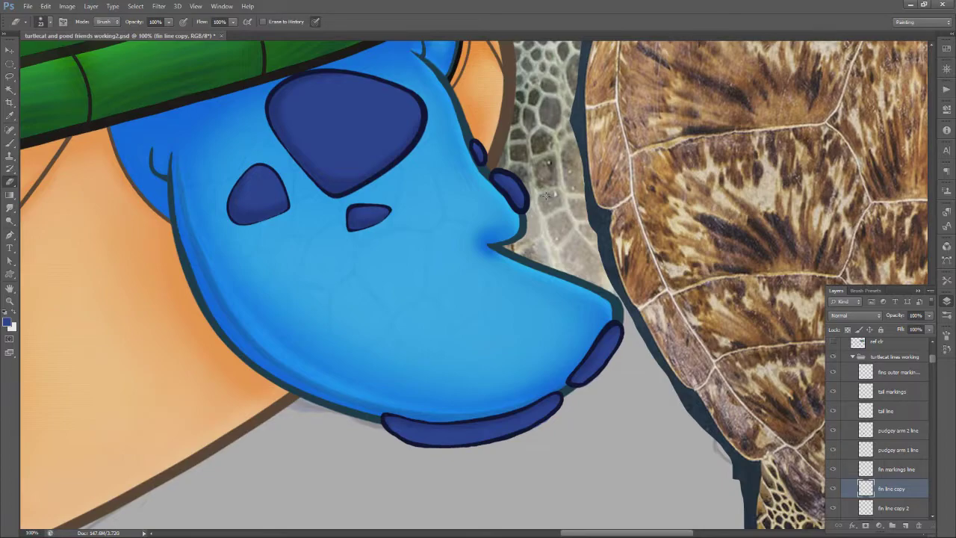
Rename the markings' shading layer in lower case as markings shadows and save the document
left_click(900, 372)
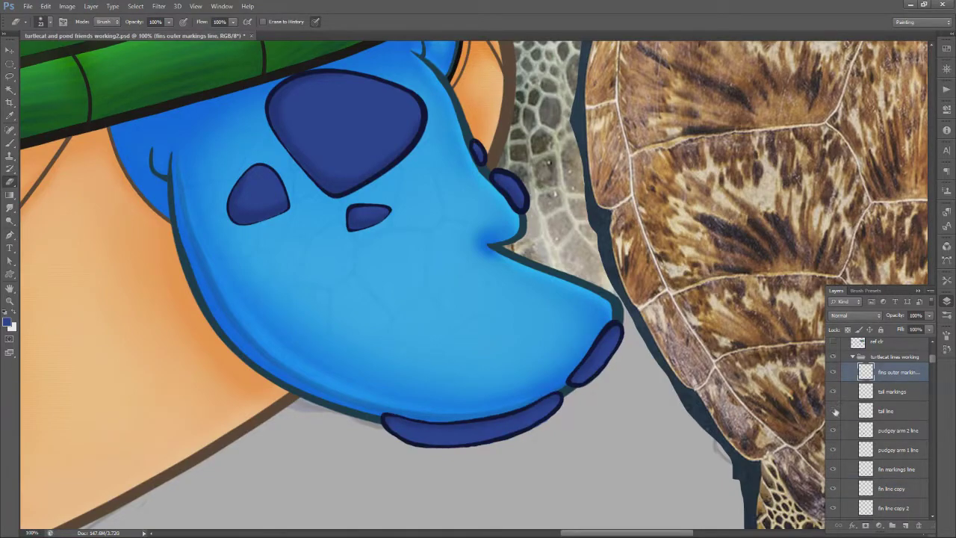
left_click(853, 357)
left_click(912, 389)
left_click(899, 423)
left_click(896, 442)
left_click_drag(932, 373, 920, 475)
scroll(919, 475, "down", 5)
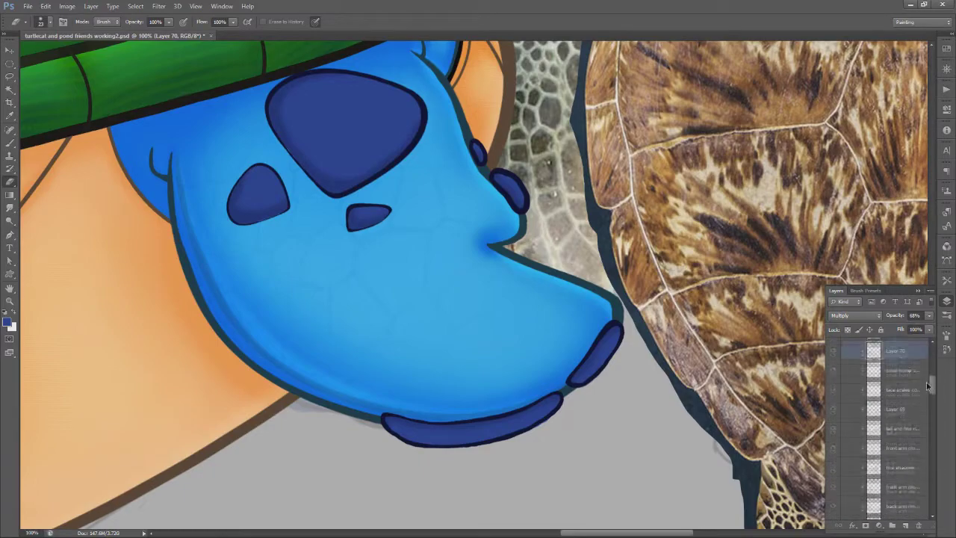
scroll(921, 485, "up", 4)
double_click(900, 396)
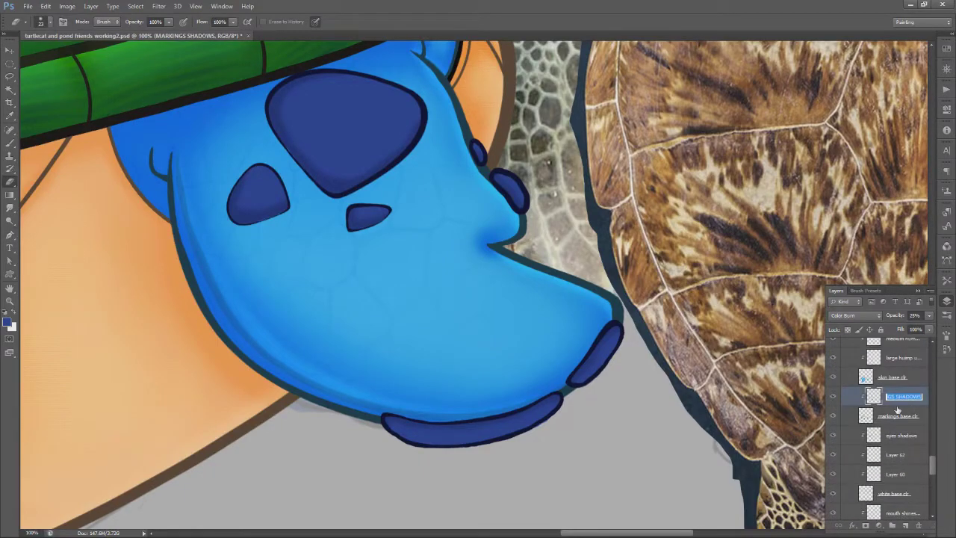
key("Return")
key("ctrl+s")
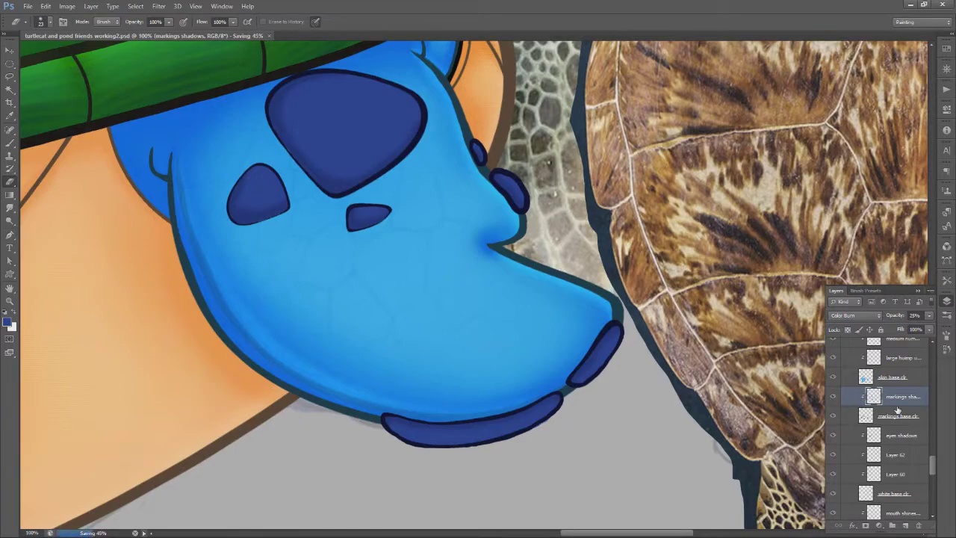
Erase skin colour overlapping the edges of the back fin's large marking and its smaller neighbour on the skin base clr layer
left_click(897, 378)
left_click(10, 301)
left_click(222, 200)
left_click(221, 200)
left_click(10, 181)
right_click(343, 148)
left_click(373, 218)
left_click(287, 133)
left_click_drag(332, 258, 379, 235)
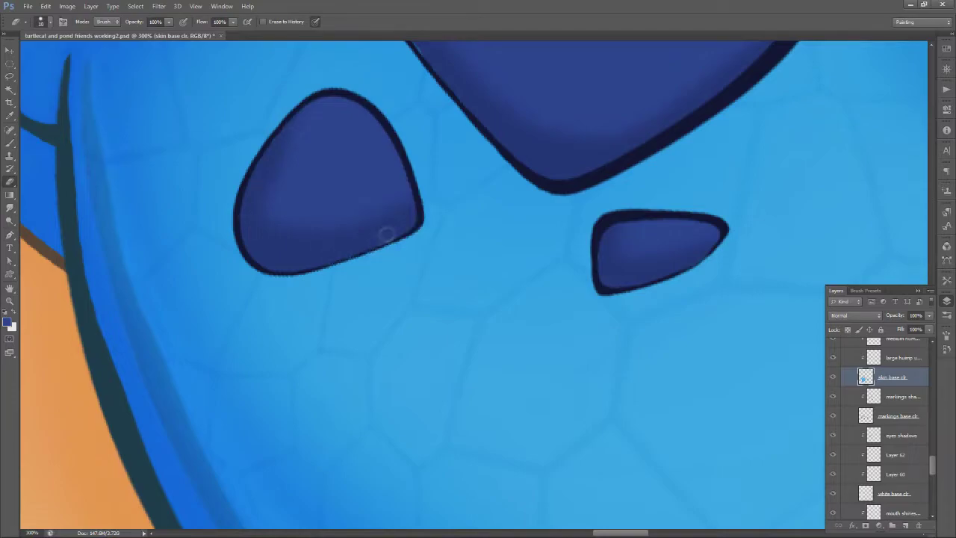
left_click(9, 288)
mouse_move(557, 112)
left_mouse_down()
mouse_move(544, 311)
mouse_move(528, 369)
left_mouse_up()
left_click(13, 181)
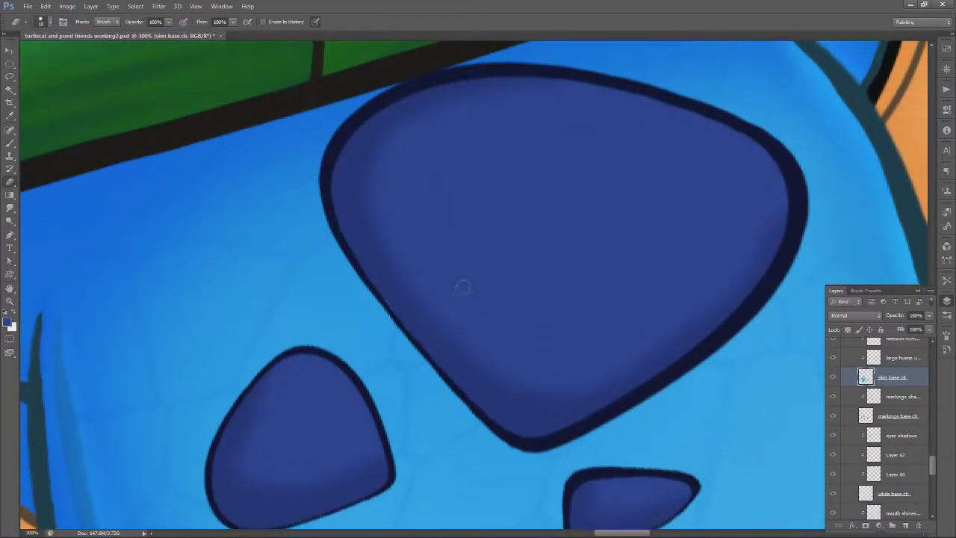
Shade the two markings beside the shell's rear rim on the markings shadows layer, then return to the skin base clr layer for erasing
key("space")
left_click_drag(655, 277, 585, 365)
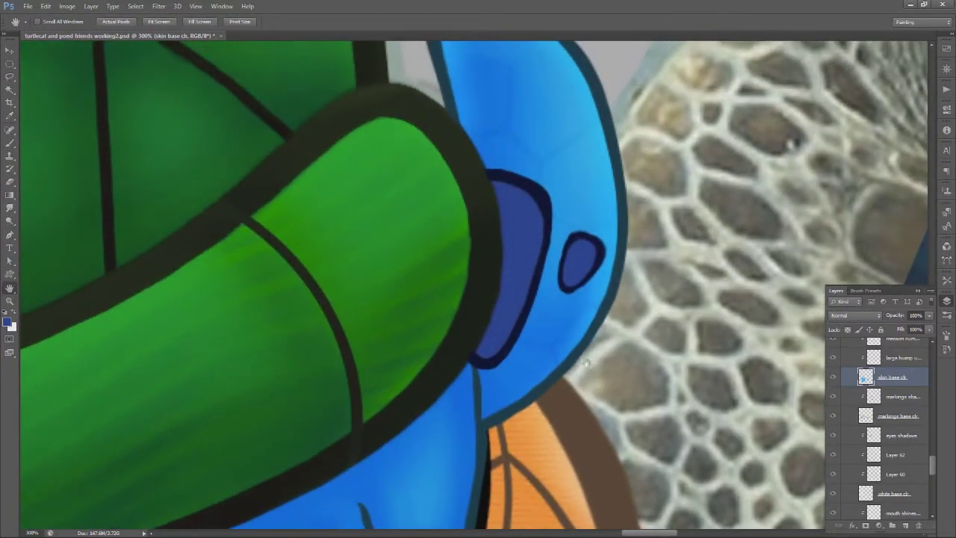
left_click_drag(480, 183, 489, 188)
key("b")
left_click(899, 396)
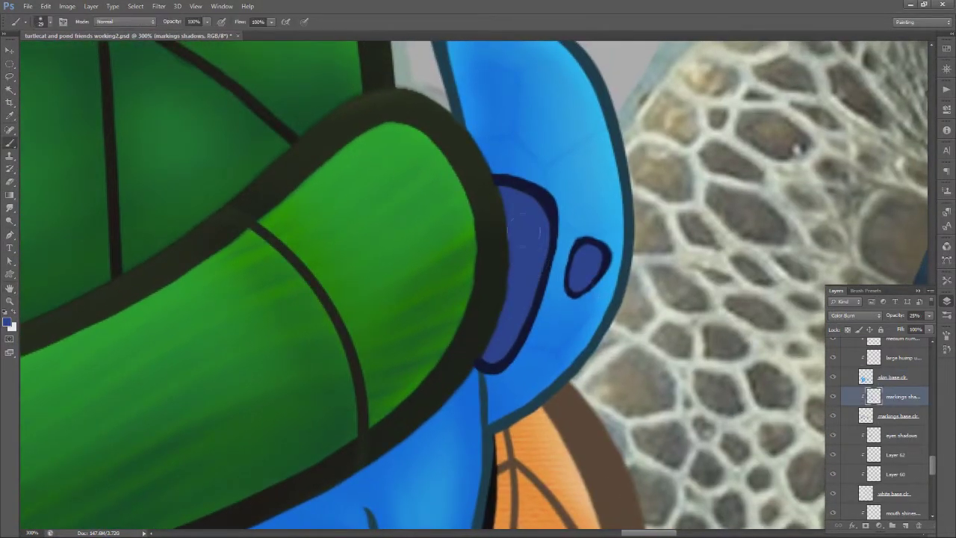
right_click(600, 254)
key("Escape")
key("alt+]")
key("e")
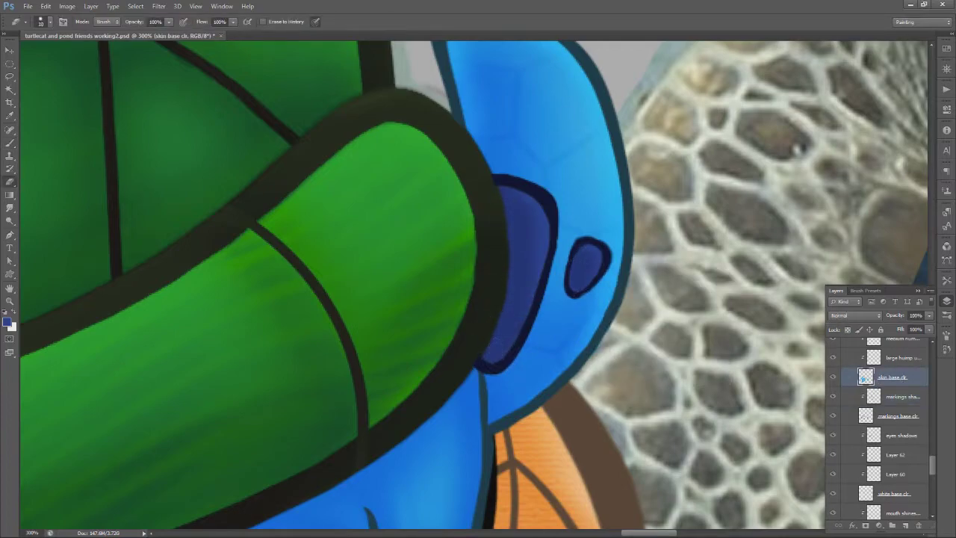
Erase the segment line ends overlapping the rear part of the shell rim's border on the shell rim line lines layer
mouse_move(932, 463)
left_mouse_down()
mouse_move(932, 388)
mouse_move(932, 508)
mouse_move(935, 478)
left_mouse_up()
left_click(850, 460)
left_click(850, 450)
left_click(889, 435)
left_click(835, 432)
left_click(834, 432)
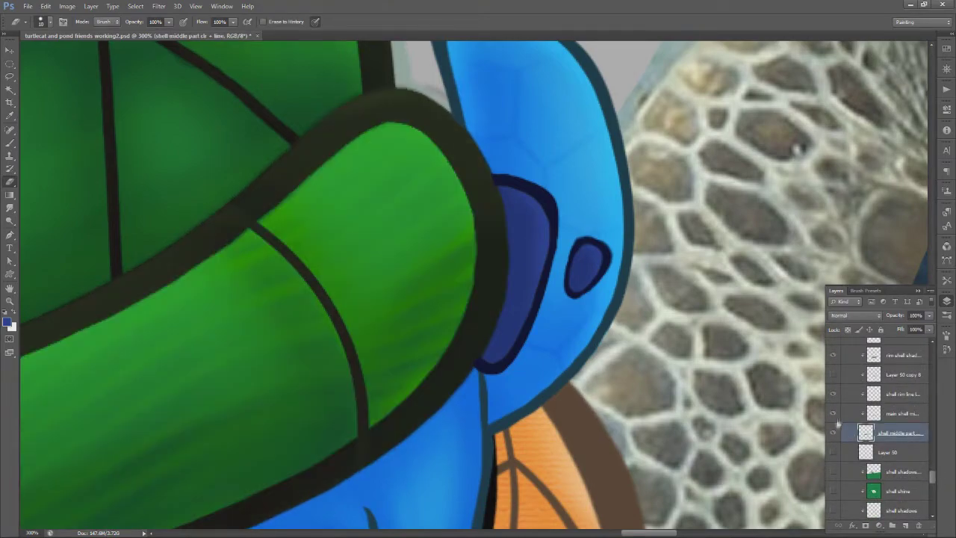
left_click(896, 396)
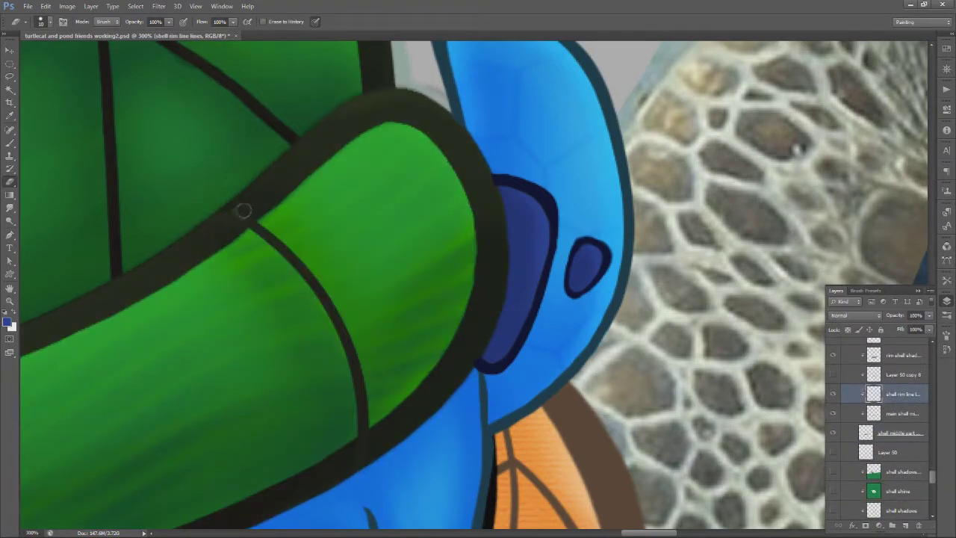
key("space")
left_click_drag(56, 301, 504, 141)
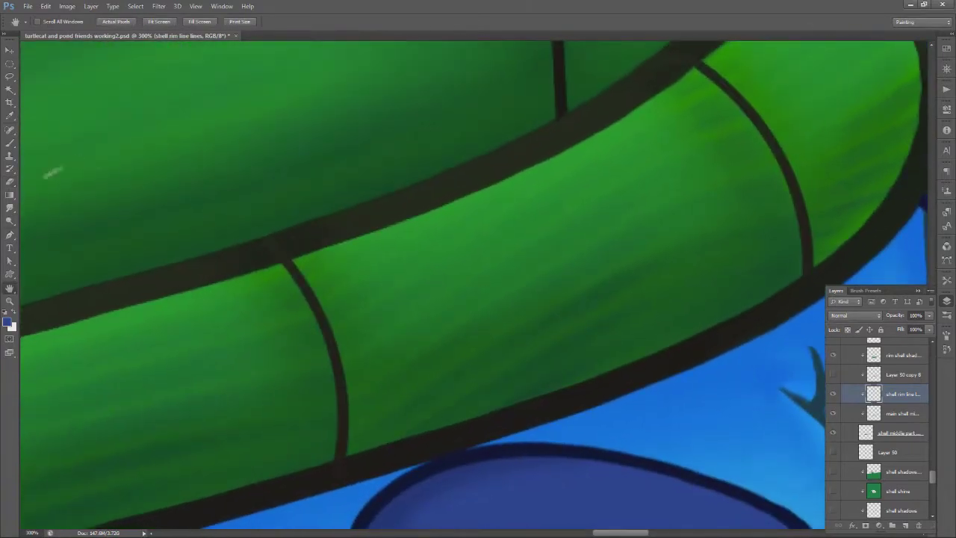
key("space")
left_click_drag(30, 263, 316, 172)
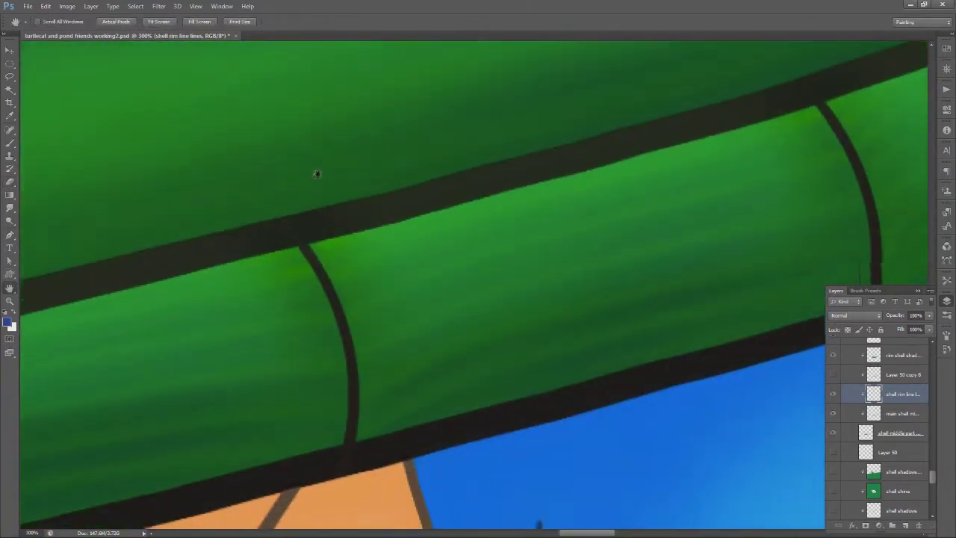
Clean up the segment line ends along the front part of the shell rim with the eraser
left_click_drag(328, 461, 232, 203)
key("space")
left_click_drag(258, 281, 855, 301)
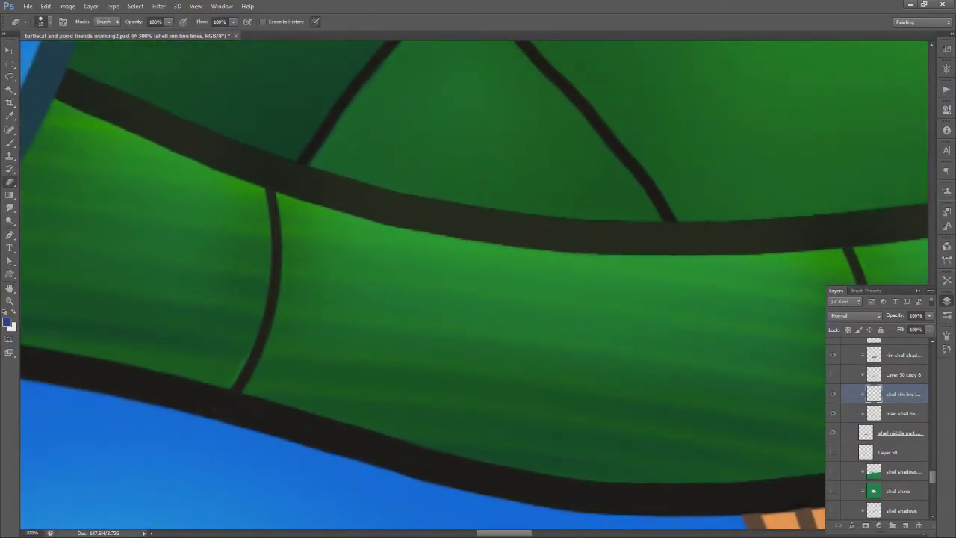
key("ctrl+1")
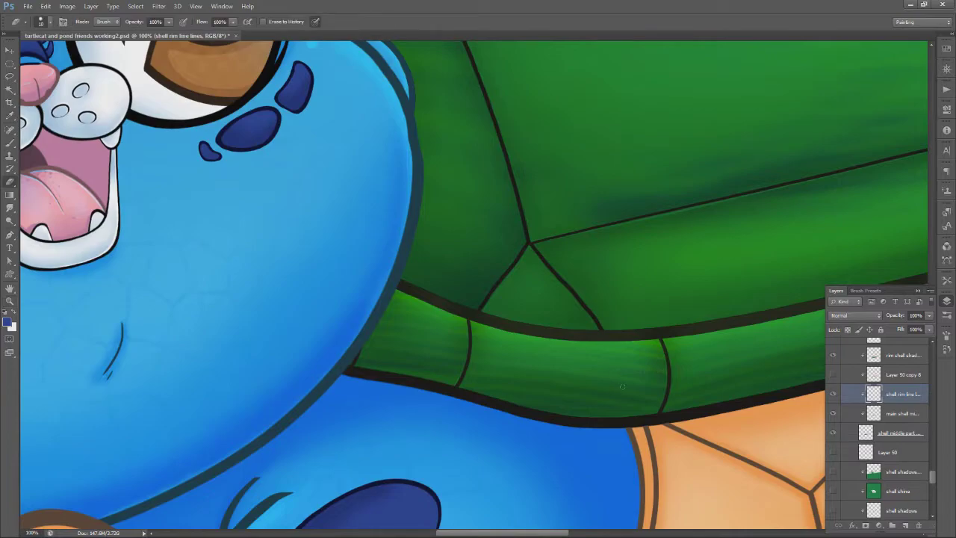
Smudge the main shell middle shell pattern layer where the rear segment line meets the rim's border, and save the document
left_click_drag(818, 358, 628, 396)
left_click_drag(903, 358, 626, 383)
left_click_drag(583, 305, 835, 420)
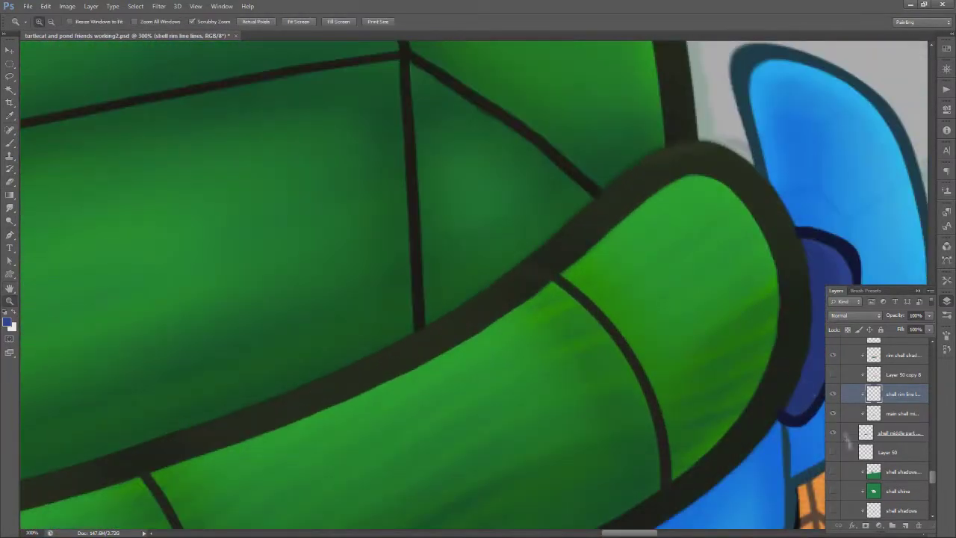
left_click(842, 415)
key("r")
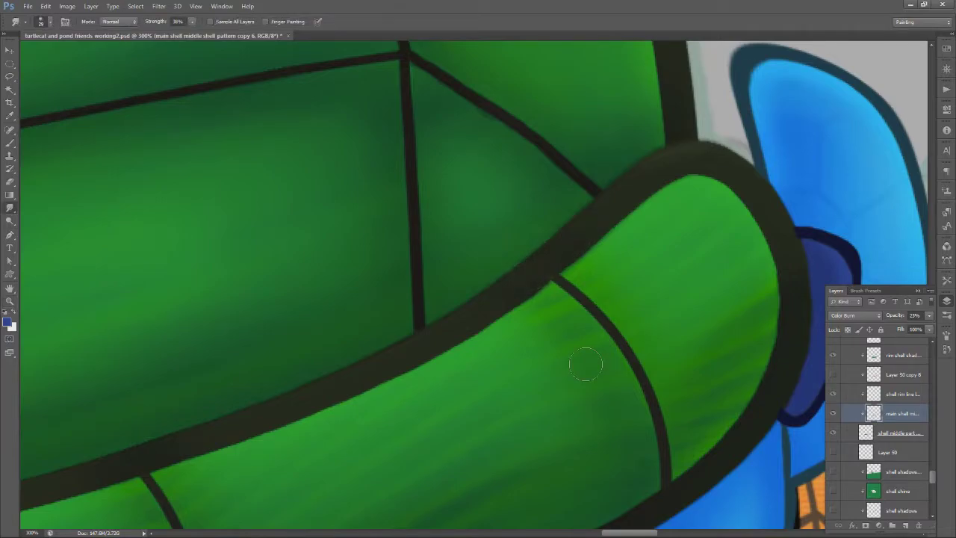
key("ctrl+0")
key("ctrl+s")
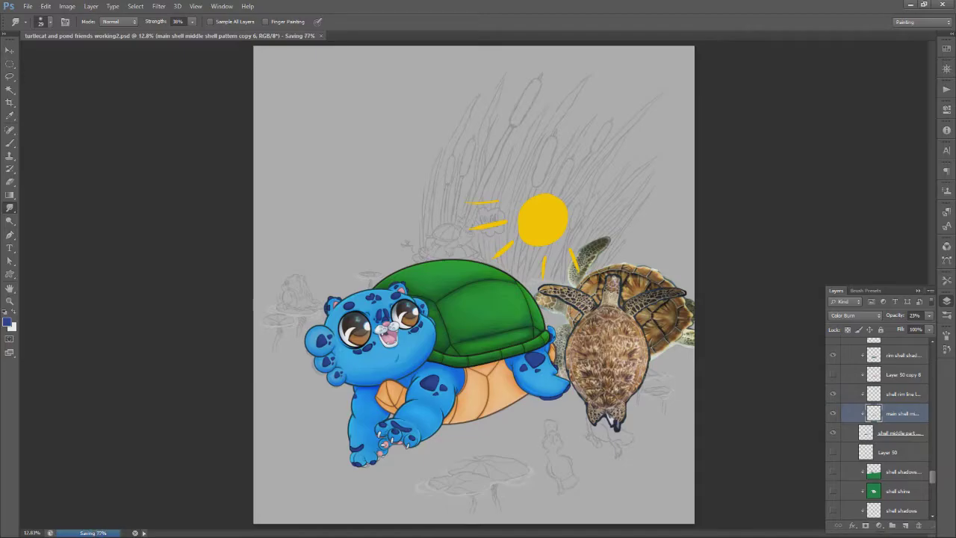
Select the skin base clr layer and prepare the Eraser for cleaning up around the ear and forehead markings
key("z")
left_click(468, 368)
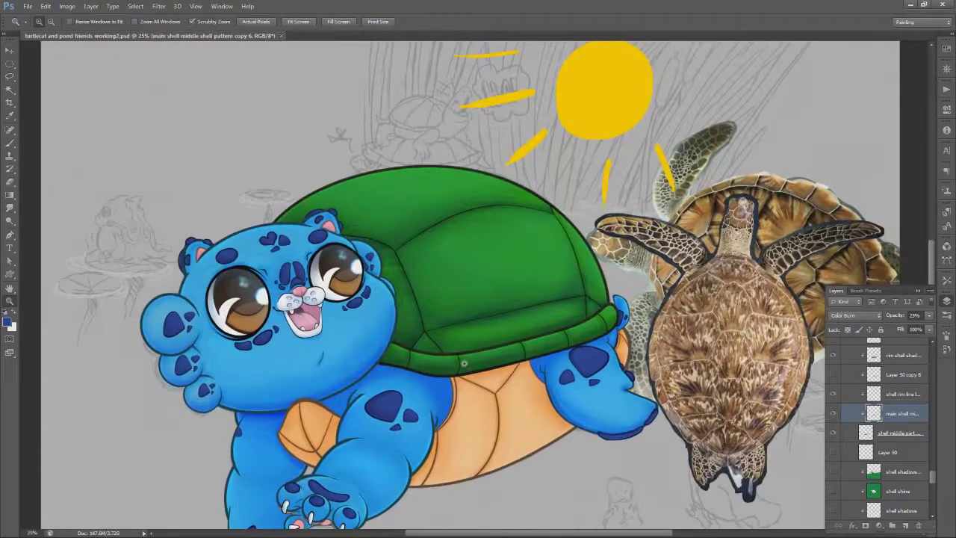
key("h")
left_click_drag(463, 351, 702, 224)
left_click_drag(516, 455, 505, 344)
left_click_drag(518, 43, 516, 357)
mouse_move(932, 477)
left_mouse_down()
mouse_move(935, 348)
mouse_move(932, 463)
left_mouse_up()
left_click(853, 410)
left_click(893, 390)
key("z")
left_click(388, 146)
left_click(388, 146)
left_click(388, 146)
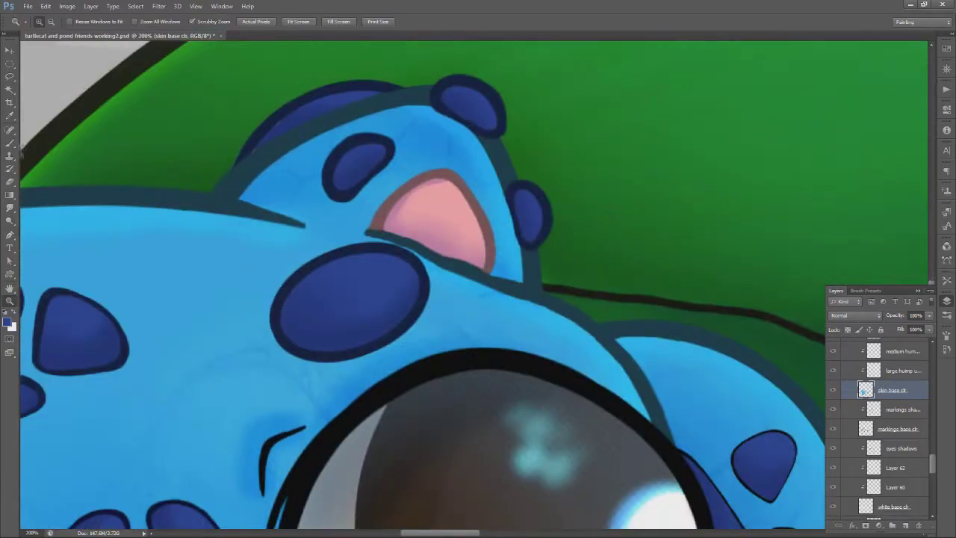
key("e")
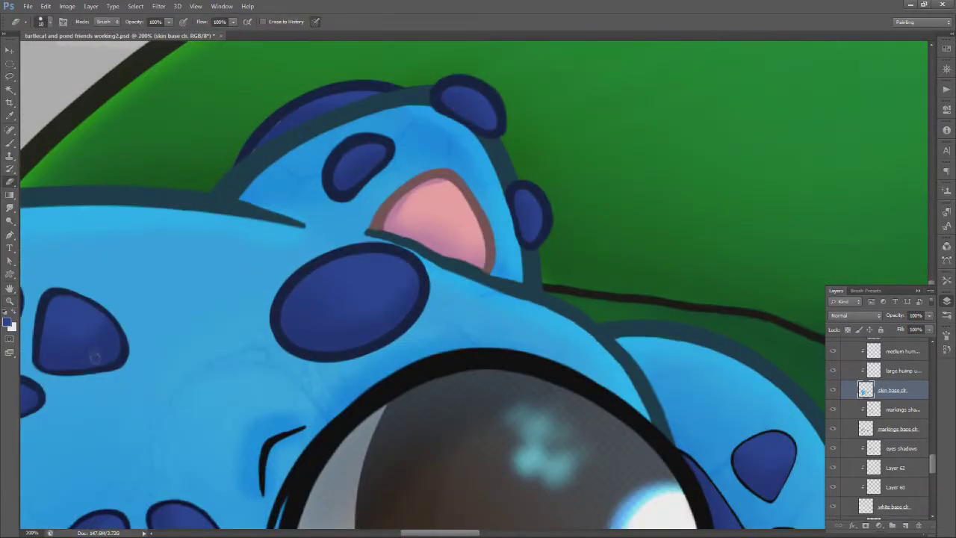
key("h")
left_click_drag(132, 277, 389, 162)
key("e")
Sample the dark outline blue of the small forehead marking for the brush and return to the Eraser
key("b")
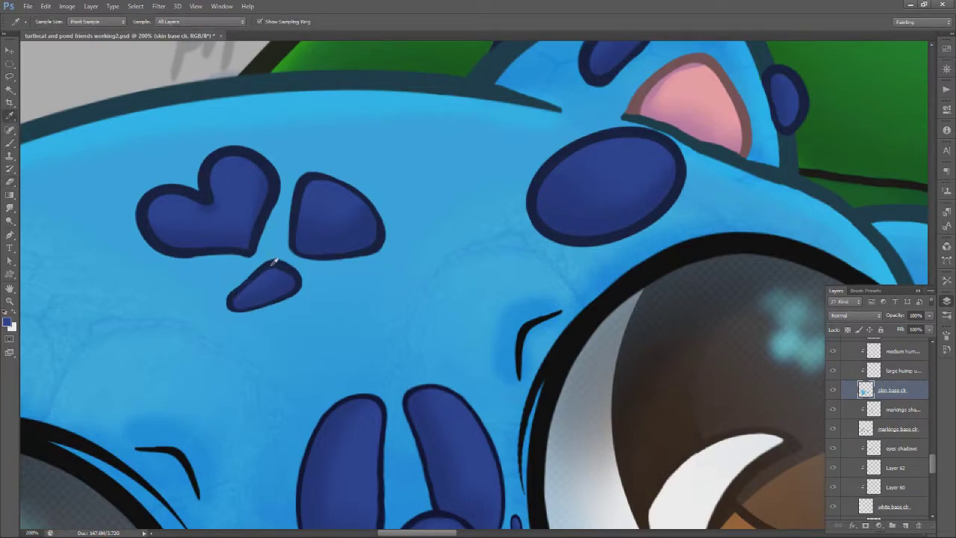
right_click(258, 266)
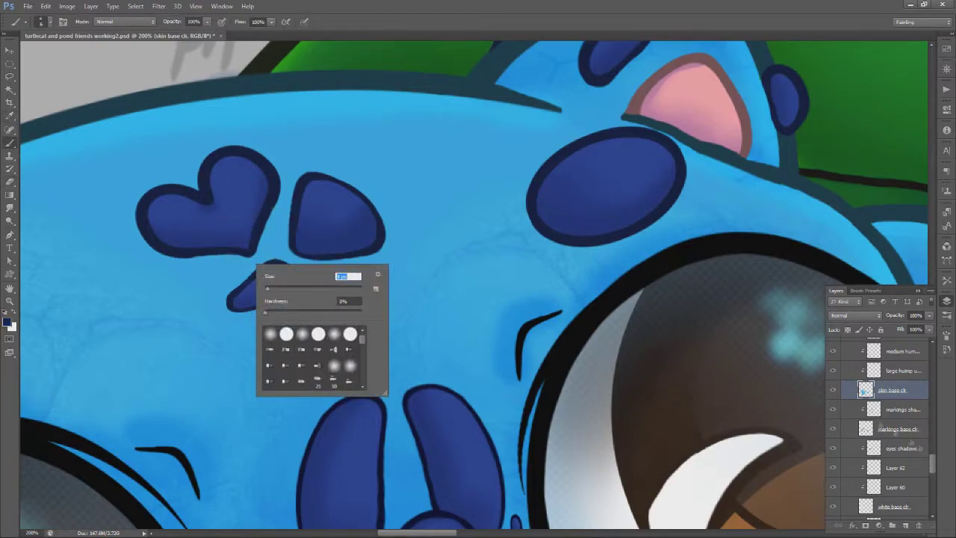
left_click(243, 286)
key("e")
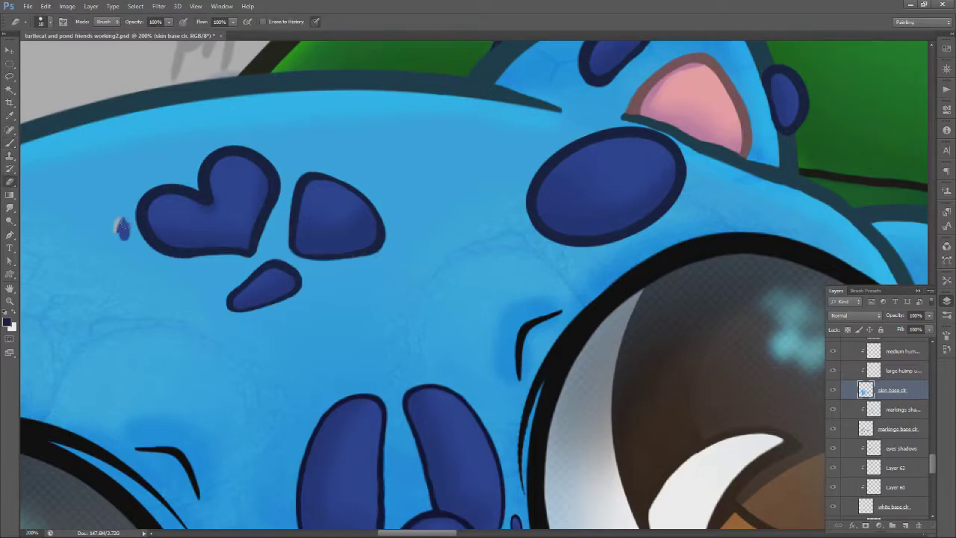
Go over the edges of the dark blue markings on the cheek humps with the Eraser
scroll(933, 467, "down", 1)
left_click_drag(932, 469, 932, 467)
key("space")
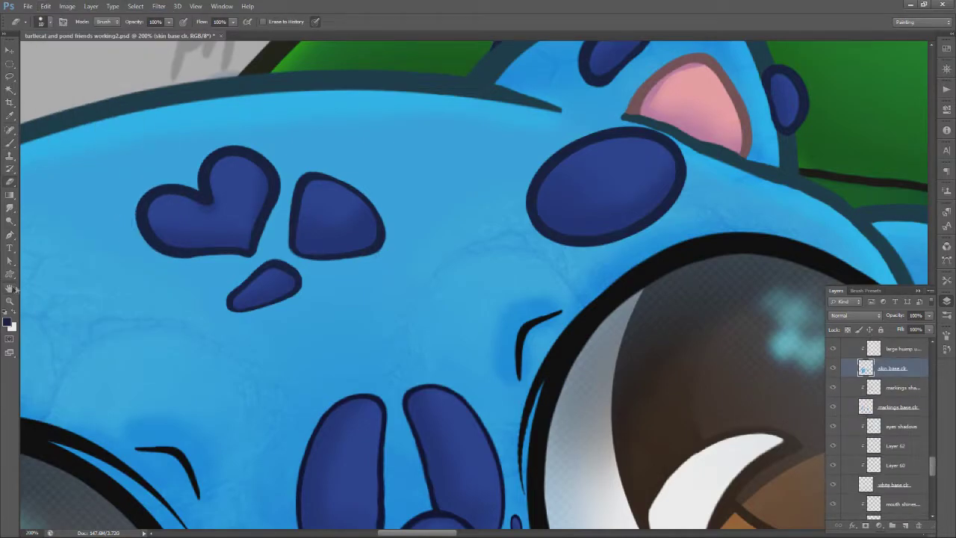
left_click_drag(194, 314, 774, 255)
left_click_drag(135, 516, 192, 246)
key("e")
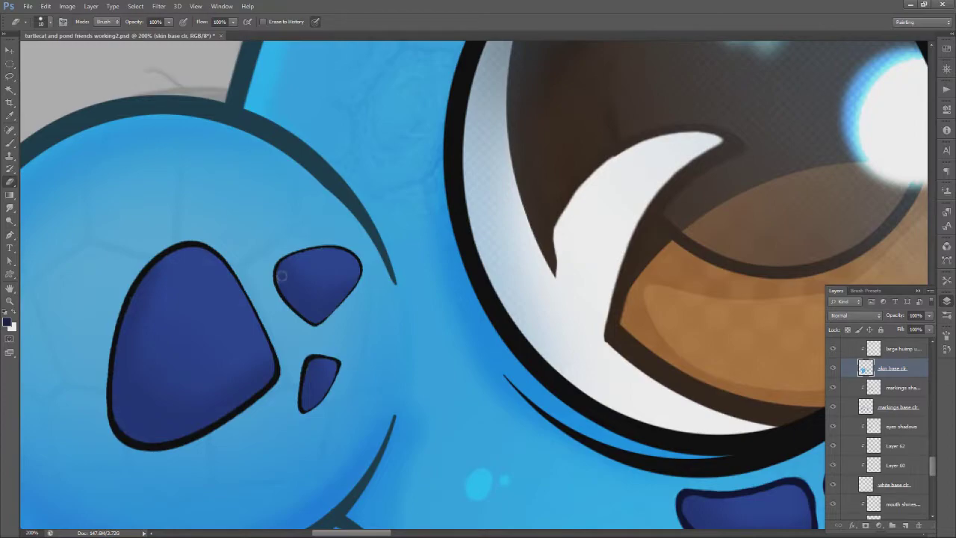
key("space")
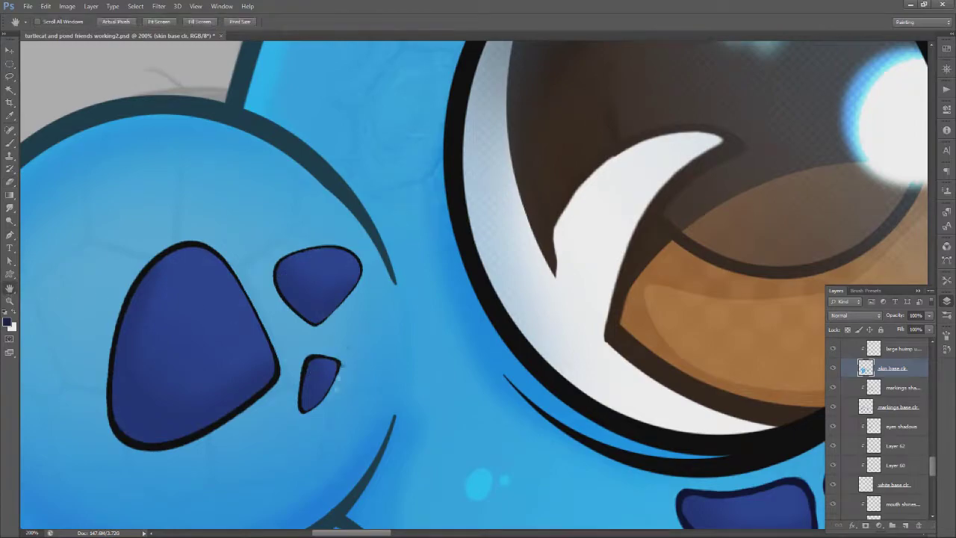
left_click_drag(320, 390, 422, 41)
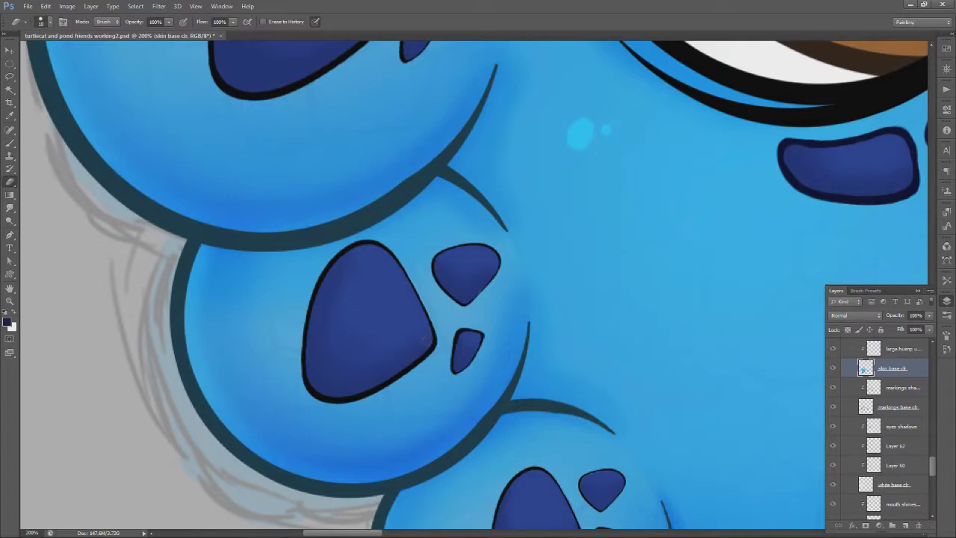
key("space")
mouse_move(491, 515)
left_mouse_down()
mouse_move(404, 326)
mouse_move(400, 333)
left_mouse_up()
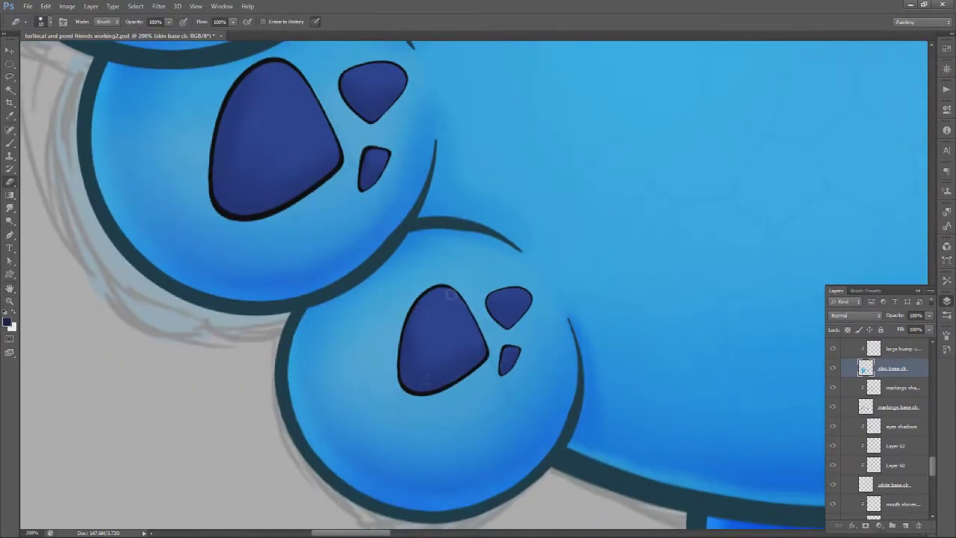
Clean up the edge of the dark blue marking on the far front leg with the Eraser
key("space")
left_click_drag(519, 341, 516, 257)
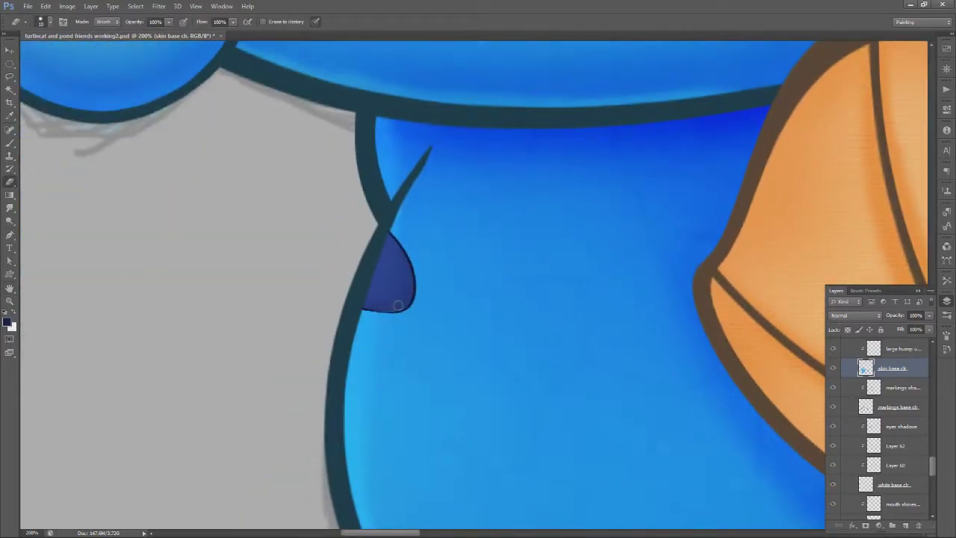
key("space")
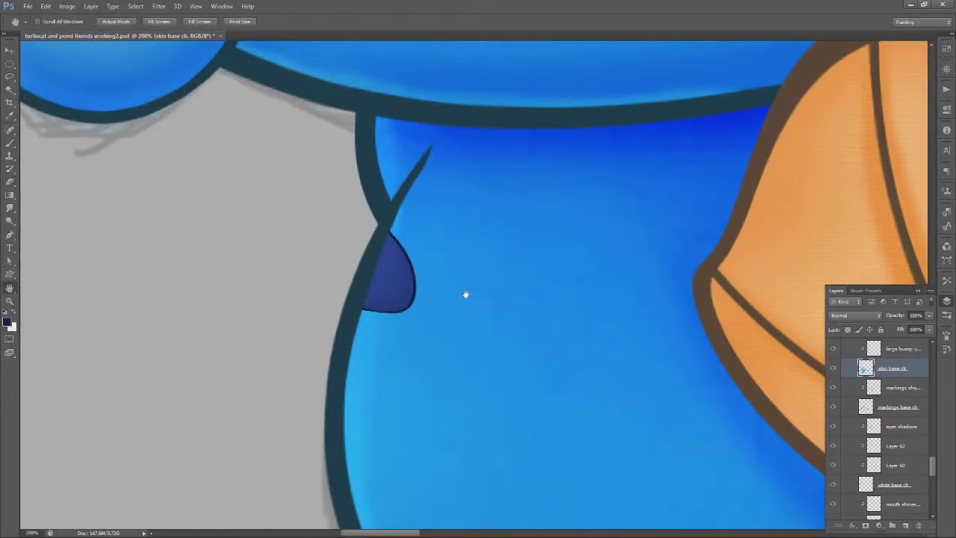
left_click_drag(553, 238, 572, 82)
left_click_drag(572, 316, 478, 172)
mouse_move(717, 187)
left_mouse_down()
mouse_move(556, 350)
mouse_move(417, 375)
left_mouse_up()
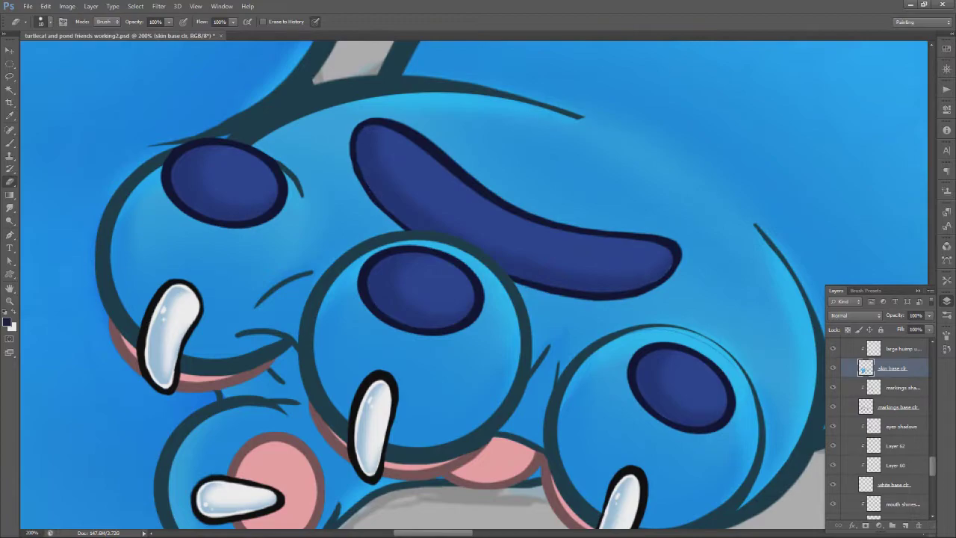
Toggle the visibility of the upper layers and the turtlecat lines working group to examine what each contributes to the raised paw
left_click_drag(934, 464, 940, 364)
left_click(848, 394)
left_click(834, 393)
left_click(833, 393)
left_click(933, 516)
left_click(934, 518)
left_click(835, 509)
left_click(835, 509)
left_click_drag(932, 364, 932, 356)
left_click(835, 424)
left_click(833, 424)
left_click(888, 423)
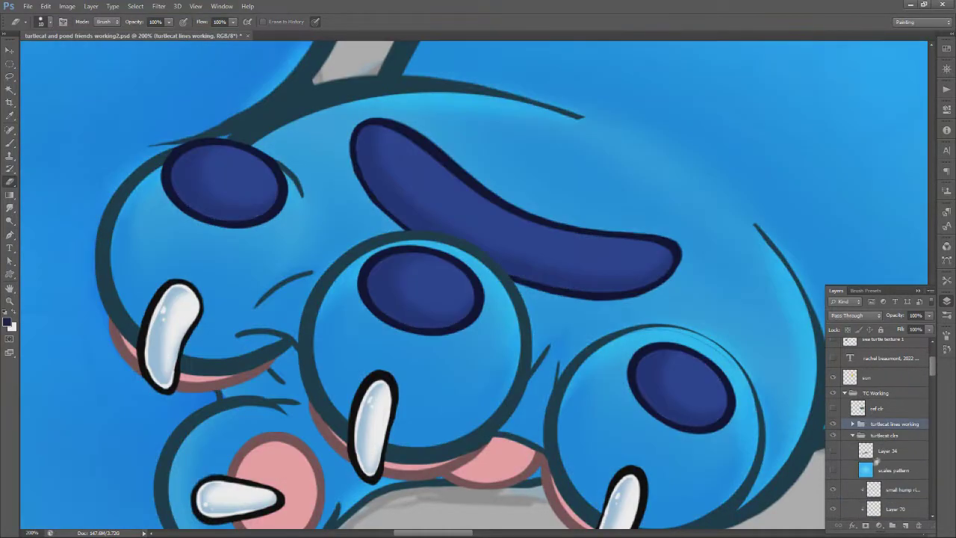
Toggle the markings base clr and skin base clr layers to compare their content on the paw, leaving skin base clr selected
scroll(835, 444, "down", 5)
left_click_drag(932, 489, 932, 465)
left_click(835, 441)
left_click(834, 442)
left_click(835, 364)
left_click(835, 364)
left_click(865, 364)
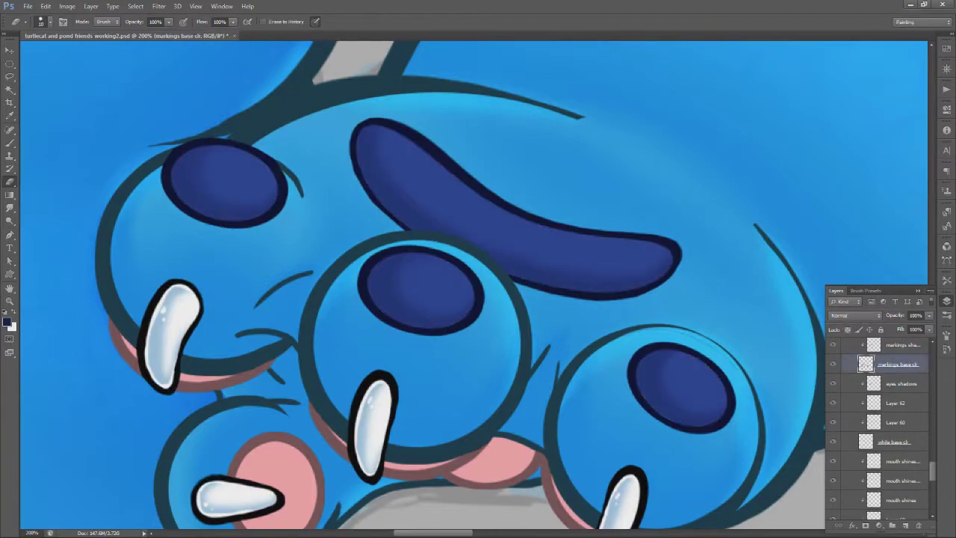
scroll(865, 419, "up", 4)
left_click(864, 475)
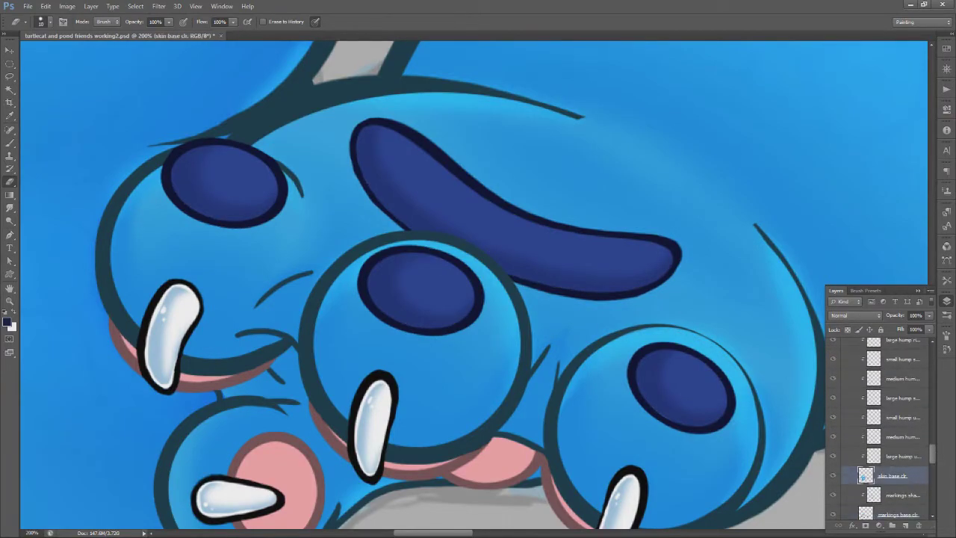
scroll(852, 482, "down", 1)
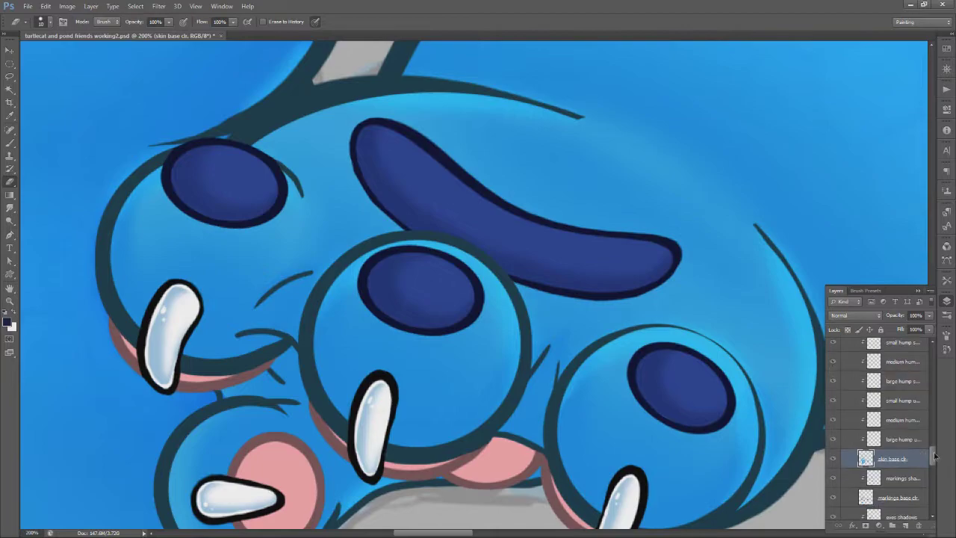
left_click(833, 459)
left_click(833, 459)
Hide the hump layers above skin base clr temporarily, step back through the recent edits, and restore the layers' visibility
key("ctrl+0")
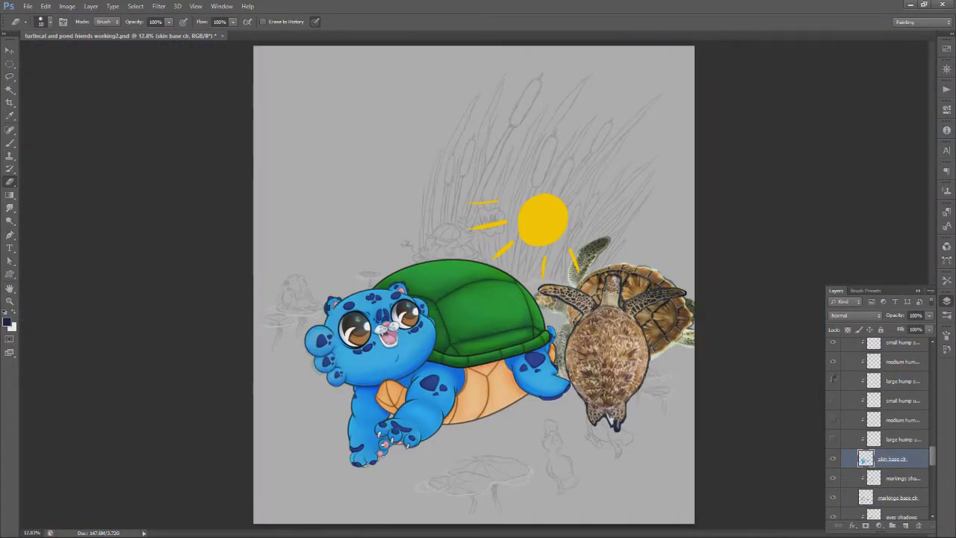
scroll(932, 454, "up", 3)
scroll(933, 455, "down", 3)
left_click(45, 6)
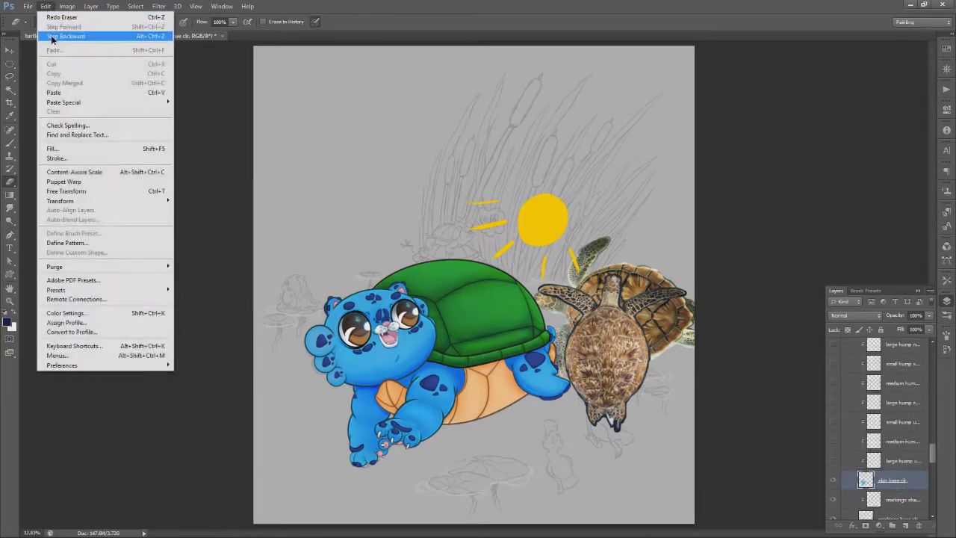
left_click(53, 37)
scroll(832, 430, "up", 4)
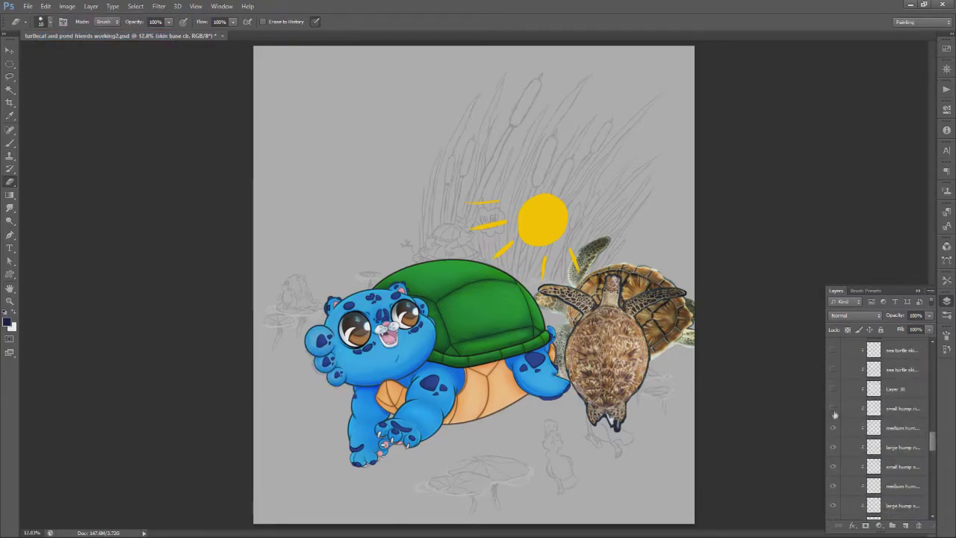
scroll(934, 460, "down", 6)
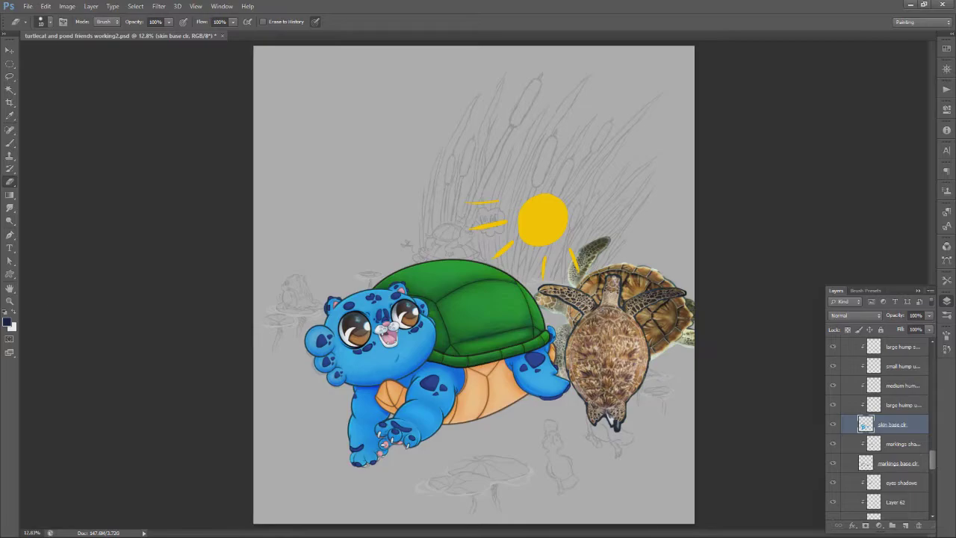
Sample a light blue skin colour near the raised paw for the brush
key("z")
left_click(413, 439)
left_click(413, 439)
left_click(412, 441)
left_click(412, 440)
left_click(412, 438)
left_click(410, 432)
left_click(406, 422)
key("b")
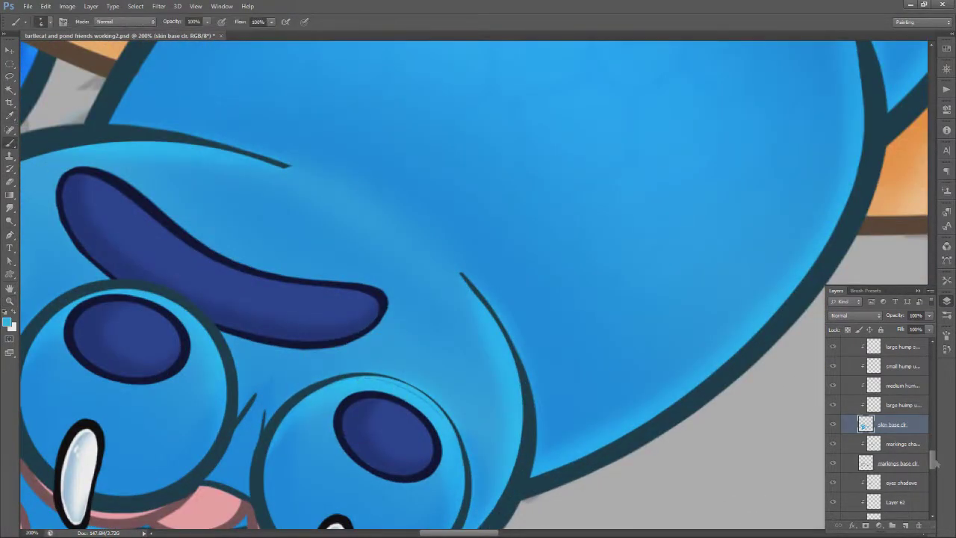
Show the ref clr layer, sample the flat skin blue from the reference turtlecat's face, and hide the layer again
scroll(937, 463, "up", 5)
key("ctrl+0")
key("i")
left_click(575, 295)
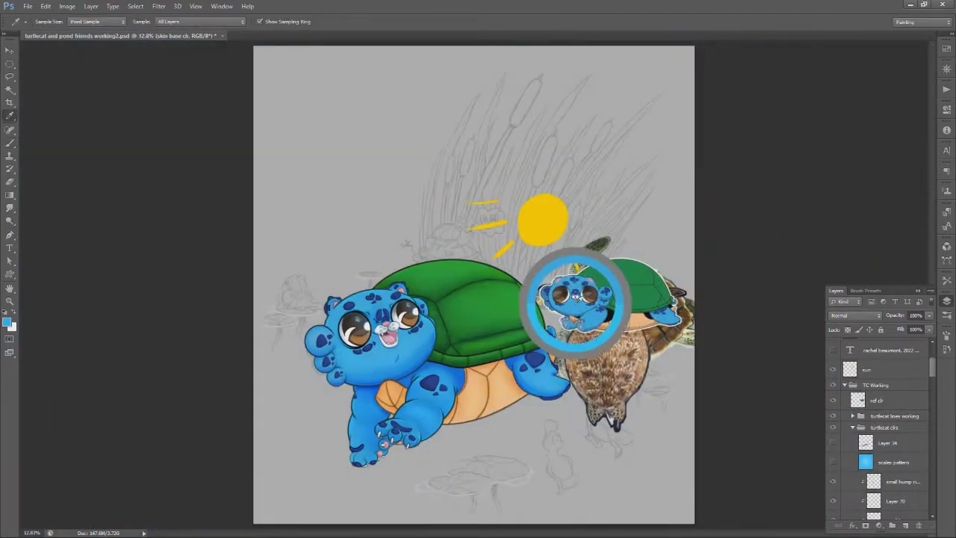
key("z")
left_click(579, 290)
left_click(579, 291)
left_click(581, 292)
left_click(581, 291)
left_click(584, 291)
left_click(609, 276)
key("i")
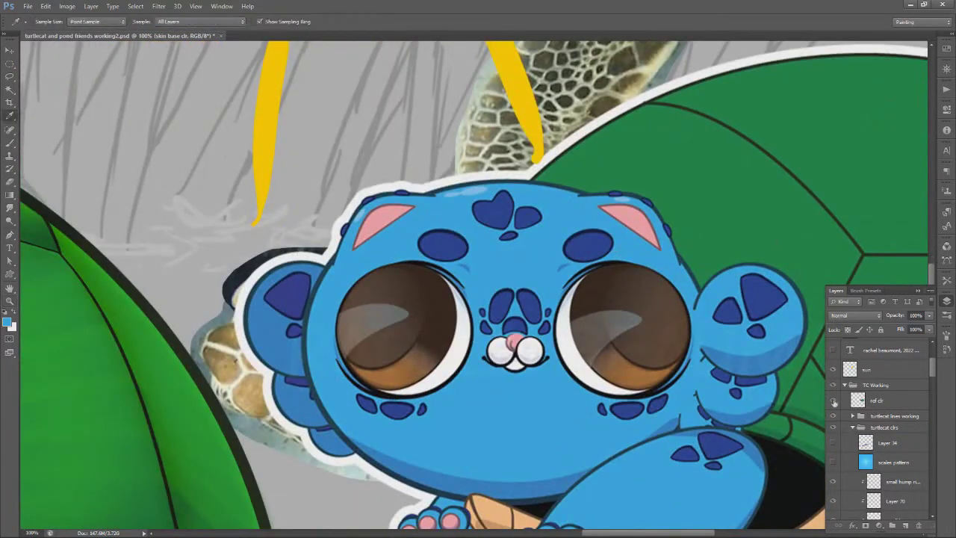
left_click(834, 401)
Return to the raised paw on the skin base clr layer with the brush, then check the whole illustration
scroll(874, 429, "down", 10)
key("h")
left_click_drag(247, 456, 533, 336)
left_click_drag(224, 478, 443, 388)
key("b")
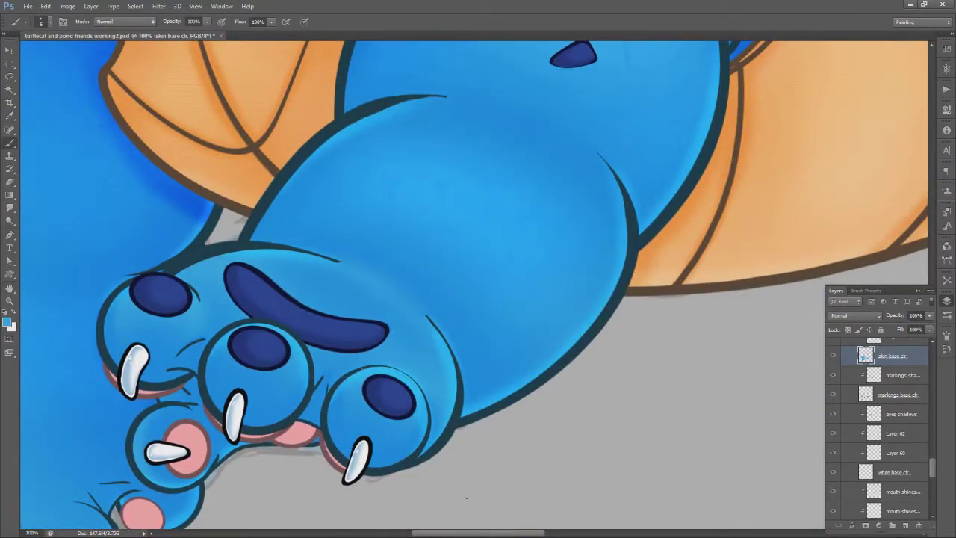
key("s")
key("ctrl+0")
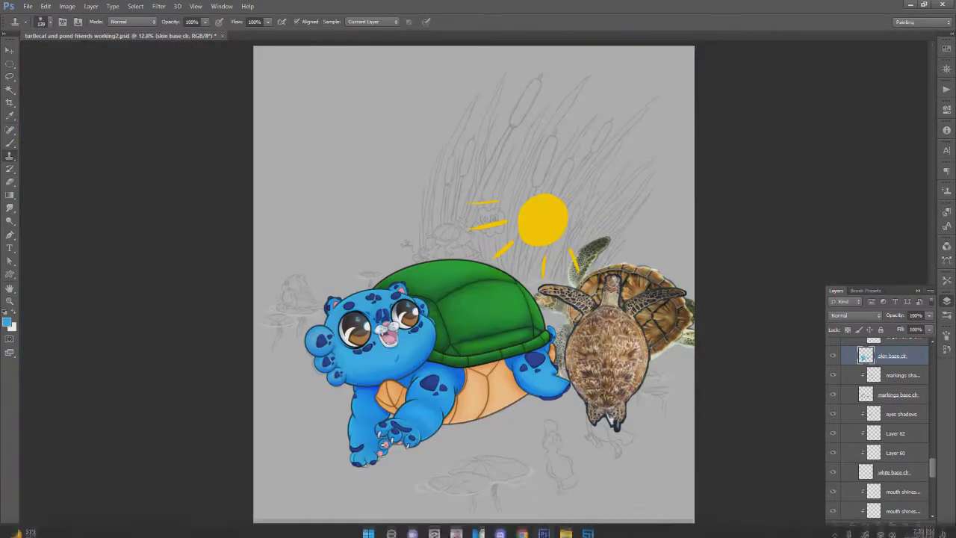
left_click(457, 296)
key("Return")
Create a new clipped layer above the markings shadows layer and set its blend mode to Overlay
key("z")
left_click(422, 431)
left_click(422, 431)
left_click(900, 376)
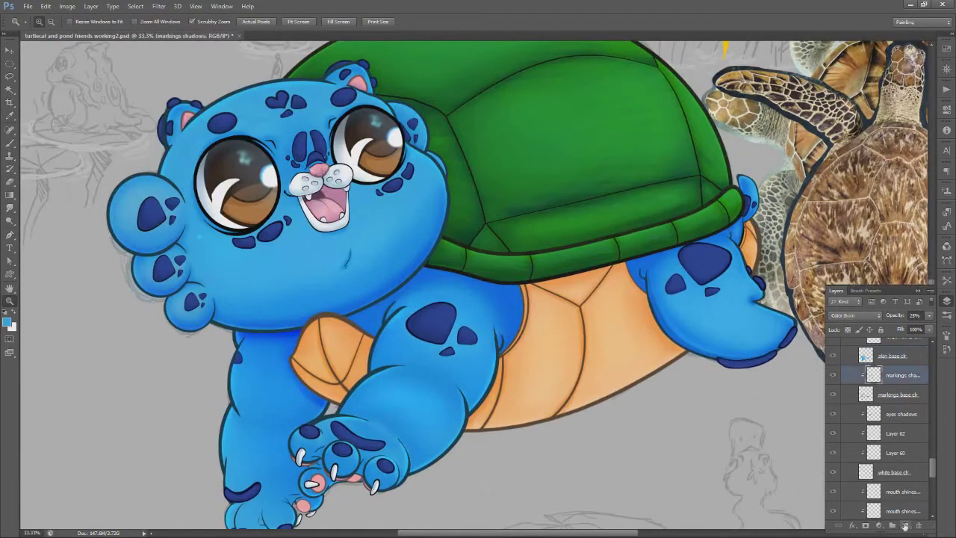
left_click(905, 525)
right_click(893, 375)
left_click(822, 274)
left_click(855, 315)
left_click(838, 178)
Hide the markings shadows layer and start a Magic Wand selection with the large cheek hump's dark blue markings
left_click(162, 201)
left_click(162, 201)
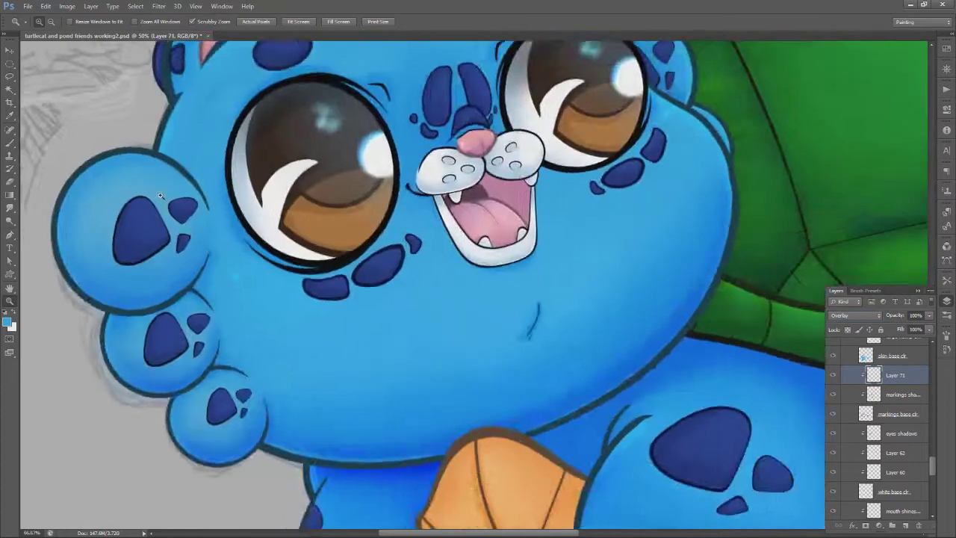
left_click(162, 201)
left_click(162, 201)
left_click(9, 288)
left_click_drag(194, 284, 276, 253)
key("b")
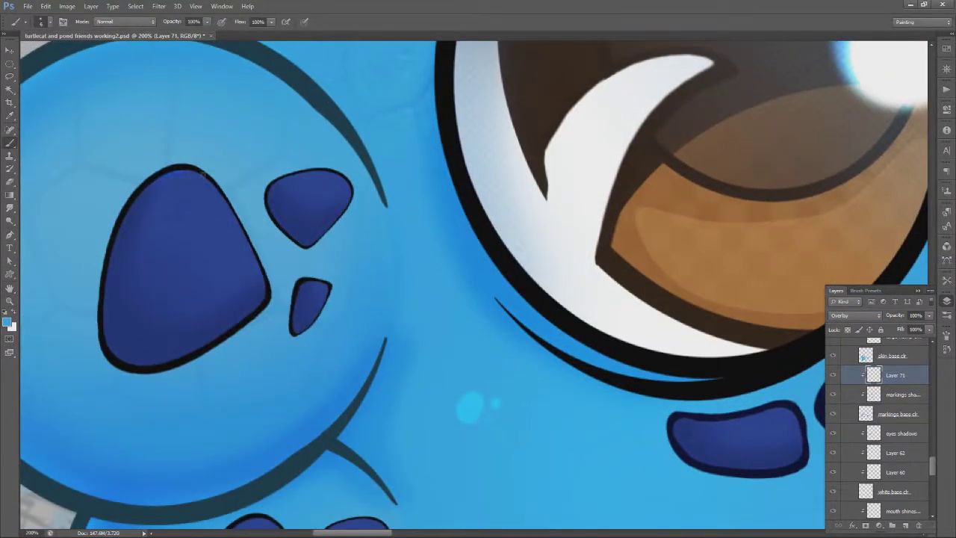
left_click(833, 394)
key("w")
left_click(185, 254)
key("space")
left_click_drag(433, 386, 467, 133)
Add the dark blue markings on the medium and small cheek humps to the selection with the Magic Wand
left_click(10, 90)
left_click(288, 329, "shift")
left_click(388, 290, "shift")
left_click(387, 371, "shift")
left_click(466, 500, "shift")
left_click(522, 505, "shift")
left_click_drag(523, 427, 447, 224)
left_click_drag(504, 383, 482, 515)
Add the three dark blue markings beneath the near eye to the selection
left_click_drag(478, 68, 218, 251)
left_click(415, 387, "shift")
left_click(566, 322, "shift")
left_click(676, 254, "shift")
Add the ear, eyebrow and heart-shaped forehead markings, plus the small marking below the heart, to the selection
key("space")
left_click_drag(501, 310, 556, 516)
left_click_drag(441, 112, 618, 467)
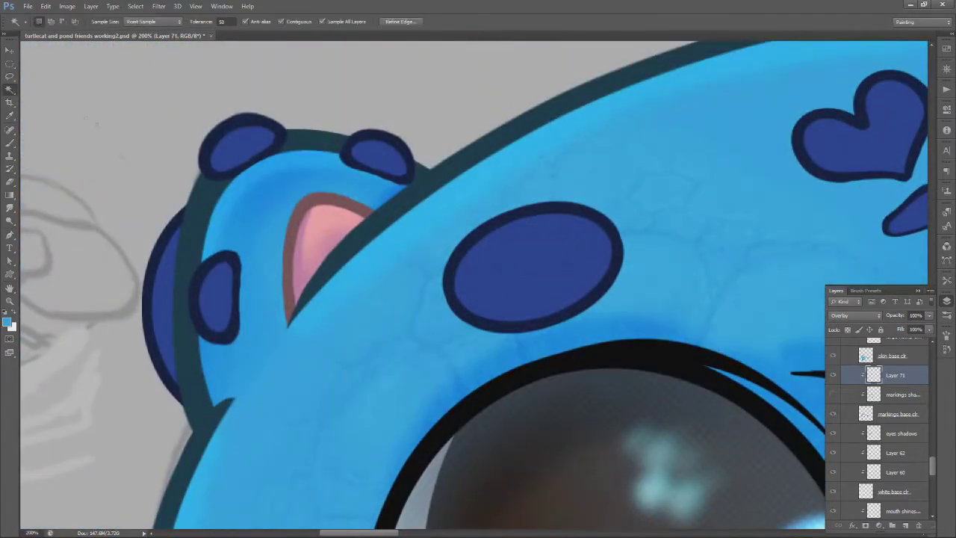
left_click(243, 151)
left_click(383, 158)
left_click(532, 265)
left_click(858, 150)
left_click(912, 212)
Extend the selection to the nose bridge, leg, paw and rear flipper markings, and check it across the body
left_click_drag(692, 307, 170, 277)
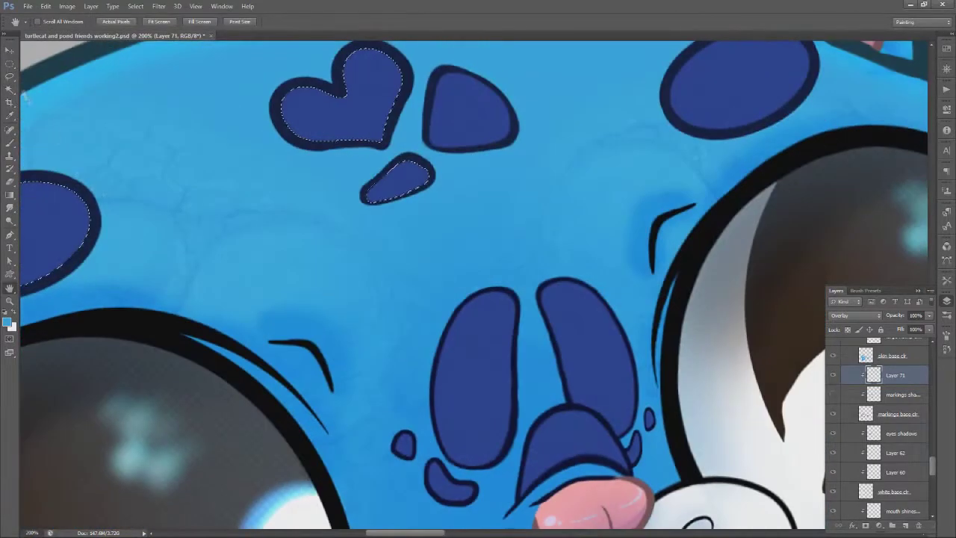
left_click(475, 381)
key("ctrl+0")
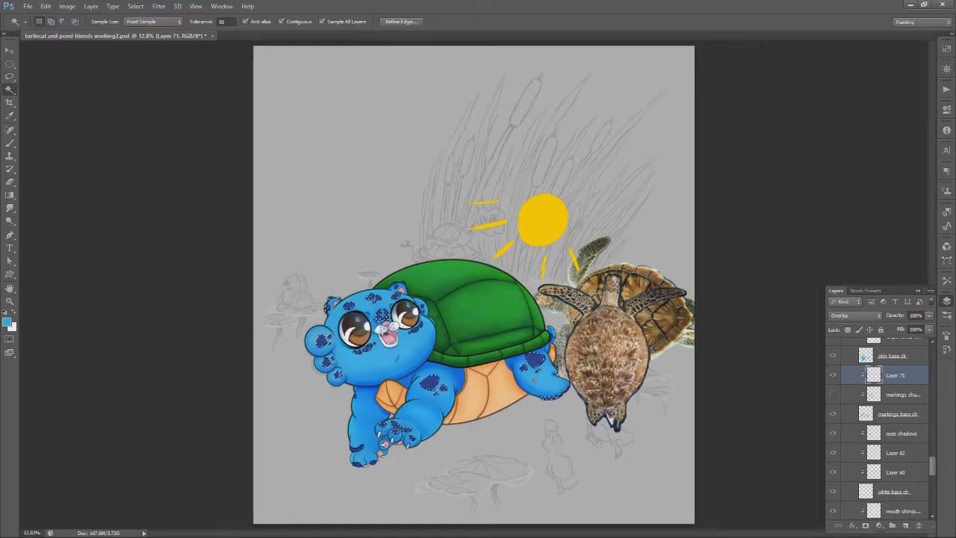
left_click(545, 378, "ctrl")
left_click(549, 378, "ctrl")
left_click(555, 378, "ctrl")
left_click(555, 378, "ctrl")
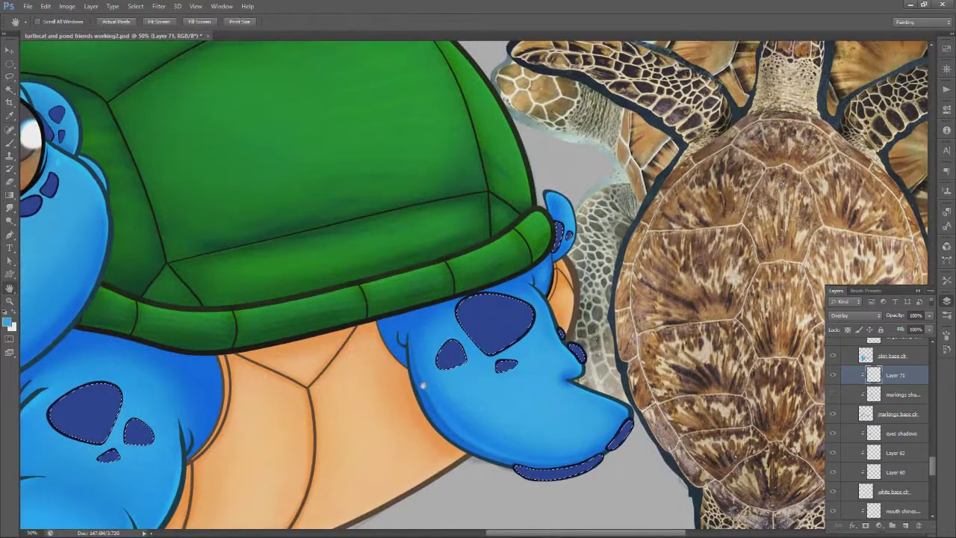
left_click_drag(422, 385, 878, 144)
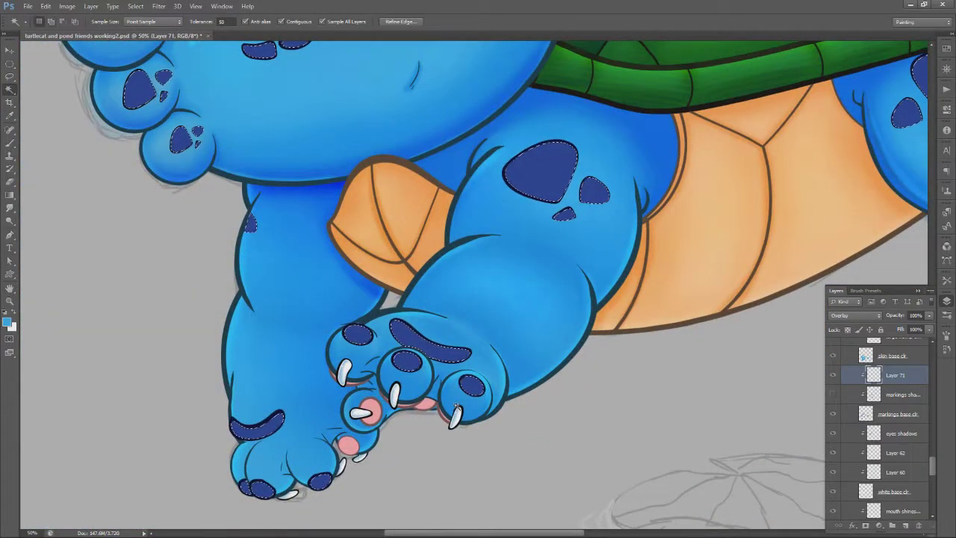
Try contracting the selection of the dark blue markings and filling Layer 71 around it with the light blue foreground colour
scroll(478, 287, "up", 10)
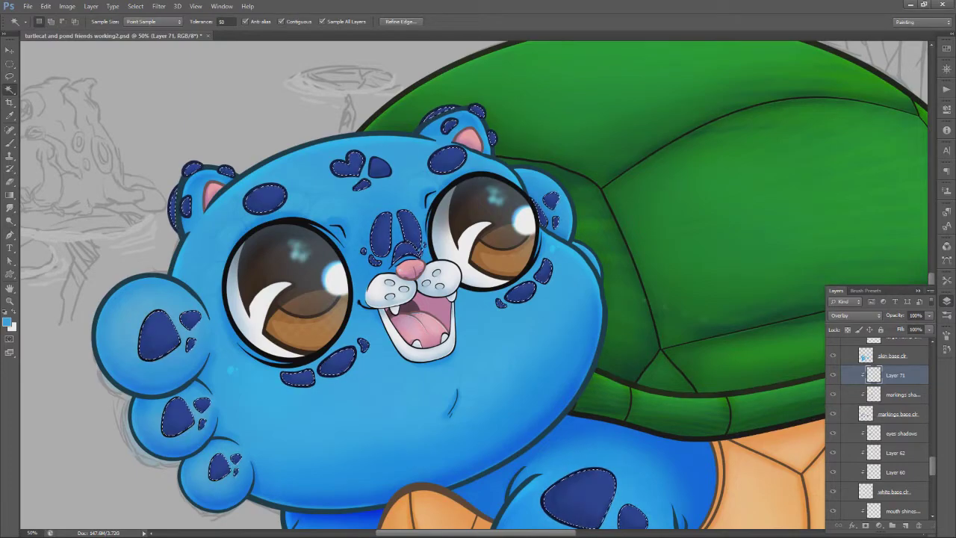
left_click(135, 7)
mouse_move(153, 116)
left_click(262, 143)
key("Return")
left_click(135, 6)
left_click(263, 144)
key("Return")
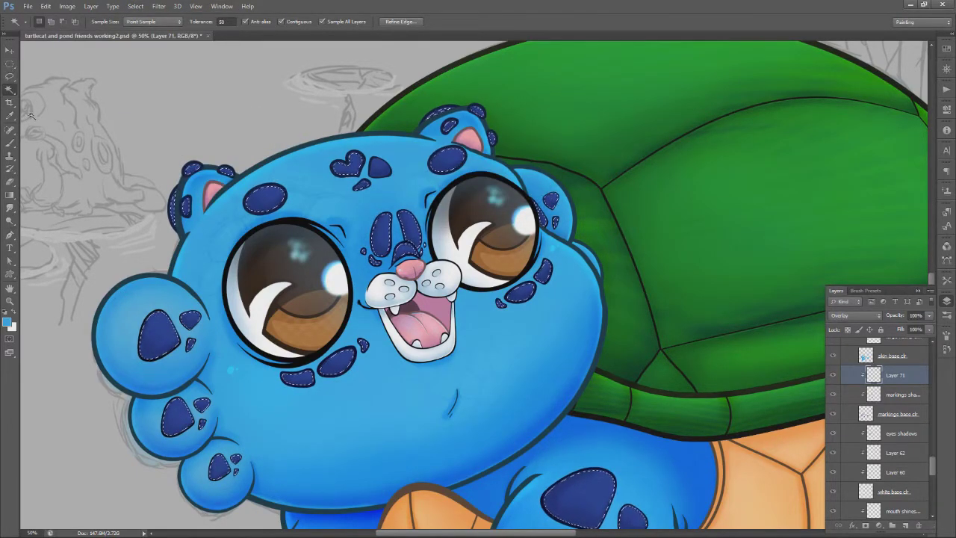
left_click(11, 194)
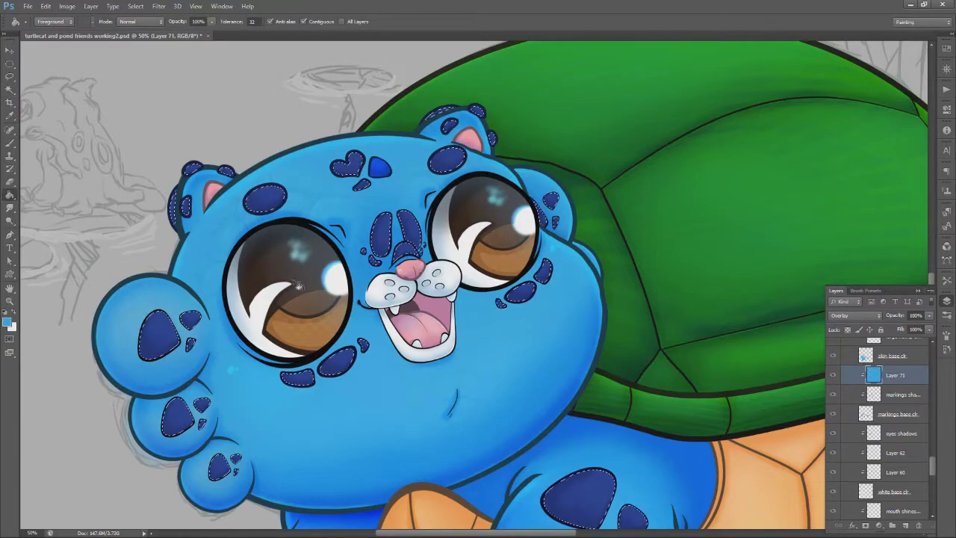
Undo the light blue fill and the selection changes that preceded it
key("ctrl+z")
left_click(45, 6)
left_click(66, 36)
left_click(46, 6)
left_click(55, 37)
left_click(46, 6)
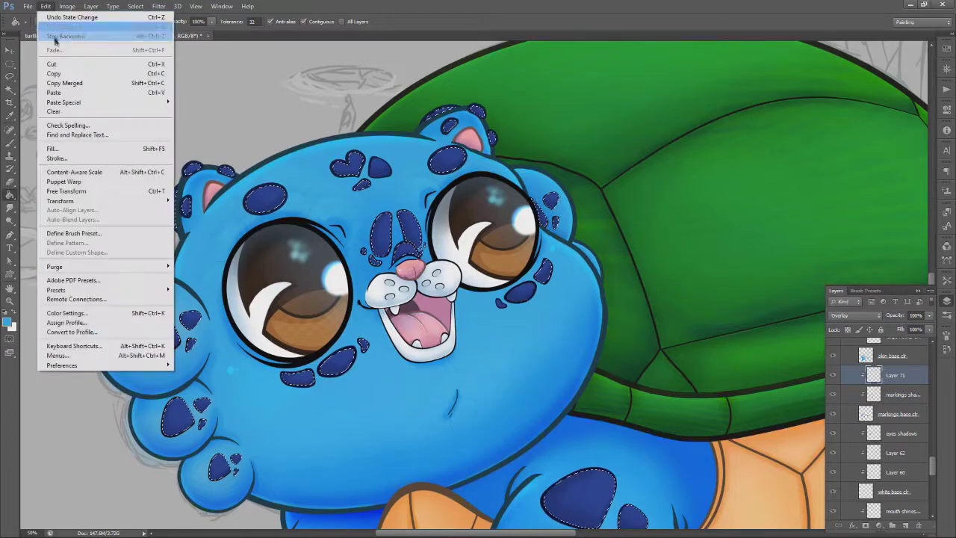
left_click(56, 37)
Add the missed forehead marking beside the heart to the markings selection with the Magic Wand
left_click(9, 90)
left_click(546, 274, "shift")
key("space")
left_click_drag(522, 303, 209, 94)
left_click_drag(655, 187, 885, 352)
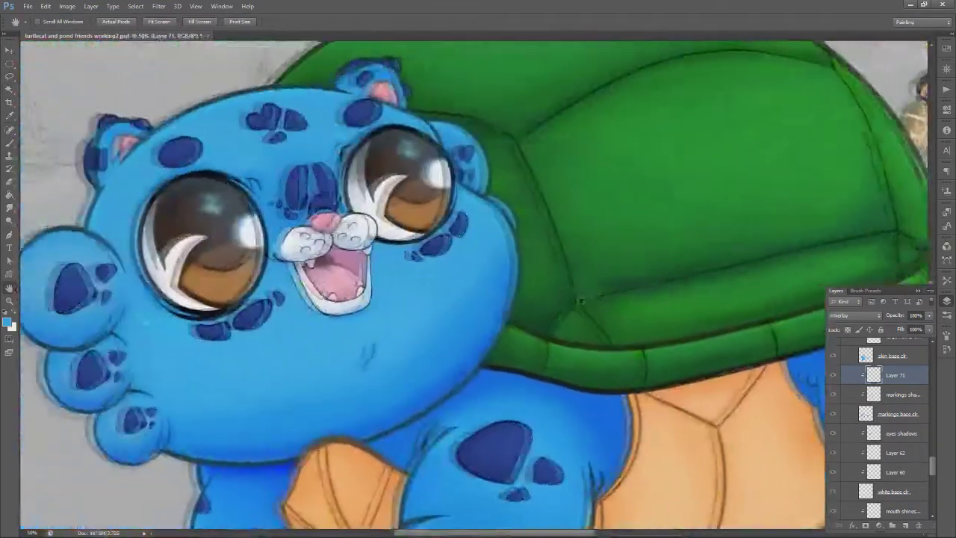
Contract the completed markings selection, fill Layer 71 with light blue around it, and deselect
left_click(135, 6)
mouse_move(144, 115)
left_click(269, 150)
key("Return")
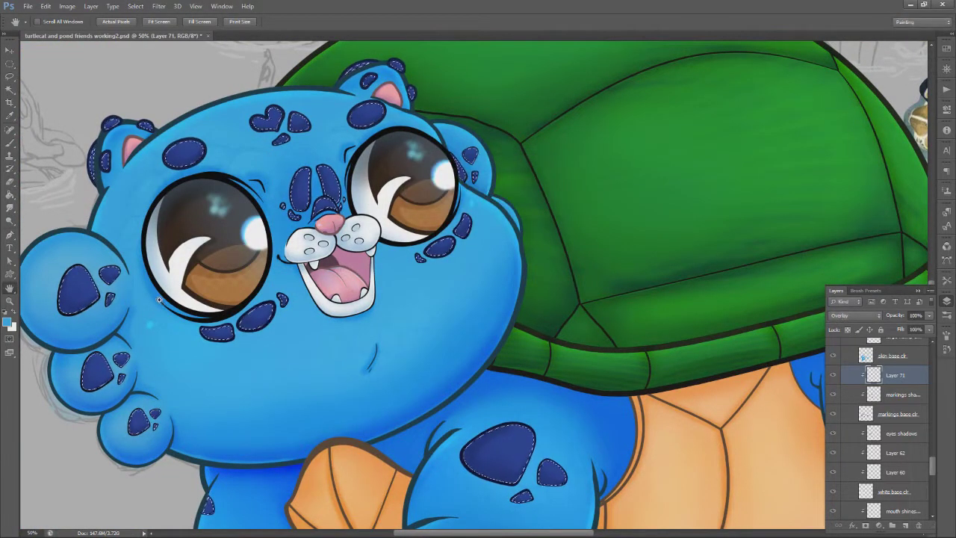
key("g")
left_click(66, 211)
key("ctrl+d")
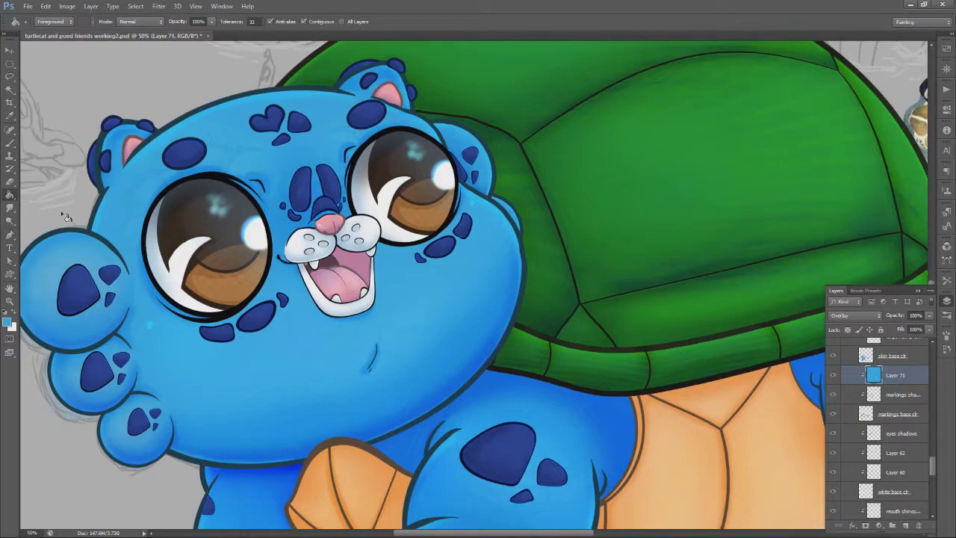
Undo the deselection, the light blue fill and the last selection contraction
left_click(67, 6)
mouse_move(46, 6)
left_click(63, 37)
key("ctrl+alt+z")
Contract the dark blue markings selection repeatedly until its boundary sits inside each marking's outline
left_click(136, 6)
mouse_move(171, 120)
left_click(256, 145)
key("Return")
left_click(136, 6)
mouse_move(171, 122)
left_click(257, 144)
key("Return")
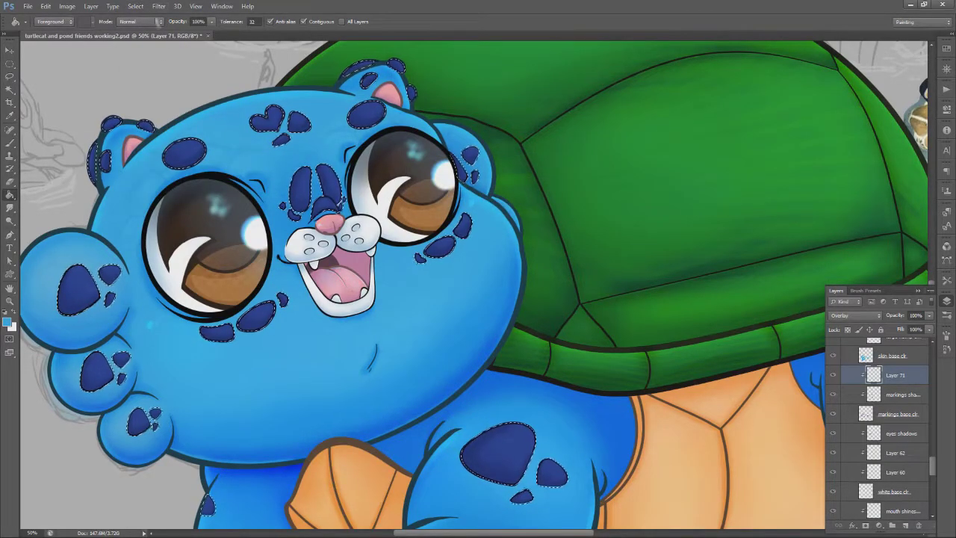
left_click(135, 6)
mouse_move(171, 122)
left_click(257, 145)
key("Return")
left_click(136, 6)
left_click(256, 145)
key("Return")
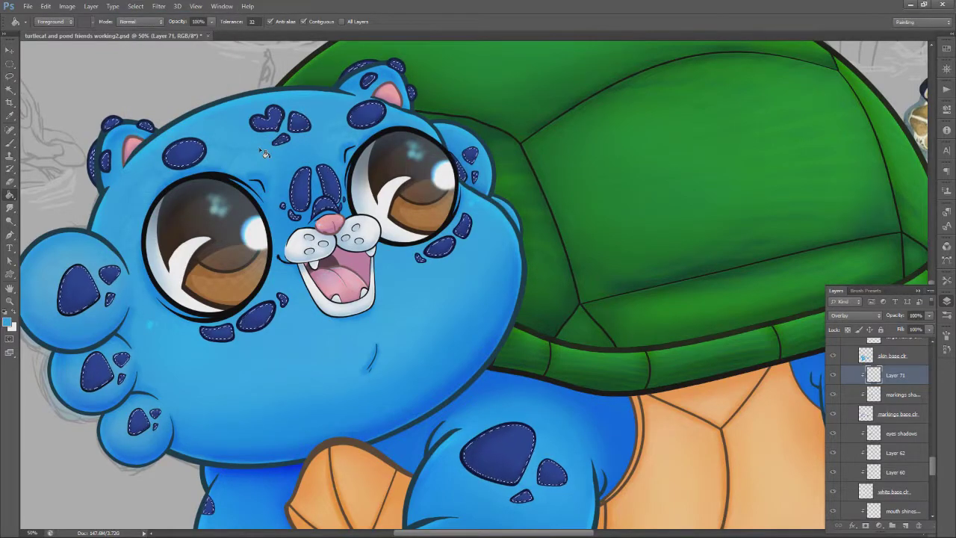
Fill Layer 71 with light blue around the contracted markings to make thin rim highlights, inspect the nose area, and deselect
left_click(330, 376)
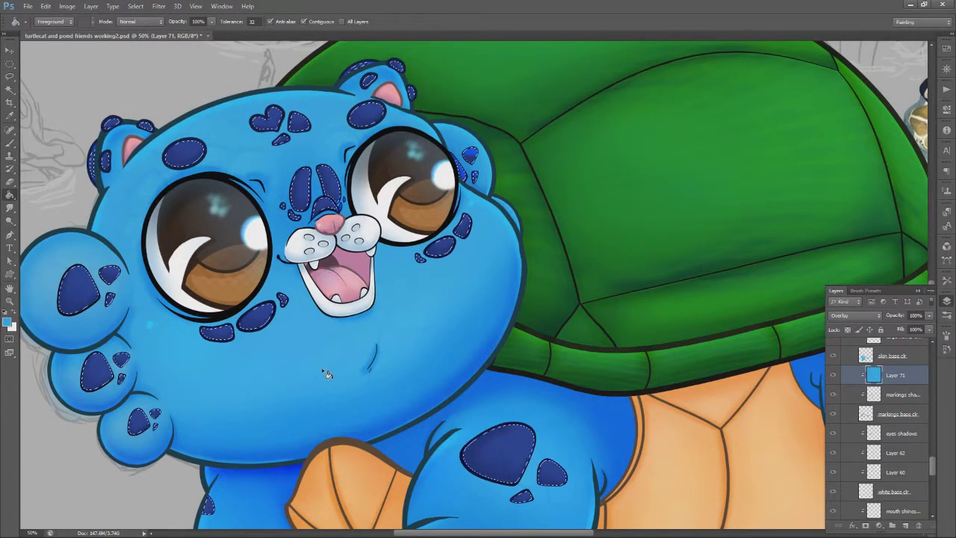
key("z")
left_click(342, 206)
left_click(342, 206)
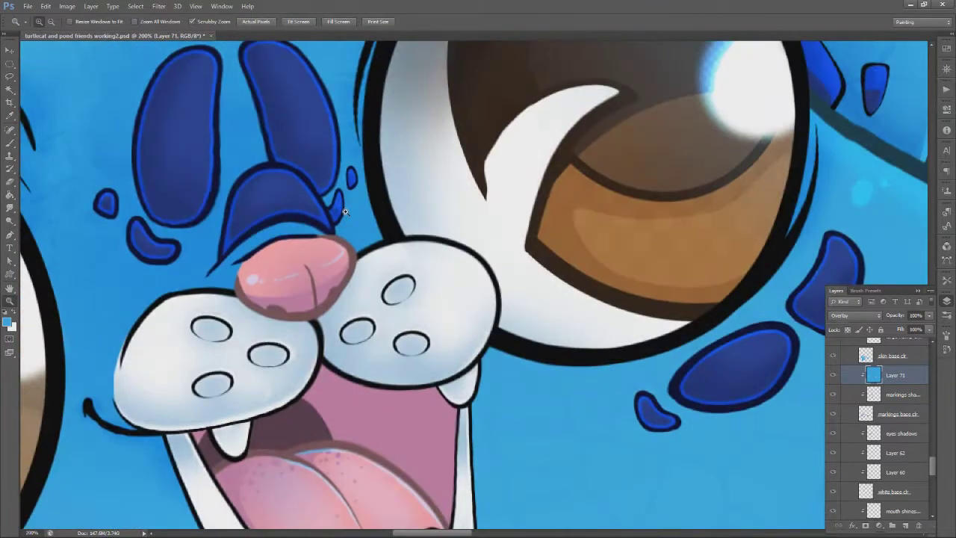
left_click(46, 6)
left_click(90, 86)
key("ctrl+d")
Touch up the nose-bridge rim highlights with the Eraser and add a lassoed gradient highlight to the long marking nearest the far eye
key("e")
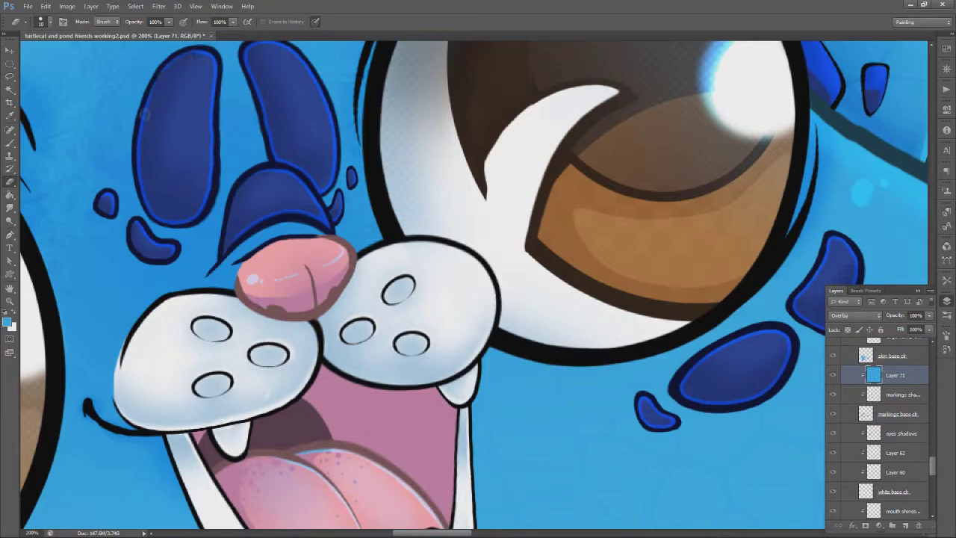
left_click_drag(198, 58, 216, 155)
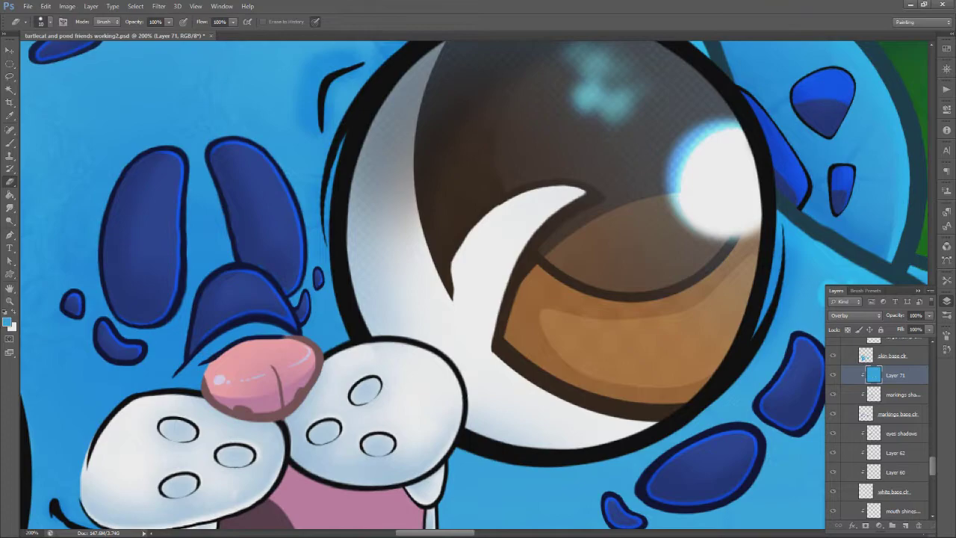
key("b")
key("l")
left_click_drag(193, 148, 246, 268)
left_click_drag(295, 299, 190, 112)
key("g")
key("ctrl+d")
Lasso the other long nose-bridge marking, give it a light blue radial gradient highlight, and deselect
key("l")
left_click_drag(159, 131, 105, 175)
key("g")
left_click_drag(260, 217, 146, 293)
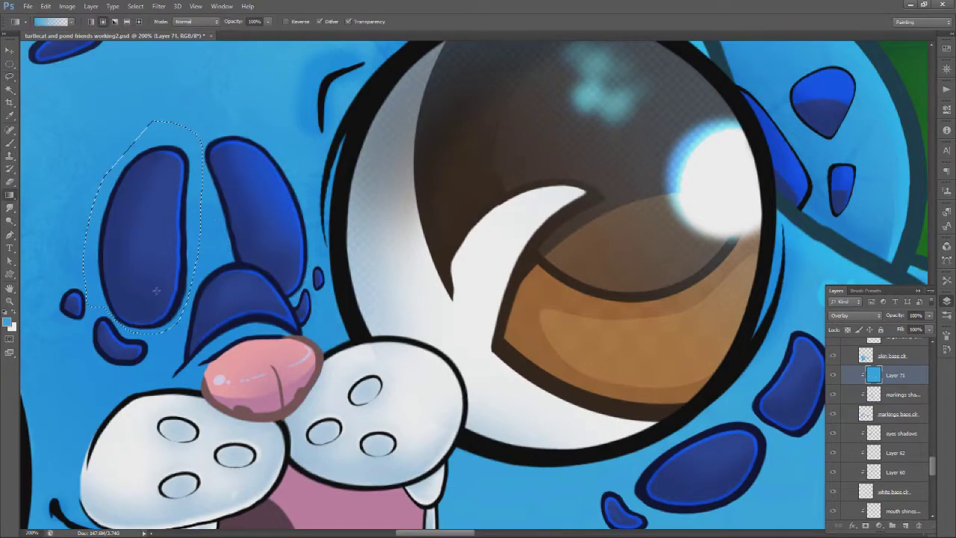
key("ctrl+d")
Add a gradient highlight to the curved marking above the nose and lasso the two small markings beside it for highlighting
key("l")
left_click_drag(178, 340, 286, 334)
left_click_drag(257, 274, 191, 328)
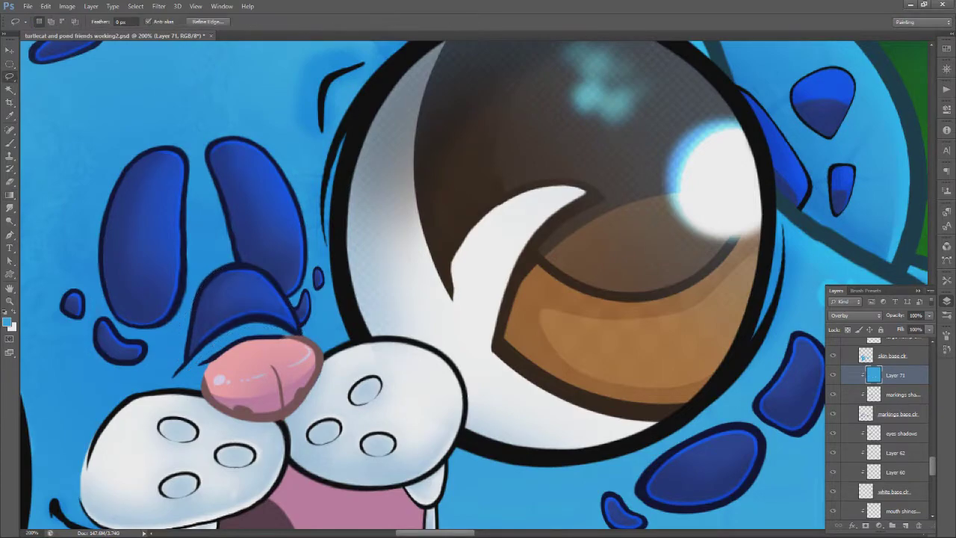
left_click_drag(106, 317, 112, 316)
key("g")
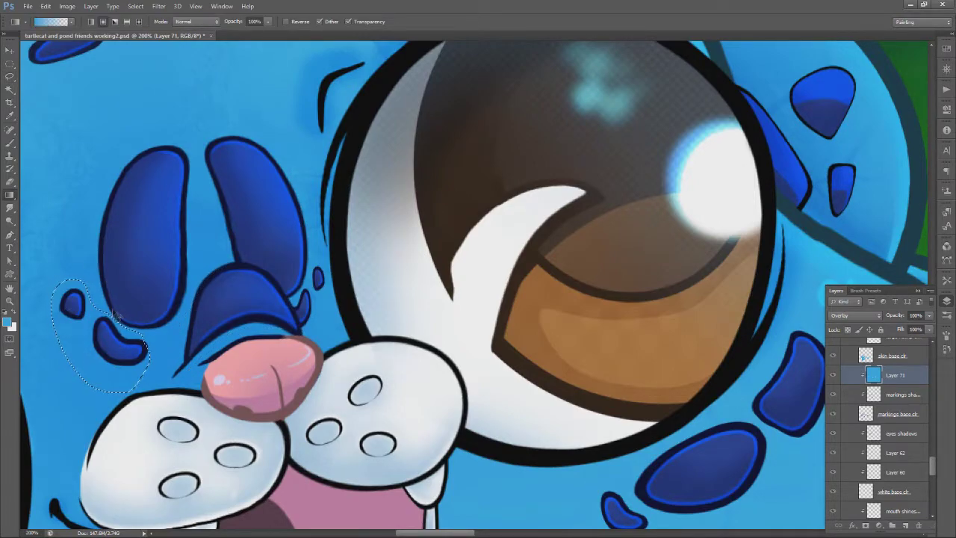
Set the eraser size to 31 and trim the rim highlights on the heart and the forehead markings beside it
left_click_drag(231, 291, 432, 536)
key("e")
right_click(201, 214)
key("Return")
left_click_drag(318, 231, 343, 231)
right_click(283, 290)
left_click_drag(312, 318, 305, 317)
left_click_drag(245, 305, 265, 295)
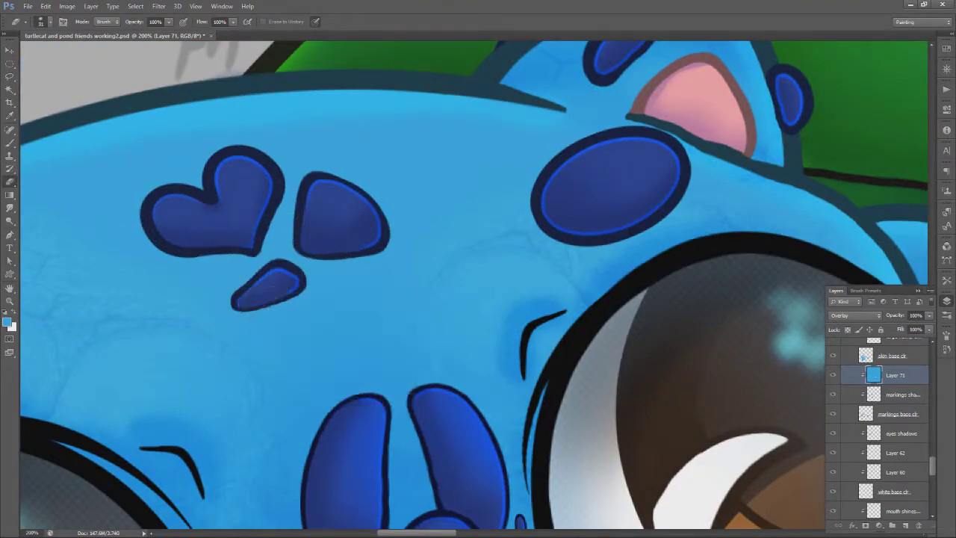
Lasso the heart and its two neighbouring forehead markings in turn and add a light blue radial gradient highlight to each
key("l")
mouse_move(264, 126)
left_mouse_down()
mouse_move(290, 157)
mouse_move(221, 211)
left_mouse_up()
key("g")
key("l")
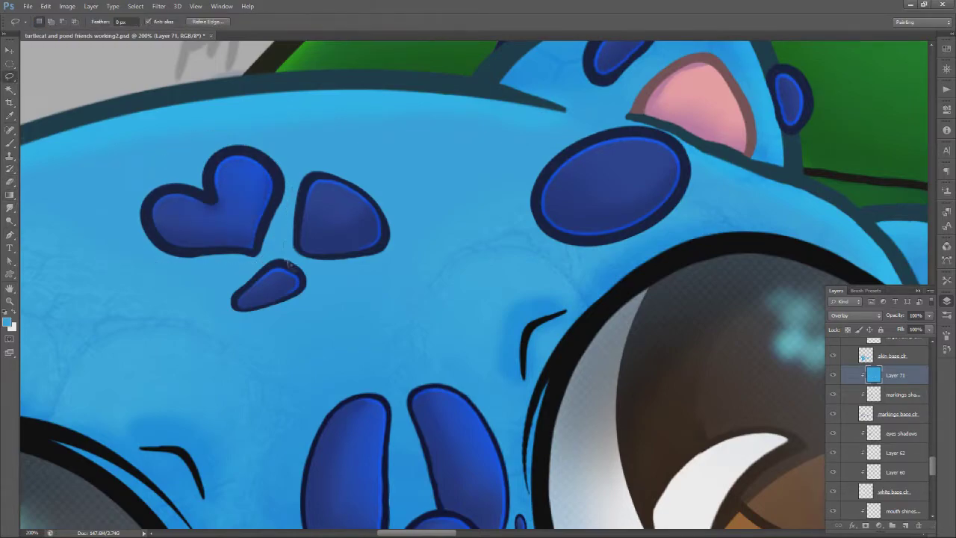
left_click(10, 195)
left_click(10, 77)
mouse_move(360, 196)
left_mouse_down()
mouse_move(323, 236)
mouse_move(264, 256)
mouse_move(260, 298)
left_mouse_up()
left_click(10, 195)
key("l")
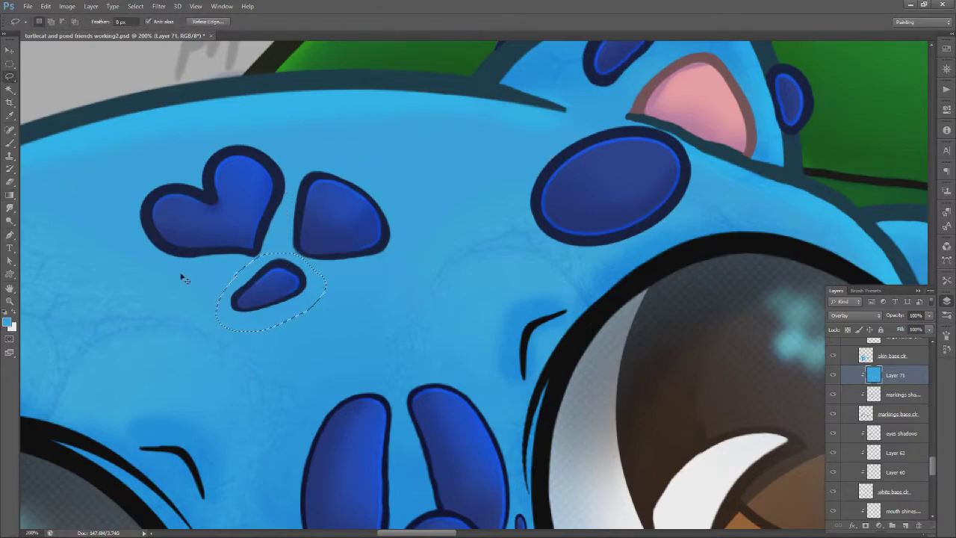
key("ctrl+d")
Trim the rim on the eyebrow marking above the far eye, add a gradient highlight to it, and save the document
key("e")
mouse_move(590, 218)
left_mouse_down()
mouse_move(427, 289)
mouse_move(419, 280)
left_mouse_up()
key("l")
mouse_move(394, 171)
left_mouse_down()
mouse_move(515, 313)
mouse_move(407, 158)
left_mouse_up()
left_click(9, 194)
key("ctrl+d")
left_click(446, 274, "alt")
left_click(446, 274, "alt")
left_click_drag(455, 333, 491, 271)
key("ctrl+s")
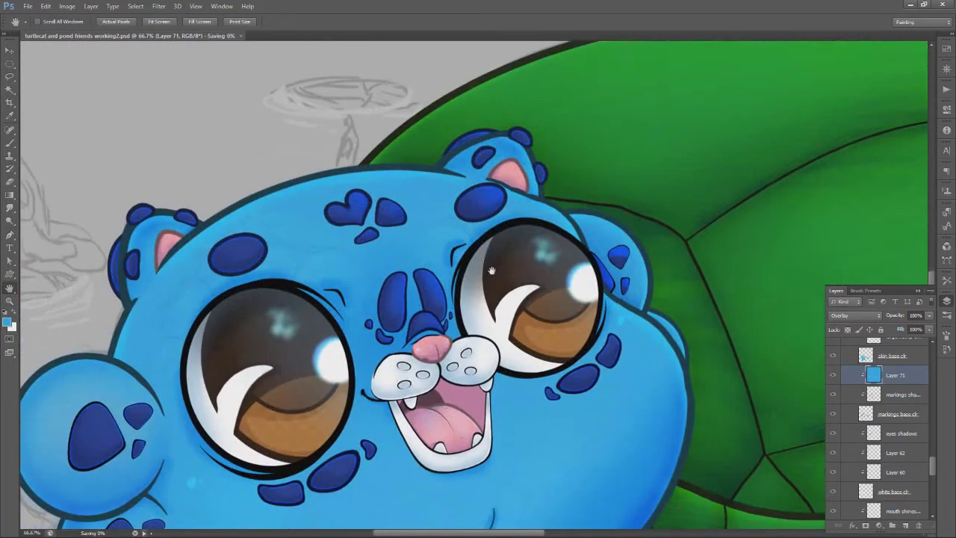
Trim the rim on the eyebrow marking above the near eye and add a lassoed gradient highlight to it
left_click(240, 257, "ctrl")
left_click(240, 258, "ctrl")
key("e")
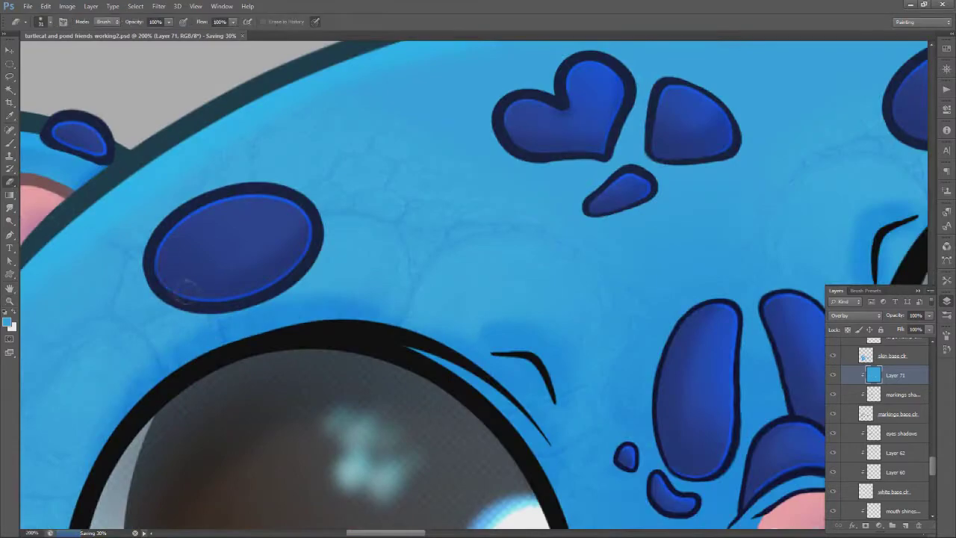
key("g")
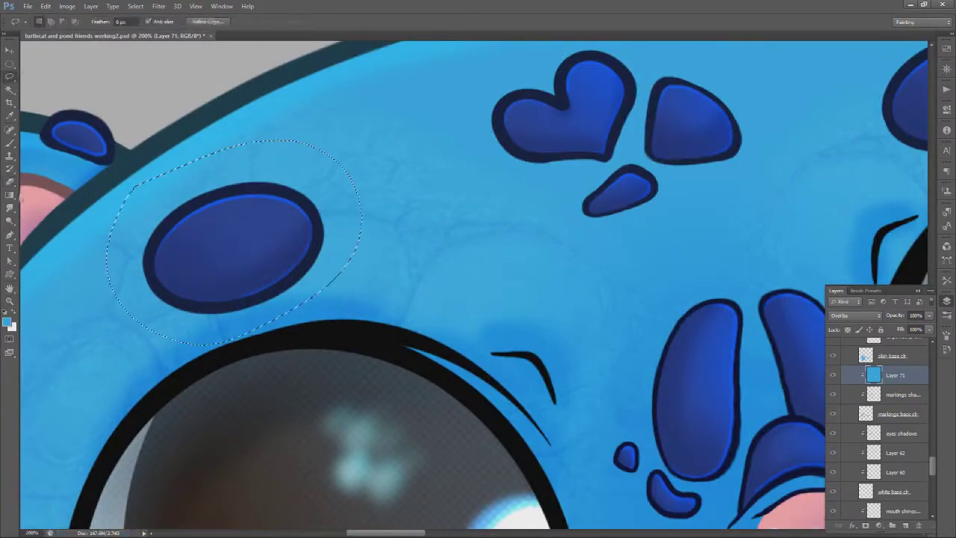
left_click(263, 269, "alt")
Reduce the bright fill on the three hump markings behind the far eye to thin rim highlights
left_click_drag(682, 468, 298, 466)
key("g")
key("b")
key("ctrl+plus")
key("ctrl+plus")
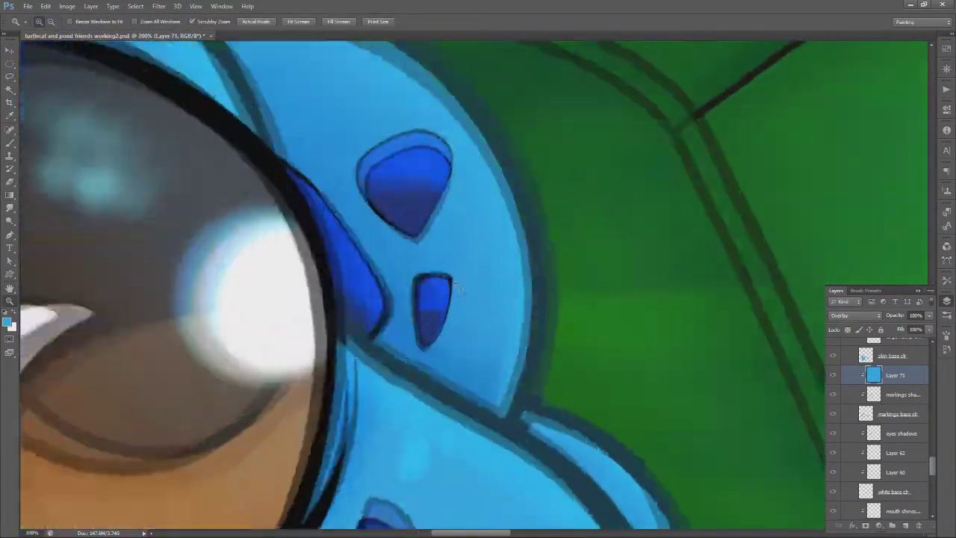
key("b")
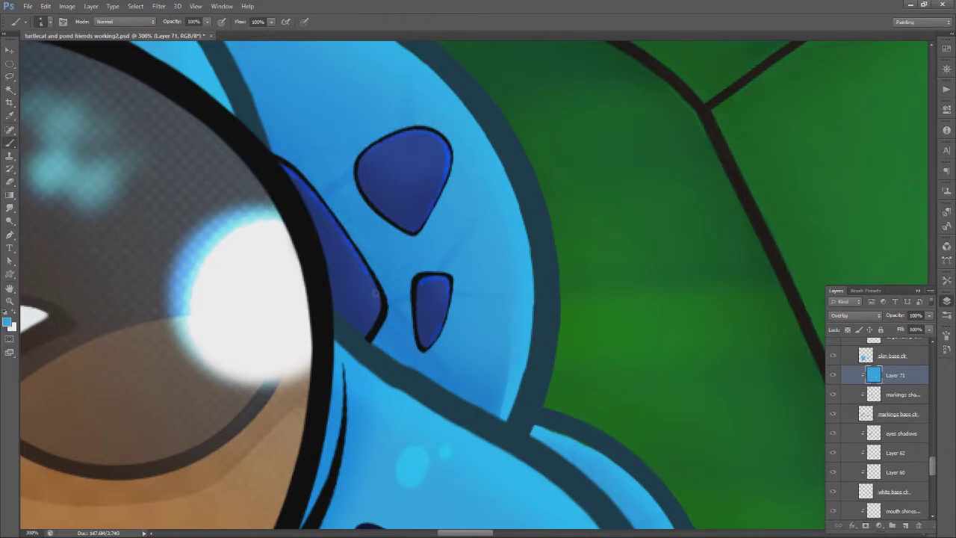
Lasso the three hump markings behind the far eye and add light blue radial gradient highlights to them
key("l")
left_click_drag(395, 246, 401, 257)
key("g")
left_click_drag(437, 127, 417, 198)
left_click_drag(464, 284, 447, 305)
key("l")
mouse_move(224, 112)
left_mouse_down()
mouse_move(321, 322)
mouse_move(366, 369)
mouse_move(224, 113)
left_mouse_up()
key("g")
key("ctrl+d")
key("z")
left_click_drag(366, 289, 346, 267)
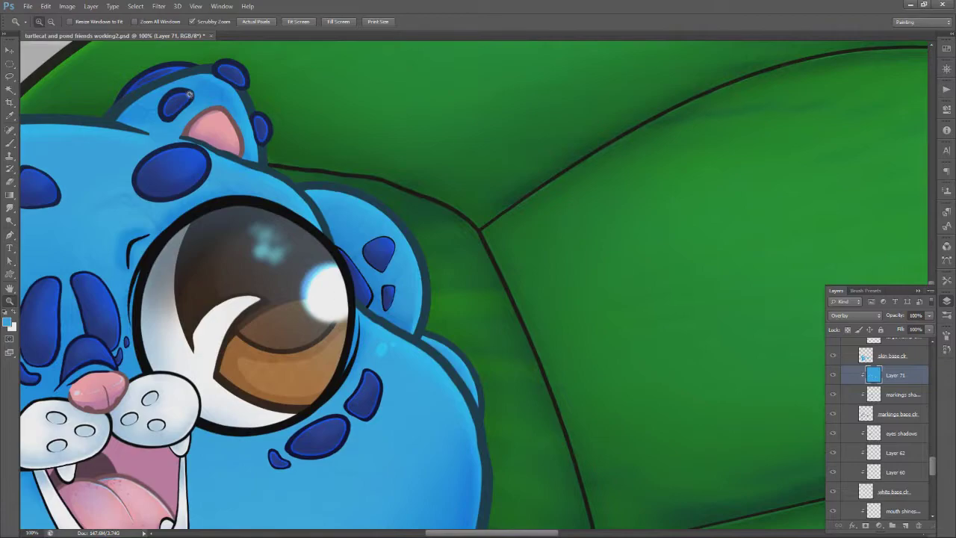
Erase the excess rim highlights from the markings on the far ear
left_click(187, 93)
key("g")
left_click_drag(251, 250, 292, 354)
key("e")
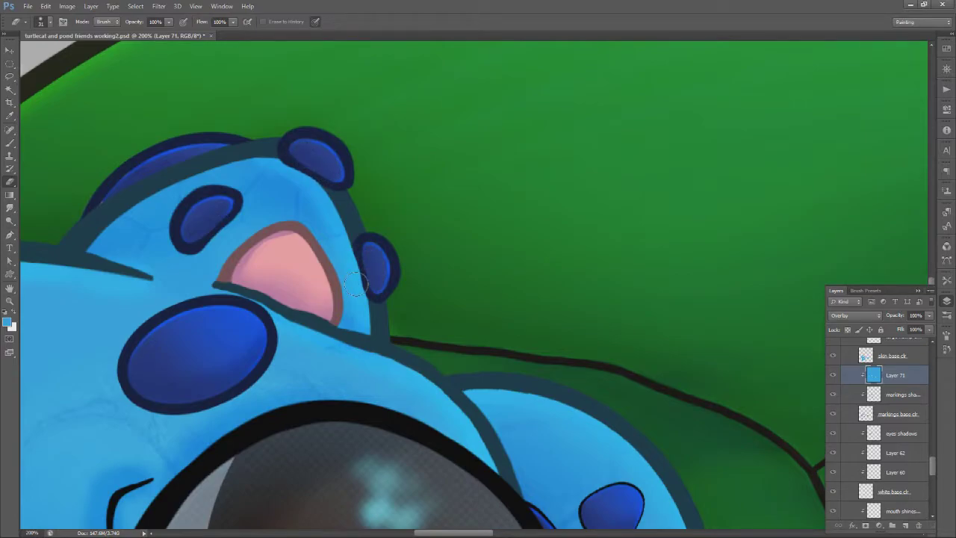
Lasso the two markings on the far ear's outer edge and add a radial gradient highlight to each
left_click(10, 78)
left_click_drag(274, 136, 271, 139)
left_click(10, 195)
left_click_drag(431, 229, 380, 278)
left_click_drag(367, 112, 316, 160)
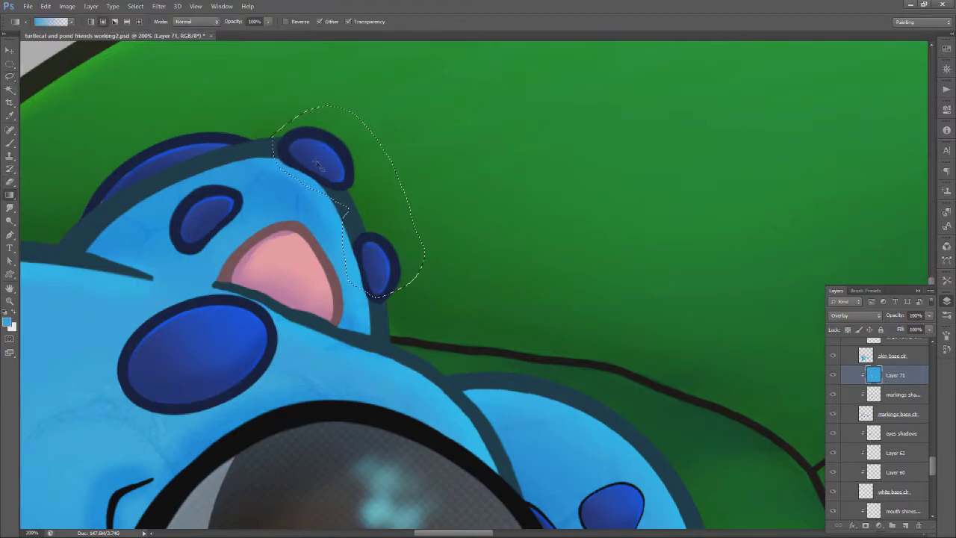
Add lassoed gradient highlights to the long marking behind the far ear and the small marking inside it
left_click(9, 78)
left_click_drag(68, 243, 75, 248)
left_click(10, 195)
left_click_drag(218, 105, 133, 177)
key("ctrl+d")
key("l")
mouse_move(193, 181)
left_mouse_down()
mouse_move(159, 216)
mouse_move(196, 179)
mouse_move(194, 237)
left_mouse_up()
key("g")
key("ctrl+d")
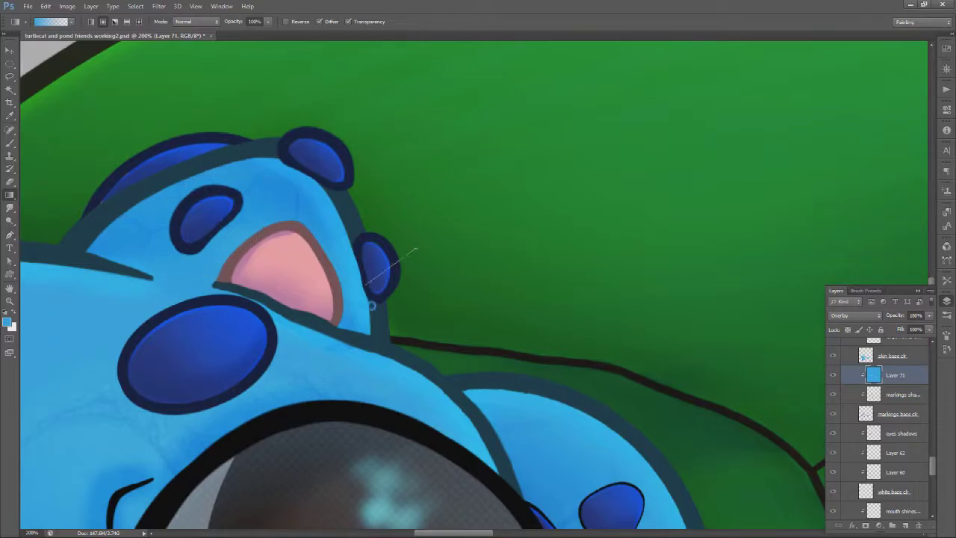
Erase the excess rim highlights from the markings on the near ear
left_click_drag(346, 184, 712, 165)
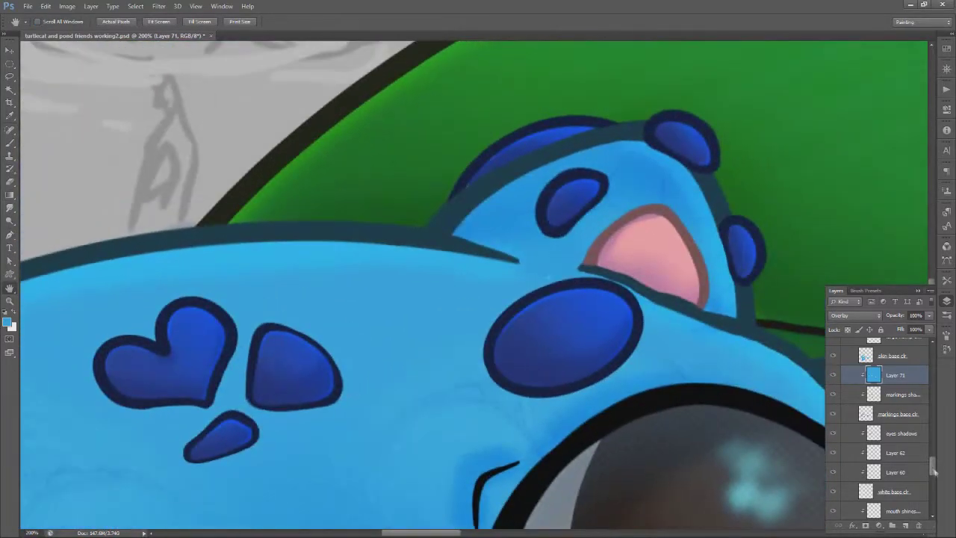
scroll(912, 451, "up", 3)
left_click_drag(22, 247, 339, 134)
left_click_drag(207, 269, 576, 154)
key("e")
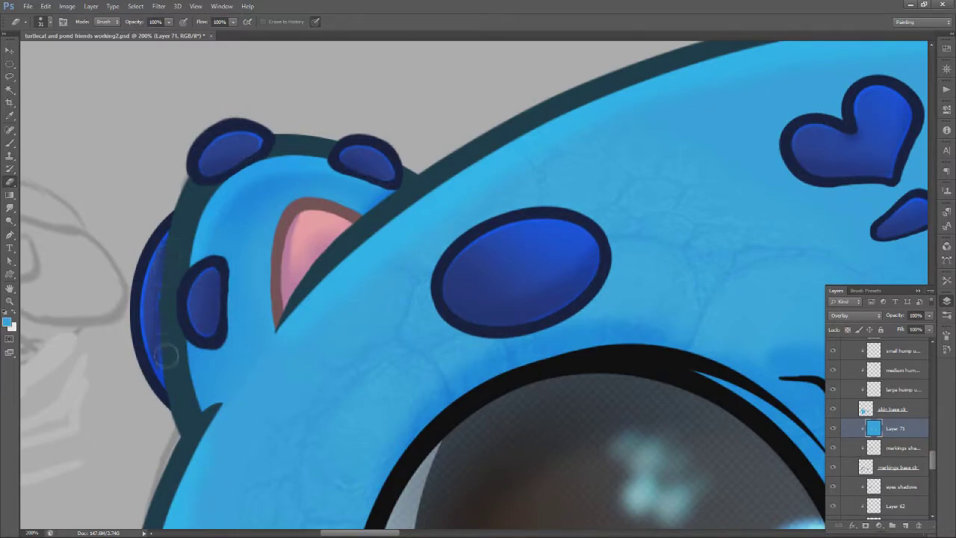
Add lassoed radial gradient highlights to the two upper markings and the small inner marking of the near ear
key("l")
left_click_drag(197, 125, 181, 143)
key("g")
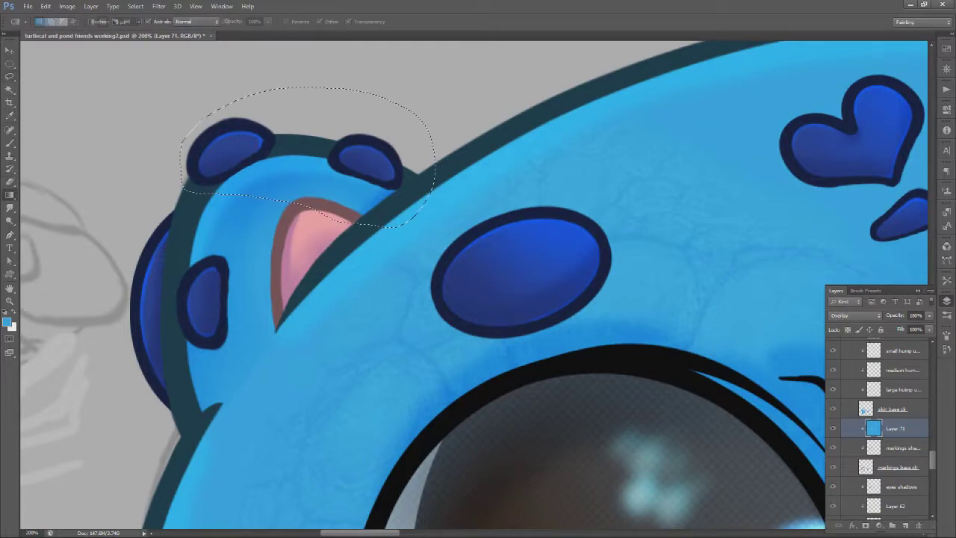
key("ctrl+d")
key("l")
mouse_move(187, 263)
left_mouse_down()
mouse_move(203, 240)
mouse_move(210, 328)
left_mouse_up()
key("g")
key("ctrl+d")
Add a lassoed gradient highlight to the long marking behind the near ear and save the document
left_click(9, 77)
mouse_move(179, 230)
left_mouse_down()
mouse_move(114, 243)
mouse_move(173, 209)
left_mouse_up()
key("g")
mouse_move(139, 190)
left_mouse_down()
mouse_move(135, 336)
mouse_move(139, 193)
left_mouse_up()
key("ctrl+d")
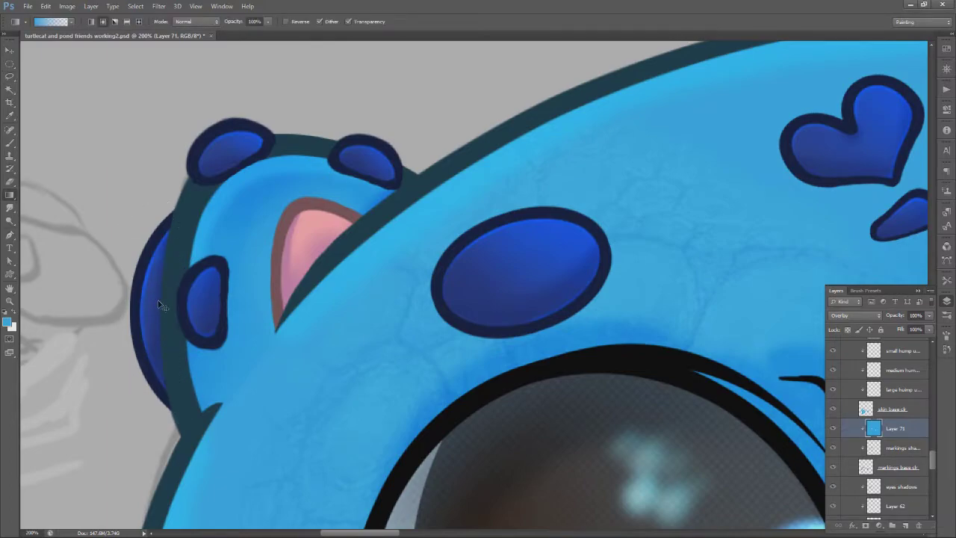
key("ctrl+0")
key("ctrl+s")
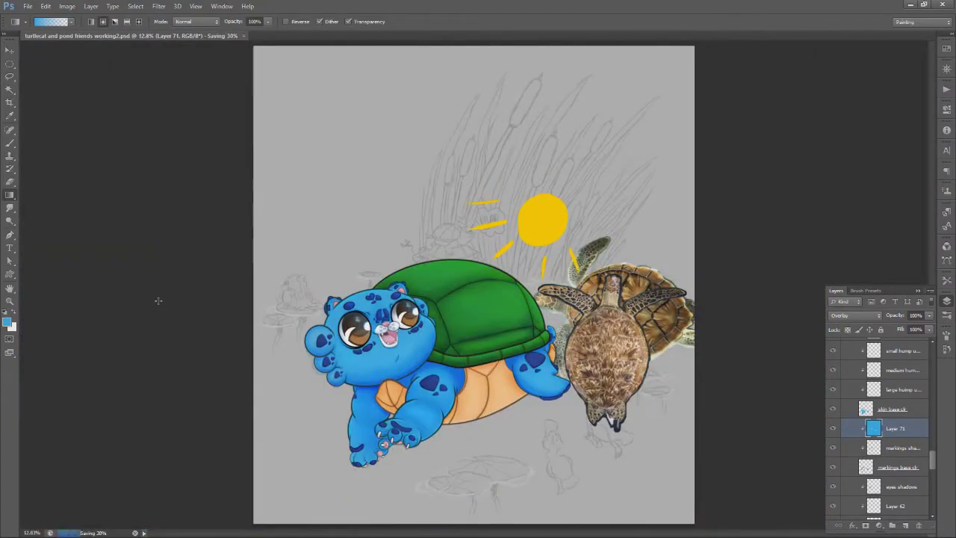
Erase the excess rim highlights from the three markings under the far eye
left_click(10, 301)
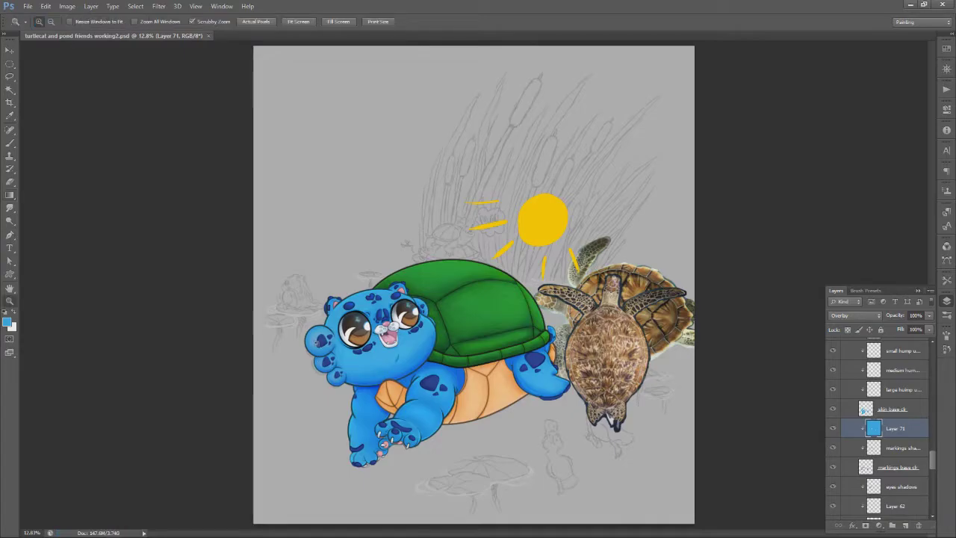
left_click(358, 340)
left_click(359, 340)
left_click(359, 340)
left_click(359, 340)
left_click(702, 269)
left_click(710, 274)
left_click(10, 183)
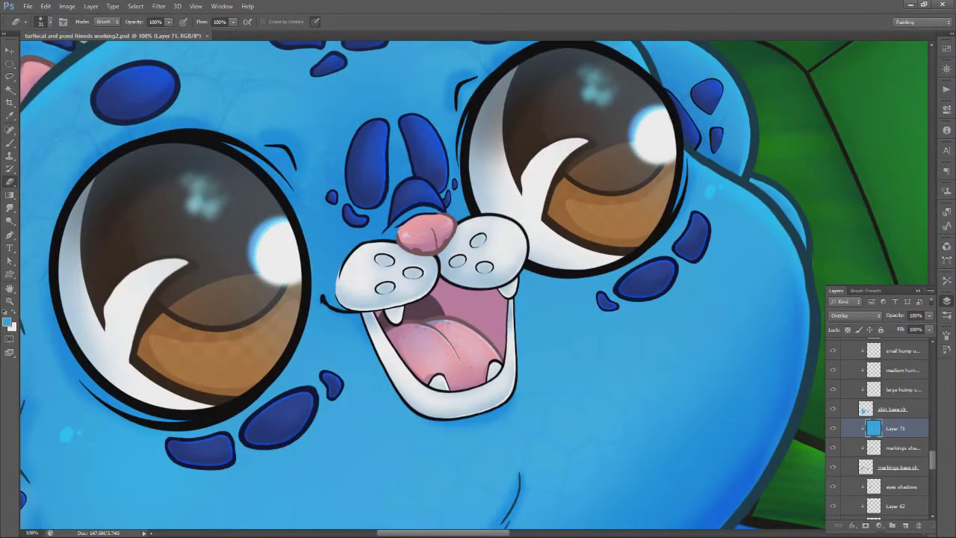
scroll(715, 252, "up", 1)
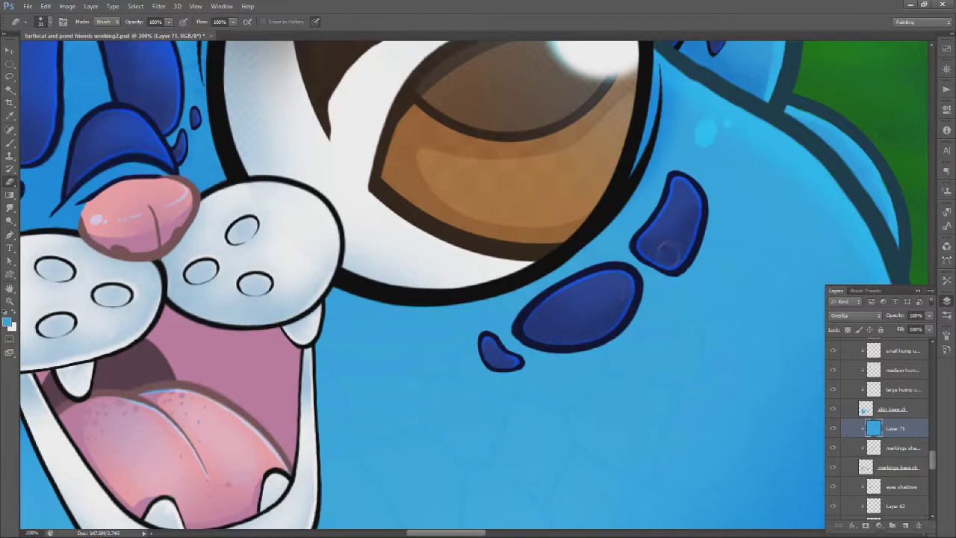
Add lassoed radial gradient highlights to the three markings under the far eye
key("l")
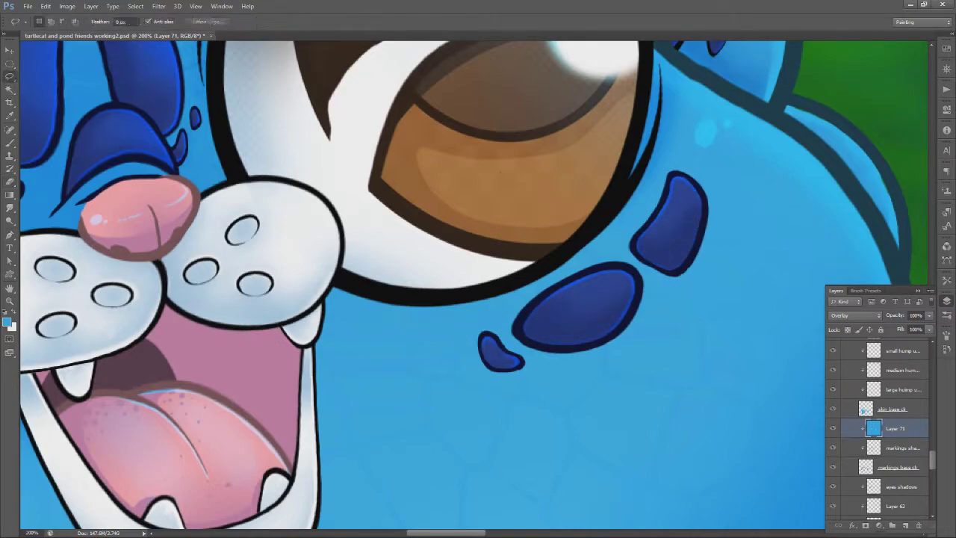
left_click_drag(625, 239, 620, 239)
key("g")
key("l")
mouse_move(512, 334)
left_mouse_down()
mouse_move(523, 297)
mouse_move(514, 342)
mouse_move(482, 320)
left_mouse_up()
key("g")
key("ctrl+d")
key("l")
left_click(10, 195)
key("ctrl+d")
key("l")
mouse_move(632, 238)
left_mouse_down()
mouse_move(710, 260)
mouse_move(631, 242)
left_mouse_up()
key("g")
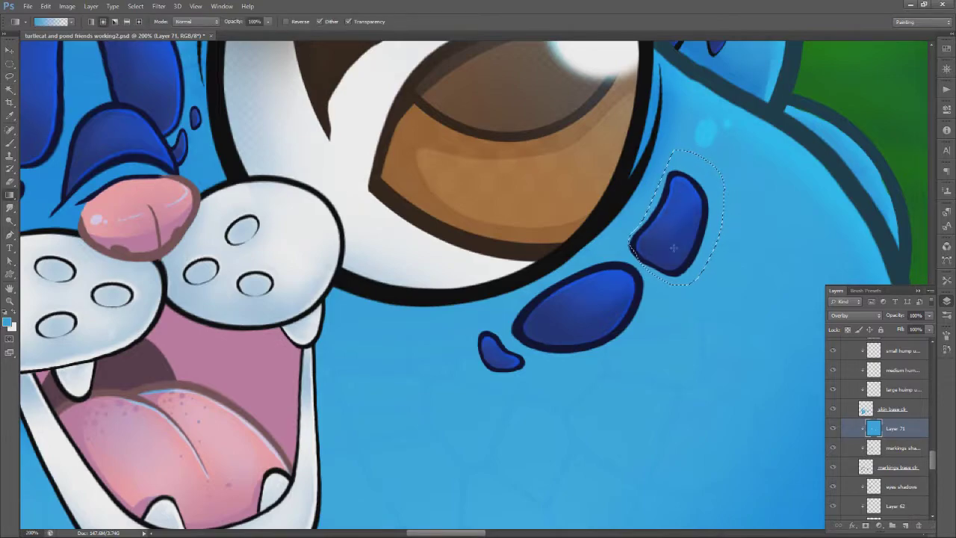
left_click(676, 254, "alt")
Erase the excess rim highlights from the three markings under the near eye
left_click(209, 451, "ctrl")
mouse_move(383, 368)
left_mouse_down()
mouse_move(313, 421)
mouse_move(379, 359)
left_mouse_up()
key("e")
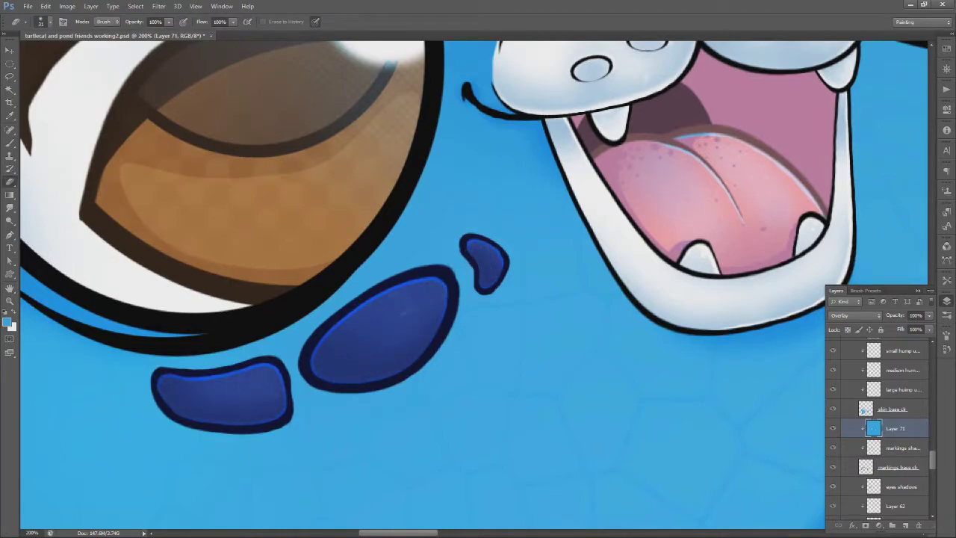
Add lassoed radial gradient highlights to the three markings under the near eye
left_click(9, 77)
left_click_drag(493, 211, 505, 201)
left_click(9, 195)
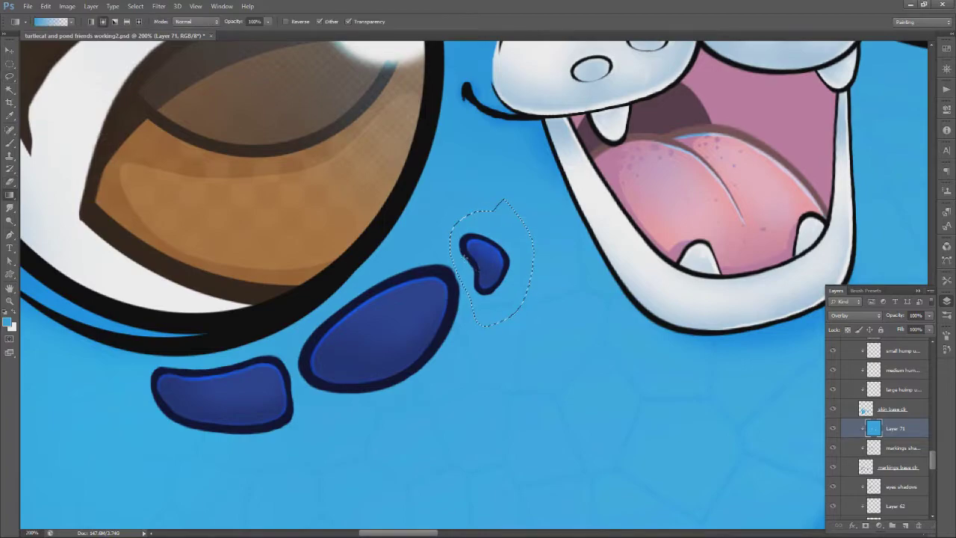
left_click_drag(502, 238, 491, 261)
key("l")
left_click_drag(320, 312, 297, 335)
key("g")
left_click_drag(443, 275, 370, 364)
key("l")
mouse_move(263, 333)
left_mouse_down()
mouse_move(252, 461)
mouse_move(314, 380)
left_mouse_up()
key("g")
Erase the excess rim highlights from the markings on the largest round cheek lobe
key("z")
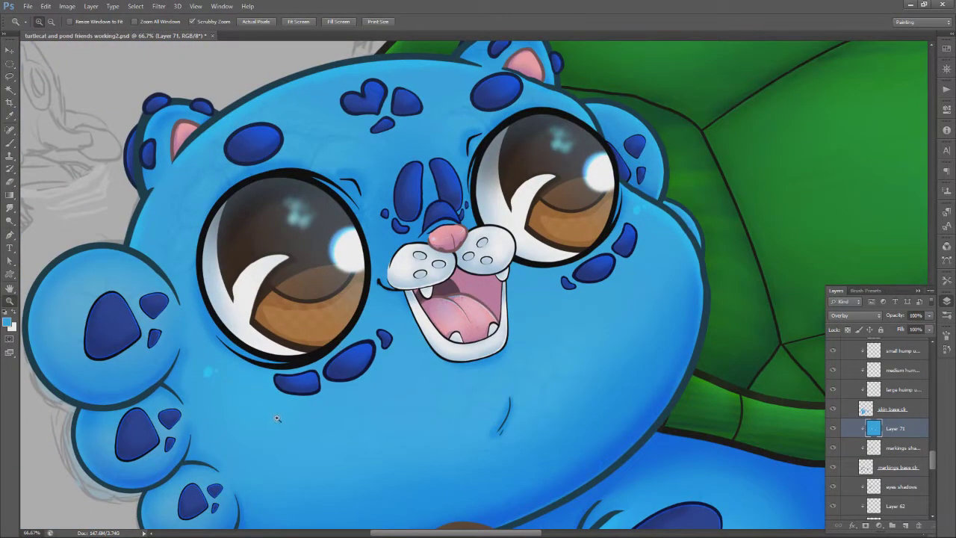
left_click(85, 338)
left_click(84, 339)
key("e")
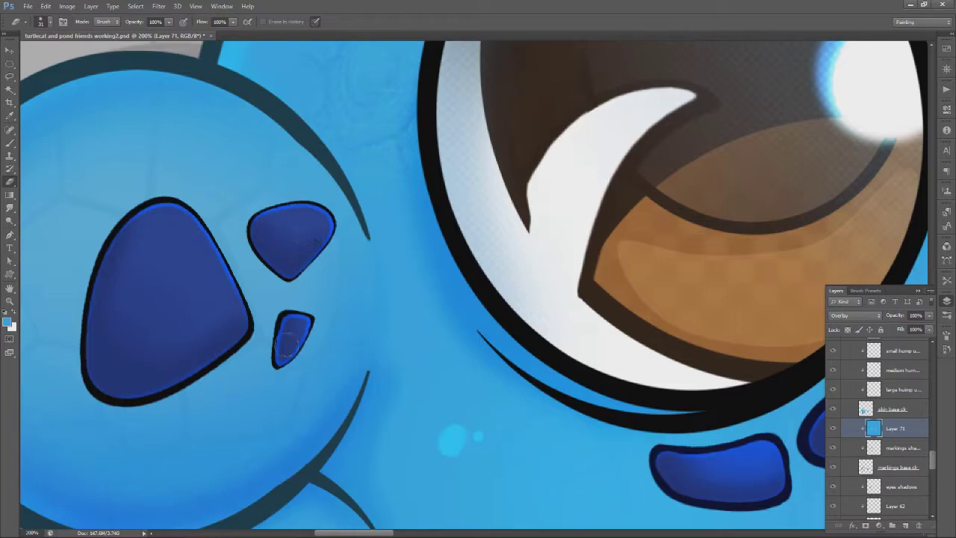
Add a lassoed gradient highlight to the two small markings on the largest cheek lobe
key("l")
left_click_drag(258, 191, 241, 230)
mouse_move(178, 185)
left_mouse_down()
mouse_move(250, 352)
mouse_move(177, 184)
left_mouse_up()
key("ctrl+z")
key("g")
left_click_drag(344, 210, 182, 303)
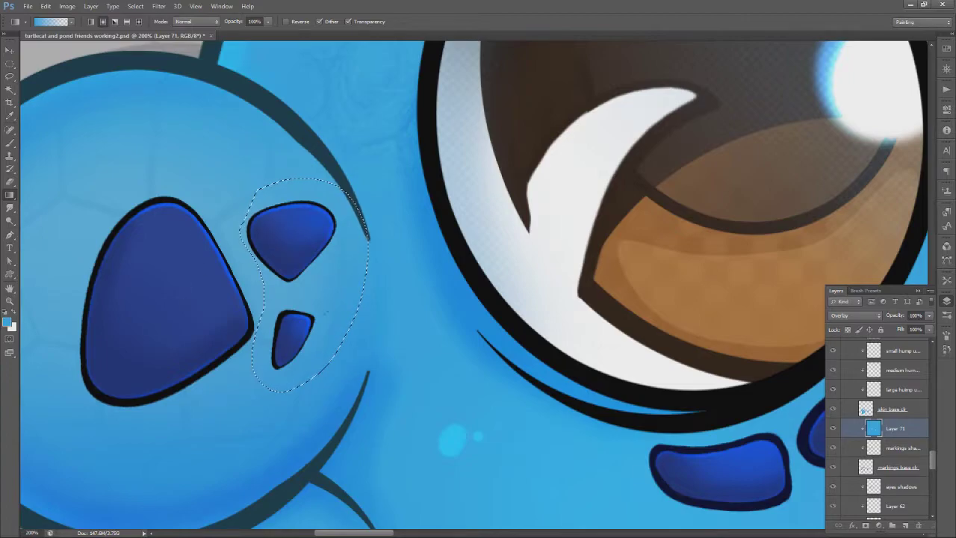
key("ctrl+d")
Add a lassoed gradient highlight to the large marking on the largest cheek lobe and save the document
key("l")
left_click_drag(110, 447, 253, 338)
key("g")
left_click_drag(222, 200, 133, 352)
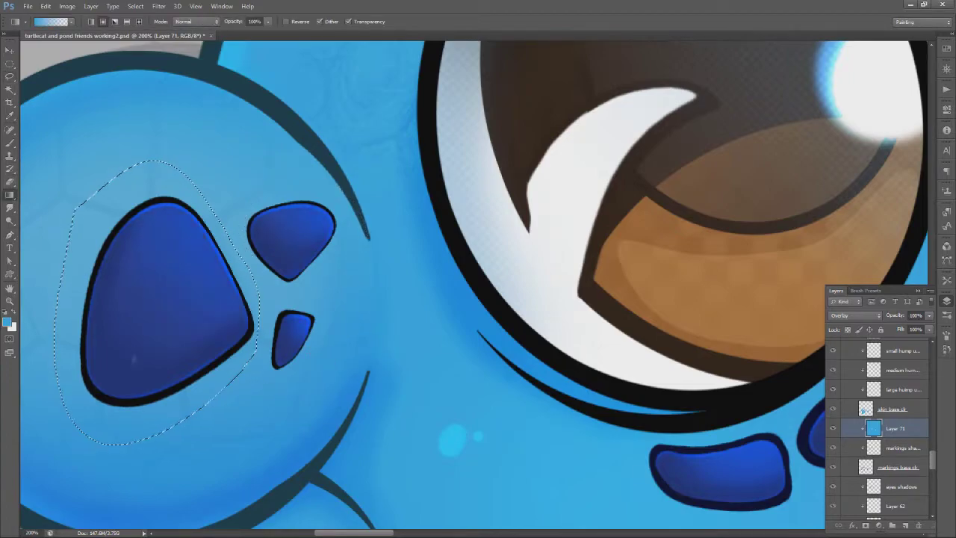
key("ctrl+s")
key("ctrl+d")
Copy the lassoed marking highlights of the largest cheek lobe onto a new layer
key("z")
left_click(282, 282, "alt")
key("l")
left_click_drag(350, 349, 333, 224)
left_click_drag(235, 279, 196, 310)
key("ctrl+d")
key("ctrl+shift+n")
key("ctrl+d")
Fit the copied highlights over the middle cheek lobe's markings at about 71% scale and set their layer to Overlay
key("v")
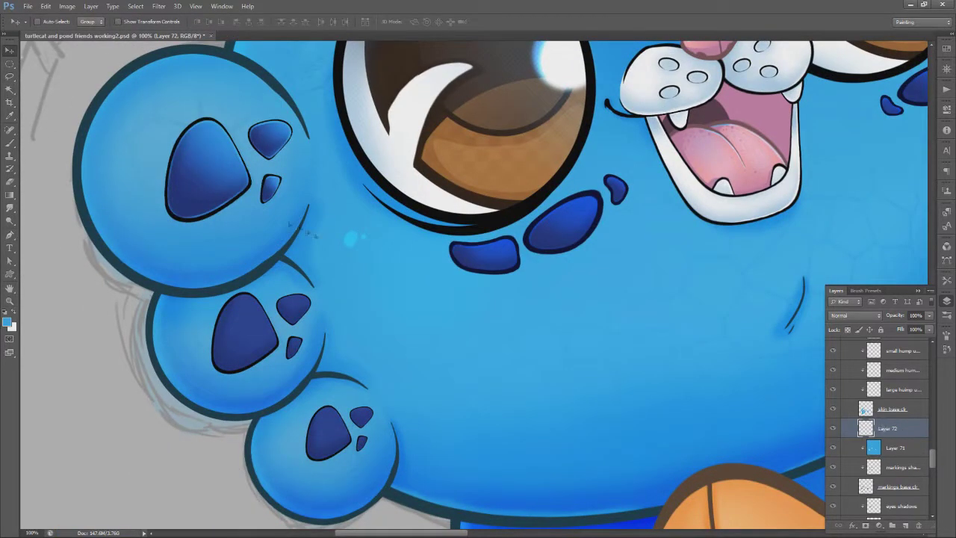
left_click_drag(289, 222, 267, 310)
key("ctrl+t")
left_click_drag(343, 266, 304, 300)
left_click_drag(244, 344, 257, 323)
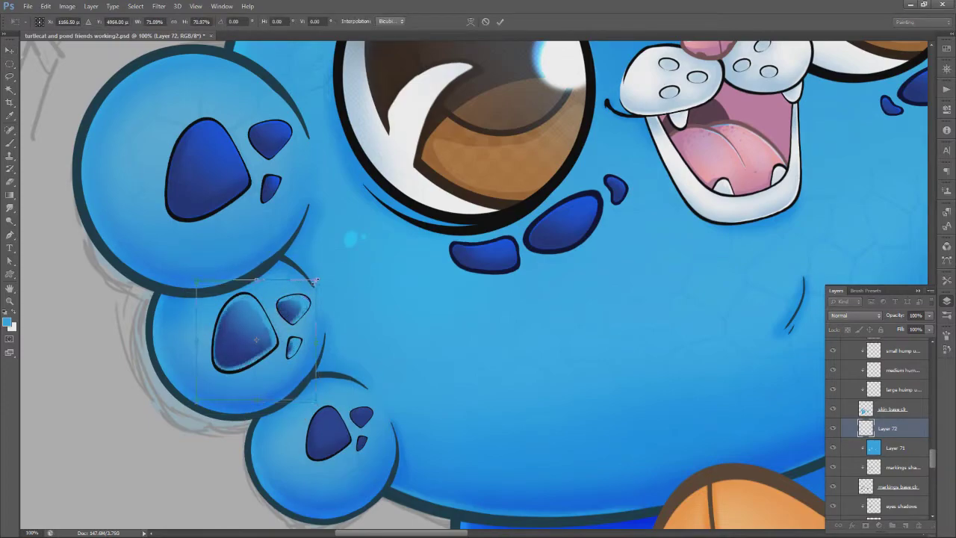
key("Return")
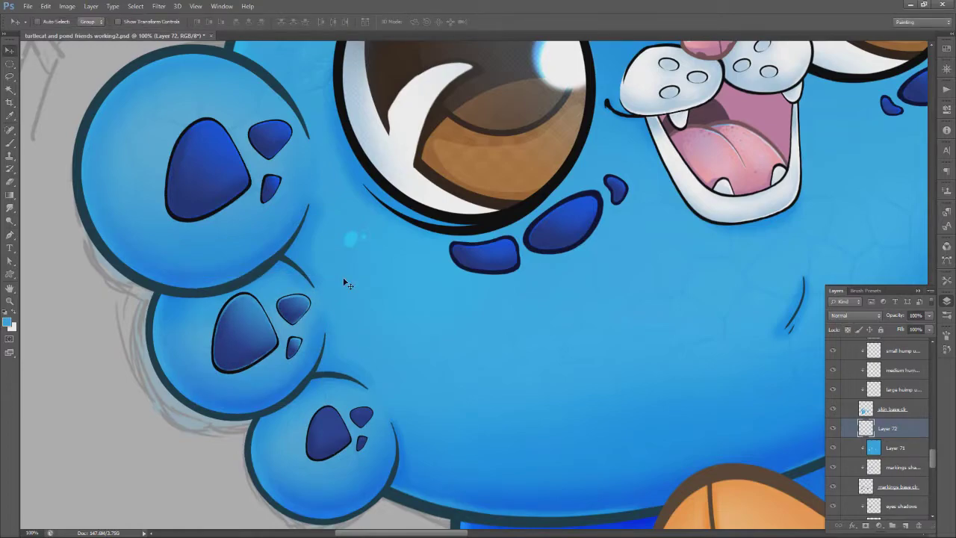
left_click(855, 315)
left_click(847, 176)
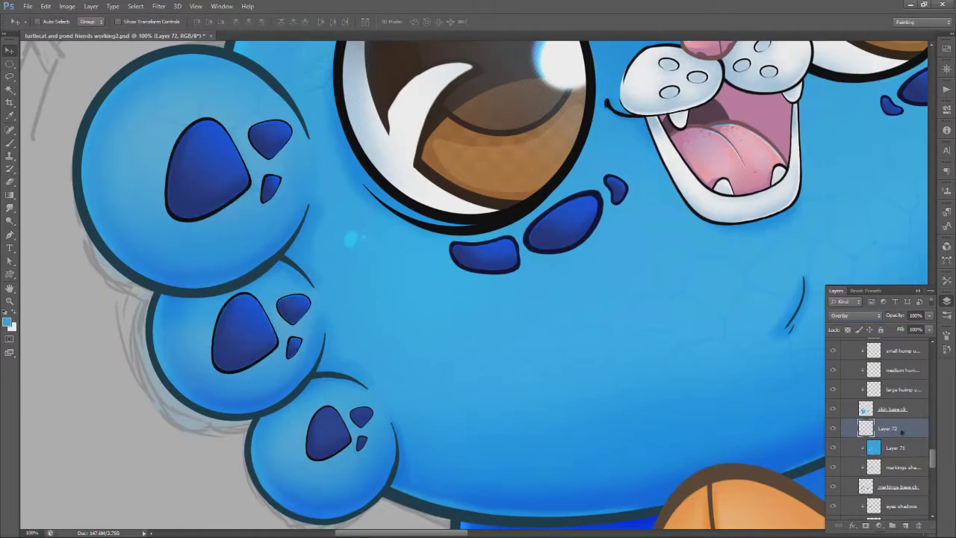
Duplicate the copied highlight layer and fit it over the smallest cheek lobe's markings, scaled to about 69%
key("ctrl+j")
key("ctrl+t")
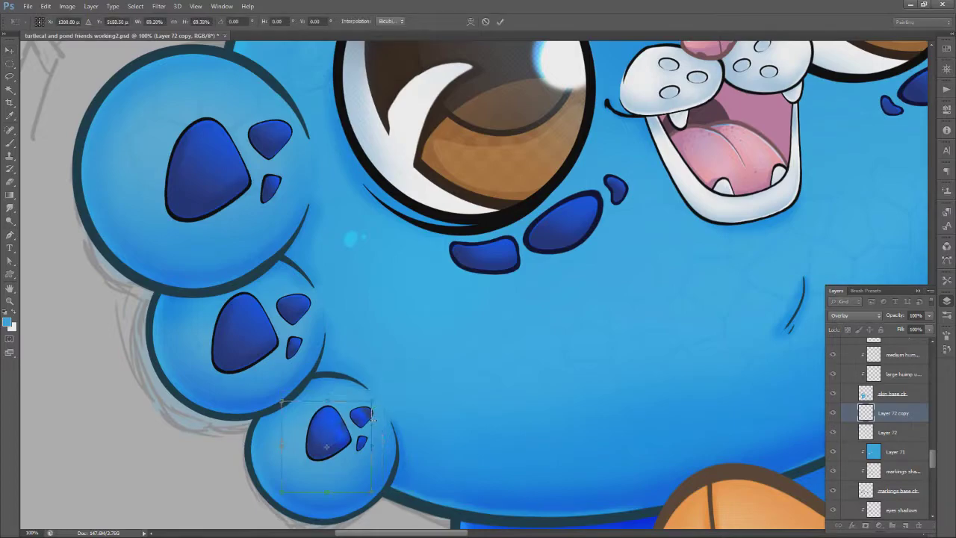
key("Return")
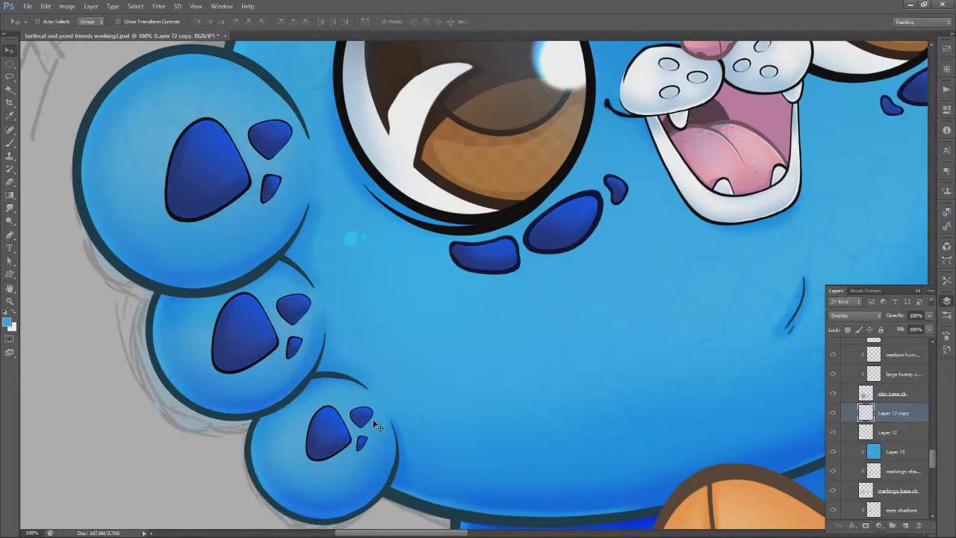
left_click_drag(377, 426, 388, 392)
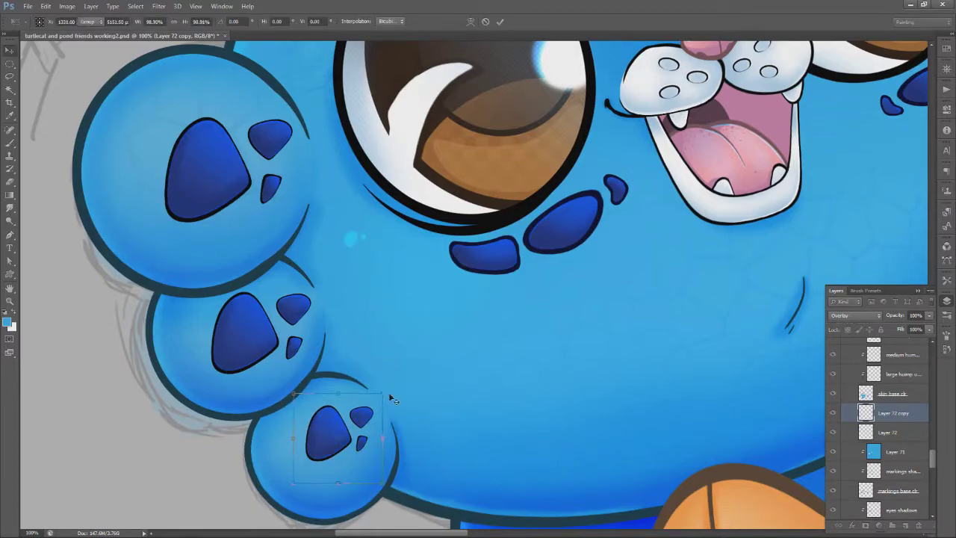
Merge the two copied highlight layers with Layer 71 into one Overlay layer clipped to the markings, and save the document
left_click(898, 446)
left_click(898, 414)
left_click(896, 434, "shift")
right_click(896, 436)
left_click(855, 183)
left_click(896, 451, "shift")
left_click(856, 315)
left_click(837, 59)
right_click(896, 436)
left_click(851, 271)
left_click(856, 315)
left_click(837, 178)
key("ctrl+s")
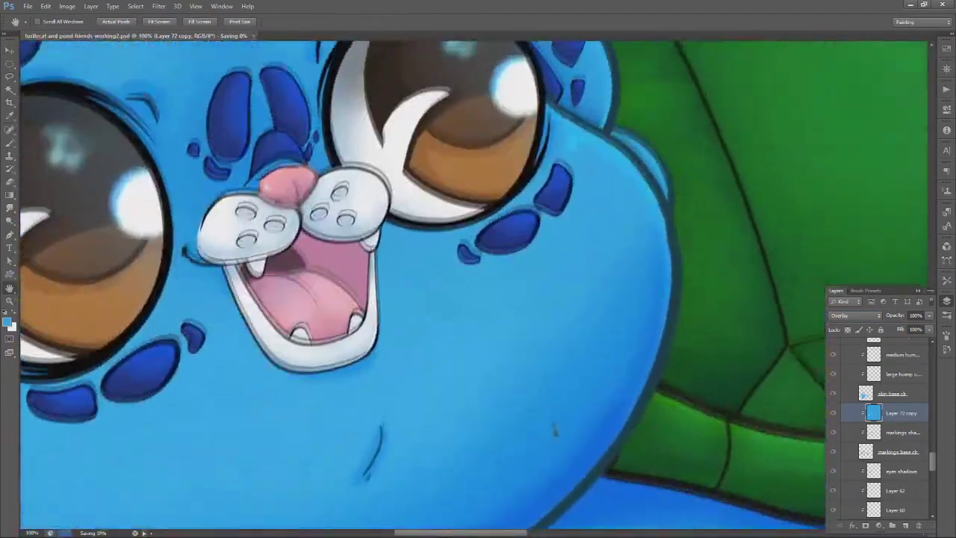
Erase the excess rim highlights from the three markings on the near front leg's shoulder
mouse_move(554, 429)
left_mouse_down()
mouse_move(523, 324)
mouse_move(521, 273)
left_mouse_up()
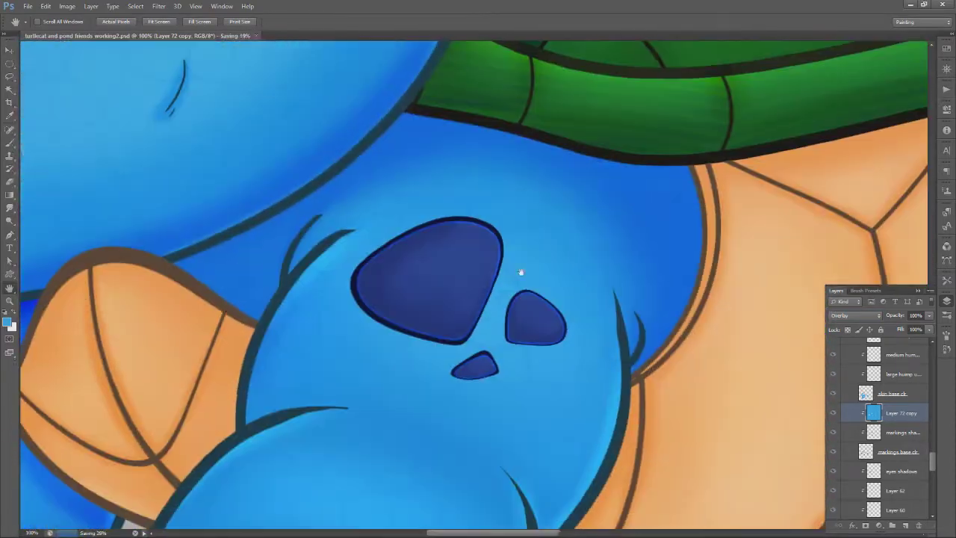
key("g")
key("e")
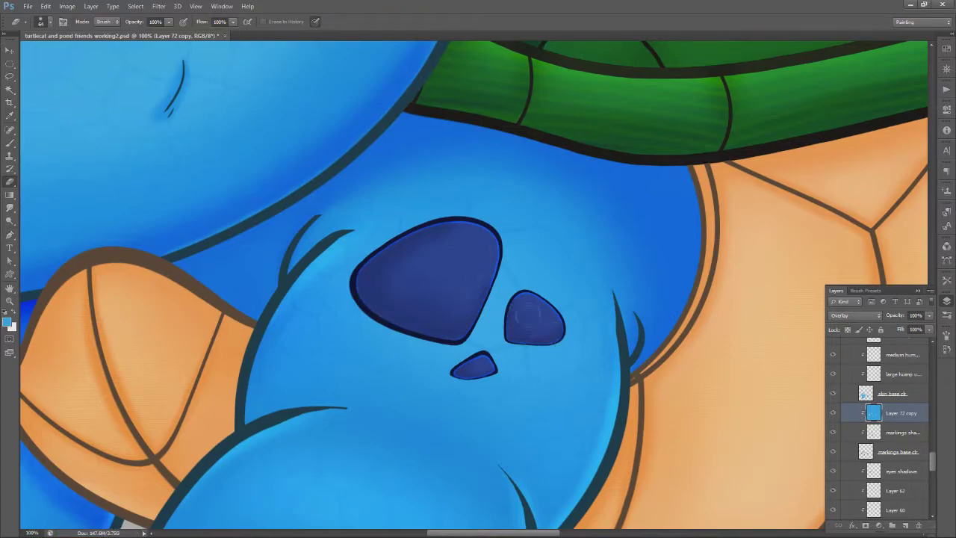
Add lassoed radial gradient highlights to the large and two small markings on the near front leg's shoulder
key("l")
left_click_drag(461, 358, 447, 365)
key("g")
left_click_drag(492, 230, 444, 290)
key("ctrl+d")
left_click(10, 77)
left_click_drag(511, 281, 495, 320)
left_click(10, 195)
key("ctrl+d")
key("l")
left_click_drag(513, 354, 505, 351)
key("g")
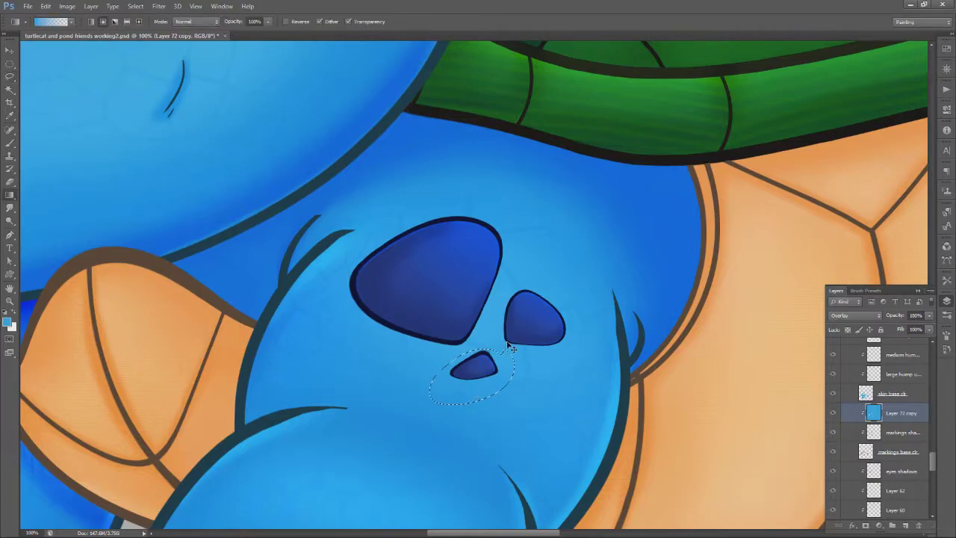
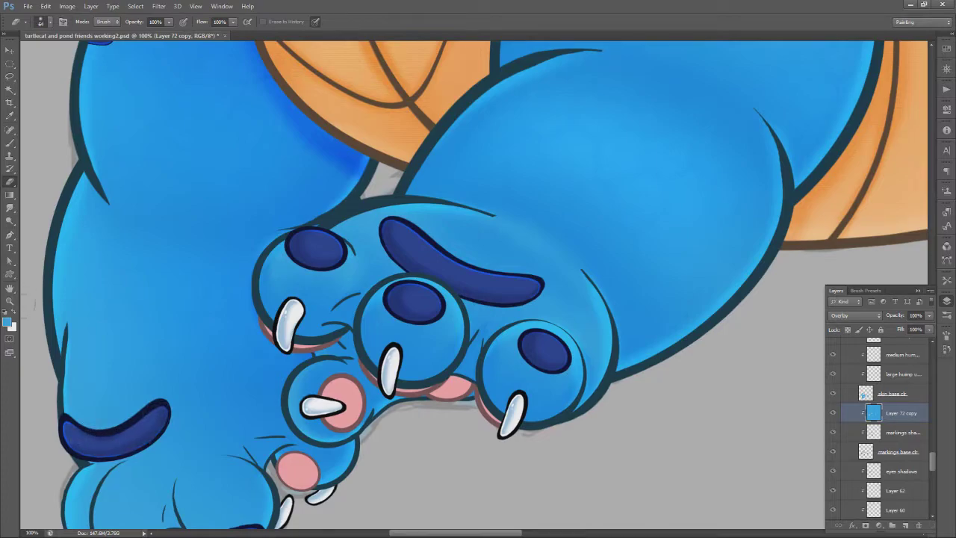
Erase the excess rim highlights from the markings on both front paws
key("g")
left_click_drag(389, 336, 482, 251)
key("e")
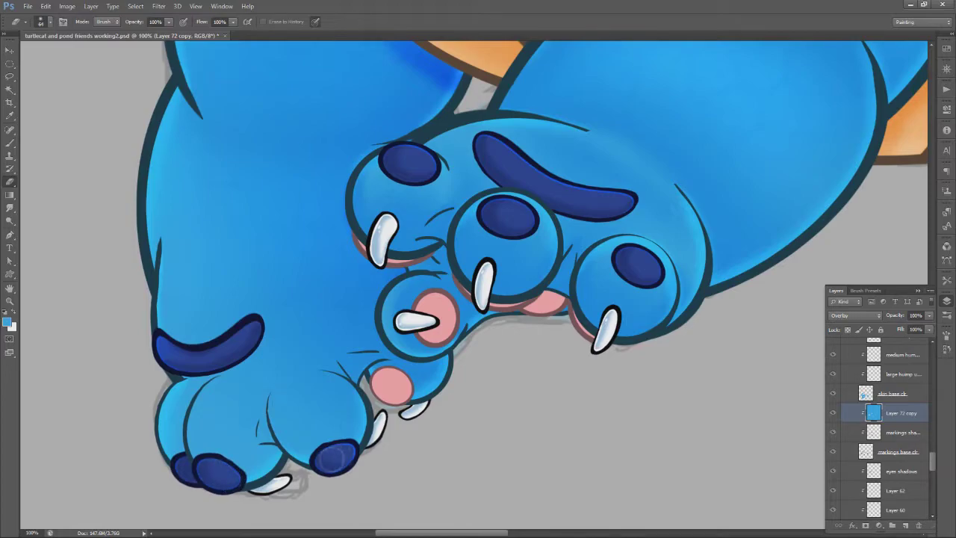
Add lassoed gradient highlights to the toe markings on the far front paw and save the document
left_click(8, 79)
left_click_drag(324, 390, 327, 392)
left_click(10, 195)
key("l")
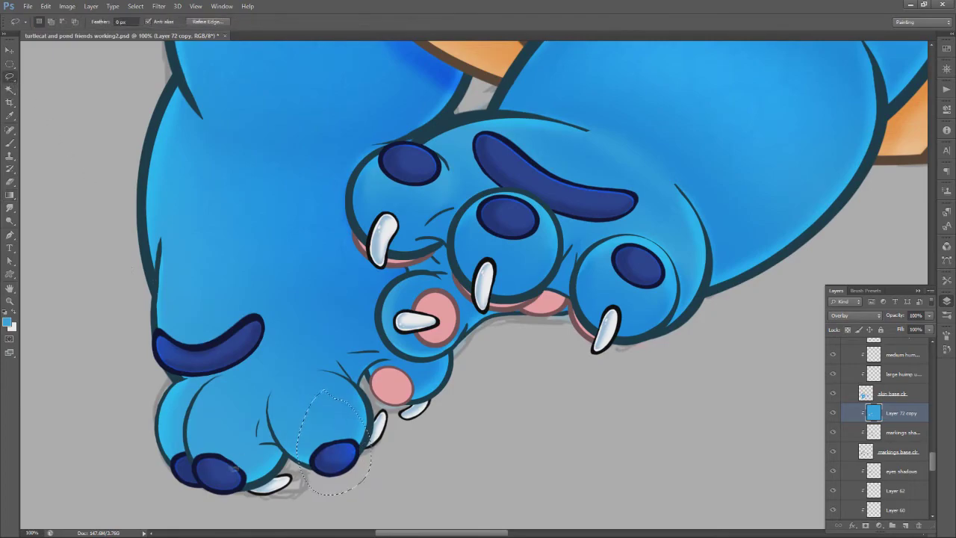
key("g")
key("ctrl+d")
key("ctrl+s")
Add a lassoed gradient highlight to the long curved marking across the near front paw
key("space")
mouse_move(585, 273)
left_mouse_down()
mouse_move(354, 354)
mouse_move(398, 356)
left_mouse_up()
key("l")
mouse_move(266, 196)
left_mouse_down()
mouse_move(366, 294)
mouse_move(268, 196)
left_mouse_up()
key("g")
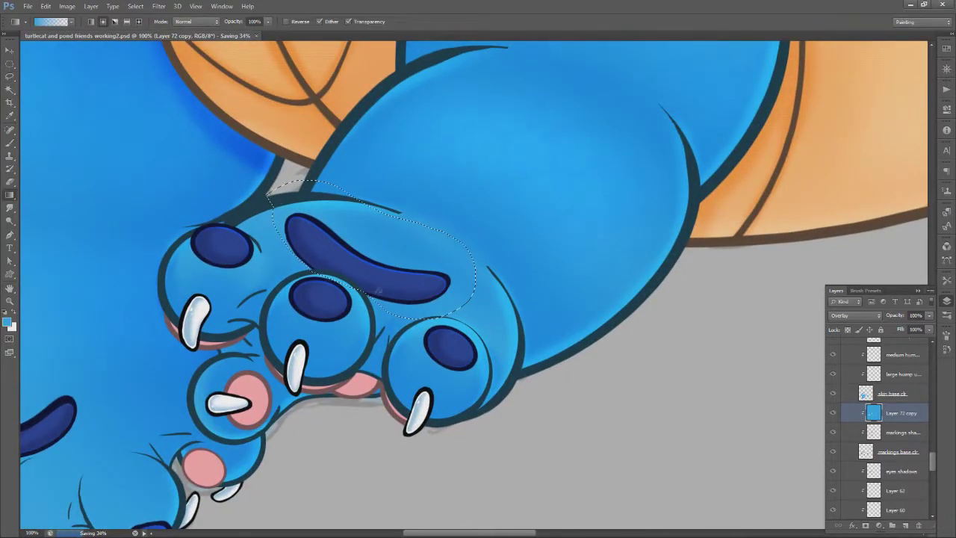
key("ctrl+d")
Add lassoed gradient highlights to the three toe markings on the near front paw
key("l")
left_click_drag(201, 194, 203, 194)
left_click_drag(305, 262, 306, 261)
left_click_drag(440, 301, 443, 300)
key("g")
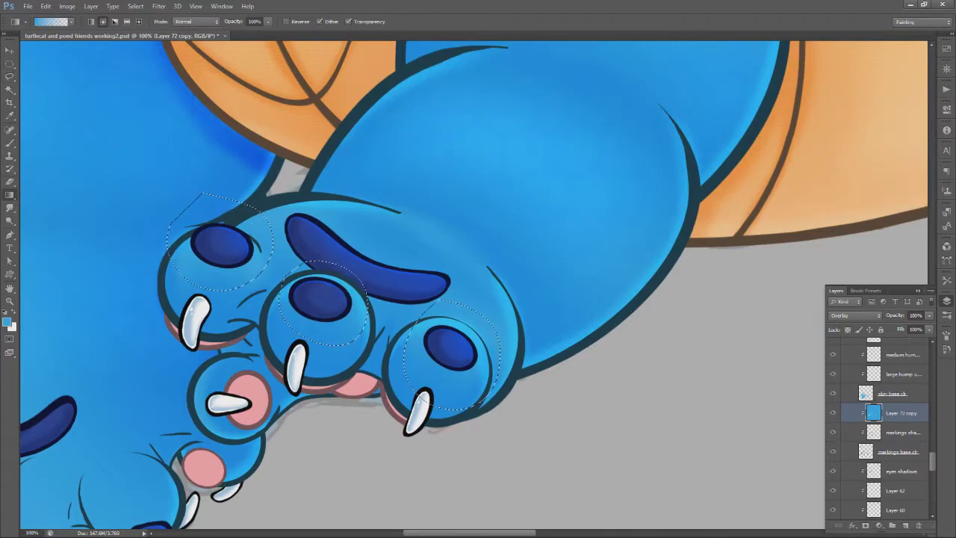
key("l")
mouse_move(281, 312)
left_mouse_down()
mouse_move(344, 287)
mouse_move(263, 314)
left_mouse_up()
key("g")
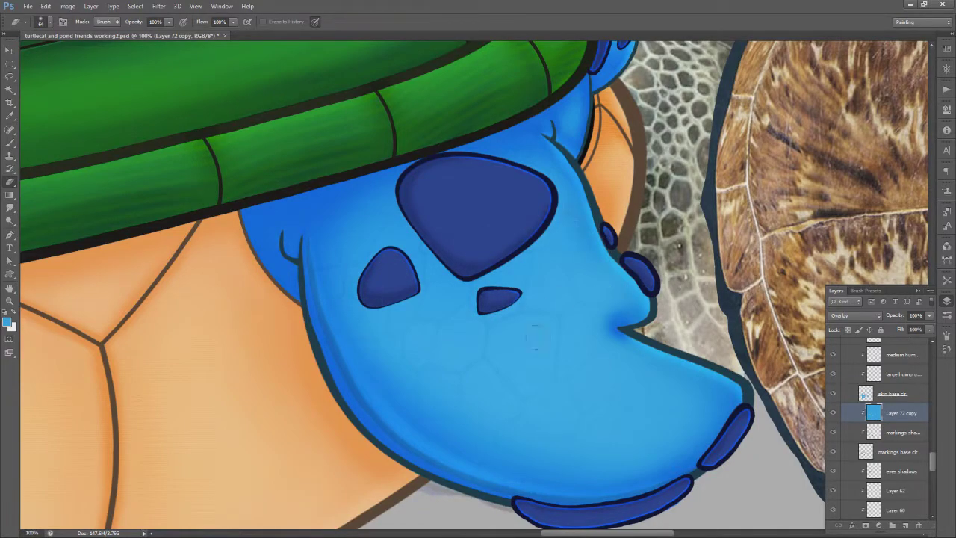
Erase the hind foot markings' excess rims and tidy the lower marking's edge on the markings base layer
left_click_drag(357, 386, 231, 271)
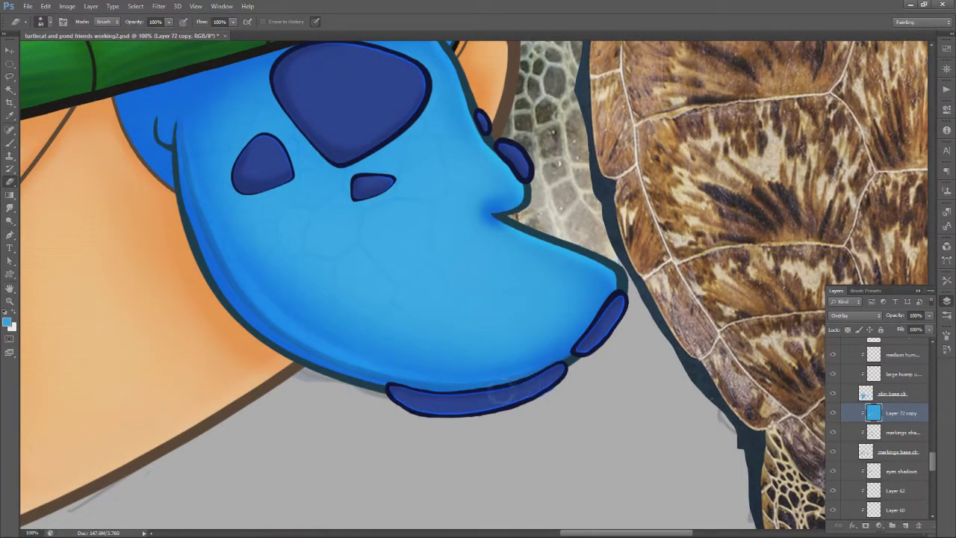
left_click_drag(169, 23, 134, 34)
left_click(897, 451)
left_click_drag(169, 23, 206, 35)
right_click(364, 405)
double_click(425, 476)
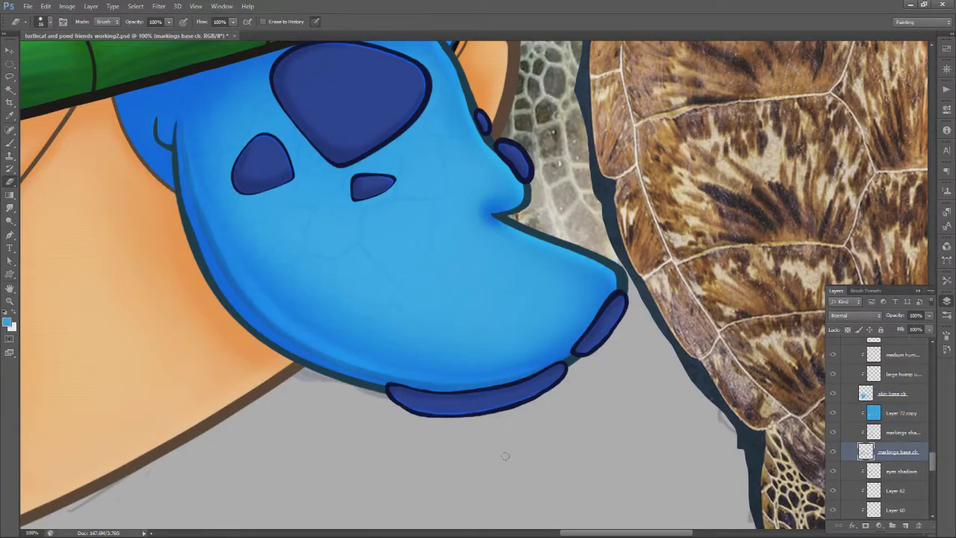
Return to the clipped highlight layer and erase the tail markings' excess rims with the eraser size set to 36
left_click(891, 413)
left_click_drag(180, 311, 142, 478)
left_click_drag(179, 243, 109, 332)
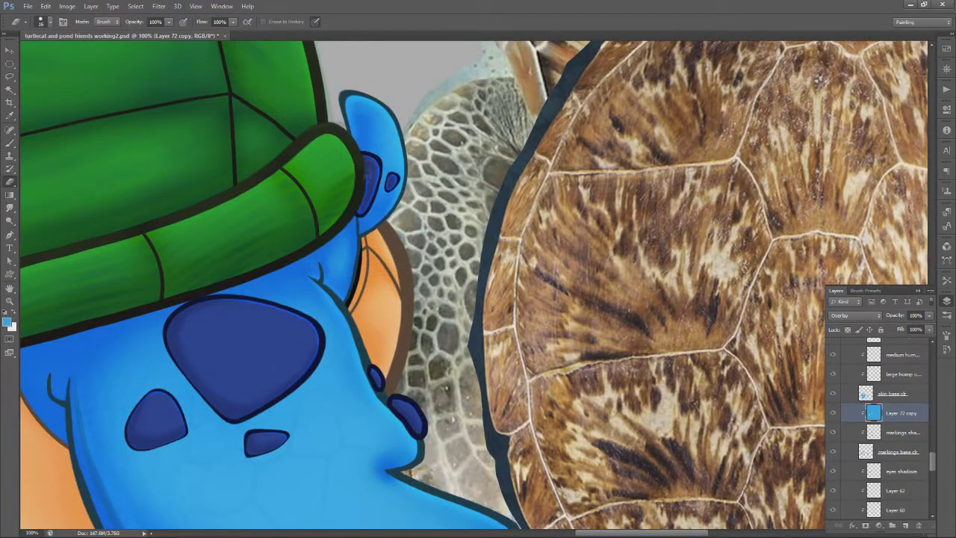
right_click(367, 168)
type("36")
key("Return")
Add lassoed gradient highlights to the two markings on the tail behind the shell
left_click(10, 76)
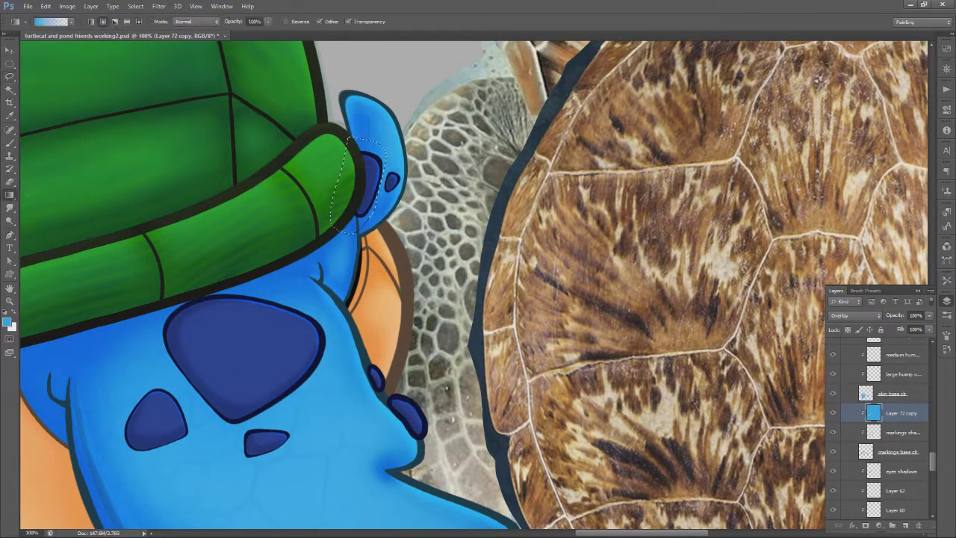
left_click_drag(385, 199, 386, 183)
key("g")
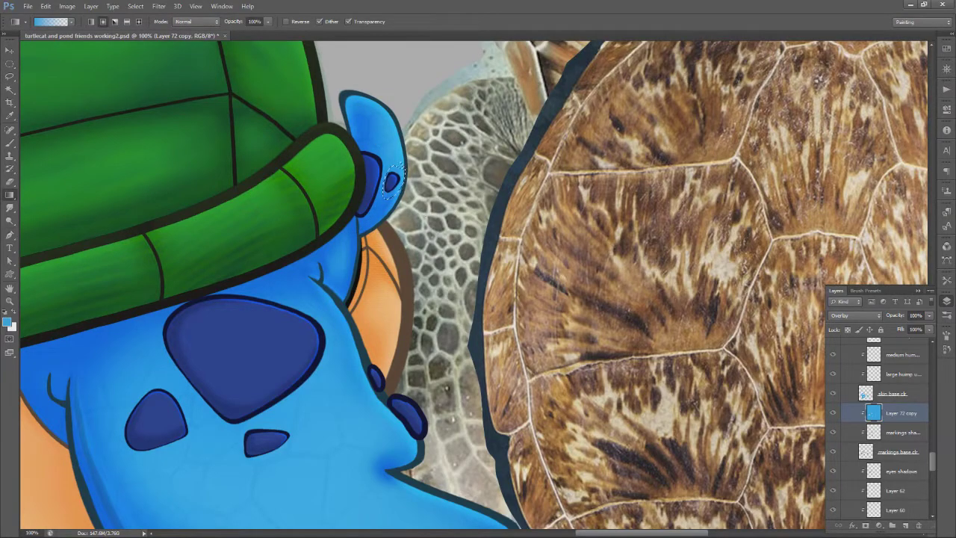
Add lassoed radial gradient highlights to the large marking and two small markings on the hind leg
key("l")
mouse_move(254, 285)
left_mouse_down()
mouse_move(205, 284)
mouse_move(250, 267)
left_mouse_up()
key("g")
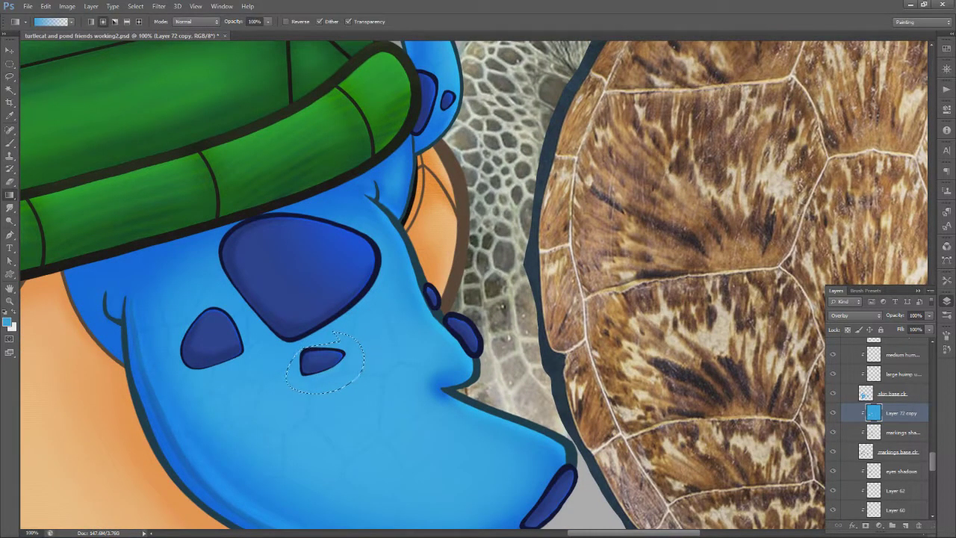
key("l")
left_click_drag(203, 302, 199, 301)
key("g")
left_click_drag(241, 325, 202, 345)
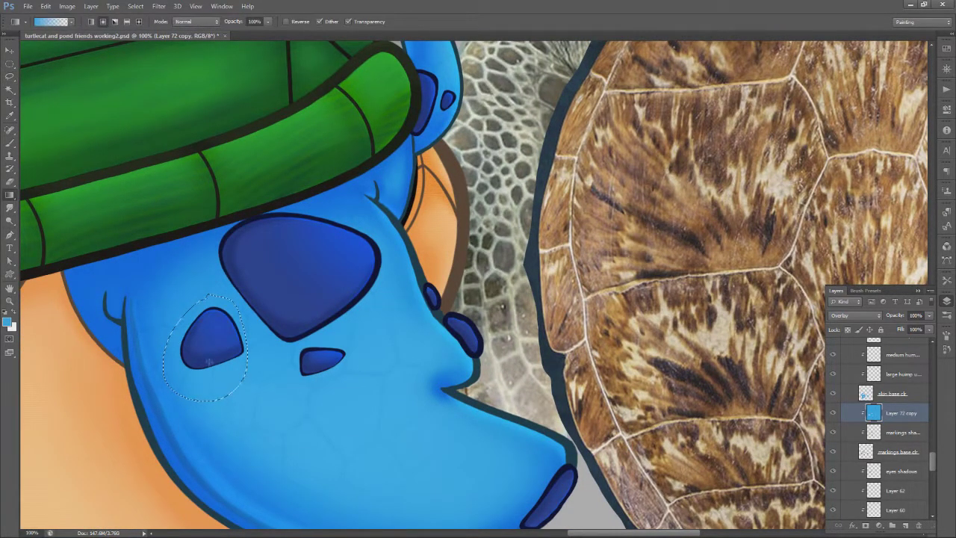
Add lassoed gradient highlights to the markings along the hind leg's rear edge, the foot tip and the underside of the foot
key("l")
left_click_drag(452, 258, 446, 270)
key("g")
key("l")
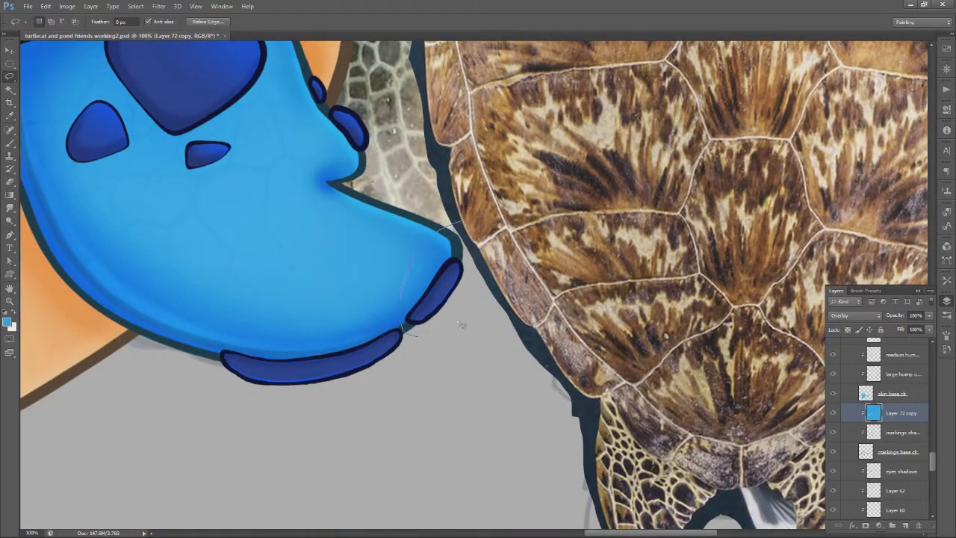
left_click_drag(461, 326, 458, 224)
key("g")
left_click_drag(460, 310, 435, 291)
key("e")
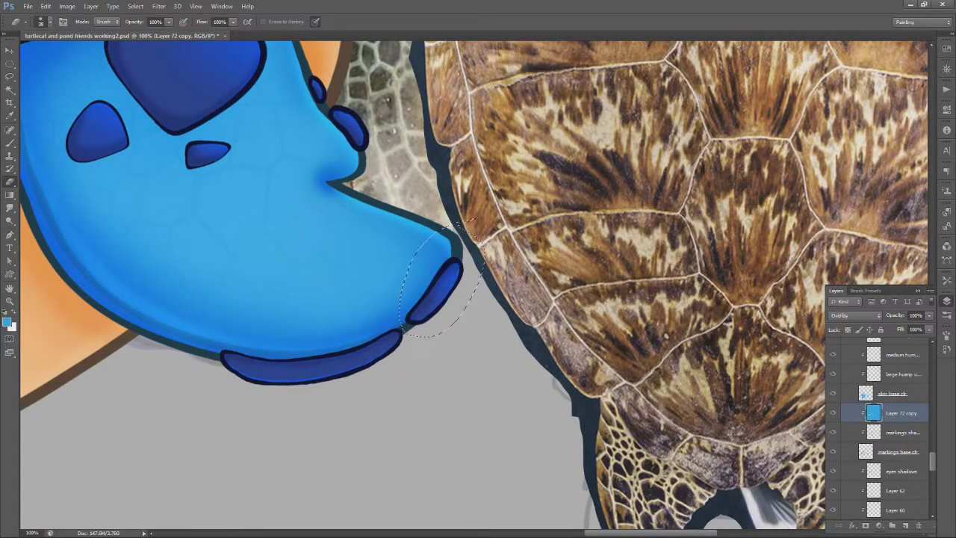
key("l")
left_click_drag(224, 313, 223, 303)
key("g")
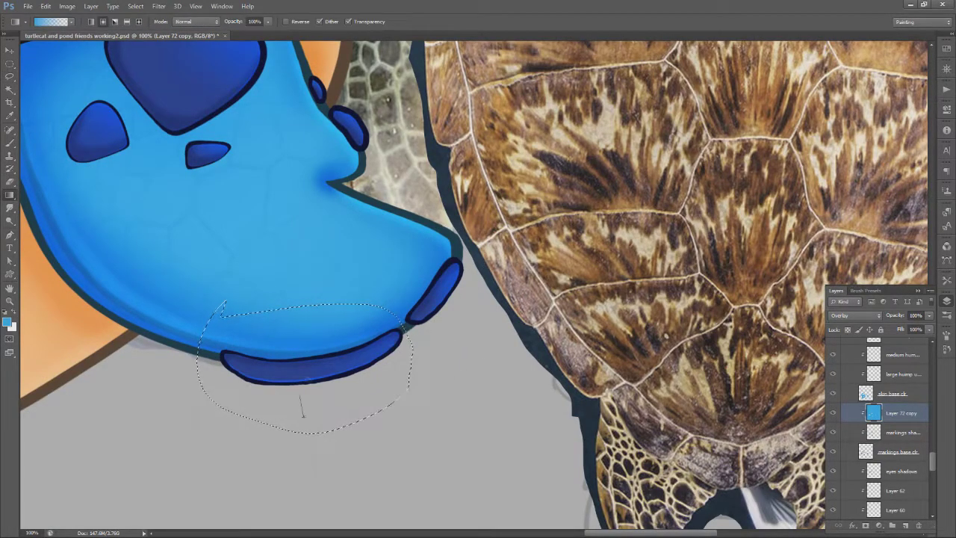
Examine the forehead and the ear beside the shell, with the shell line + base clr layer selected
key("ctrl+0")
key("s")
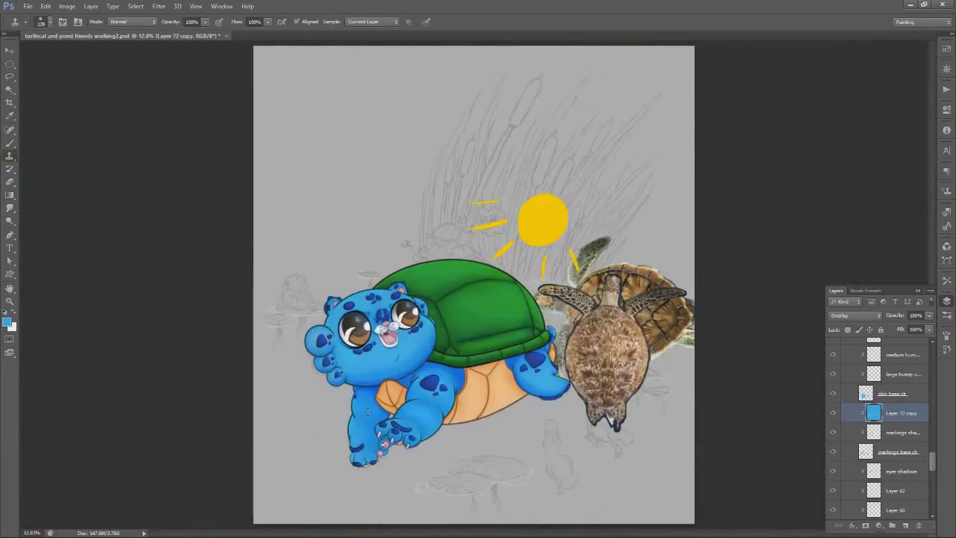
key("z")
left_click(393, 288)
left_click(393, 287)
left_click(393, 287)
left_click(396, 287)
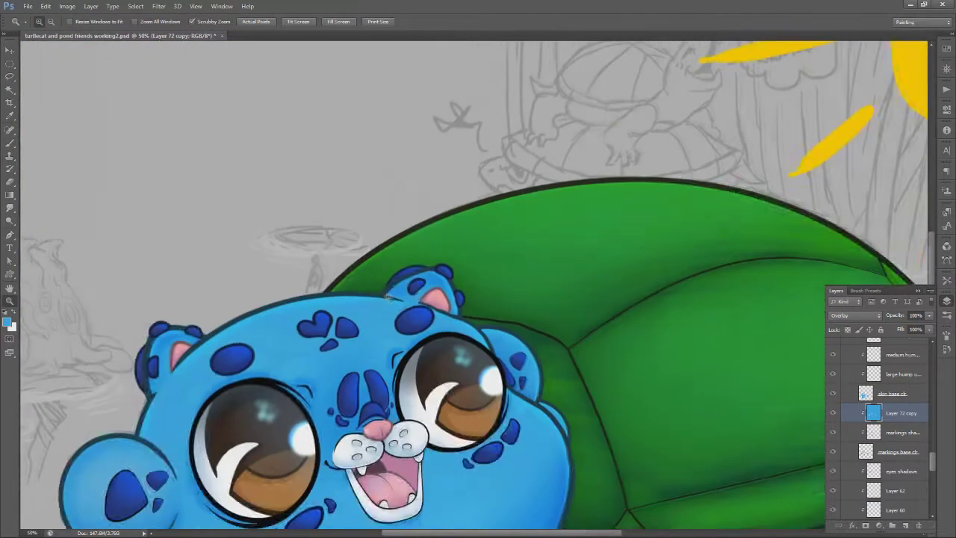
left_click(407, 288)
left_click(432, 291)
mouse_move(932, 456)
left_mouse_down()
mouse_move(931, 345)
mouse_move(930, 498)
left_mouse_up()
left_click(896, 347)
left_click(849, 396)
left_click(897, 395)
left_click(850, 396)
left_click(900, 446)
key("e")
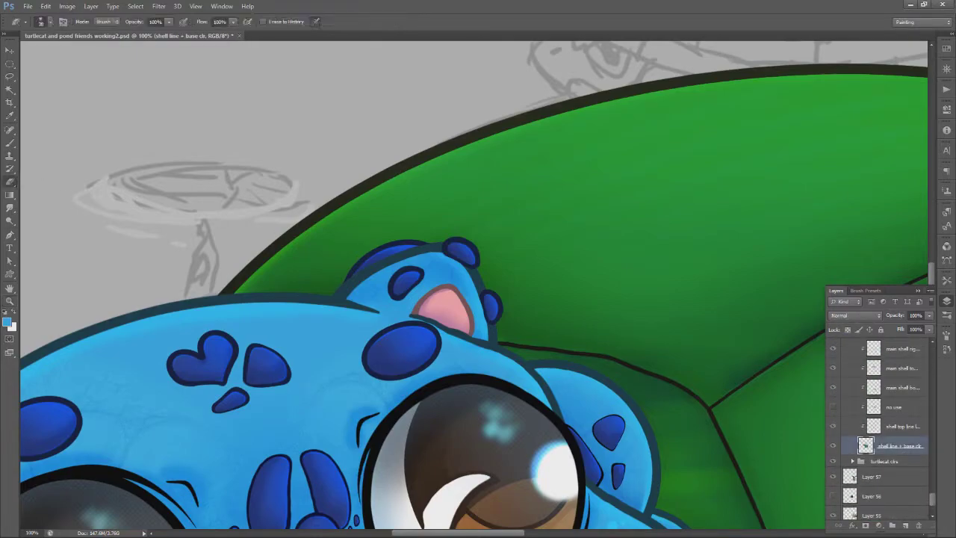
Inspect the ear markings on the markings base clr layer without its clipped shading layers, sample their dark blue, and restore the shading
left_click_drag(931, 499, 934, 393)
left_click(852, 486)
left_click(852, 431)
left_click_drag(932, 356, 929, 472)
left_click(898, 437)
left_click_drag(833, 417, 834, 398)
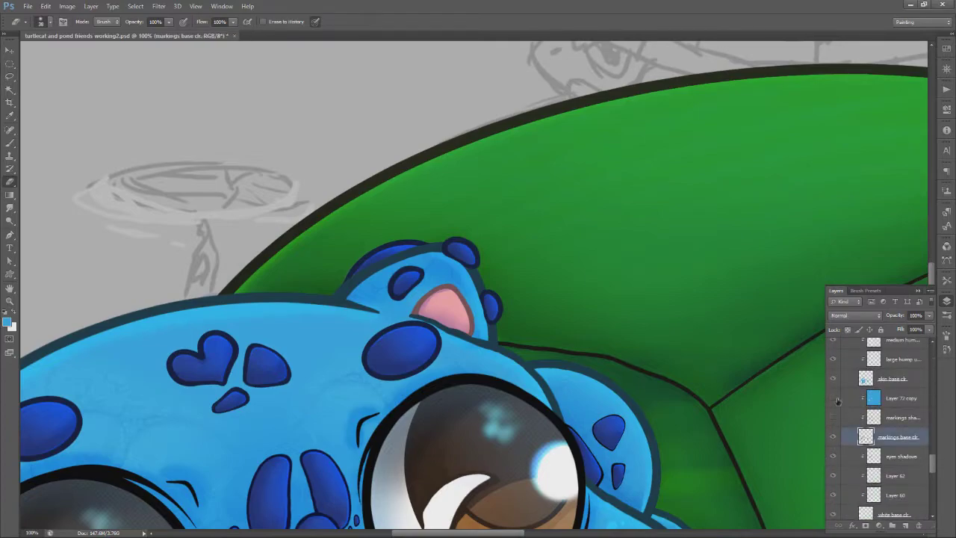
key("b")
left_click(381, 256, "alt")
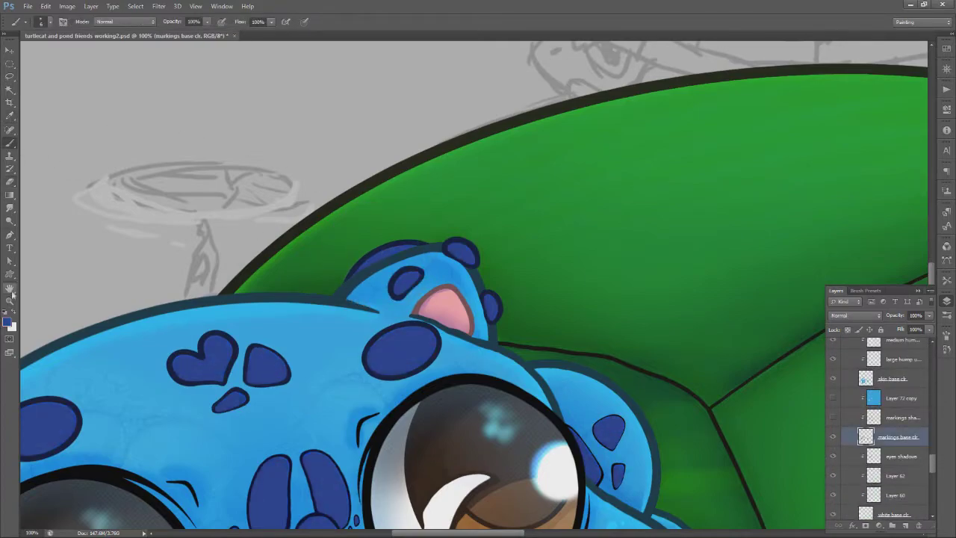
left_click(11, 290)
left_click_drag(90, 358, 592, 217)
key("b")
left_click(834, 417)
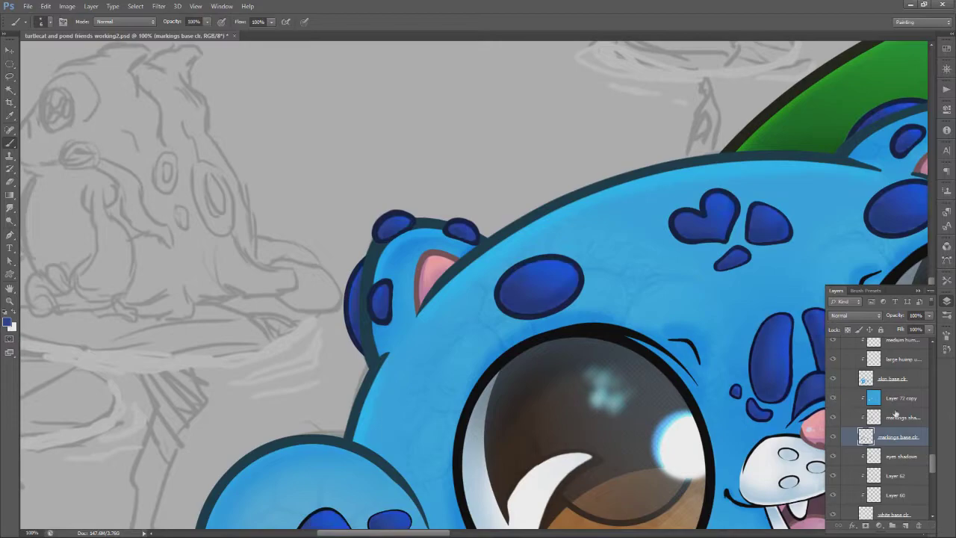
Hide the sea turtle reference photos and the sun layer, and collapse the TC Working group
left_click_drag(932, 462, 933, 366)
left_click(9, 51)
key("ctrl+0")
left_click(833, 420)
left_click(833, 460)
left_click(833, 464)
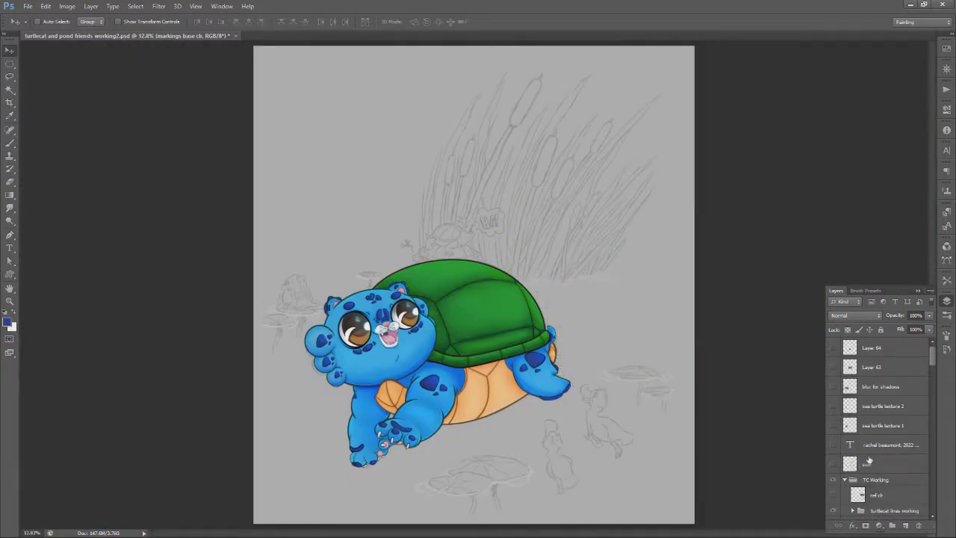
left_click_drag(934, 351, 932, 364)
left_click(853, 414)
left_click(845, 371)
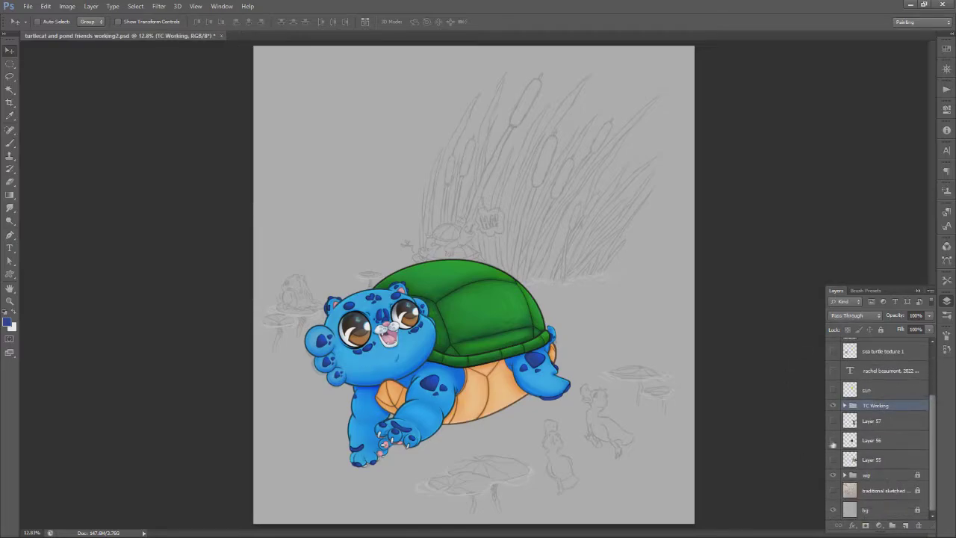
Duplicate the TC Working group, hide the original, and merge the copy into a single layer
left_click(834, 406)
left_click(833, 406)
left_click_drag(896, 407, 905, 525)
left_click(833, 417)
right_click(887, 407)
left_click(858, 301)
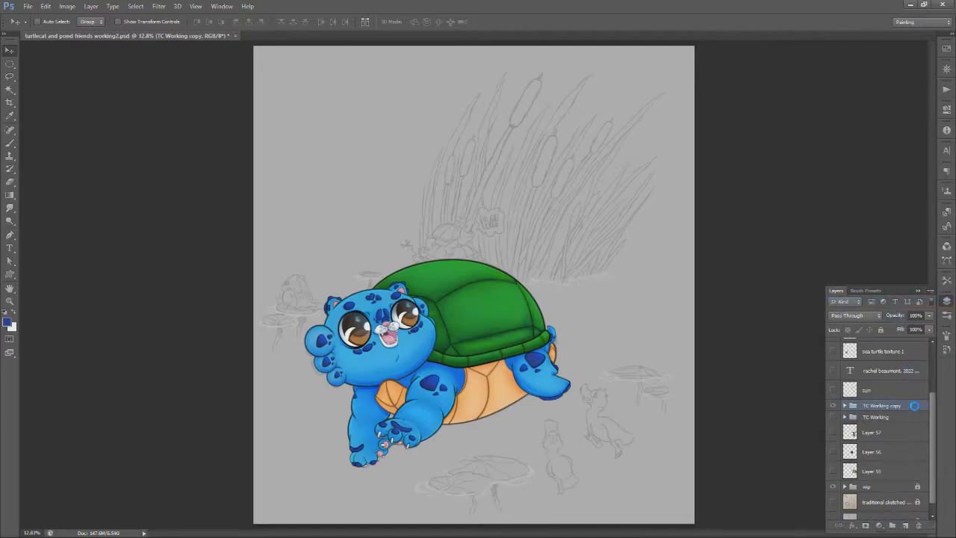
Give the merged turtlecat copy a white outside Stroke layer style and adjust the stroke's size
double_click(908, 413)
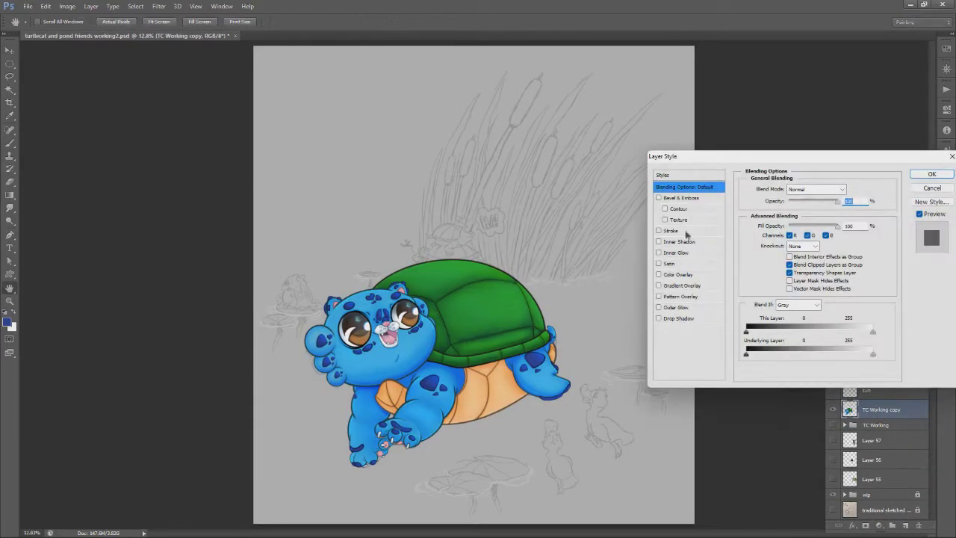
left_click(686, 232)
left_click(769, 258)
left_click(691, 150)
left_click(918, 143)
left_click_drag(783, 190, 790, 194)
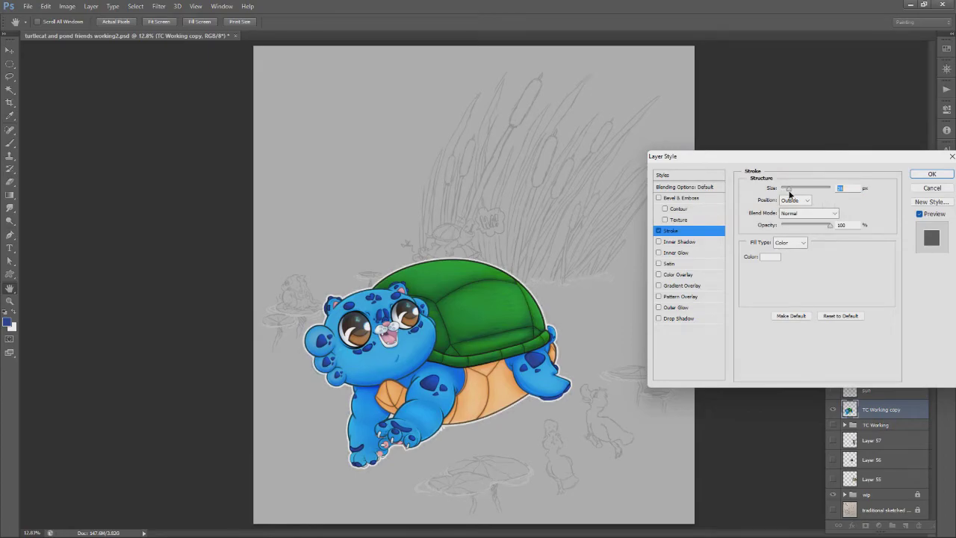
key("Return")
Create a new clipped layer just above Layer 51 in the under-shell layers and set its blend mode to Multiply
key("z")
left_click(441, 440)
left_click(442, 439)
left_click(441, 439)
left_click(440, 435)
left_click(438, 433)
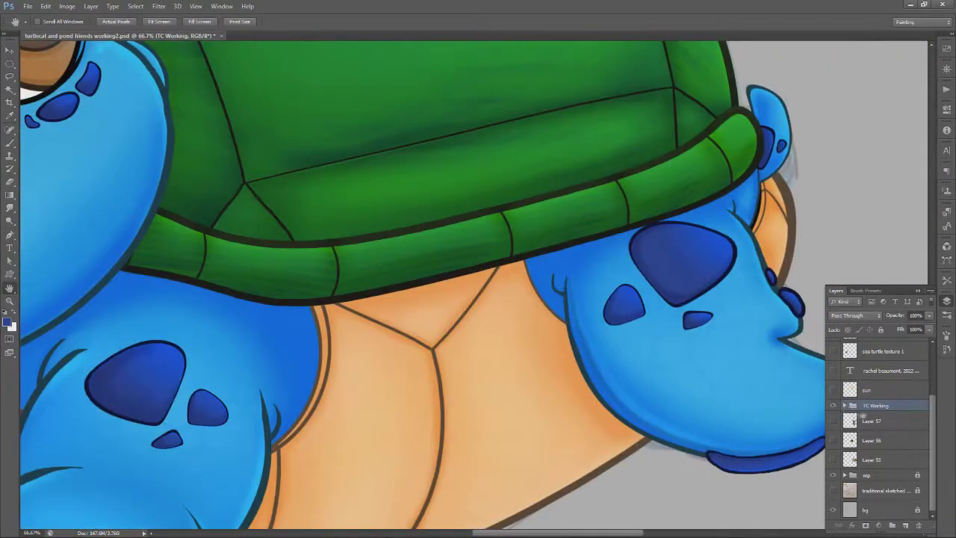
left_click(845, 404)
scroll(882, 433, "down", 3)
left_click(896, 407)
left_click(900, 447)
left_click(897, 464)
left_click(905, 525)
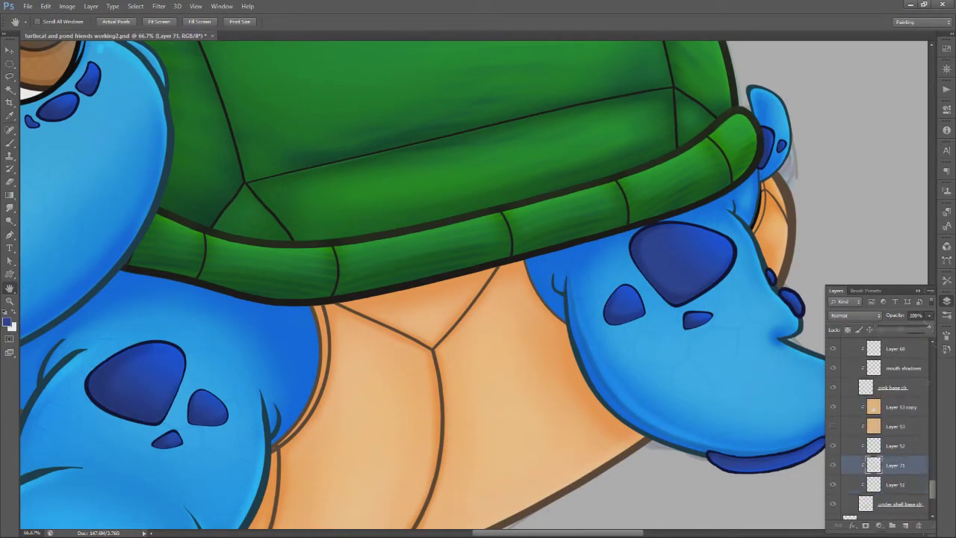
left_click(855, 315)
left_click(855, 89)
Sample the flat peach colour of the under shell with the shading layers hidden, undoing a stray gradient
left_click_drag(834, 428, 834, 408)
mouse_move(833, 466)
left_mouse_down()
mouse_move(833, 408)
mouse_move(834, 465)
left_mouse_up()
key("o")
key("alt+i")
key("Escape")
key("i")
left_click(512, 426)
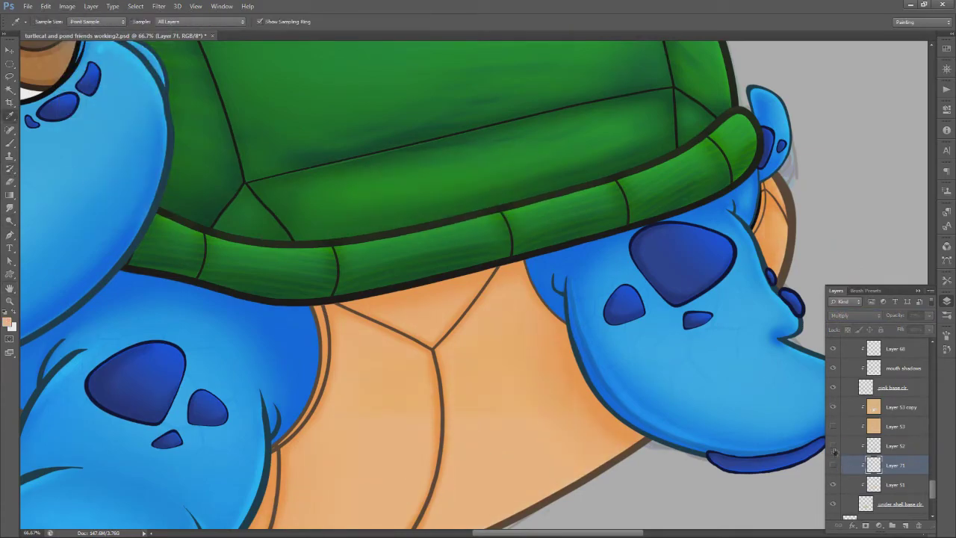
key("g")
key("ctrl+z")
Paint soft Multiply shading on the under shell below the shell rim, beside the front leg, and around the hind leg
key("b")
right_click(426, 238)
left_click(474, 307)
left_click(481, 265)
key("Return")
left_click_drag(485, 261, 264, 301)
left_click_drag(324, 336, 323, 377)
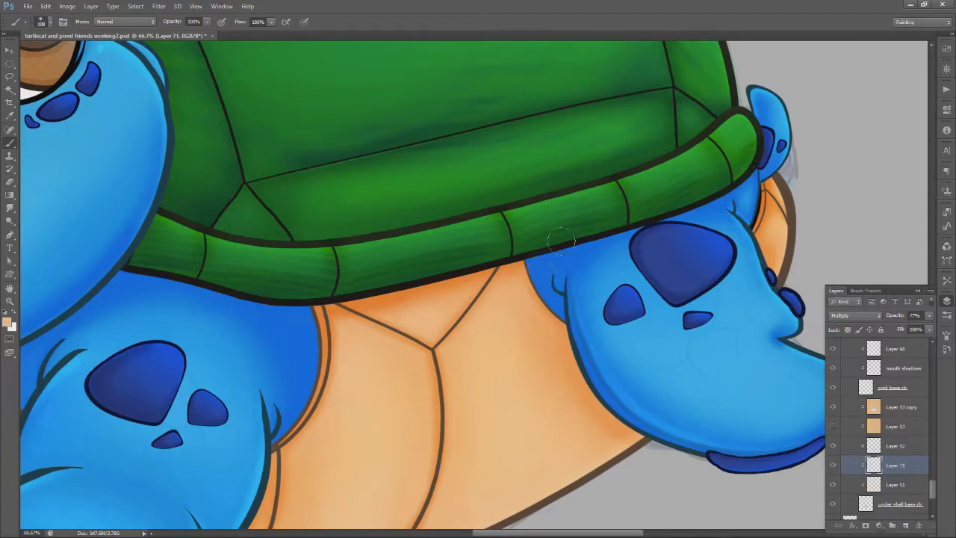
left_click_drag(759, 237, 773, 268)
left_click_drag(612, 419, 571, 329)
Continue the soft peach shading on the under shell around the raised front leg and the chest section below the chin
key("space")
left_click_drag(365, 399, 542, 264)
mouse_move(195, 278)
left_mouse_down()
mouse_move(179, 348)
mouse_move(130, 406)
left_mouse_up()
left_click_drag(57, 319, 35, 261)
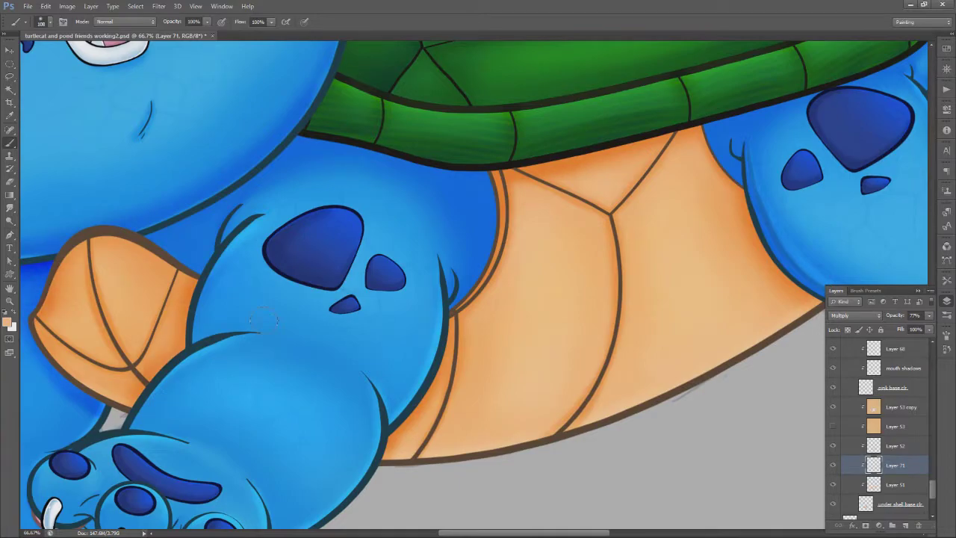
Soften the new under-shell shading layer with a Gaussian Blur
scroll(263, 321, "down", 2)
key("g")
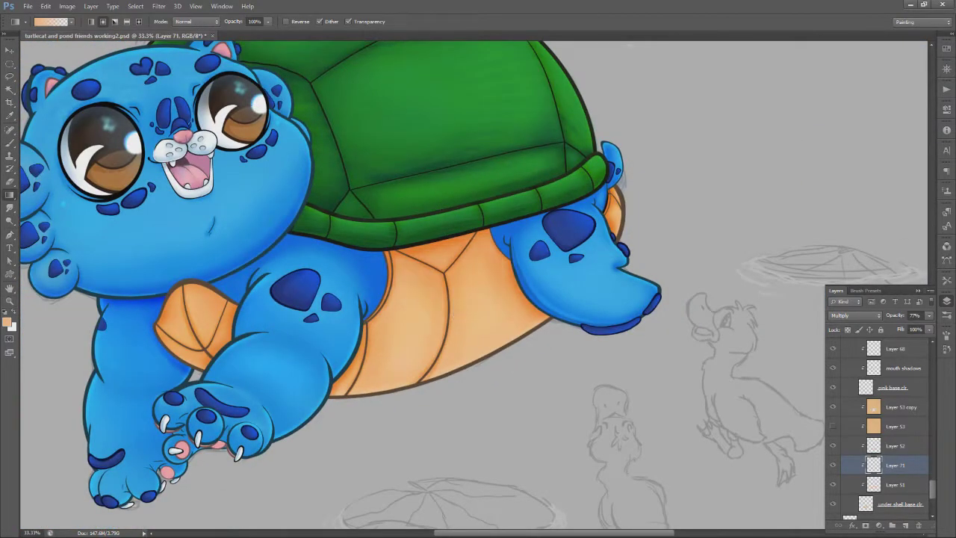
left_click_drag(396, 371, 396, 371)
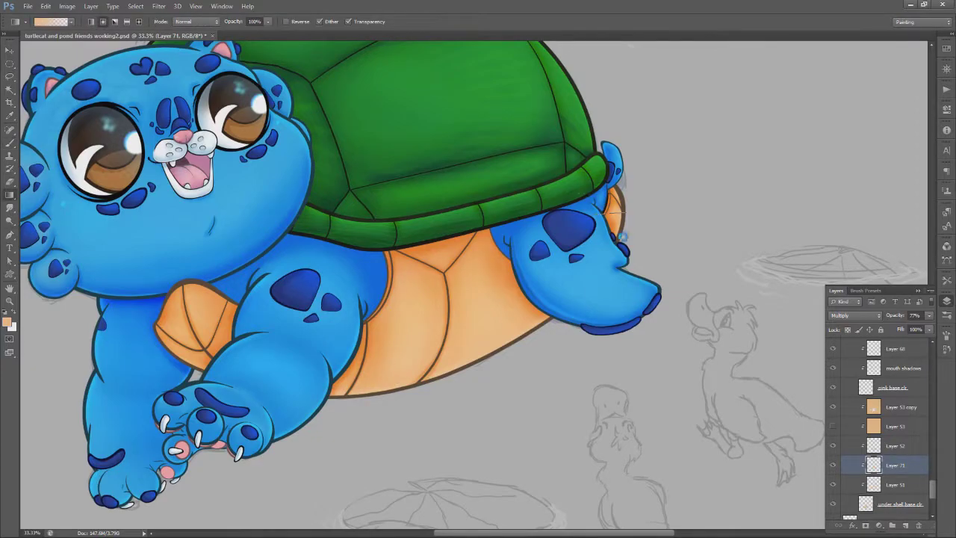
scroll(448, 275, "down", 3)
key("s")
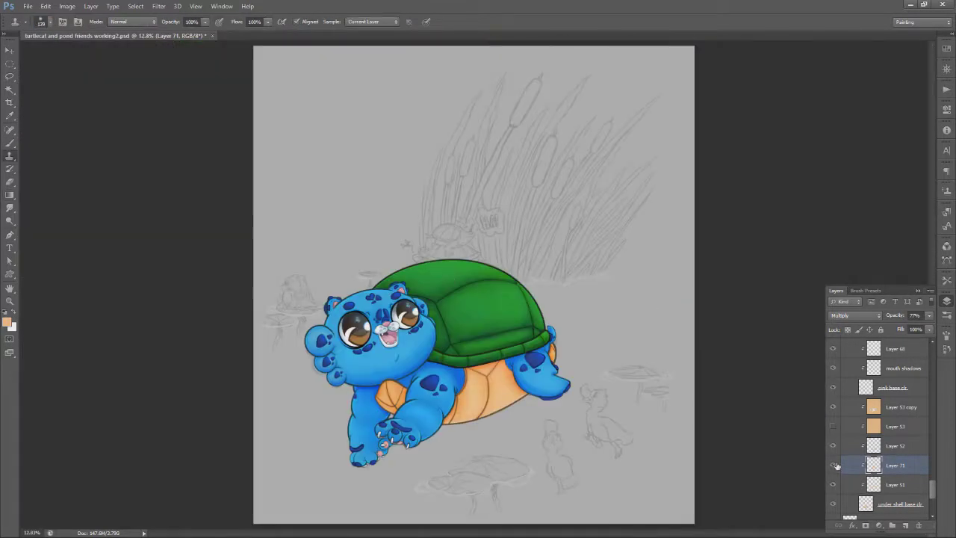
left_click(159, 6)
left_click(306, 176)
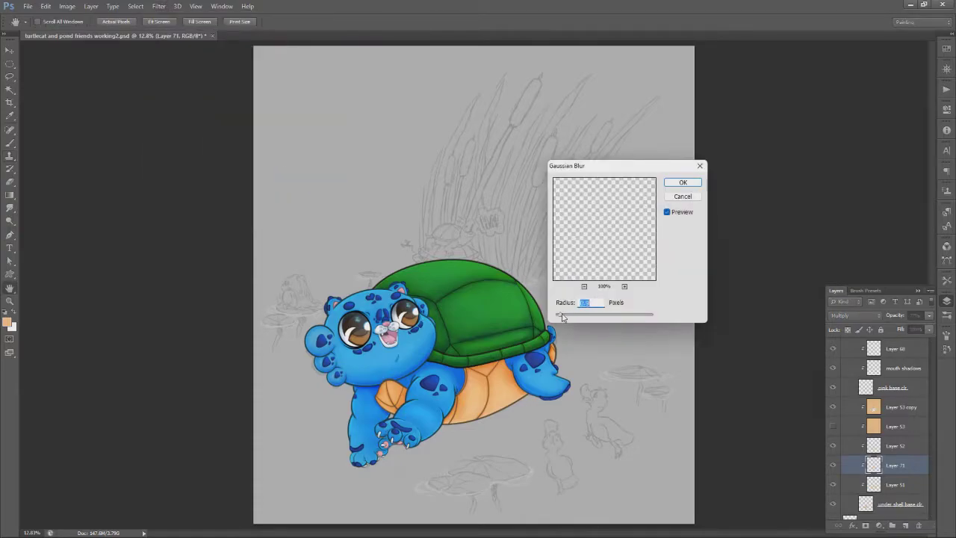
mouse_move(587, 319)
left_mouse_down()
mouse_move(610, 318)
mouse_move(590, 314)
left_mouse_up()
key("Return")
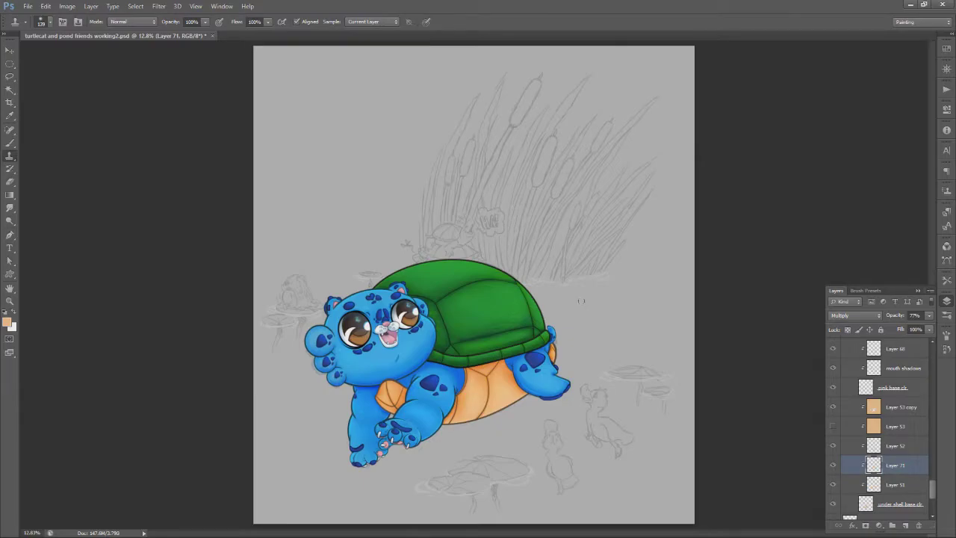
Collapse the layer groups, duplicate TC Working, hide the original, and merge the updated copy into one layer
left_click_drag(933, 495, 932, 372)
left_click(853, 420)
left_click(845, 378)
left_click_drag(889, 408, 905, 525)
left_click(833, 419)
right_click(885, 409)
left_click(886, 349)
Apply a Stroke layer style in white (ffffff) around the merged turtlecat copy
right_click(912, 409)
left_click(908, 412)
double_click(908, 411)
left_click(671, 231)
left_click(770, 257)
left_click(692, 149)
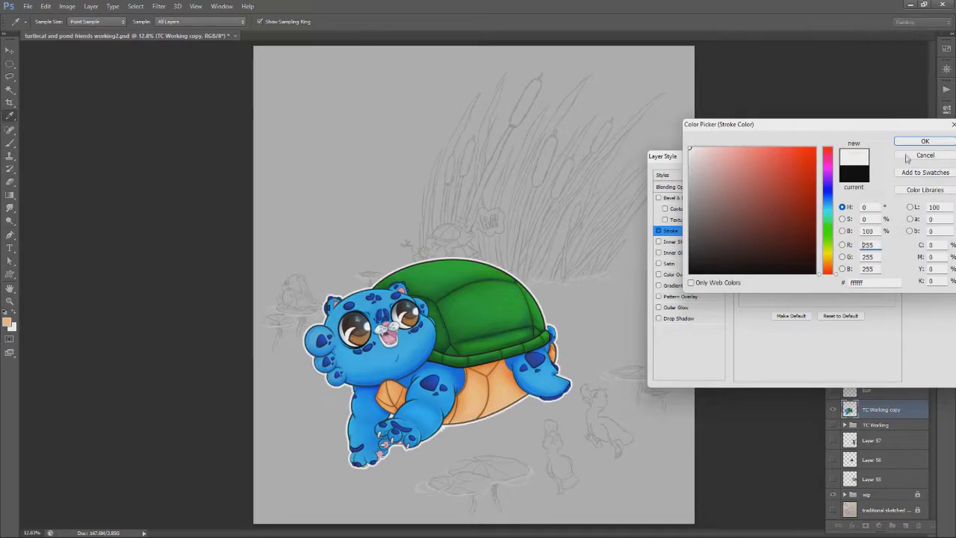
left_click(924, 141)
left_click(932, 174)
Try erasing along the edge between the raised front leg and the under shell on the merged copy, and undo it
key("z")
left_click(440, 434)
left_click(441, 435)
left_click(441, 434)
left_click(441, 434)
key("e")
mouse_move(457, 407)
left_mouse_down()
mouse_move(489, 386)
mouse_move(502, 397)
mouse_move(461, 383)
left_mouse_up()
key("ctrl+z")
right_click(488, 374)
Hide the wip sketch group while checking the edges without the stroke effect, restore the effect, and save the document
left_click(854, 424)
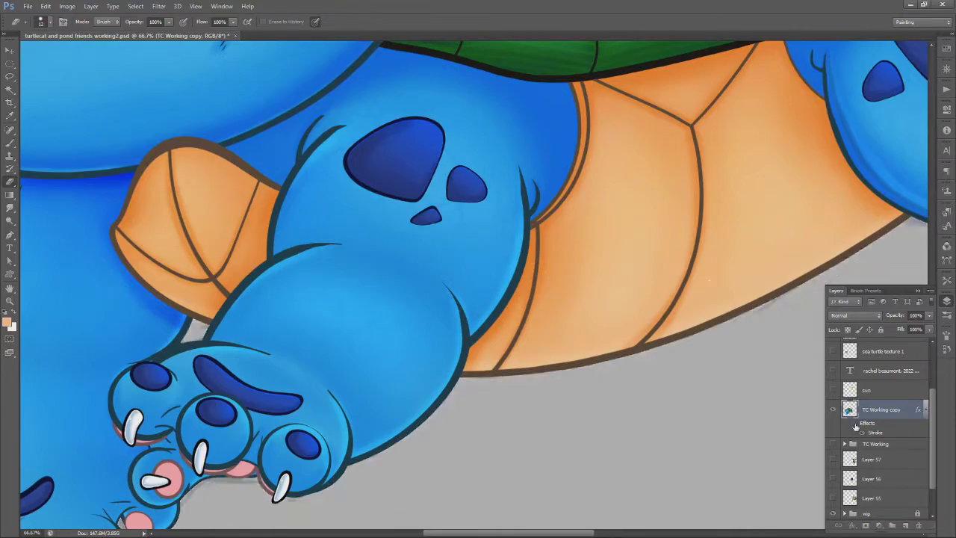
scroll(927, 433, "down", 2)
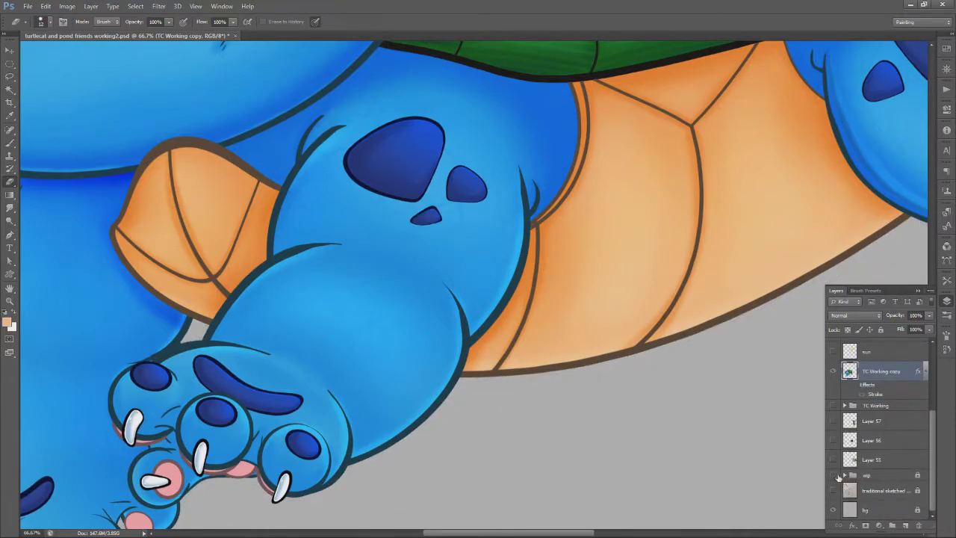
left_click(854, 385)
key("ctrl+0")
key("ctrl+s")
Create a new layer above the merged turtlecat copy and make white the brush colour
left_click(510, 340, "ctrl")
left_click(511, 340, "ctrl")
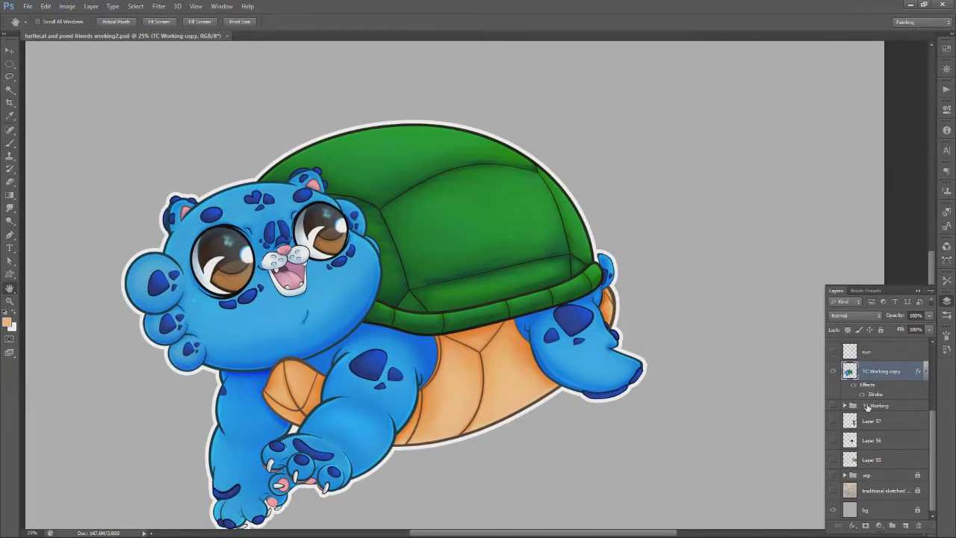
left_click(906, 527)
left_click_drag(638, 248, 523, 276)
key("b")
key("d")
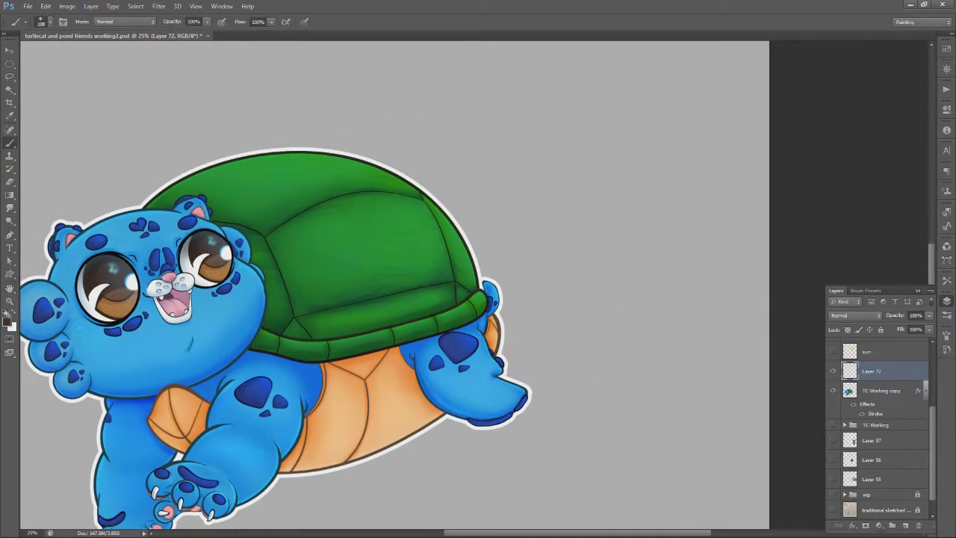
key("x")
Paint three rough white bubble shapes beside the turtlecat's tail with the brush at 50% opacity
right_click(562, 278)
left_click(593, 346)
type("8")
key("Return")
right_click(563, 278)
left_click(612, 345)
left_click(208, 22)
left_click_drag(209, 34, 182, 34)
left_click_drag(514, 312, 522, 300)
left_click_drag(523, 263, 524, 268)
left_click_drag(529, 228, 537, 234)
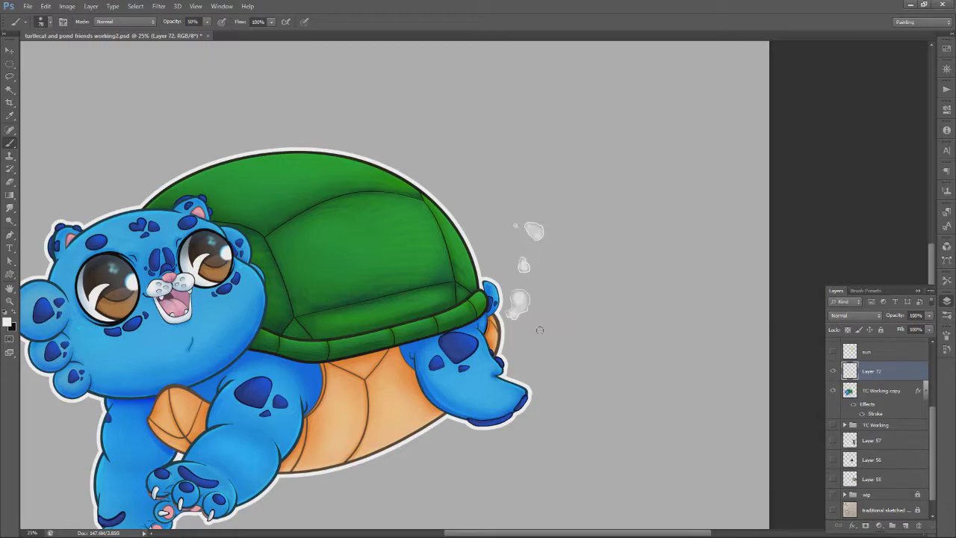
Select the uppermost rough bubble with the Lasso, delete it, and clear the selection
key("l")
left_click_drag(549, 226, 541, 245)
key("Delete")
key("ctrl+d")
Repaint the uppermost white bubble with an adjusted brush and refine its shape with the Eraser
key("b")
left_click_drag(208, 22, 263, 33)
right_click(559, 218)
left_click(590, 286)
left_click(534, 256)
left_click_drag(559, 251, 543, 244)
key("ctrl+z")
key("e")
left_click(530, 232)
right_click(565, 219)
left_click_drag(545, 227, 543, 250)
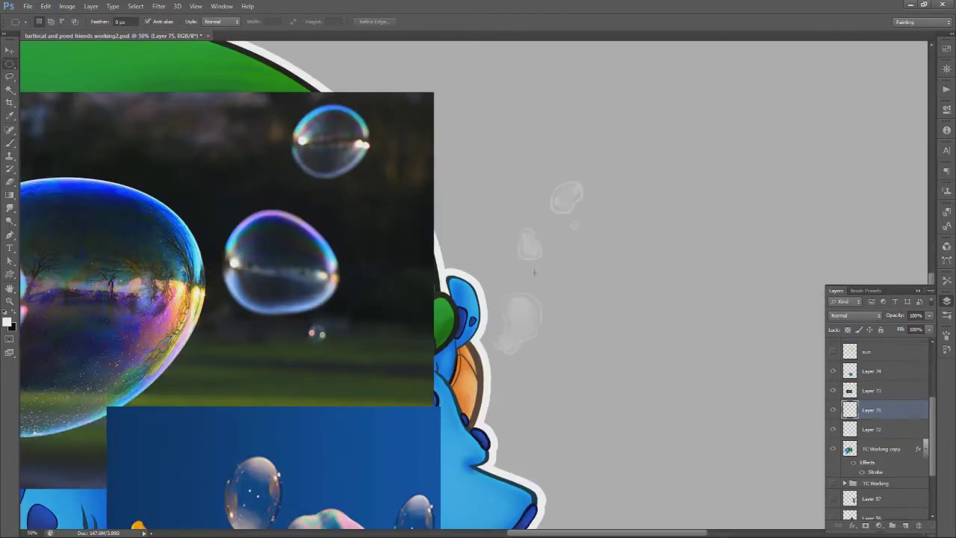
Make an elliptical selection around the largest rough bubble and give it a 5 px white stroke centred on the edge
mouse_move(499, 291)
left_mouse_down()
mouse_move(572, 334)
mouse_move(572, 369)
left_mouse_up()
right_click(543, 311)
left_click(579, 468)
key("Return")
key("ctrl+z")
right_click(540, 336)
left_click(586, 276)
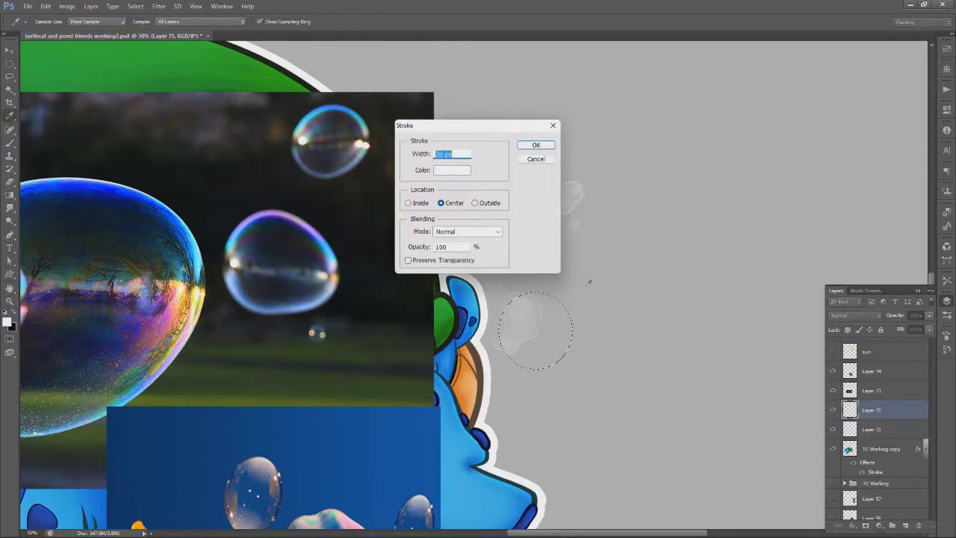
type("5")
key("Return")
Nudge the stroked outline up and left, and warp it to follow the upper part of the largest rough bubble
key("v")
key("shift+Left")
key("shift+Up")
left_click(45, 6)
mouse_move(105, 202)
left_click(192, 262)
left_click_drag(499, 331, 515, 331)
left_click_drag(493, 289, 474, 299)
left_click_drag(565, 338, 517, 343)
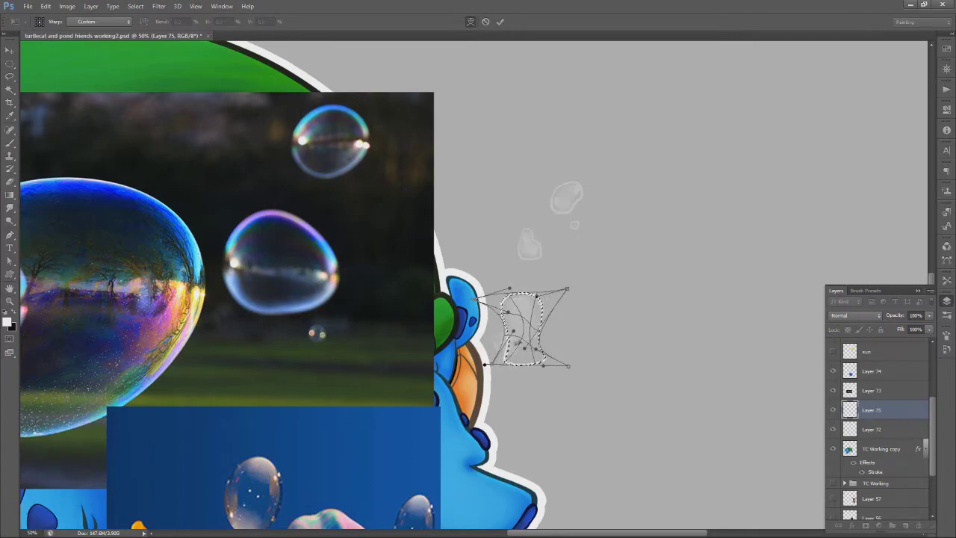
key("Return")
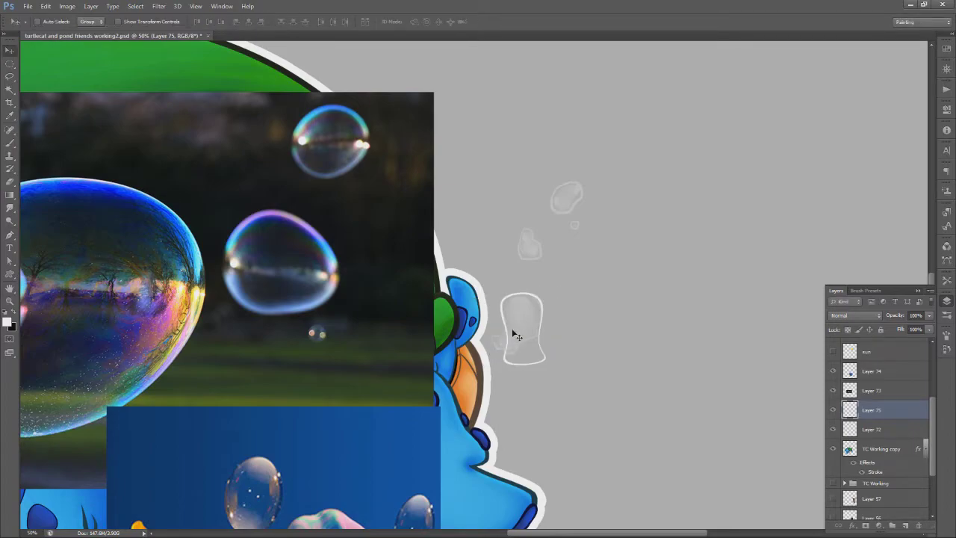
Erase the lower part of the warped outline where it departs from the largest rough bubble
key("z")
left_click(521, 331)
left_click(521, 331)
key("e")
mouse_move(501, 332)
left_mouse_down()
mouse_move(550, 394)
mouse_move(570, 325)
left_mouse_up()
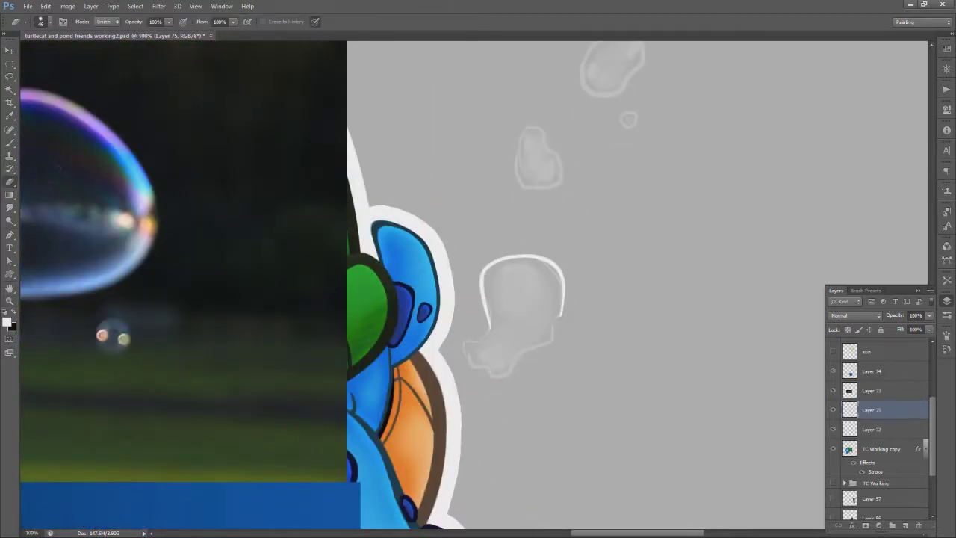
Complete the largest bubble's lower outline by hand with a 10 px white brush, including the tiny bubble beside it
key("b")
right_click(626, 297)
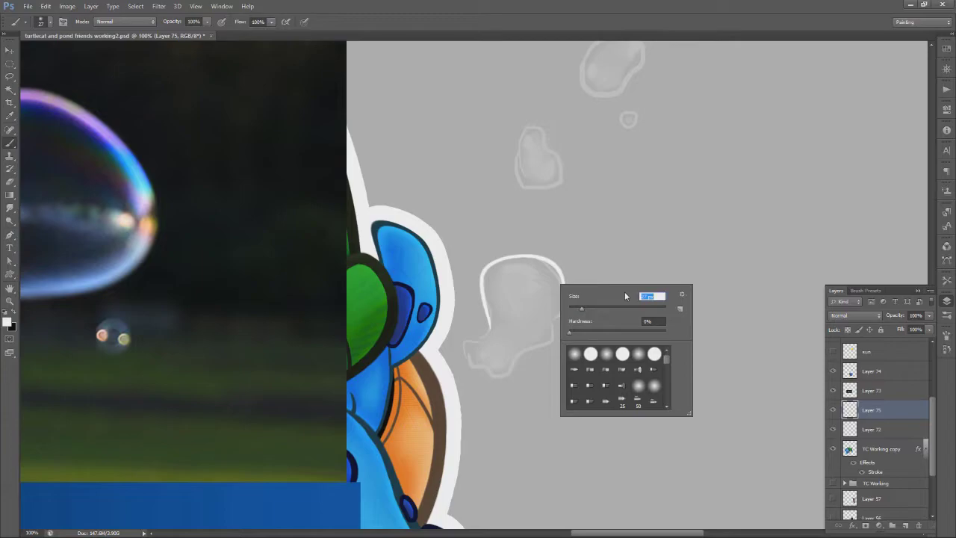
type("10")
key("Return")
key("ctrl+z")
right_click(515, 315)
left_click(548, 387)
key("Return")
mouse_move(463, 357)
left_mouse_down()
mouse_move(489, 372)
mouse_move(518, 373)
mouse_move(555, 336)
mouse_move(560, 316)
mouse_move(550, 342)
mouse_move(479, 374)
mouse_move(460, 339)
mouse_move(487, 331)
left_mouse_up()
key("ctrl+z")
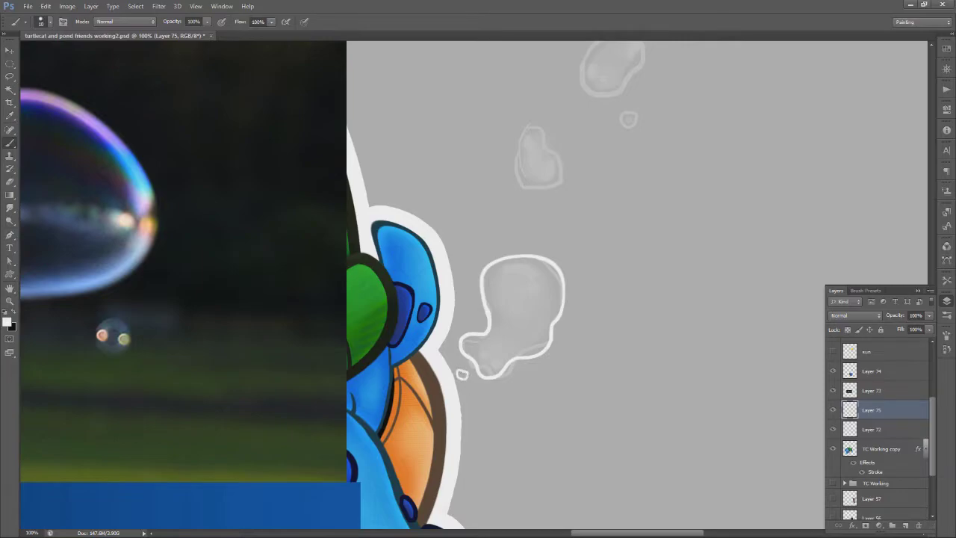
Outline the remaining upper bubbles in white over their rough shapes
left_click_drag(531, 251, 451, 337)
mouse_move(465, 233)
left_mouse_down()
mouse_move(443, 219)
mouse_move(433, 249)
mouse_move(467, 274)
mouse_move(466, 233)
left_mouse_up()
mouse_move(541, 110)
left_mouse_down()
mouse_move(519, 155)
mouse_move(518, 127)
mouse_move(507, 179)
mouse_move(543, 165)
mouse_move(564, 139)
mouse_move(548, 118)
mouse_move(505, 144)
mouse_move(515, 180)
mouse_move(551, 158)
mouse_move(562, 128)
mouse_move(528, 121)
left_mouse_up()
key("ctrl+z")
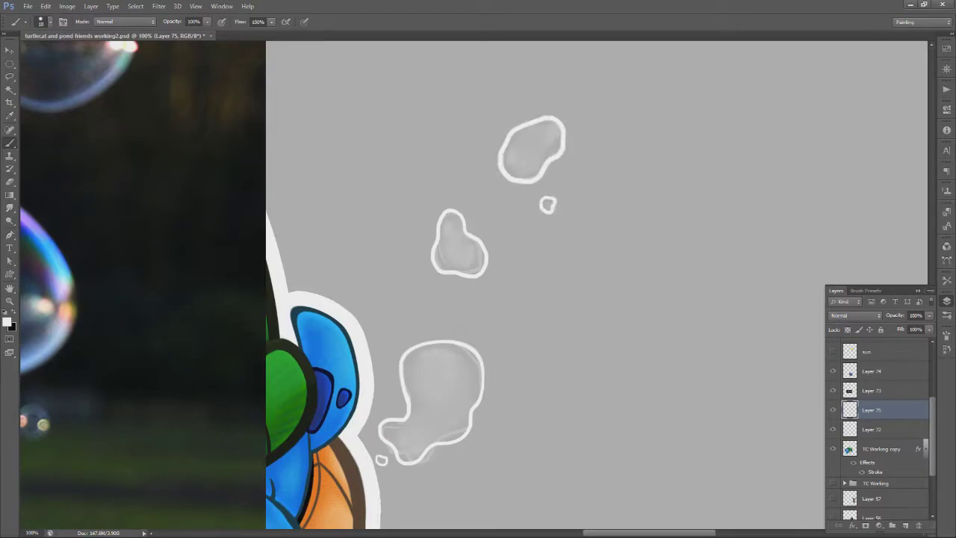
Rename the outline layer as "bubbles line"
double_click(872, 410)
type("bubbles line")
key("Return")
Sample a light cyan and a blue from the large soap bubble in the reference photo as painting colours
left_click(509, 360, "alt")
left_click_drag(451, 339, 489, 330)
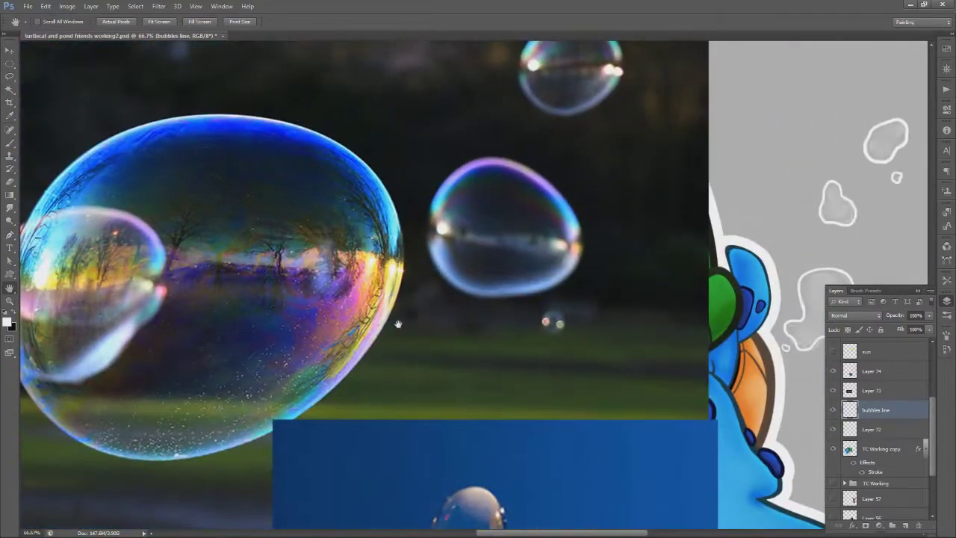
key("i")
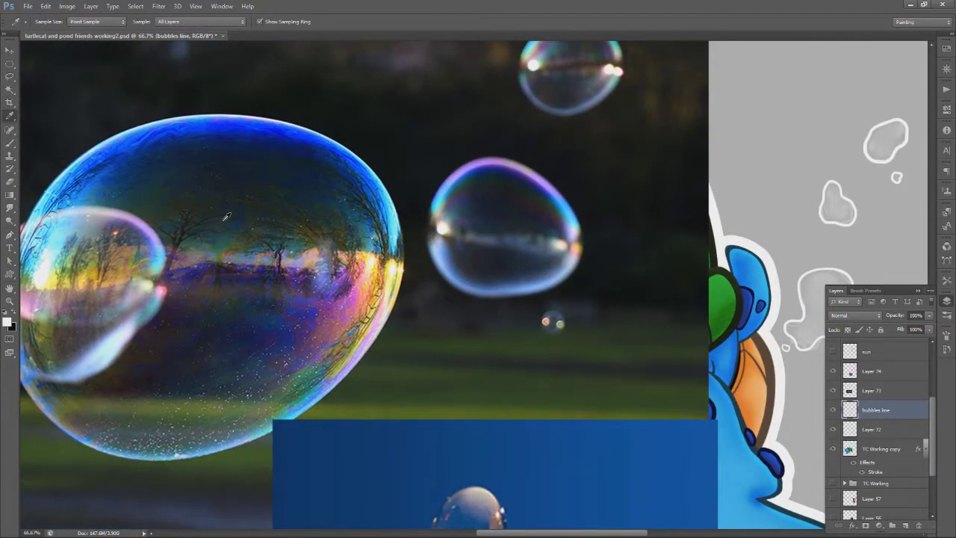
left_click_drag(164, 132, 395, 207)
left_click_drag(214, 448, 218, 448)
Hide the rough bubble layer, Layer 72, and create a new layer directly beneath the bubbles line layer
key("h")
left_click_drag(762, 366, 580, 382)
left_click(873, 429)
left_click(833, 430)
left_click(833, 429)
left_click(833, 429)
left_click(905, 525)
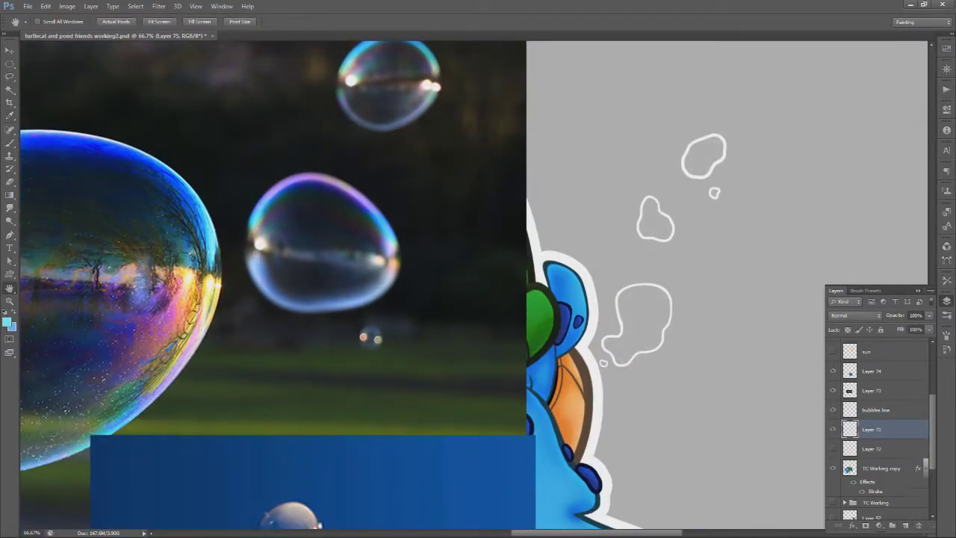
Select the largest bubble's interior, expand the selection, and fill it with a linear cyan-to-blue gradient
key("w")
left_click(638, 321)
left_click(135, 6)
mouse_move(179, 115)
left_click(252, 134)
key("Return")
key("g")
left_click(71, 21)
left_click_drag(648, 346, 645, 297)
left_click(92, 22)
mouse_move(640, 348)
left_mouse_down()
mouse_move(643, 298)
mouse_move(647, 343)
left_mouse_up()
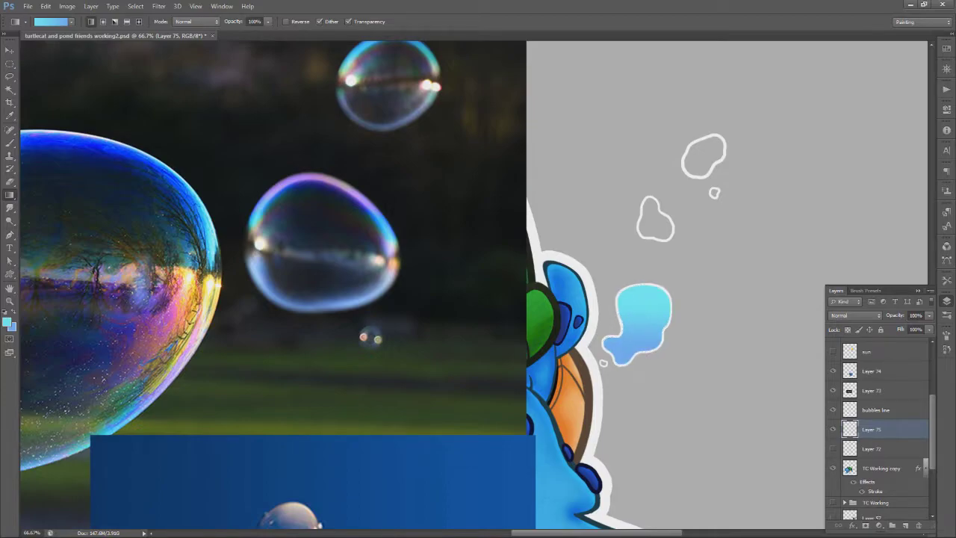
Lighten the gradient inside the largest bubble with a soft Eraser at 25% opacity and 35% flow
key("e")
key("2")
key("5")
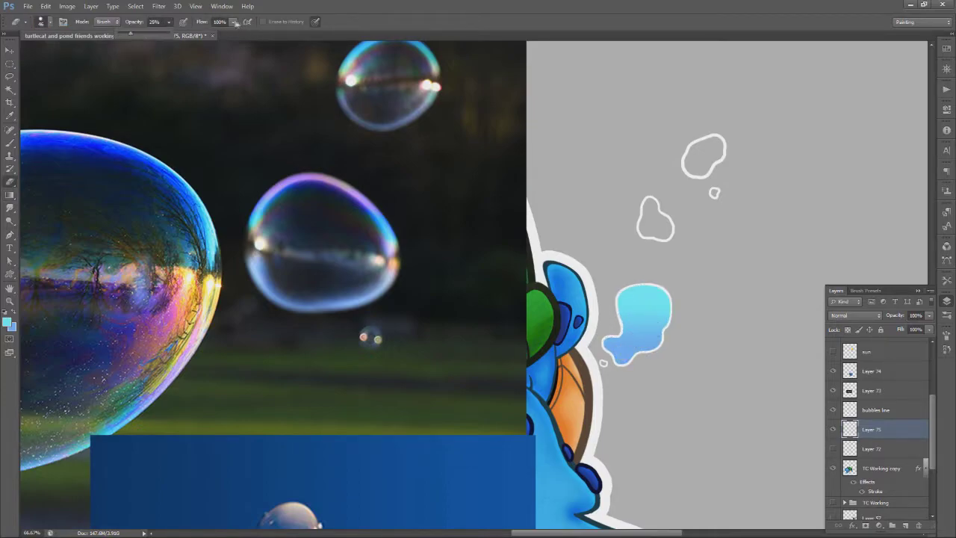
key("shift+3")
key("shift+5")
right_click(648, 348)
left_click(683, 373)
left_click(614, 348)
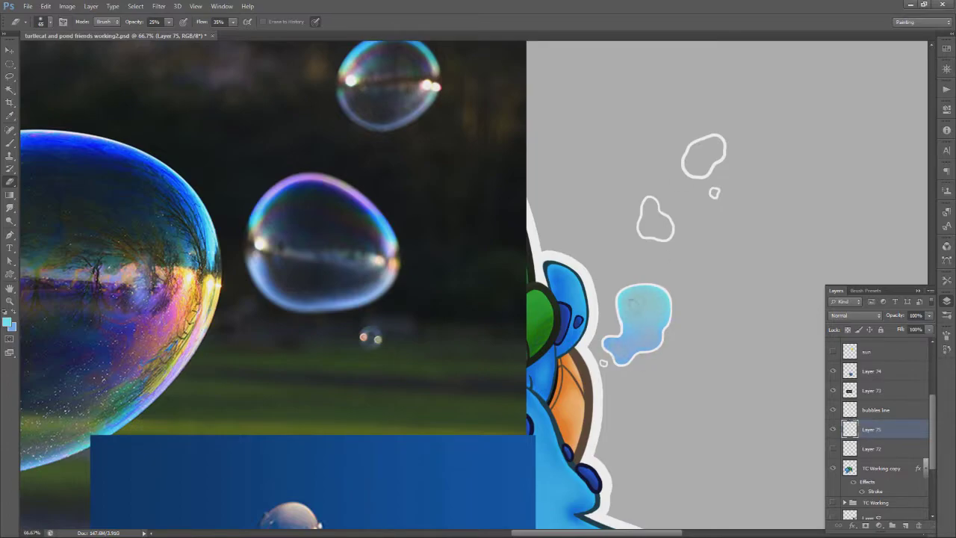
Create a new layer clipped to the bubble's gradient layer and sample pink from the reference bubbles
left_click(907, 525)
left_click(10, 289)
left_click_drag(419, 448, 402, 206)
left_click(10, 116)
left_click(402, 360)
key("h")
left_click_drag(503, 302, 406, 423)
right_click(881, 429)
left_click(859, 168)
Try a gradient in the sampled colours over the largest bubble on the clipped layer, and undo it
key("g")
left_click_drag(529, 167, 527, 204)
key("ctrl+z")
Paint a white reflection down the inside of the largest bubble and along its lower tail
key("b")
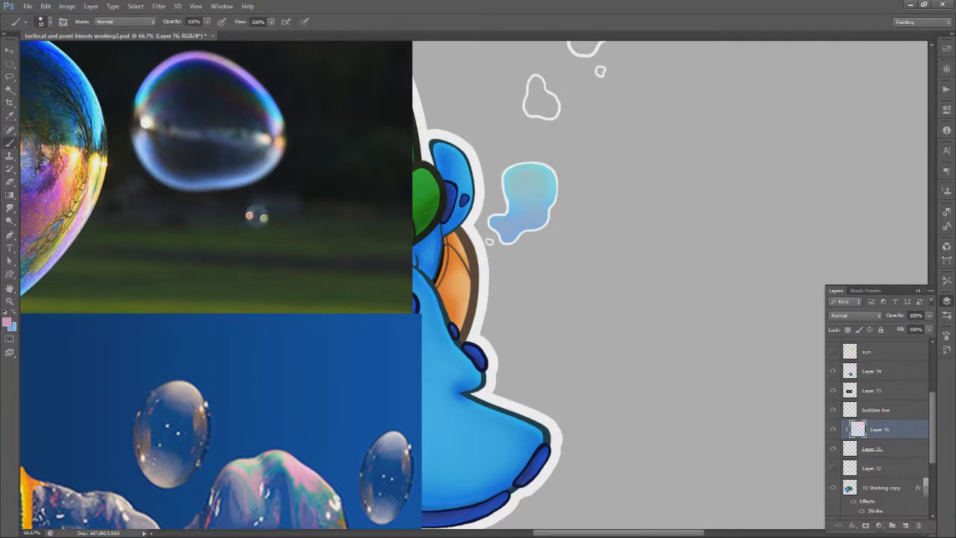
right_click(545, 179)
key("Escape")
mouse_move(586, 219)
left_mouse_down()
mouse_move(614, 196)
mouse_move(613, 179)
mouse_move(599, 208)
left_mouse_up()
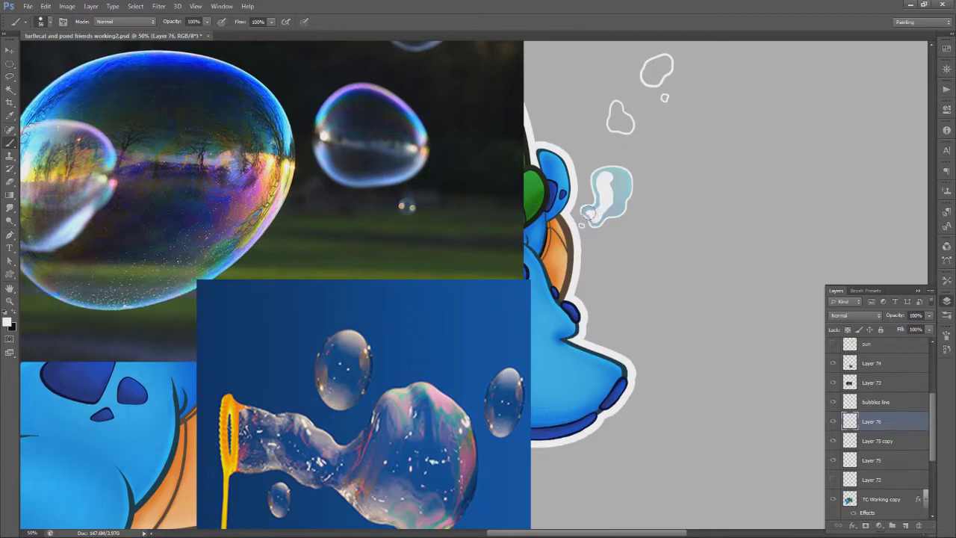
Set the white reflection layer to Overlay, lower its opacity, and soften the reflection with the Eraser
left_click(929, 316)
left_click(855, 316)
left_click_drag(930, 327, 889, 331)
left_click(846, 178)
left_click(929, 315)
left_click(889, 421)
key("e")
right_click(662, 196)
left_click(621, 199)
Create a new layer and paint small white highlights around the inner edge of the largest bubble
key("ctrl+shift+alt+n")
key("b")
left_click(597, 177)
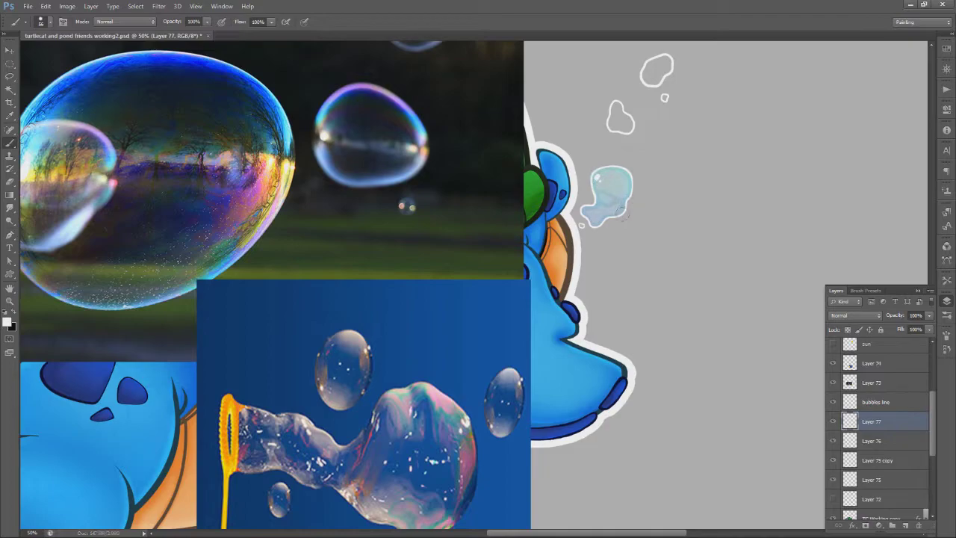
left_click_drag(619, 207, 609, 215)
left_click(592, 217)
left_click(622, 175)
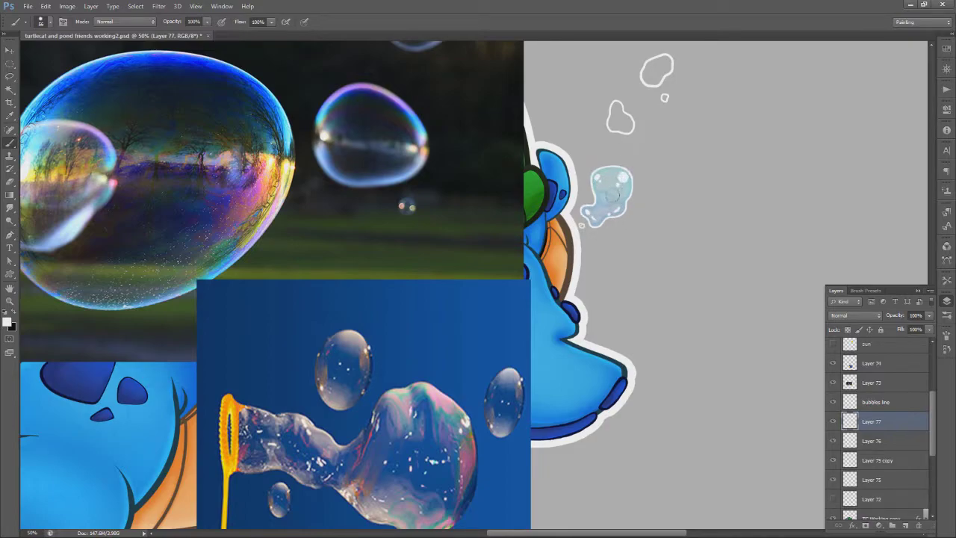
Compare the bubble with Layer 75 copy hidden, and reduce Layers 76, 75 copy and 75 to 32% opacity
left_click(880, 465)
left_click(833, 462)
left_click(833, 462)
left_click(872, 442)
left_click(882, 480, "shift")
left_click_drag(930, 316, 895, 331)
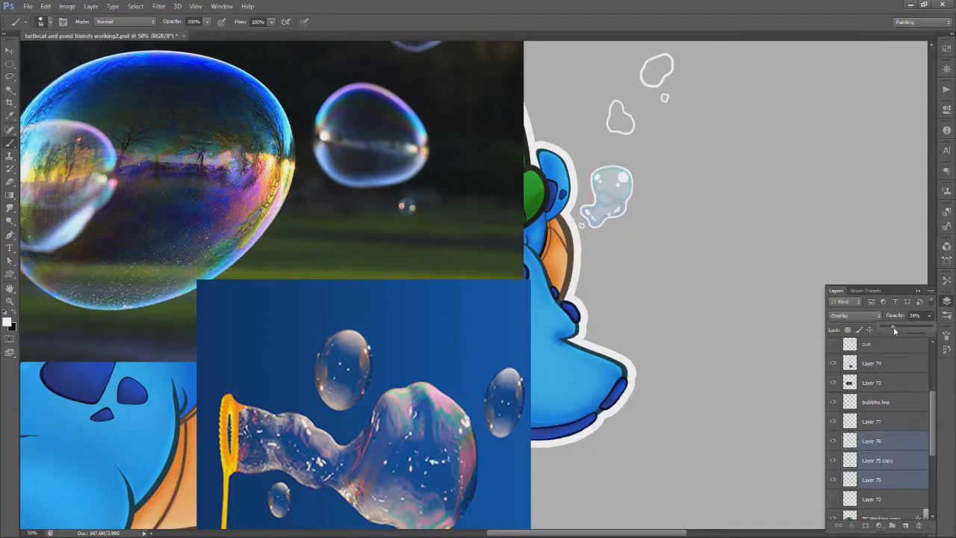
Paint small white highlights inside the other bubbles on the highlight layer, Layer 77
left_click(881, 421)
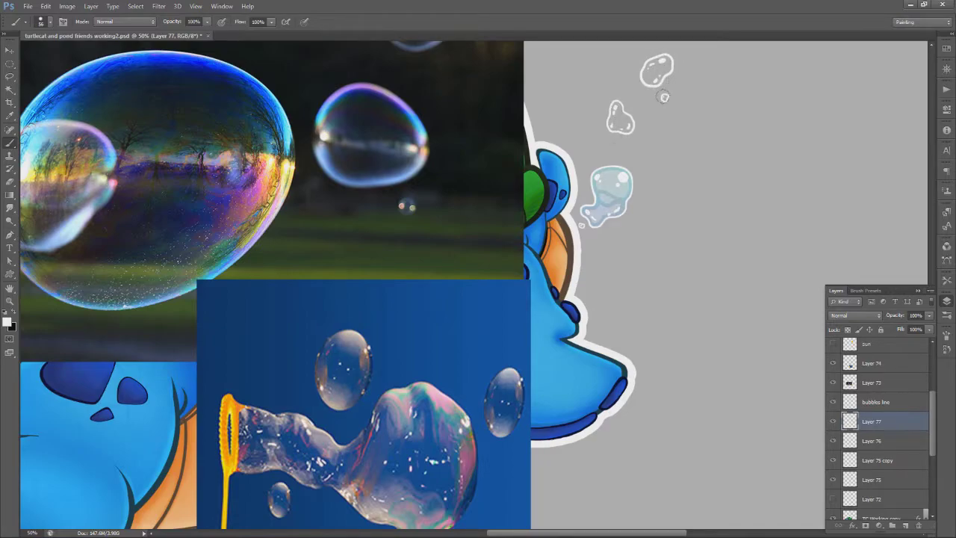
Set Layer 76's blend mode to Normal and toggle the bubble colour layers to compare their effect
left_click(882, 442)
left_click(885, 460)
left_click(883, 479)
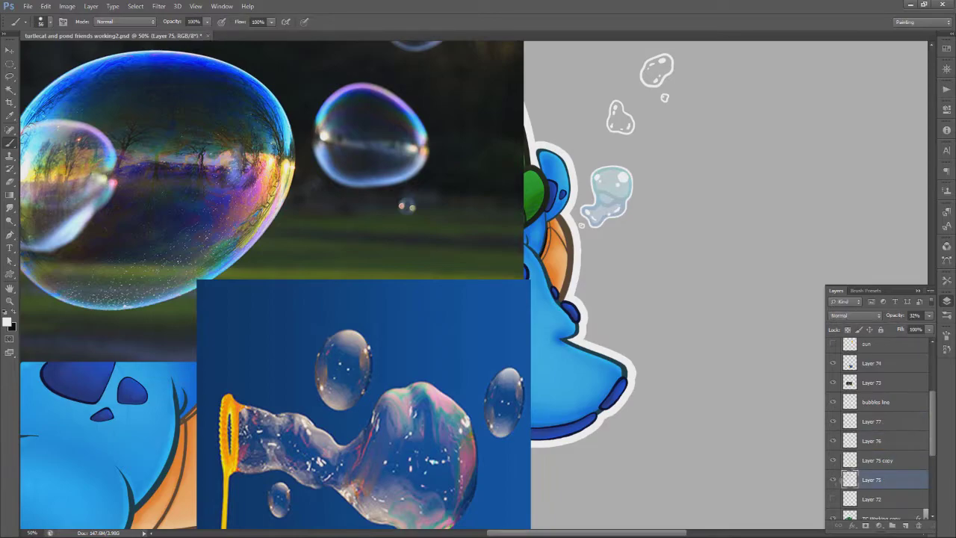
left_click(884, 460)
left_click(883, 443)
left_click(854, 315)
left_click(851, 59)
left_click(833, 441)
left_click(832, 442)
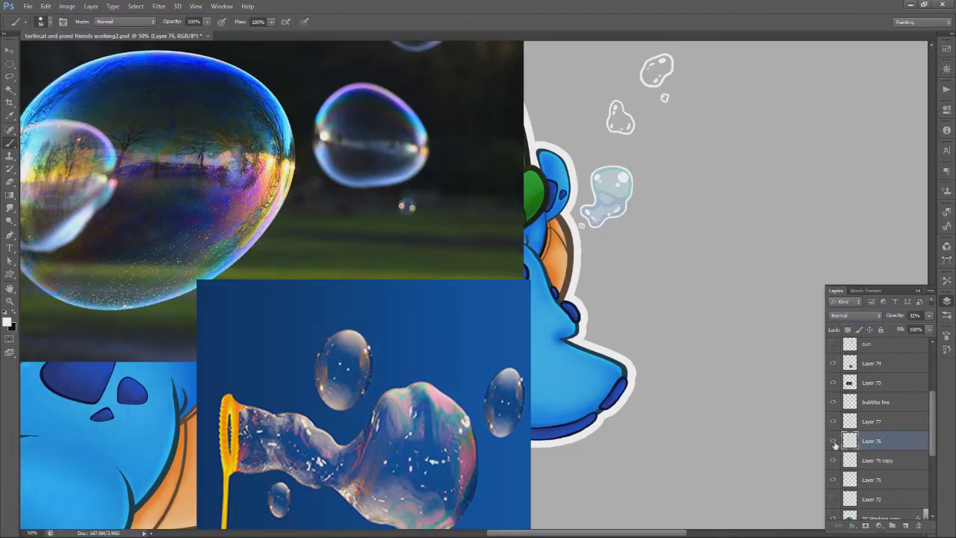
left_click(832, 442)
left_click(834, 460)
Raise Layer 75 to full opacity, sample the bubble's cyan and blue, and restore the layer to 32% opacity
left_click(882, 482)
left_click(928, 317)
left_click_drag(906, 327, 935, 327)
left_click(900, 483)
left_click(617, 168, "alt")
left_click(596, 216)
left_click(929, 315)
type("32")
key("Return")
key("z")
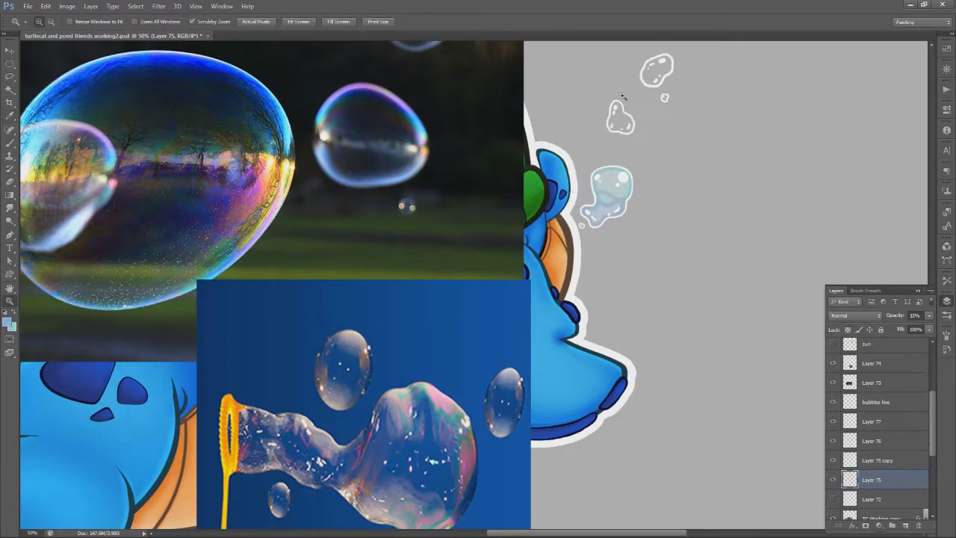
Fill the two medium bubbles on Layer 75 with a cyan-to-blue gradient, using the foreground-to-background gradient
left_click(624, 112)
key("l")
mouse_move(626, 112)
left_mouse_down()
mouse_move(572, 104)
mouse_move(627, 200)
mouse_move(636, 117)
mouse_move(596, 67)
mouse_move(625, 196)
mouse_move(598, 74)
left_mouse_up()
key("g")
left_click(72, 22)
left_click(20, 42)
key("space")
left_click_drag(776, 91, 501, 319)
key("l")
mouse_move(440, 149)
left_mouse_down()
mouse_move(463, 239)
mouse_move(543, 153)
mouse_move(441, 147)
left_mouse_up()
key("g")
mouse_move(485, 119)
left_mouse_down()
mouse_move(493, 224)
mouse_move(506, 162)
left_mouse_up()
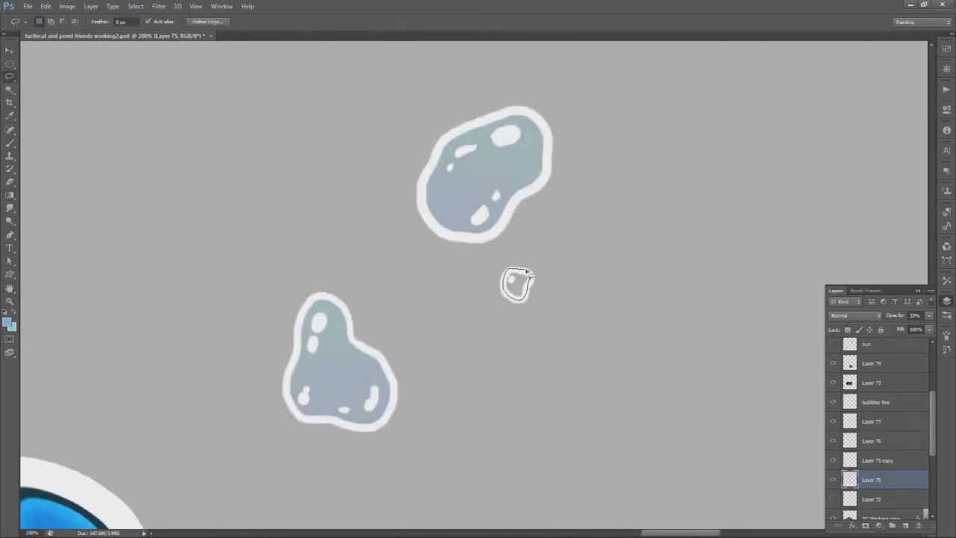
Select the two tiny bubbles and fill them with the same cyan-to-blue gradient
left_click_drag(528, 274, 529, 275)
key("g")
key("l")
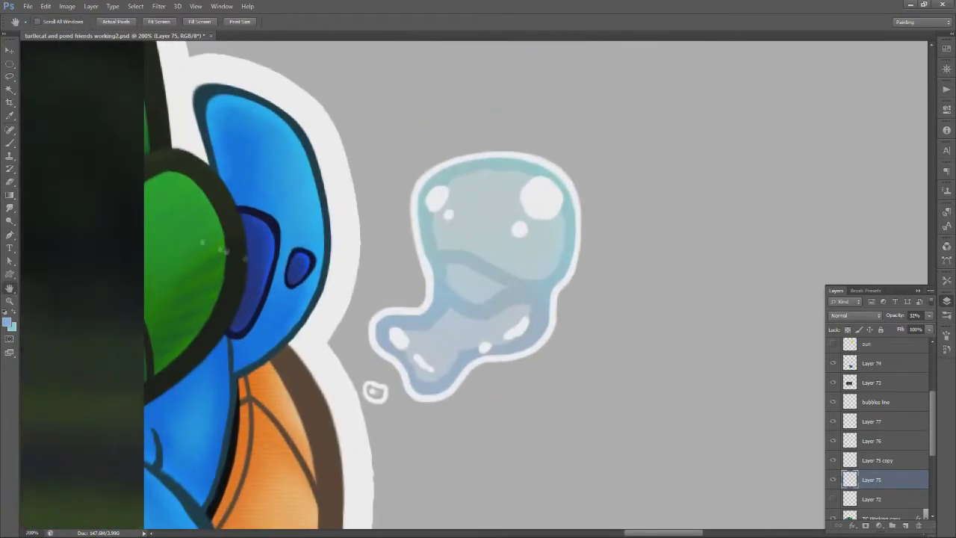
key("g")
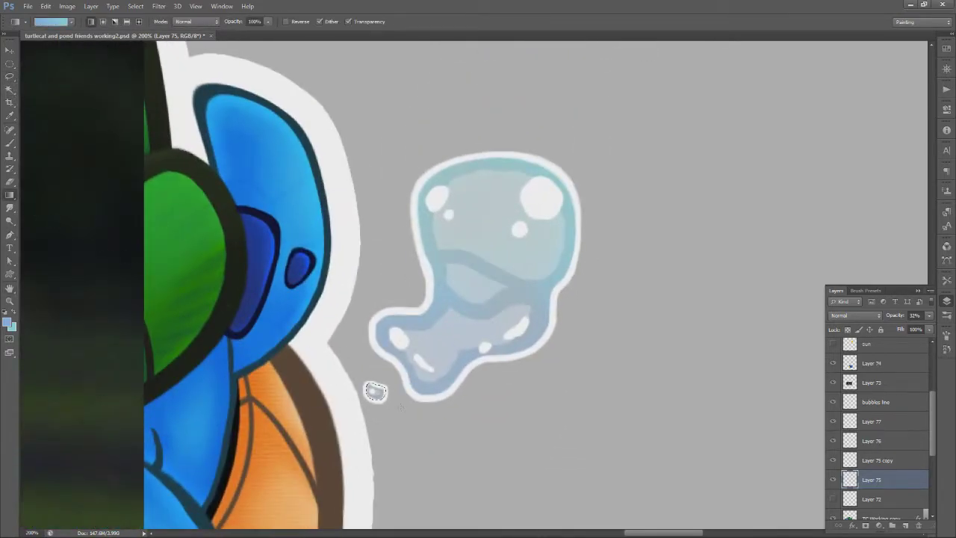
Duplicate Layer 75 to strengthen the bubble colour, and toggle the bubble colour layers to compare their effect
left_click(878, 463)
left_click(884, 482)
left_click_drag(883, 467, 900, 526)
left_click(834, 481)
left_click(834, 481)
left_click_drag(696, 92, 510, 534)
left_click(835, 481)
left_click(836, 481)
left_click_drag(702, 522, 791, 286)
left_click(834, 461)
left_click(834, 461)
Paint translucent white inner shapes on Layer 76 inside the medium and tiny bubbles
left_click(870, 444)
mouse_move(480, 105)
left_mouse_down()
mouse_move(436, 286)
mouse_move(443, 263)
mouse_move(429, 261)
left_mouse_up()
right_click(406, 234)
left_click(392, 219)
mouse_move(384, 211)
left_mouse_down()
mouse_move(385, 276)
mouse_move(405, 253)
left_mouse_up()
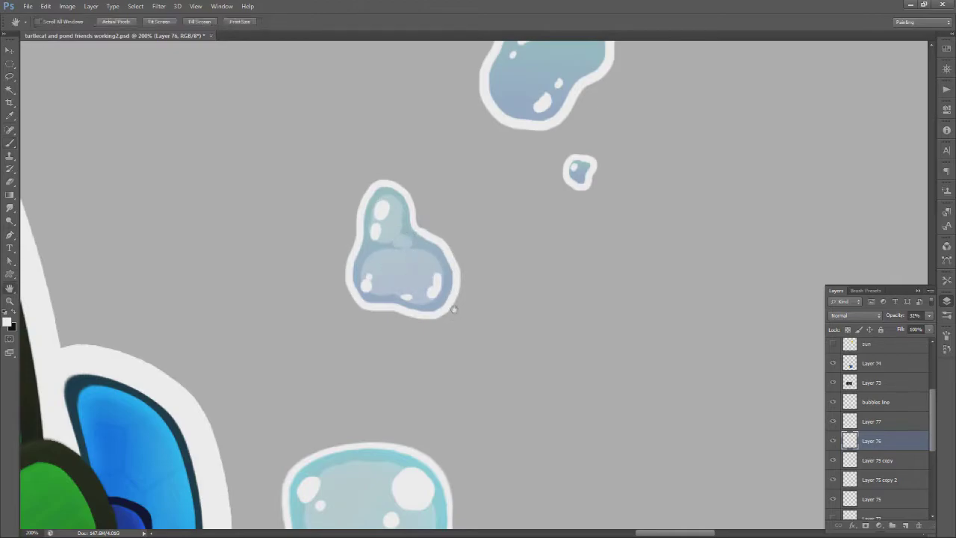
mouse_move(468, 494)
left_mouse_down()
mouse_move(446, 237)
mouse_move(437, 263)
left_mouse_up()
left_click_drag(333, 347, 321, 387)
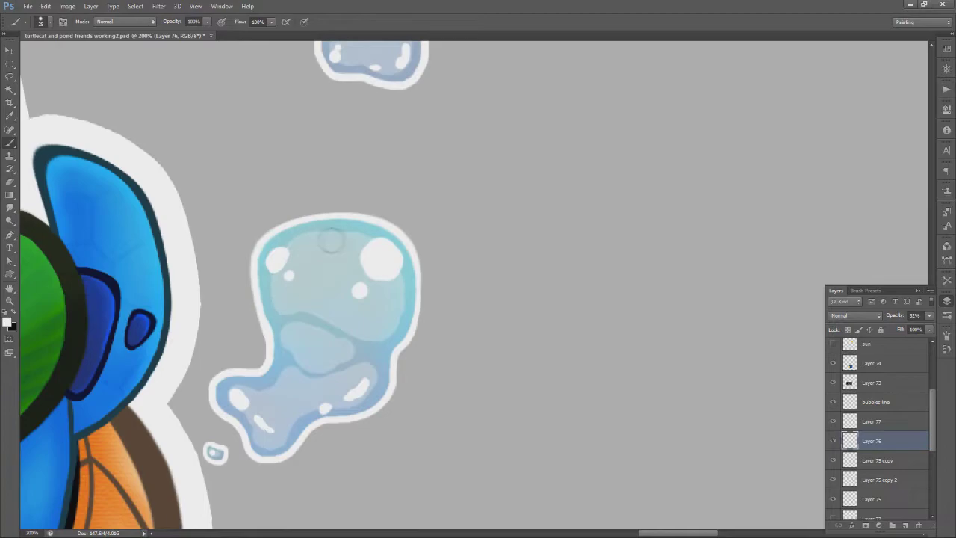
left_click_drag(507, 67, 386, 361)
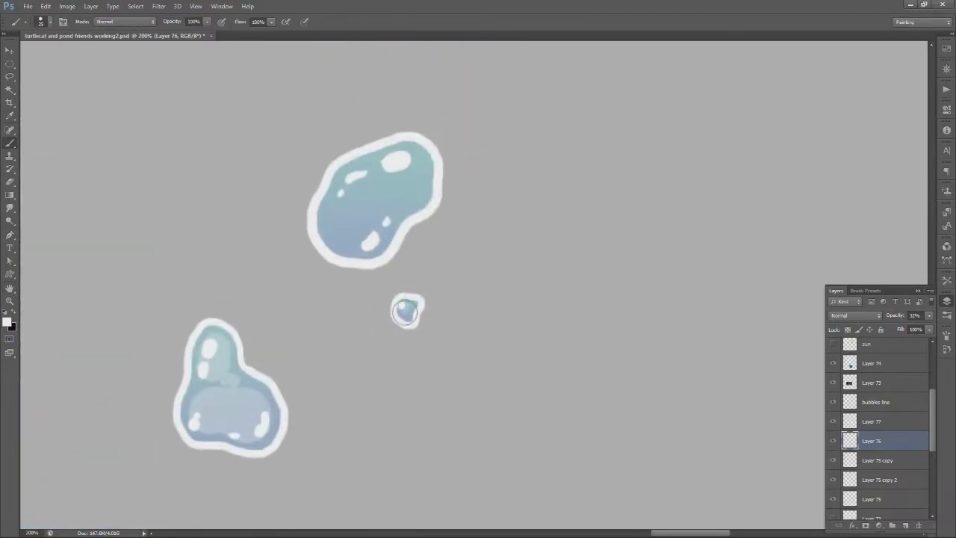
mouse_move(401, 158)
left_mouse_down()
mouse_move(369, 195)
mouse_move(416, 159)
mouse_move(420, 168)
mouse_move(360, 239)
mouse_move(334, 217)
left_mouse_up()
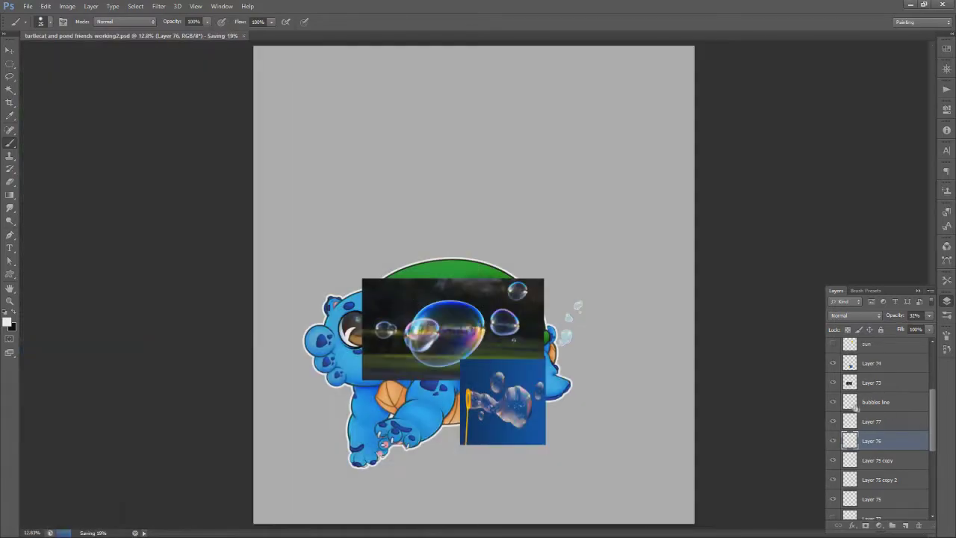
Hide the bubble reference photos on Layers 73 and 74
scroll(844, 403, "up", 1)
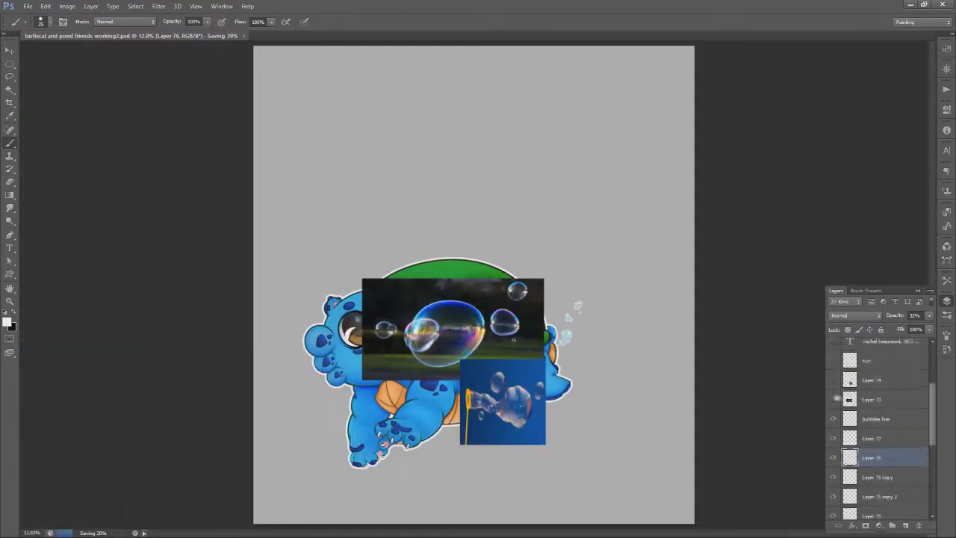
left_click_drag(833, 399, 833, 379)
key("z")
left_click_drag(548, 354, 599, 361)
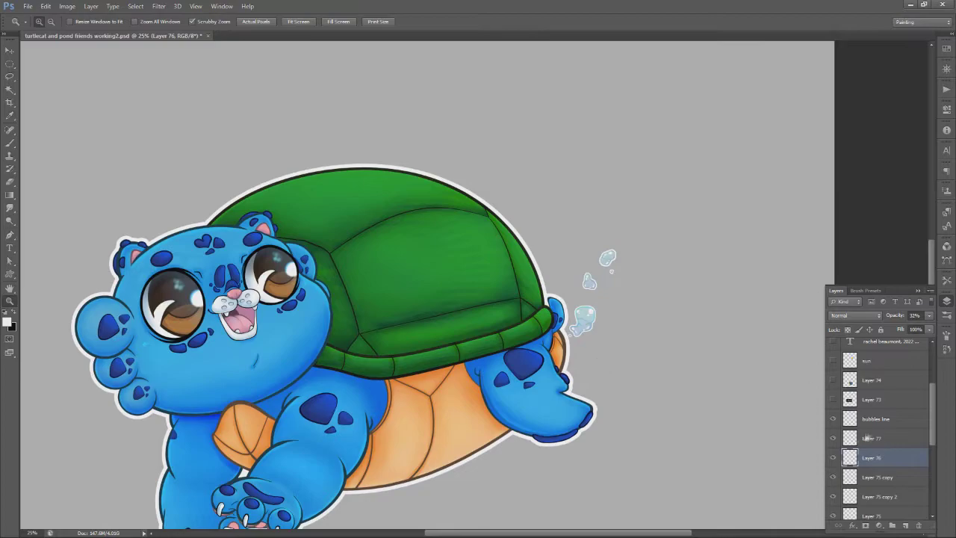
Add a new layer clipped to the bubbles line layer, and try a gradient across the bubble outlines
left_click(874, 419)
right_click(874, 418)
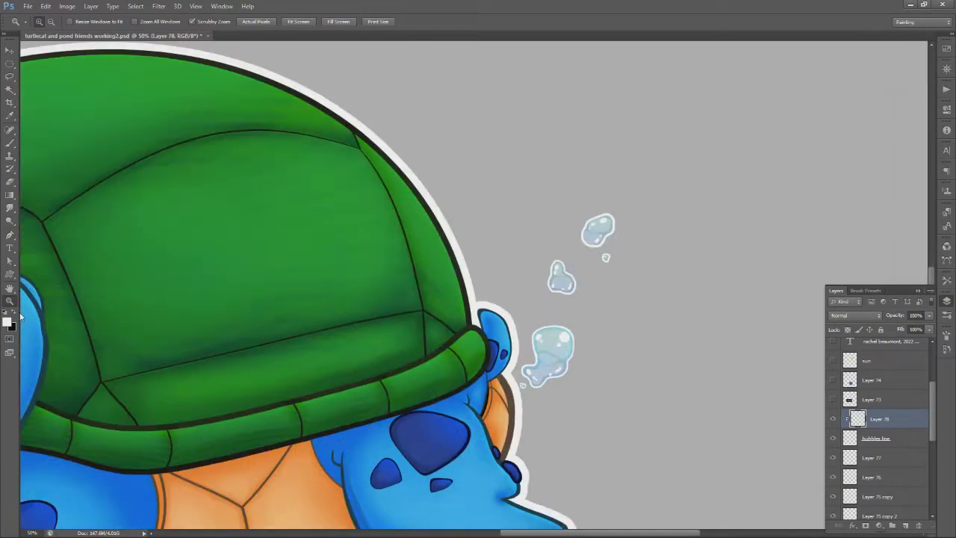
key("g")
left_click_drag(606, 184, 606, 258)
key("ctrl+z")
Select the area around the large bubble and tint its outline with a cyan-to-transparent gradient from the top
key("l")
left_click_drag(496, 333, 499, 330)
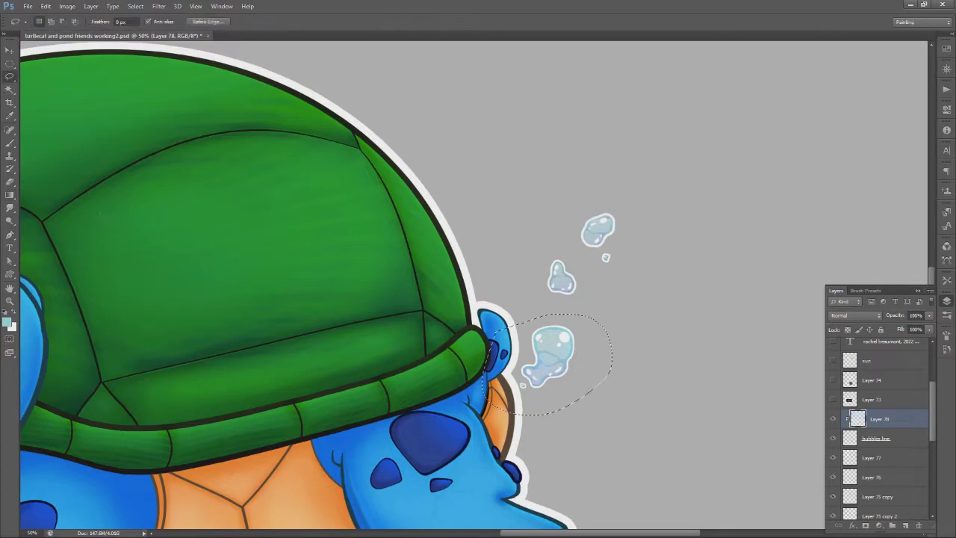
key("g")
left_click_drag(557, 320, 559, 391)
left_click(71, 22)
left_click(46, 41)
left_click(632, 341)
key("ctrl+z")
left_click_drag(554, 322, 555, 377)
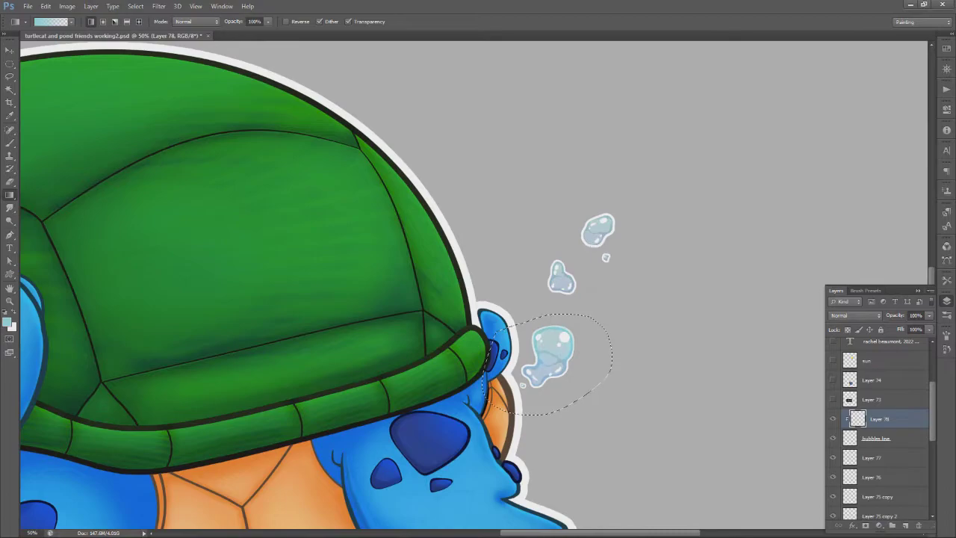
Select the area around the upper bubbles and tint their outlines with the cyan-to-transparent gradient
key("l")
left_click_drag(549, 186, 553, 207)
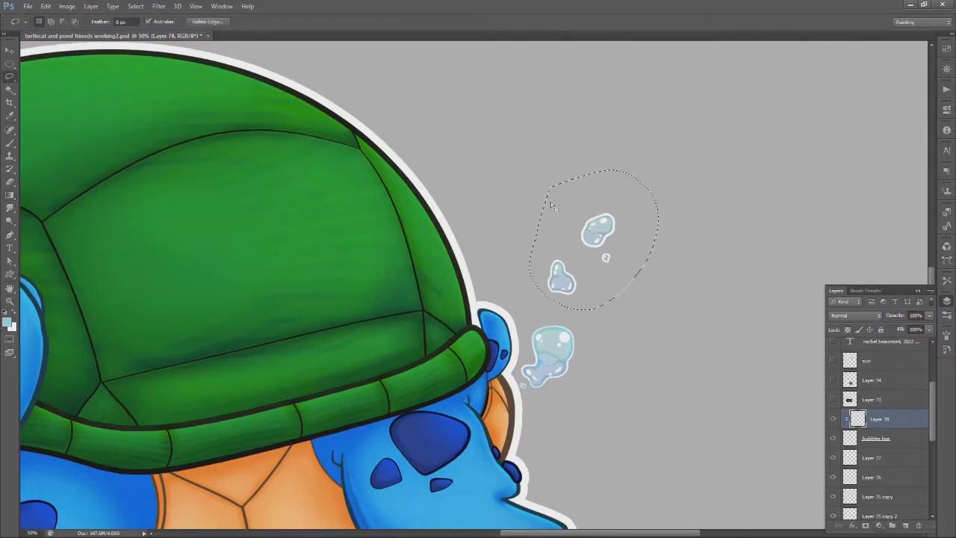
key("g")
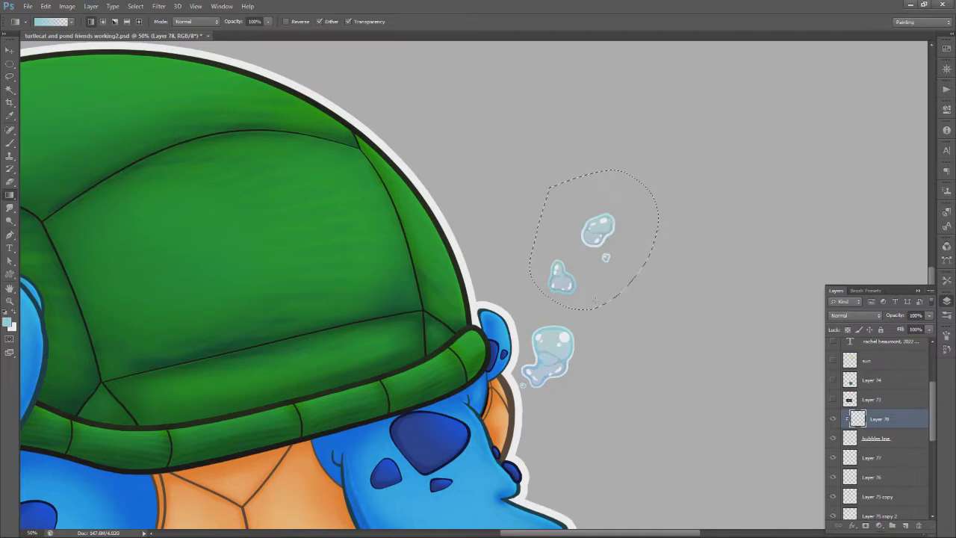
key("ctrl+d")
Compare the bubbles with the clipped outline tint hidden and shown, and reduce that layer's opacity to 54%
key("ctrl+0")
left_click(834, 419)
left_click(834, 419)
key("z")
left_click(569, 345)
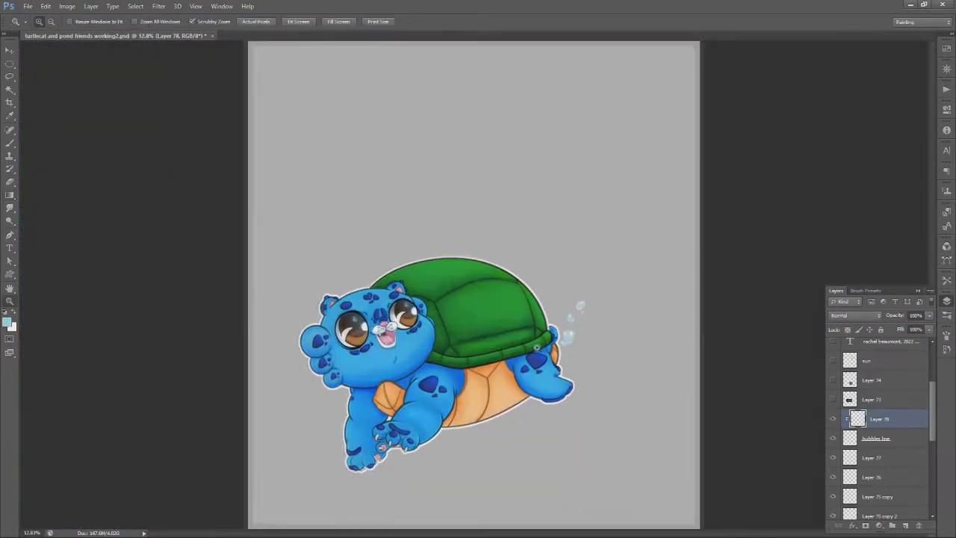
left_click(569, 346)
left_click(929, 315)
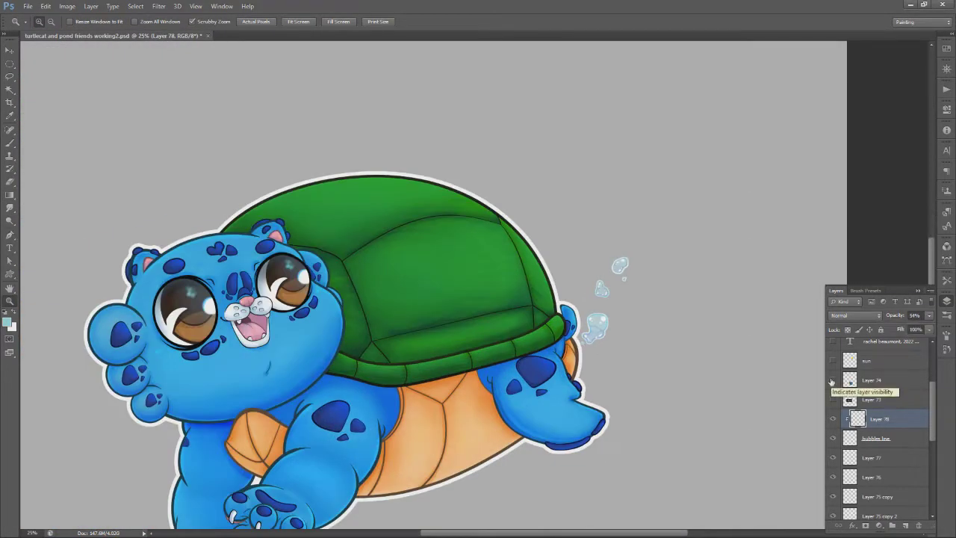
Try pasting a layer style onto the bubbles line layer, adjust its settings, and clear the style
key("space")
left_click_drag(564, 387, 586, 344)
left_click_drag(628, 412, 675, 390)
mouse_move(934, 437)
left_mouse_down()
mouse_move(933, 483)
mouse_move(932, 416)
left_mouse_up()
right_click(889, 446)
left_click(870, 215)
right_click(920, 421)
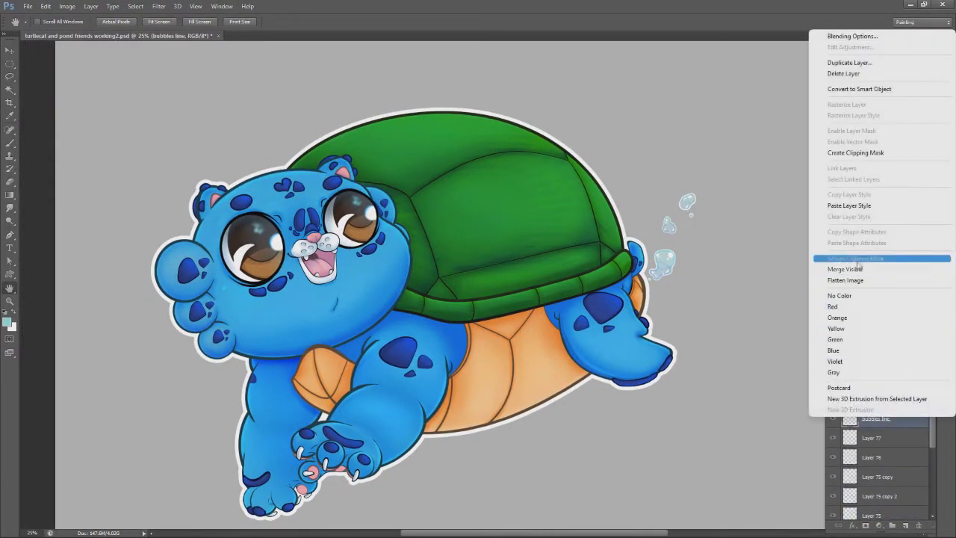
left_click(870, 207)
double_click(875, 442)
left_click_drag(823, 157, 464, 287)
left_click_drag(432, 321, 423, 322)
left_click(573, 319)
right_click(881, 421)
left_click(861, 209)
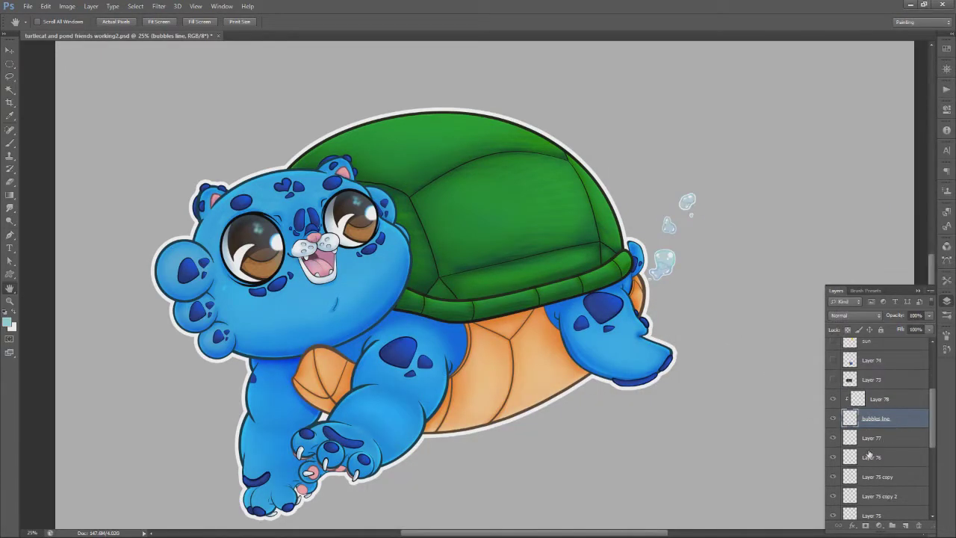
Add a new layer directly beneath the TC Working copy layer
key("ctrl+0")
left_click_drag(933, 441, 932, 500)
left_click(882, 406)
left_click(905, 525)
Fill a wide, flat ellipse below the turtlecat with black, and set the layer's opacity to 29%
left_click(5, 311)
left_click(9, 64)
left_click_drag(354, 470, 568, 496)
left_click_drag(506, 489, 497, 481)
right_click(494, 484)
left_click(515, 413)
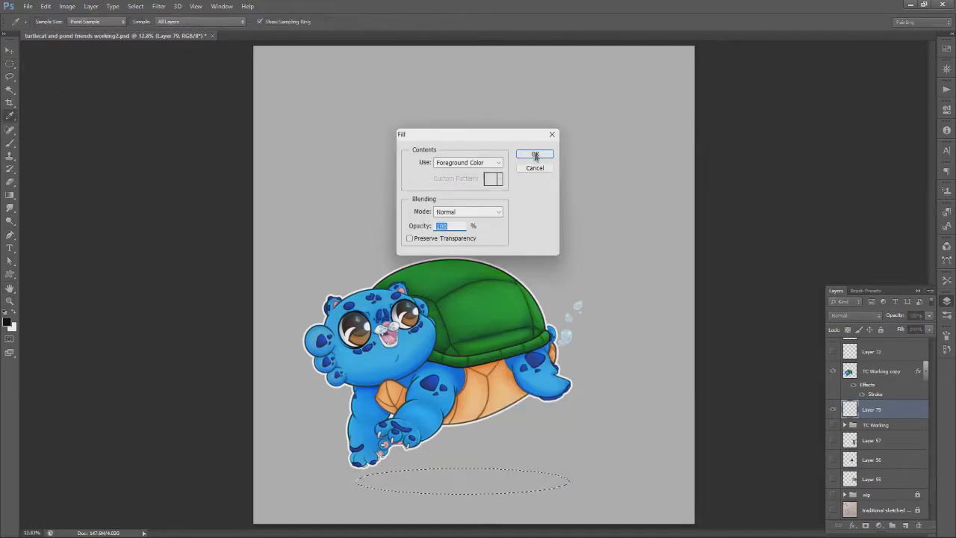
left_click(535, 154)
key("2")
key("9")
key("ctrl+d")
Soften the ground shadow with a Gaussian Blur of about 49 pixels radius
left_click(159, 5)
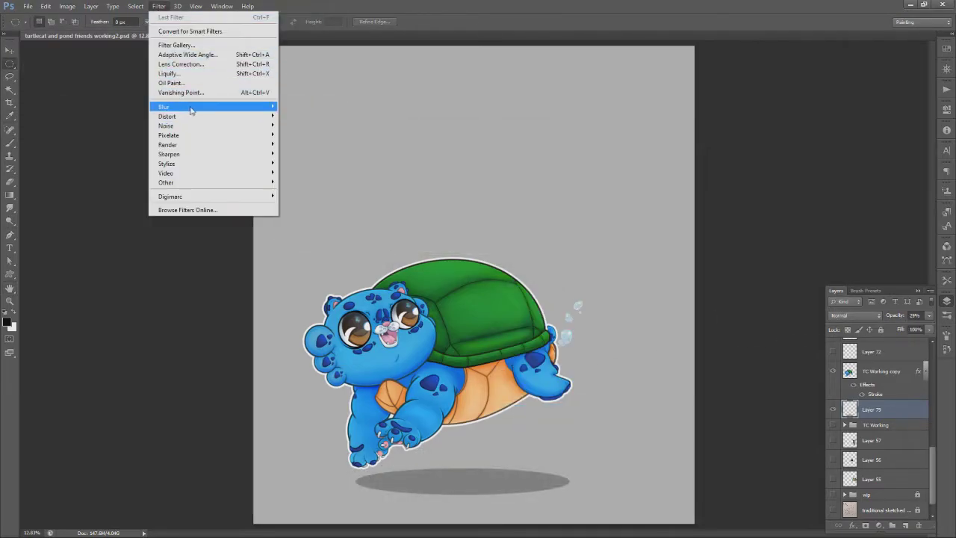
mouse_move(191, 110)
left_click(306, 177)
left_click_drag(587, 315, 606, 318)
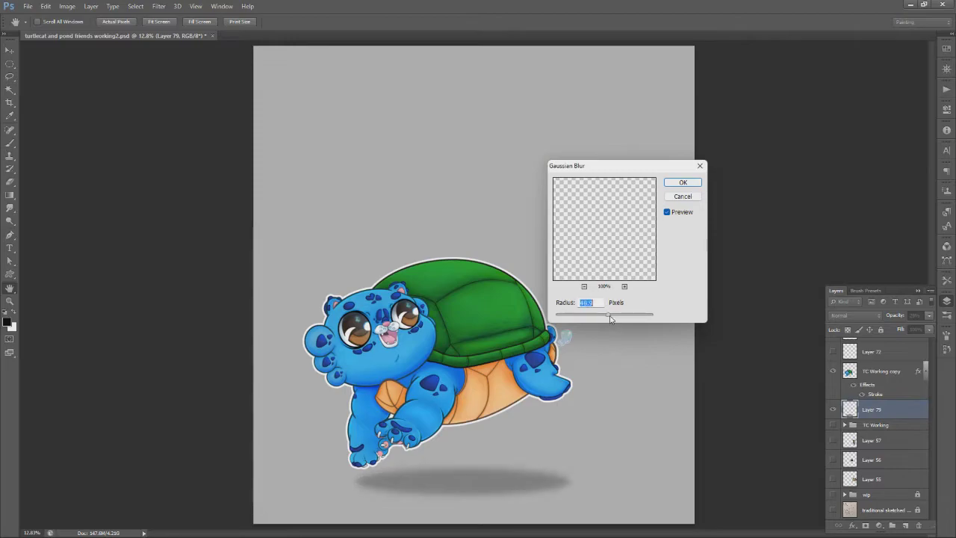
left_click(682, 184)
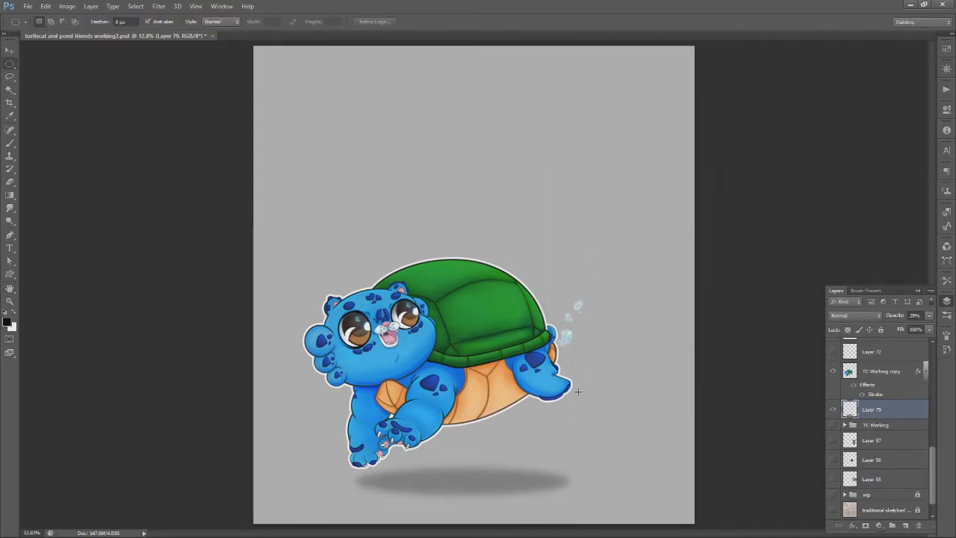